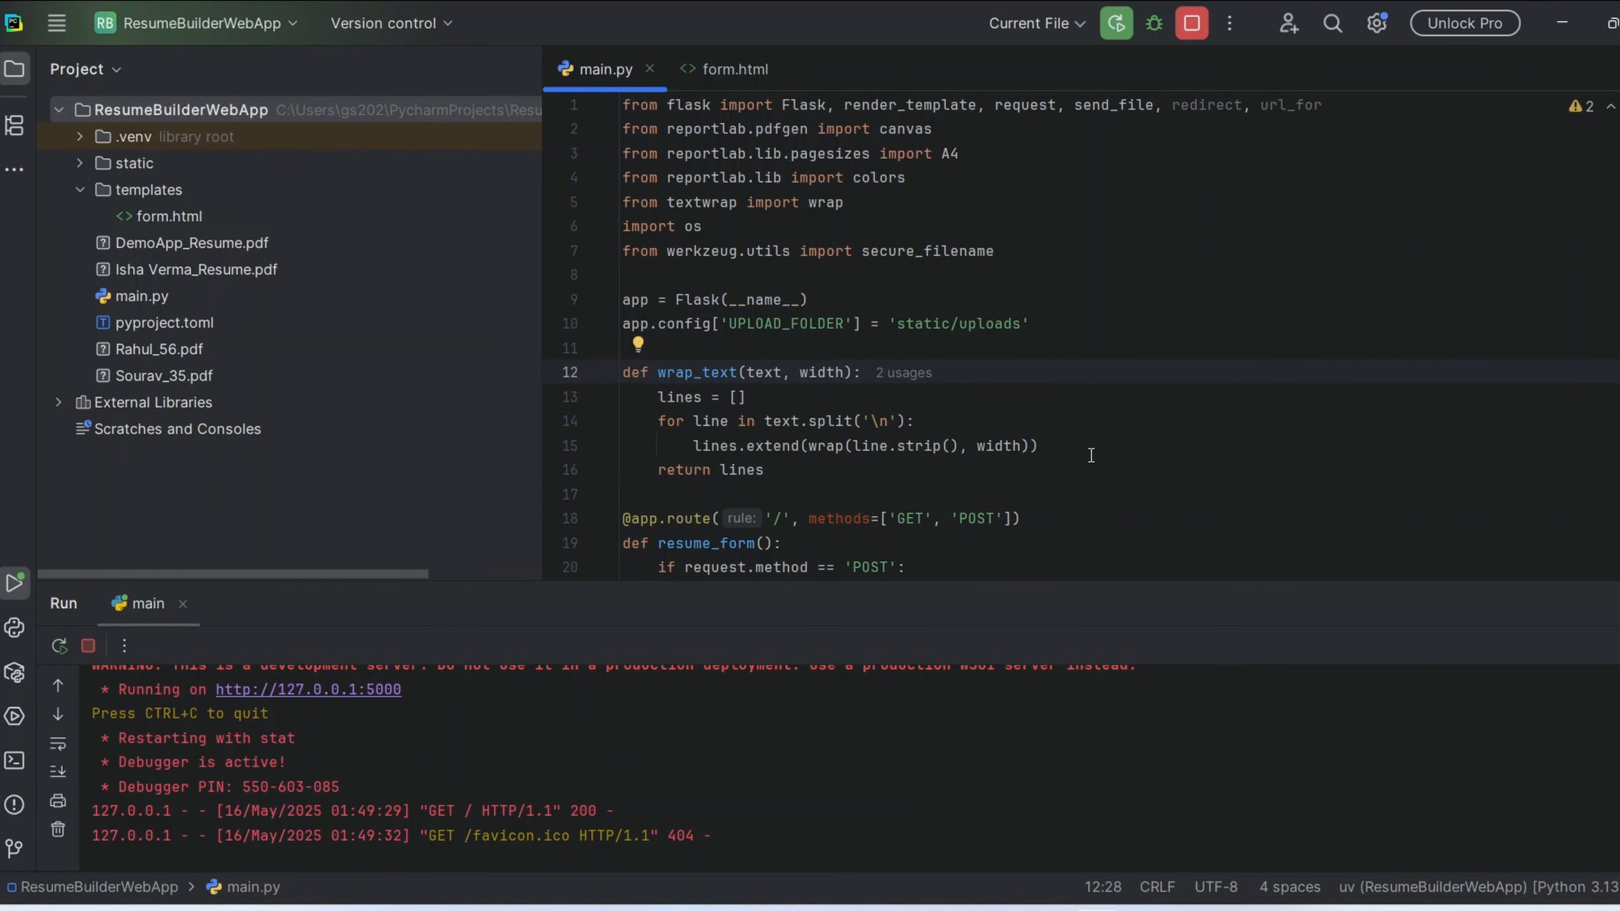
Switch to the browser and examine the fields of the locally running PDF Resume Builder form
left_click_drag(489, 680, 202, 694)
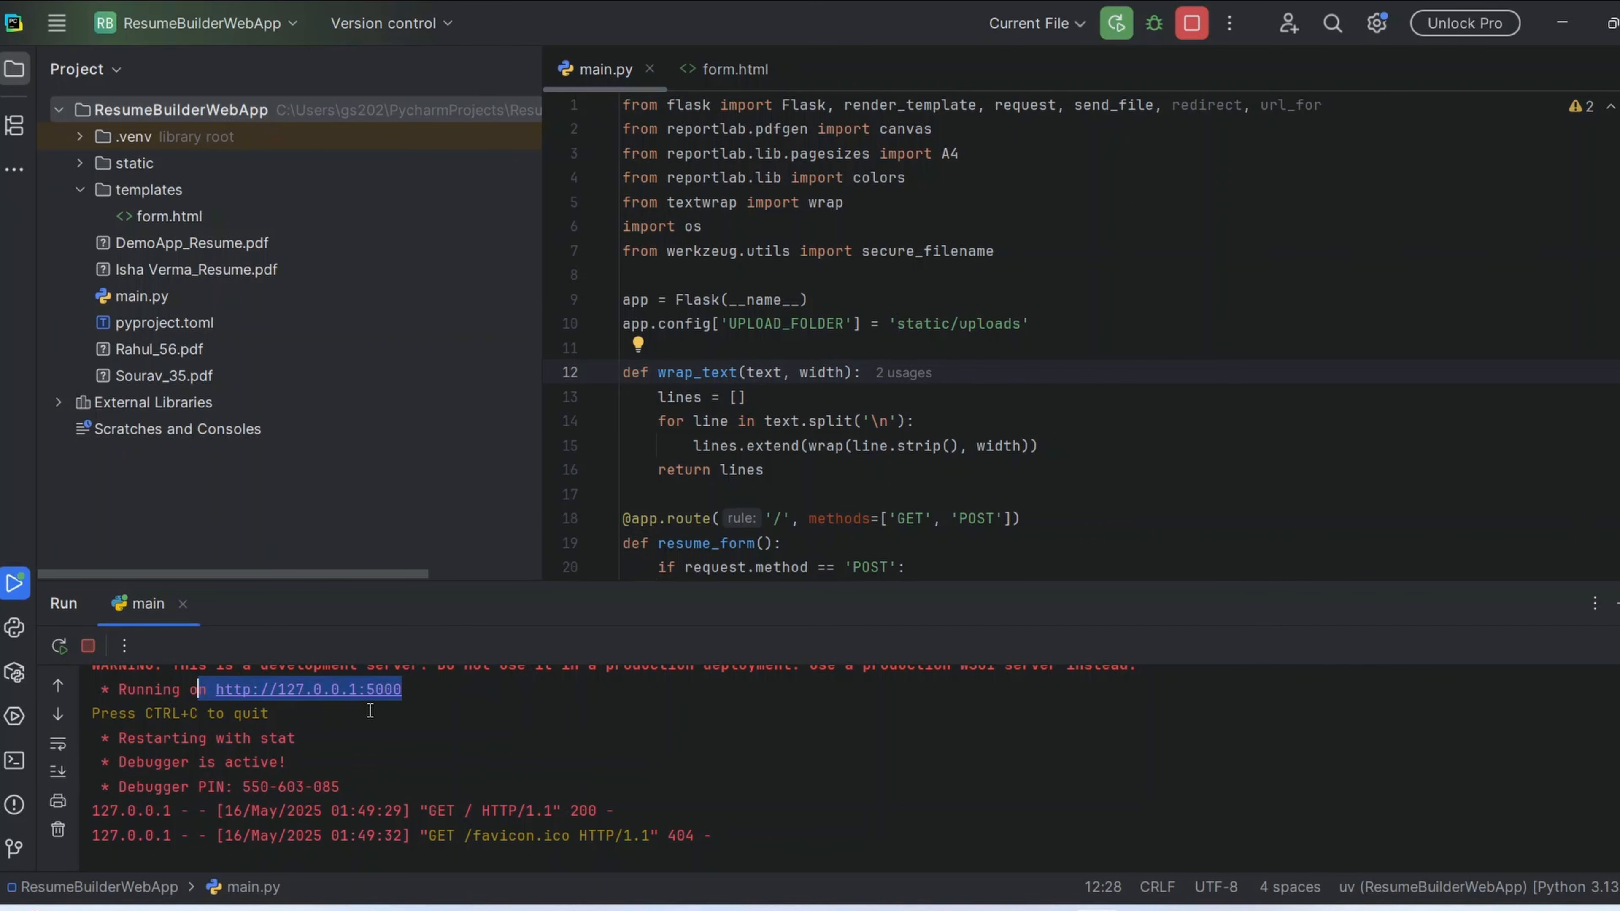
key("alt+Tab")
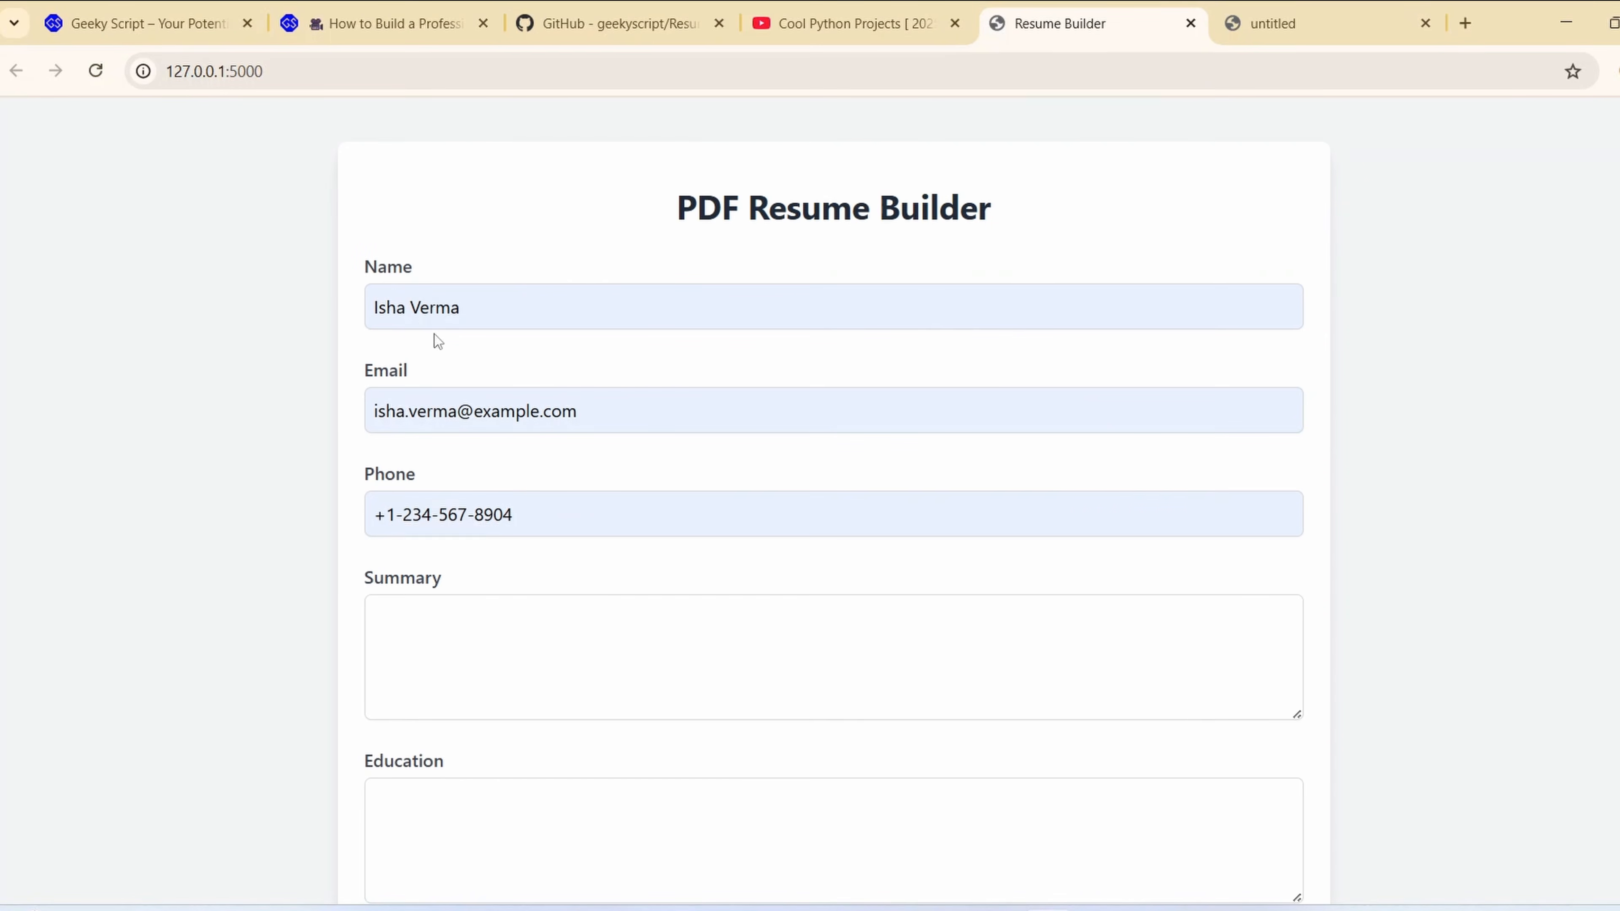
scroll(826, 384, "down", 10)
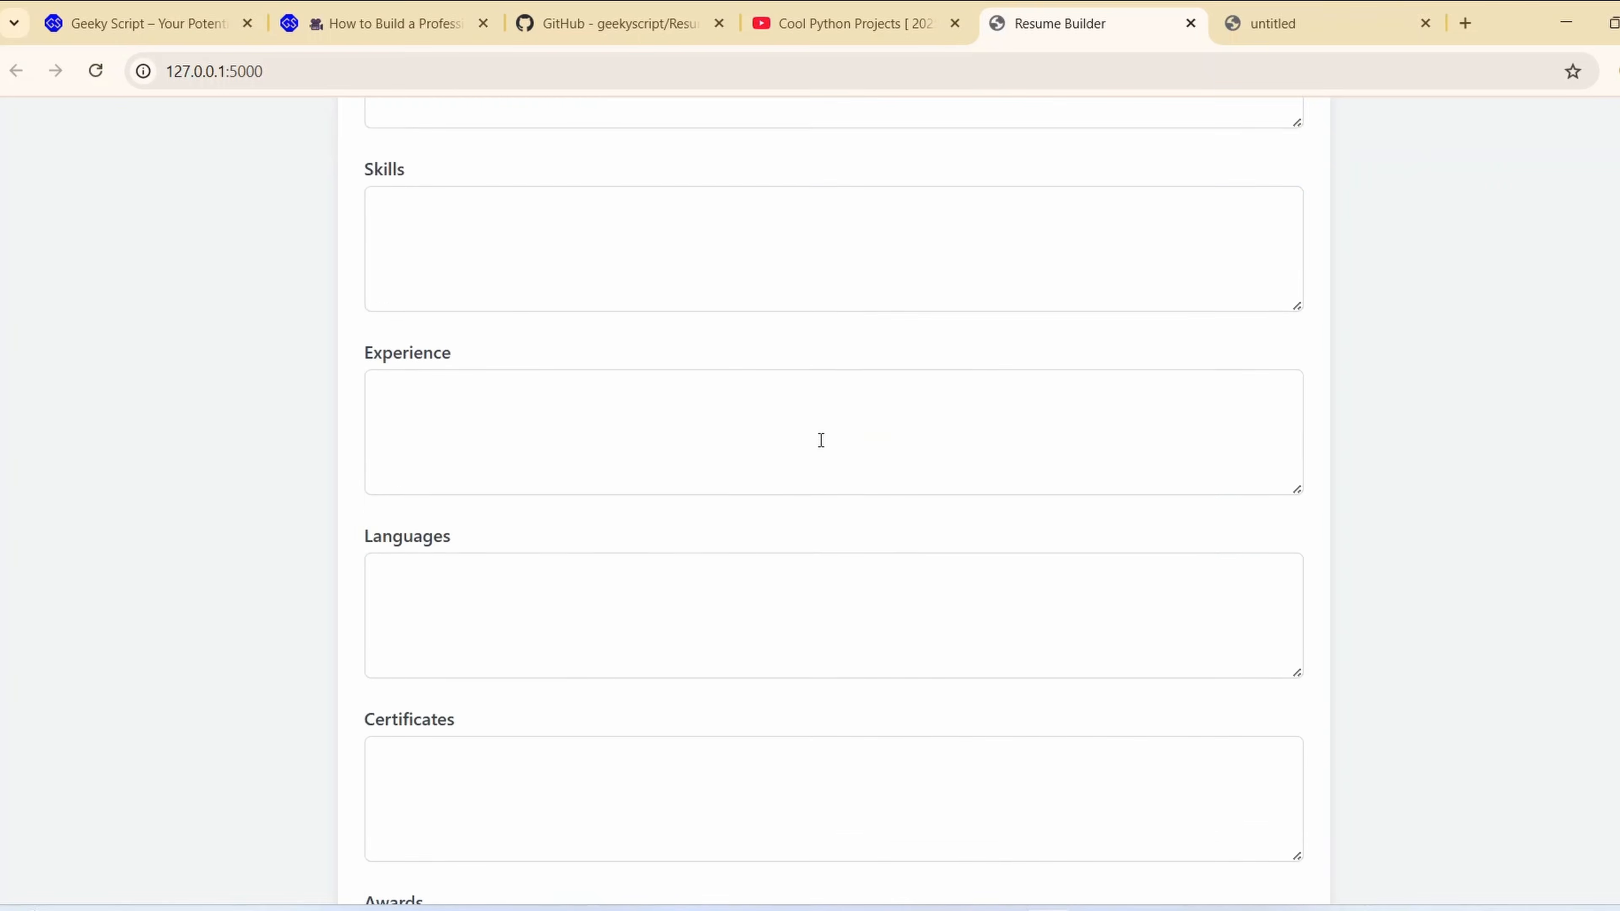
scroll(821, 442, "up", 9)
scroll(574, 485, "down", 7)
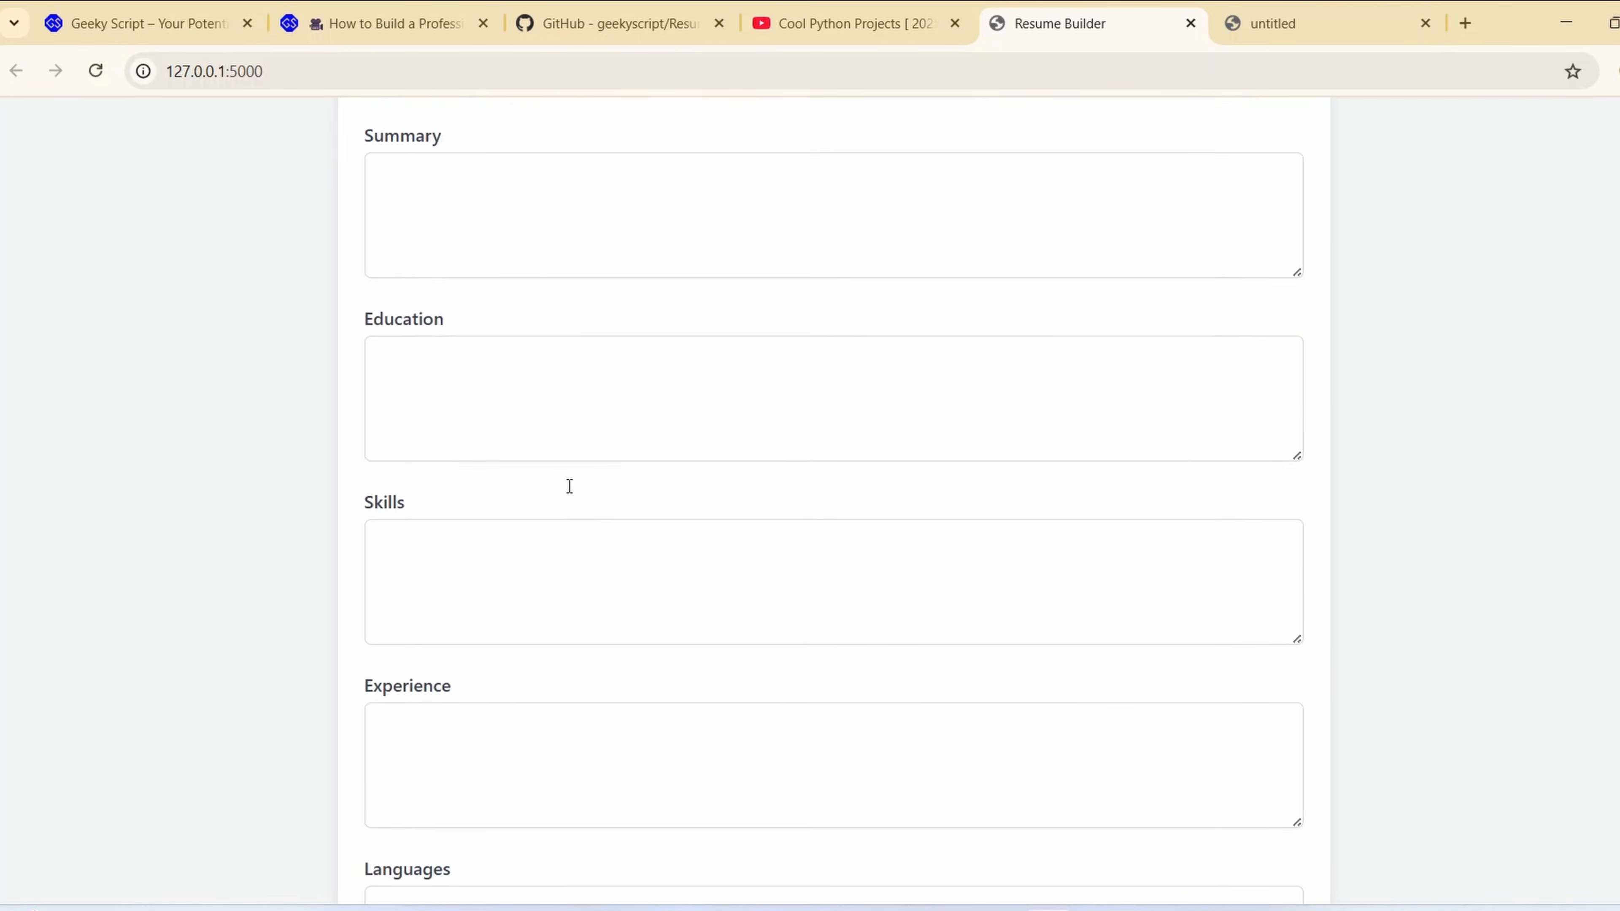
scroll(682, 471, "down", 7)
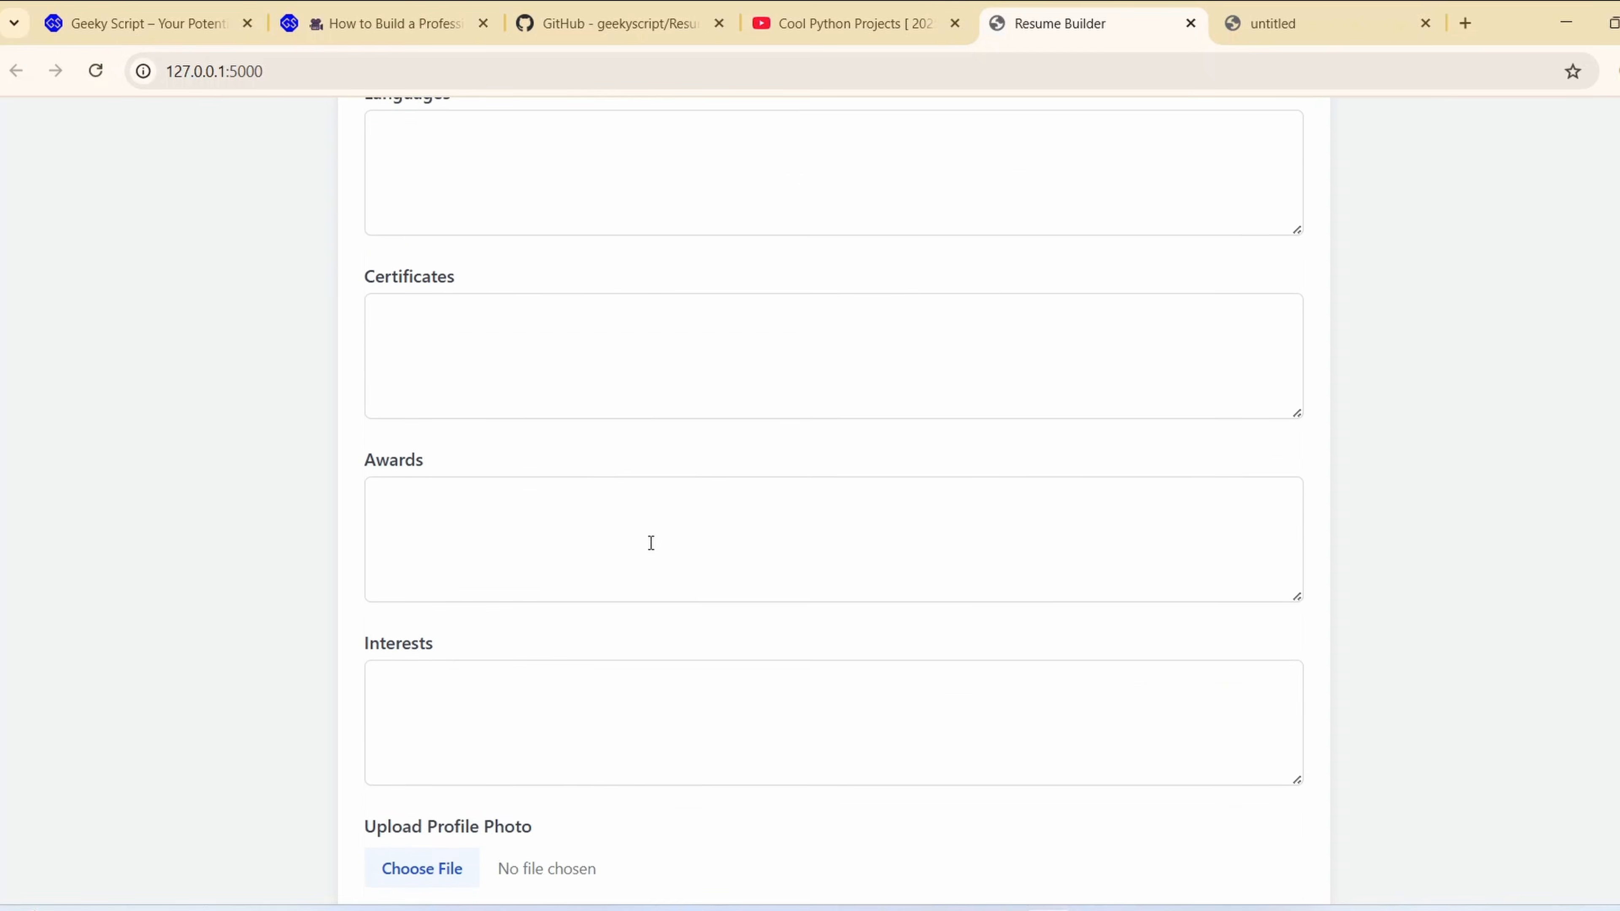
scroll(593, 706, "down", 2)
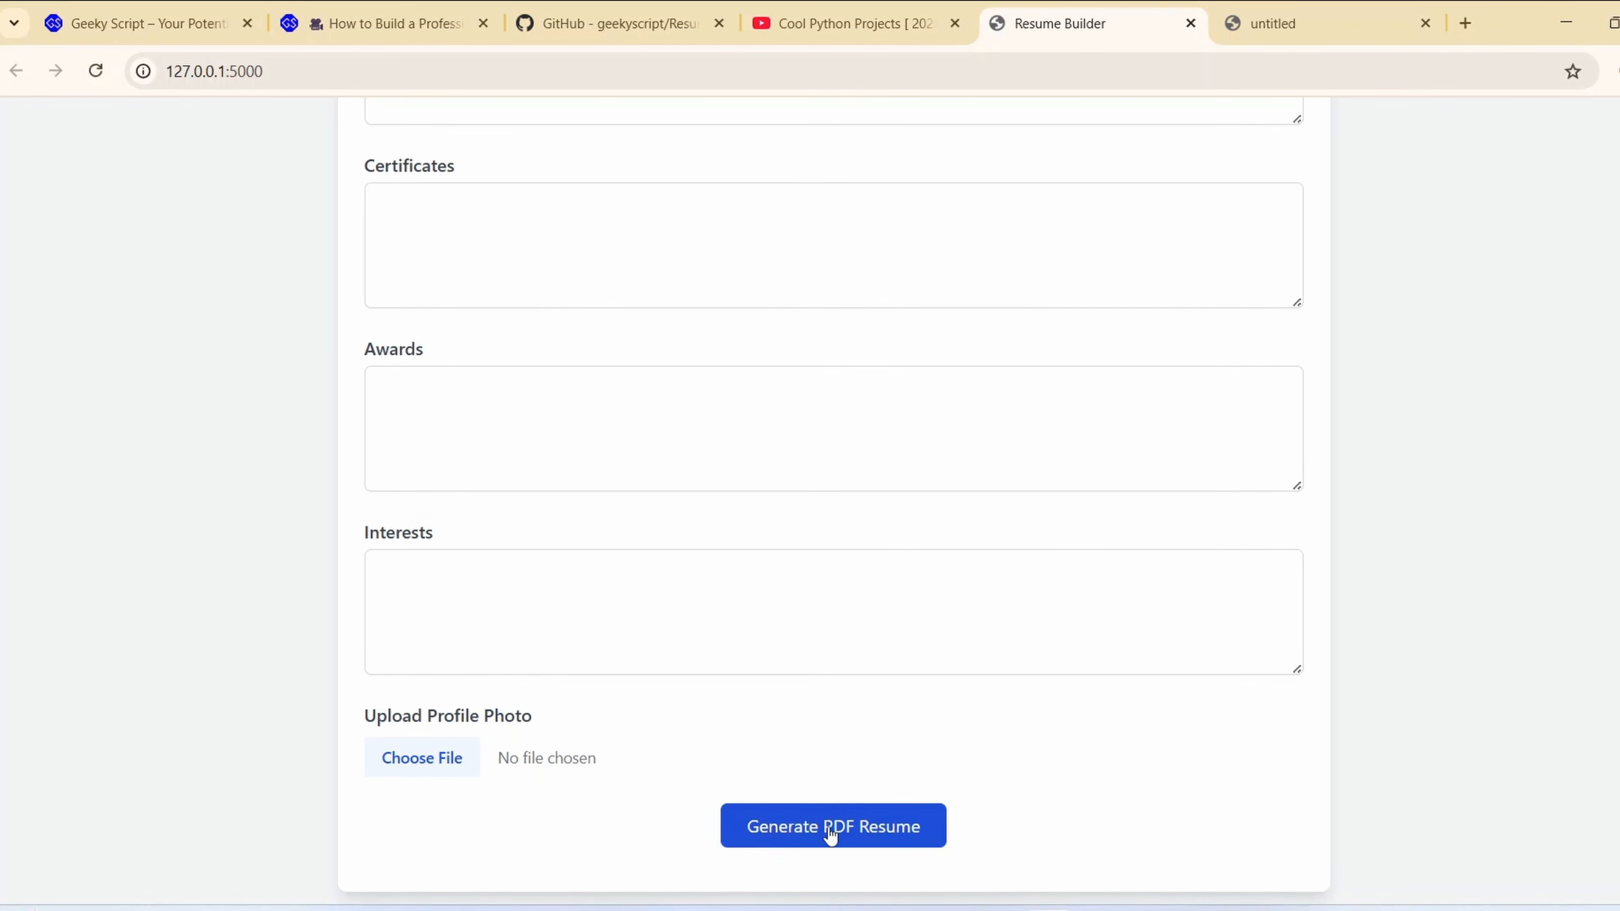
Review the sample generated PDF resume and compare it with the Resume Builder form
left_click(1295, 26)
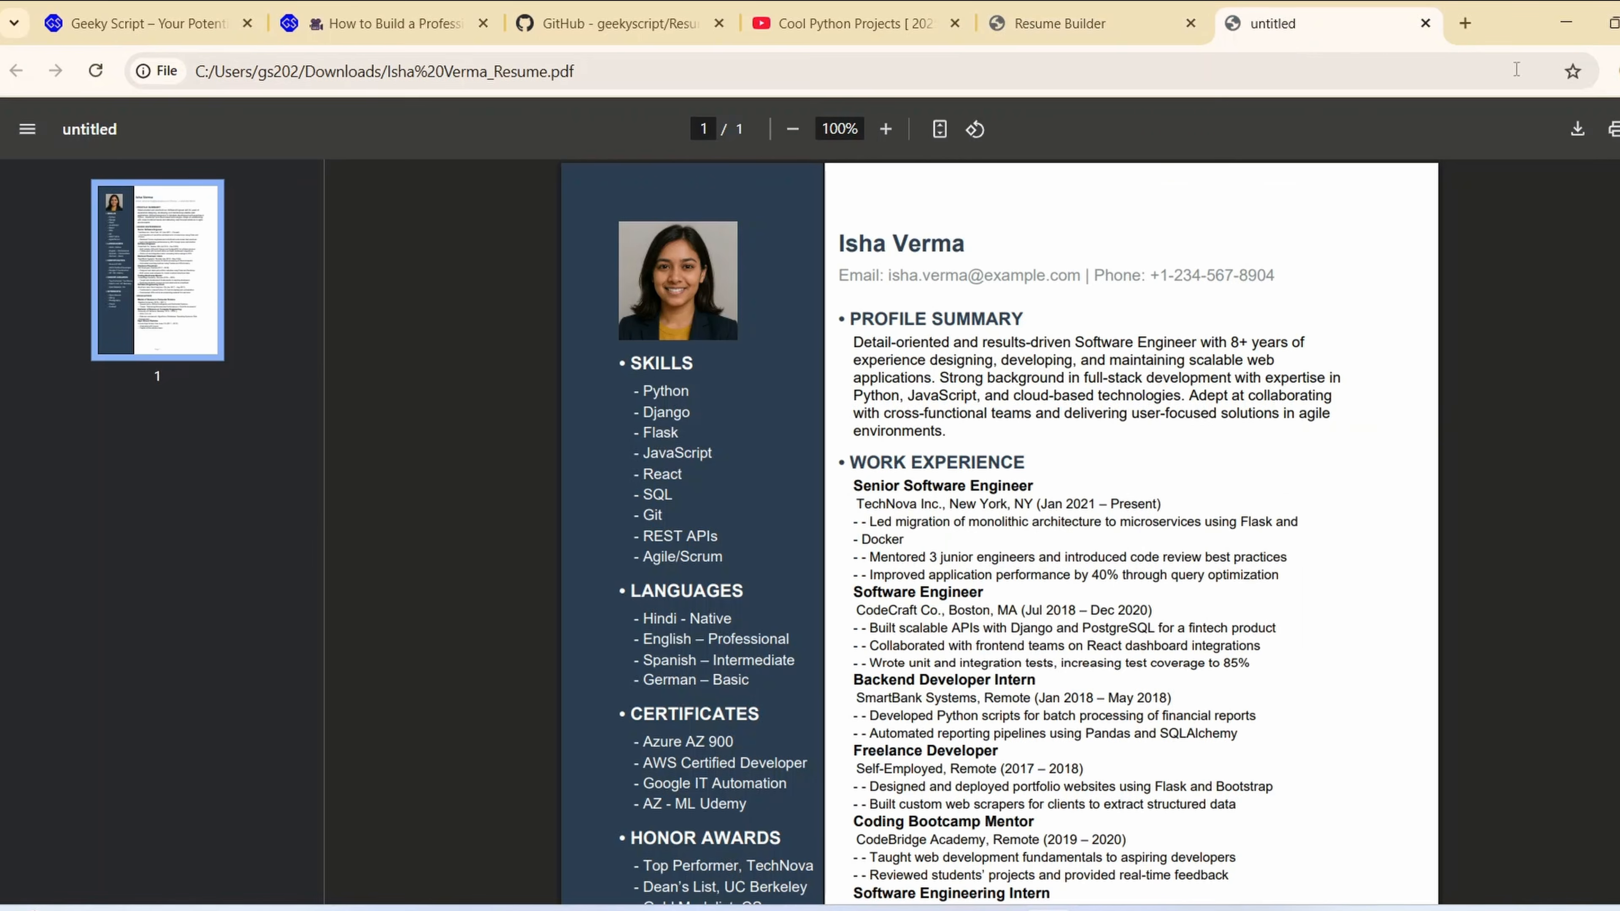
scroll(1035, 263, "down", 10)
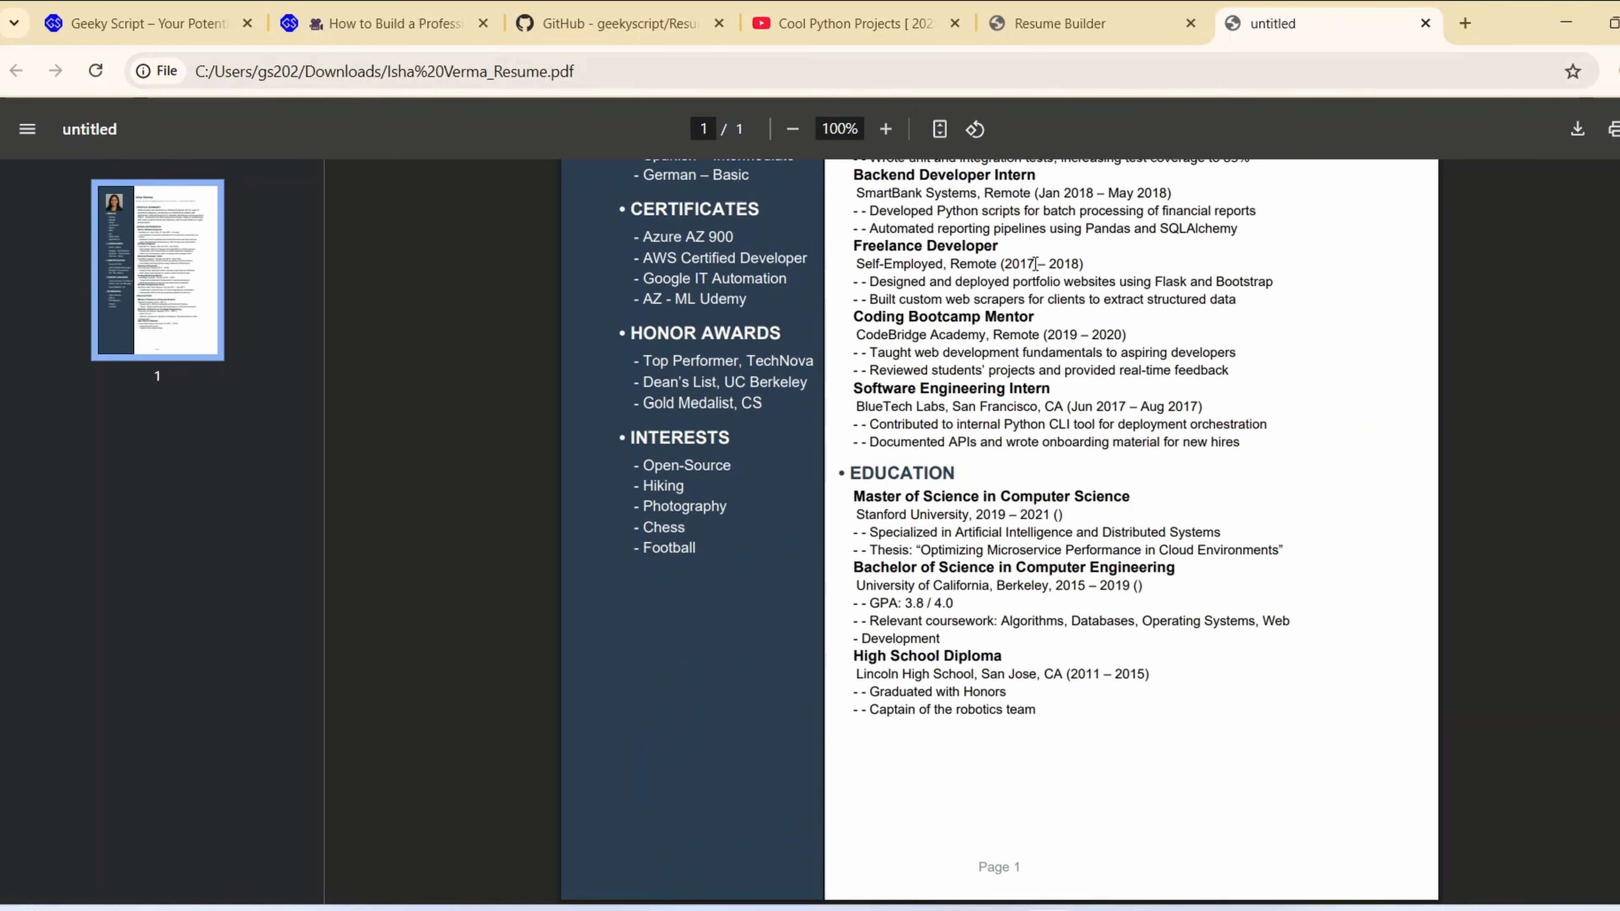
scroll(1036, 264, "up", 9)
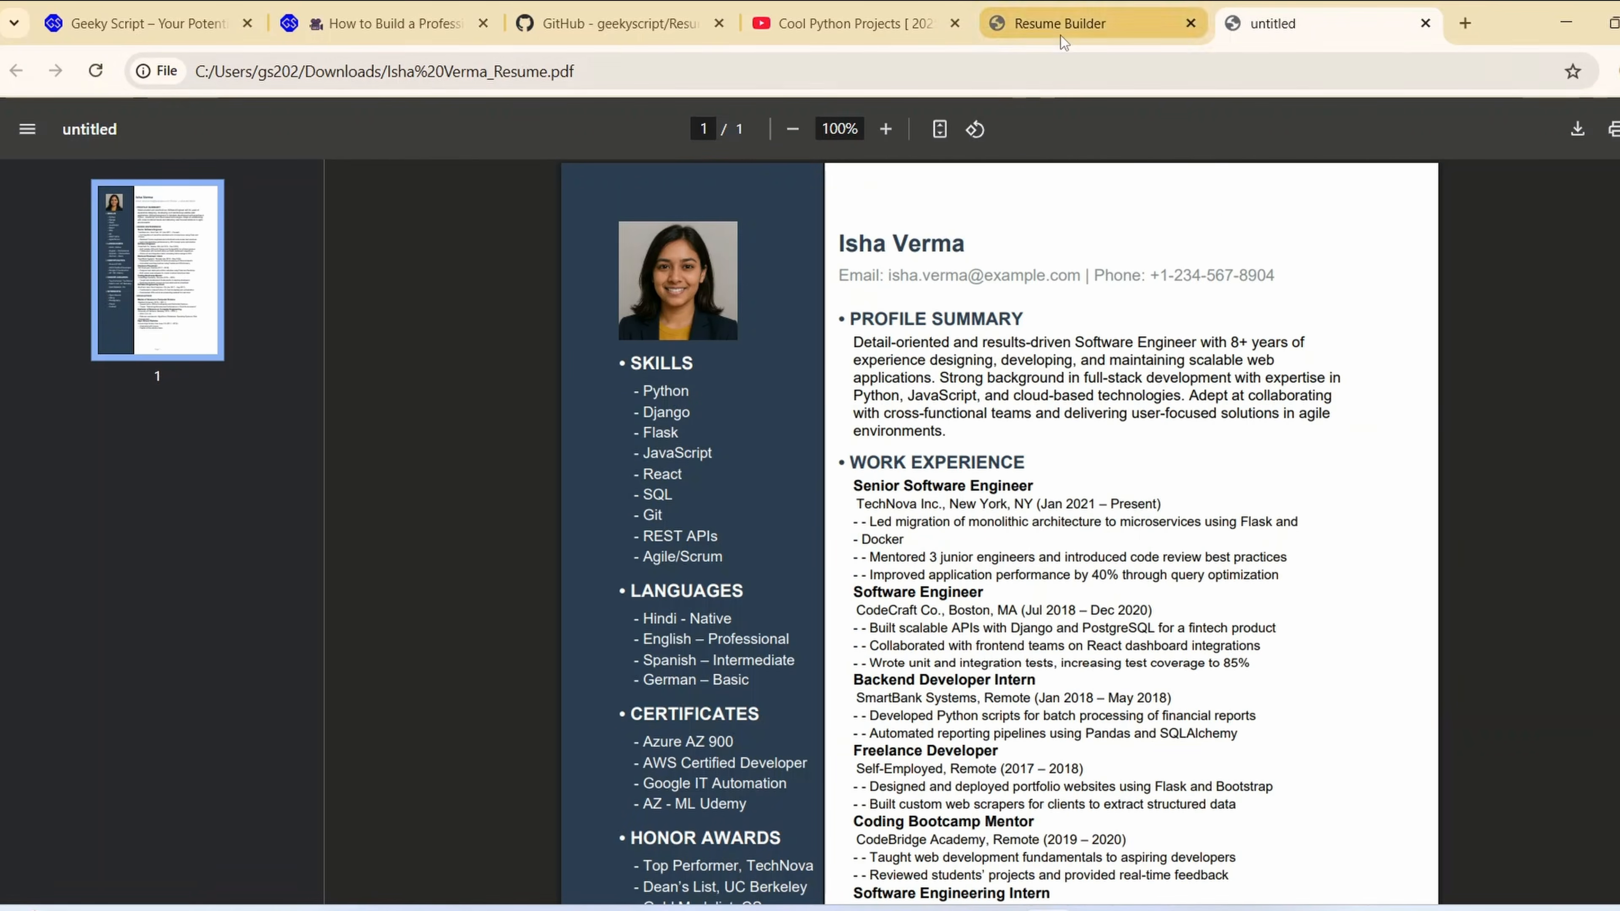
left_click(1060, 32)
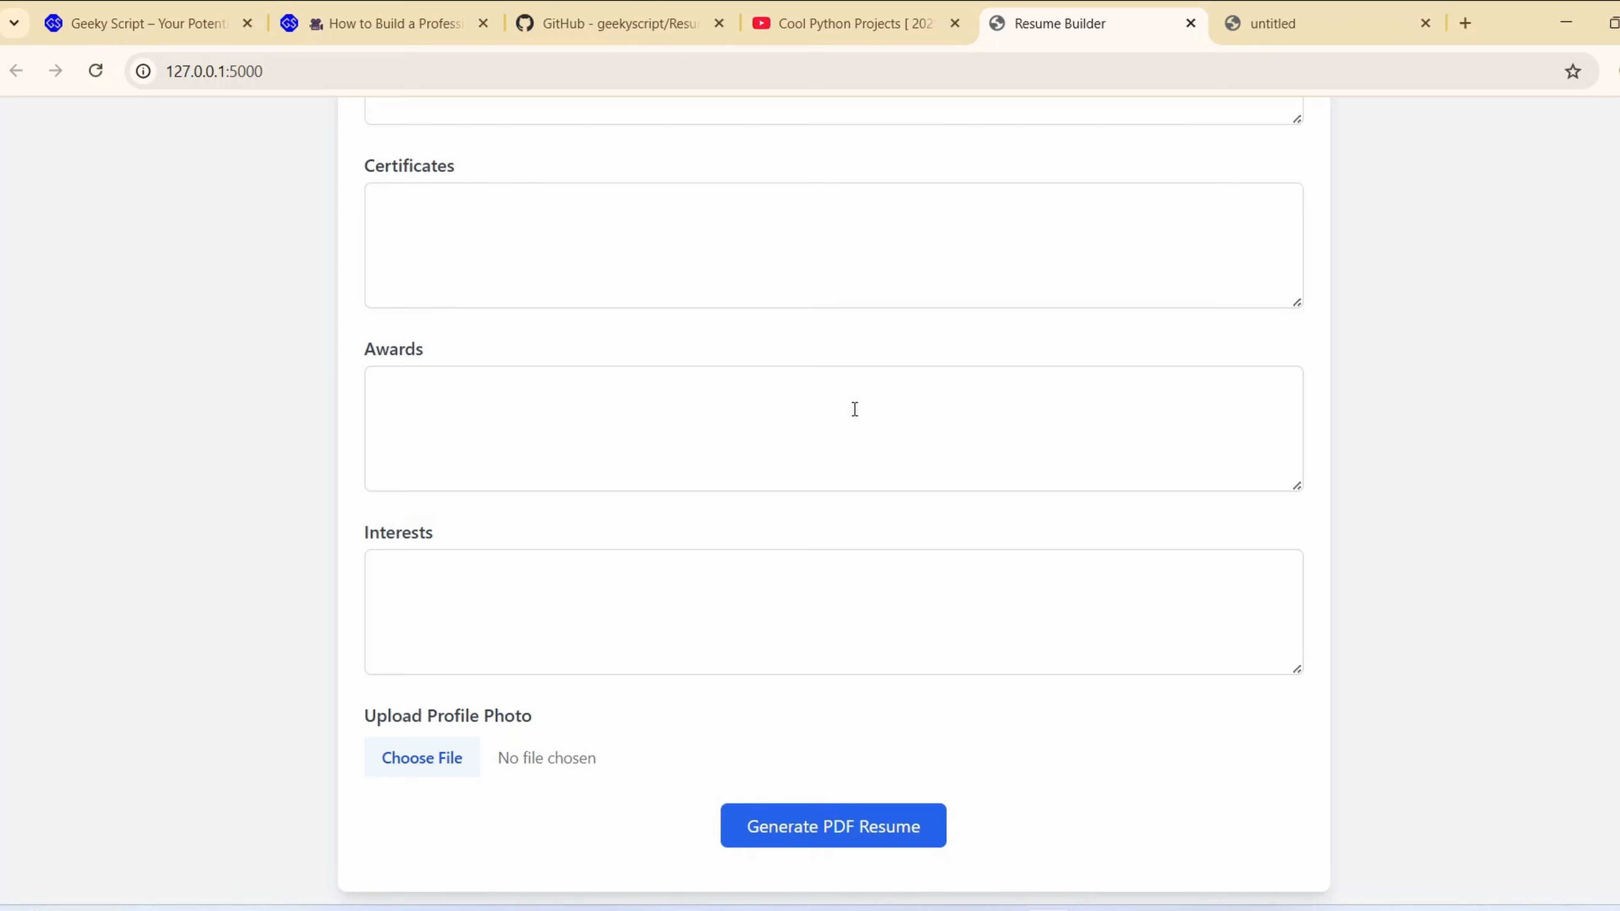
left_click(1310, 41)
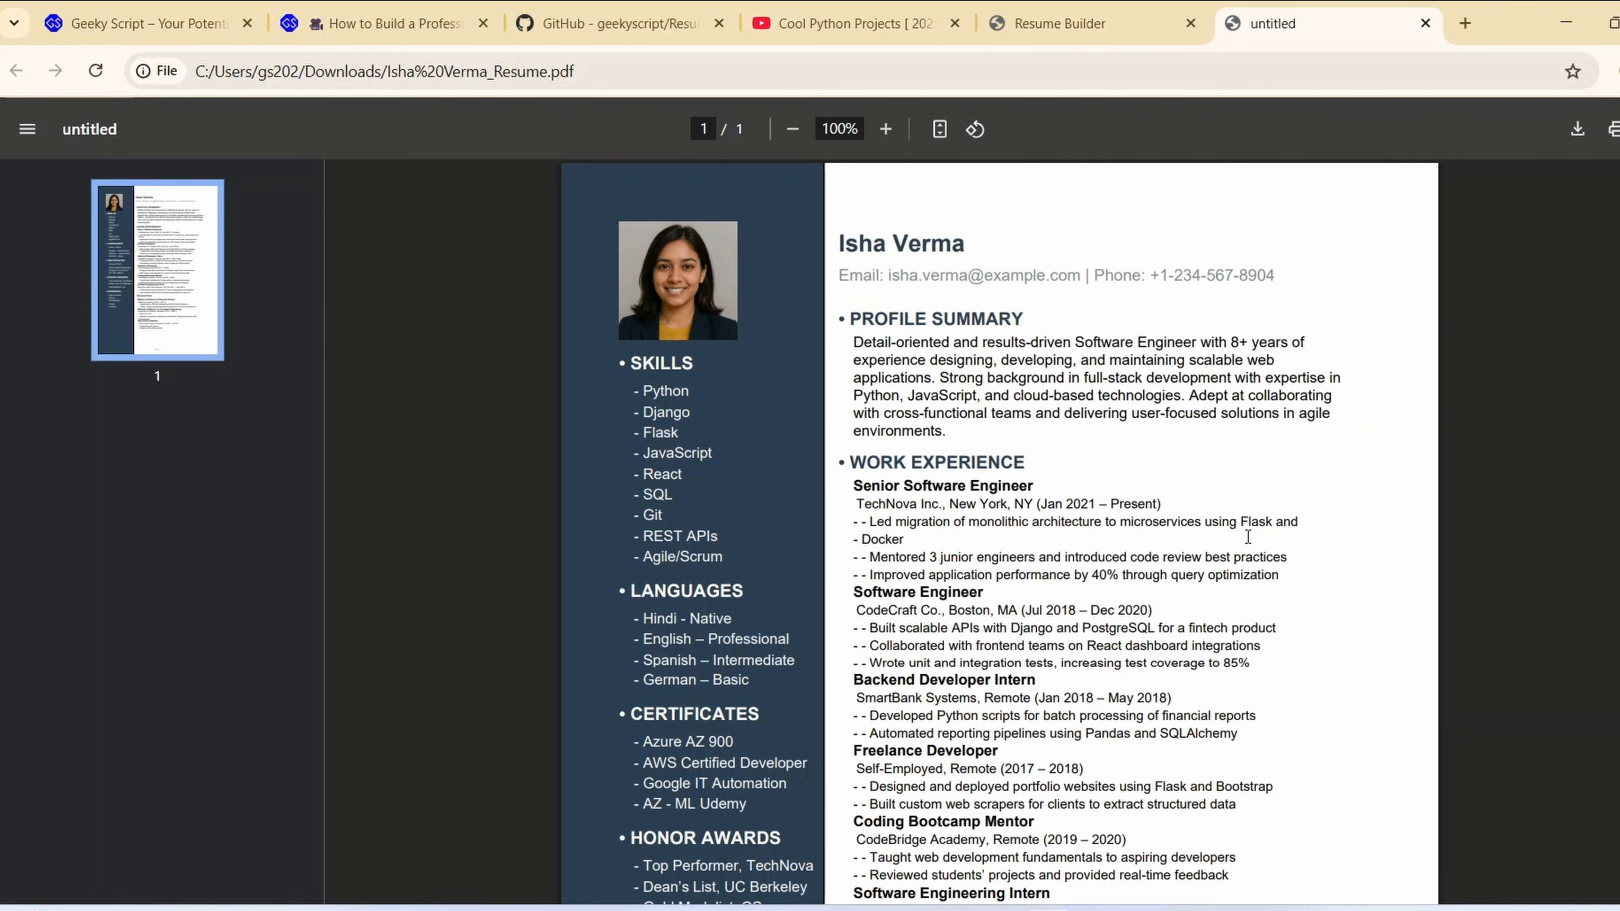
left_click(1046, 22)
scroll(770, 604, "up", 15)
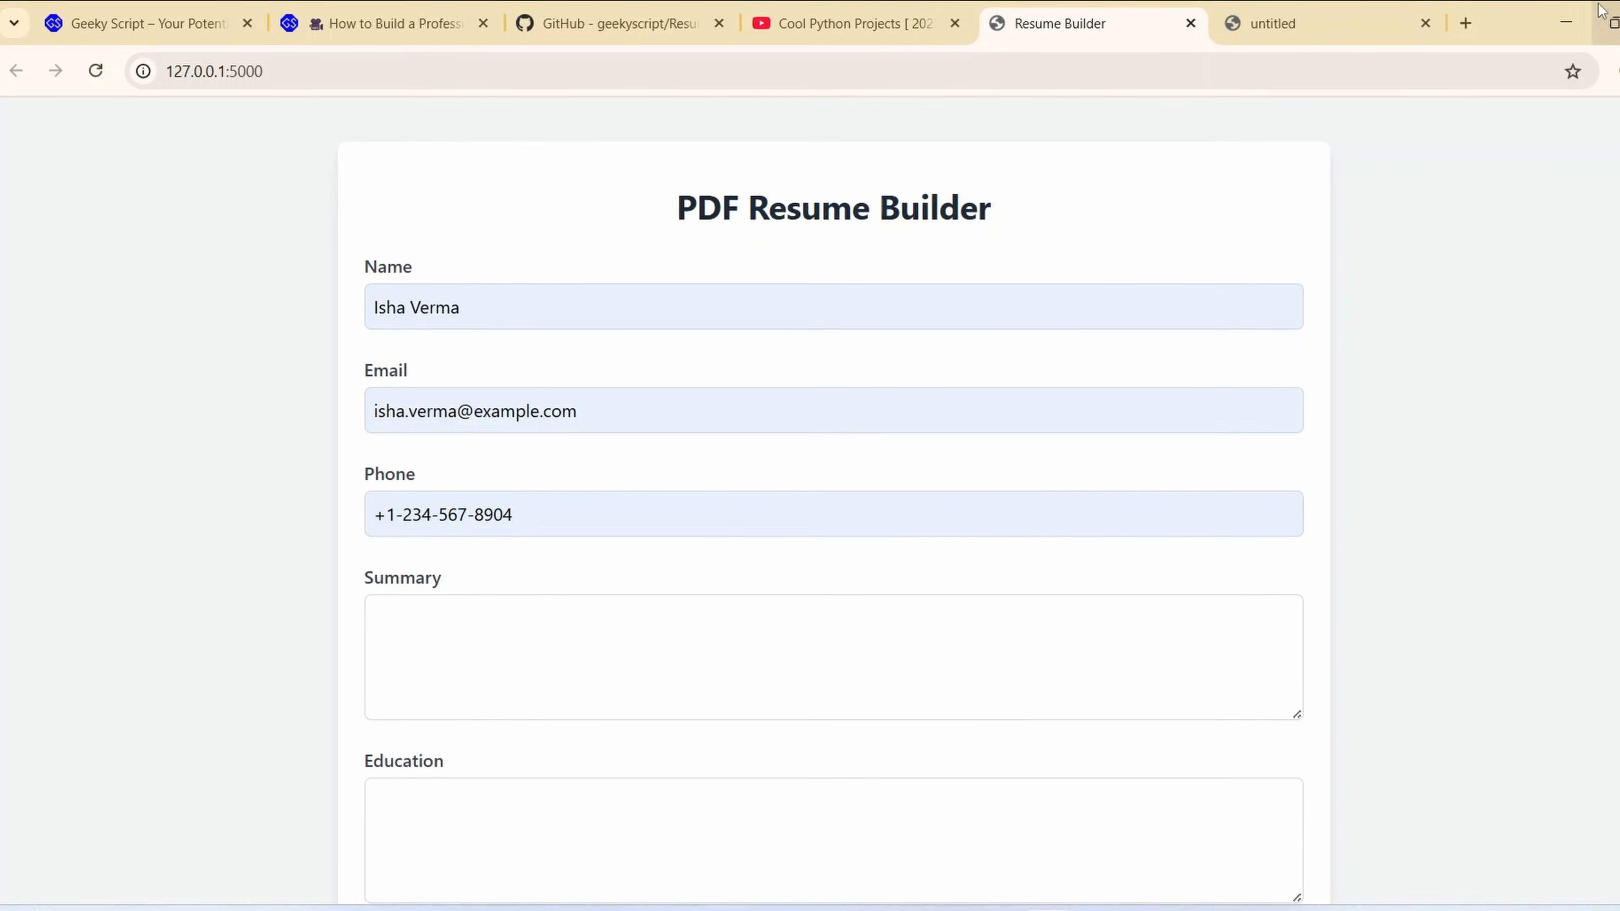
Search the web for pythonanywhere in a new browser tab and open the official PythonAnywhere site
left_click(1465, 23)
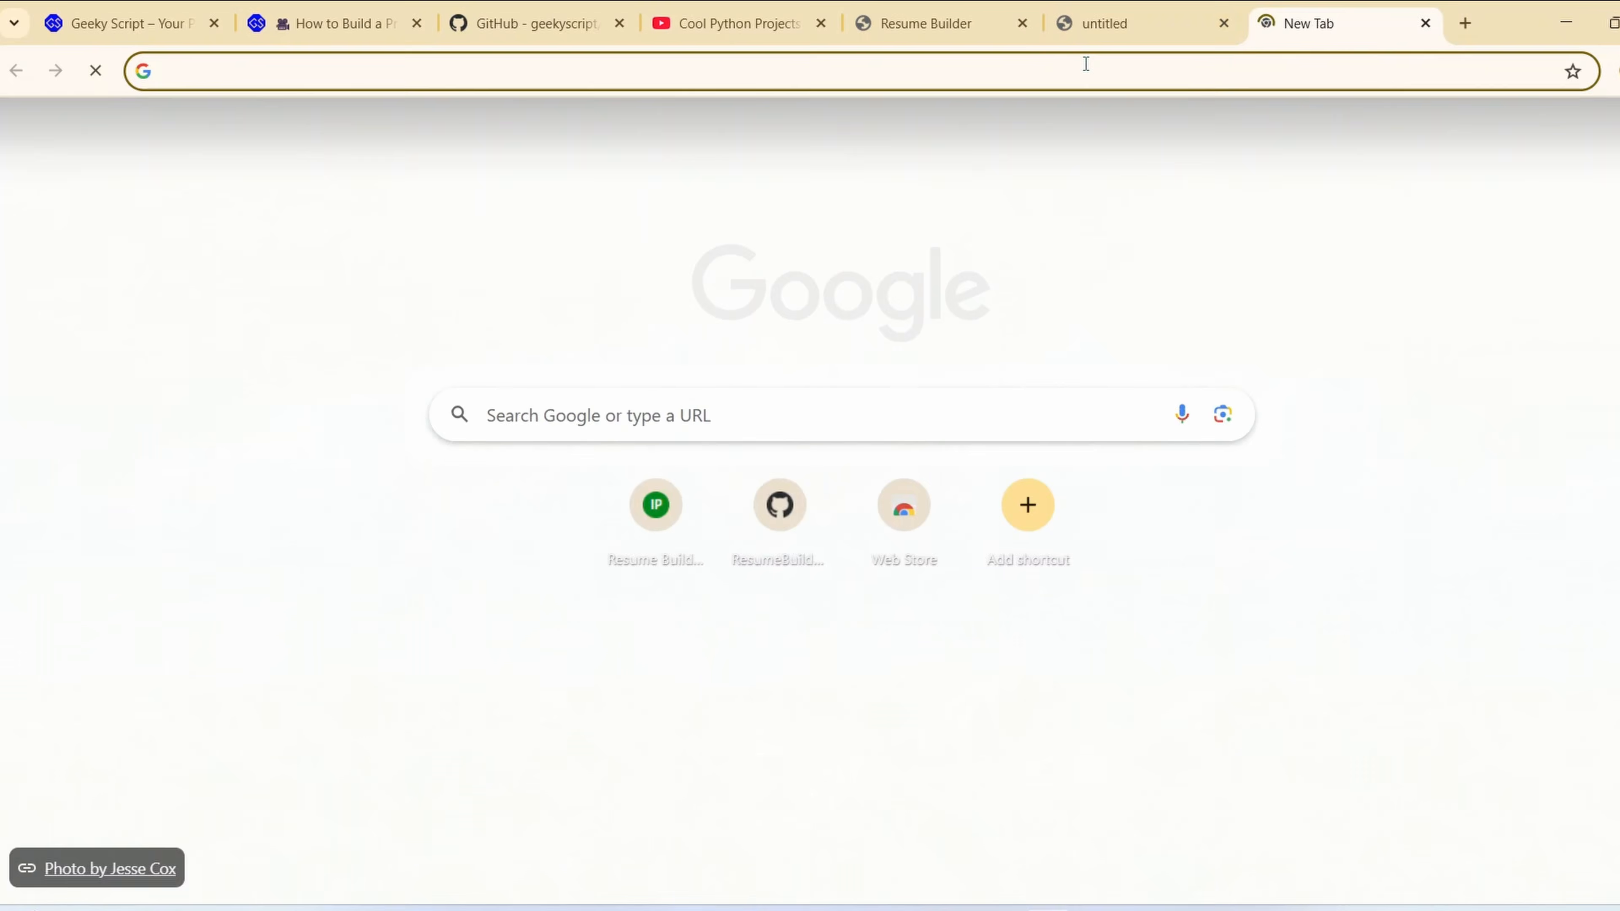
left_click(1078, 69)
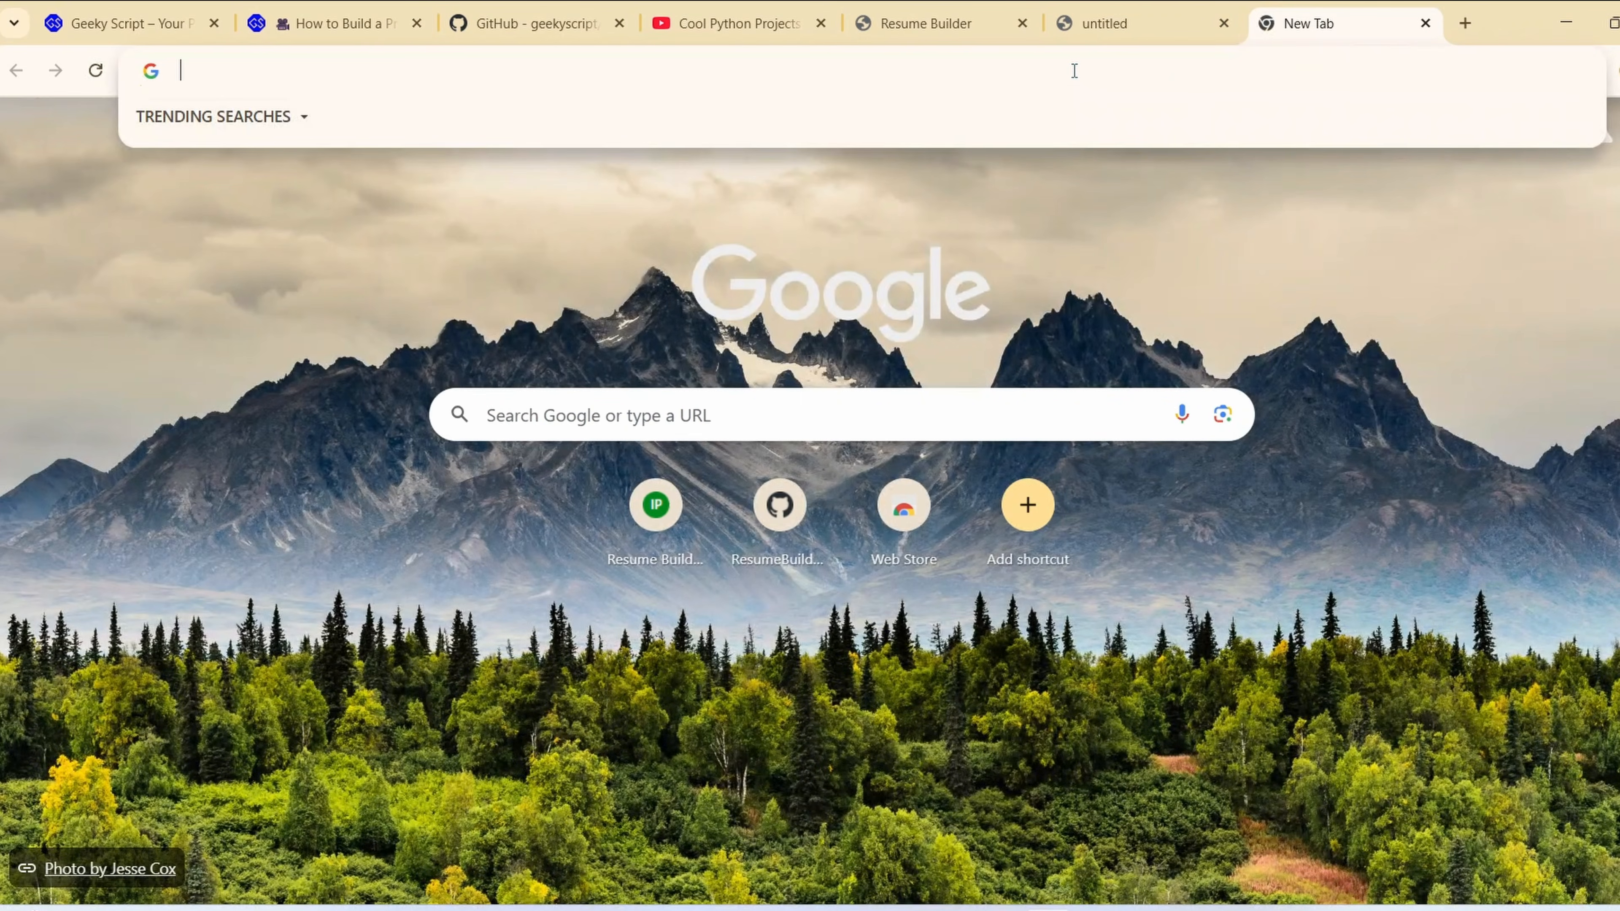
type("pythp")
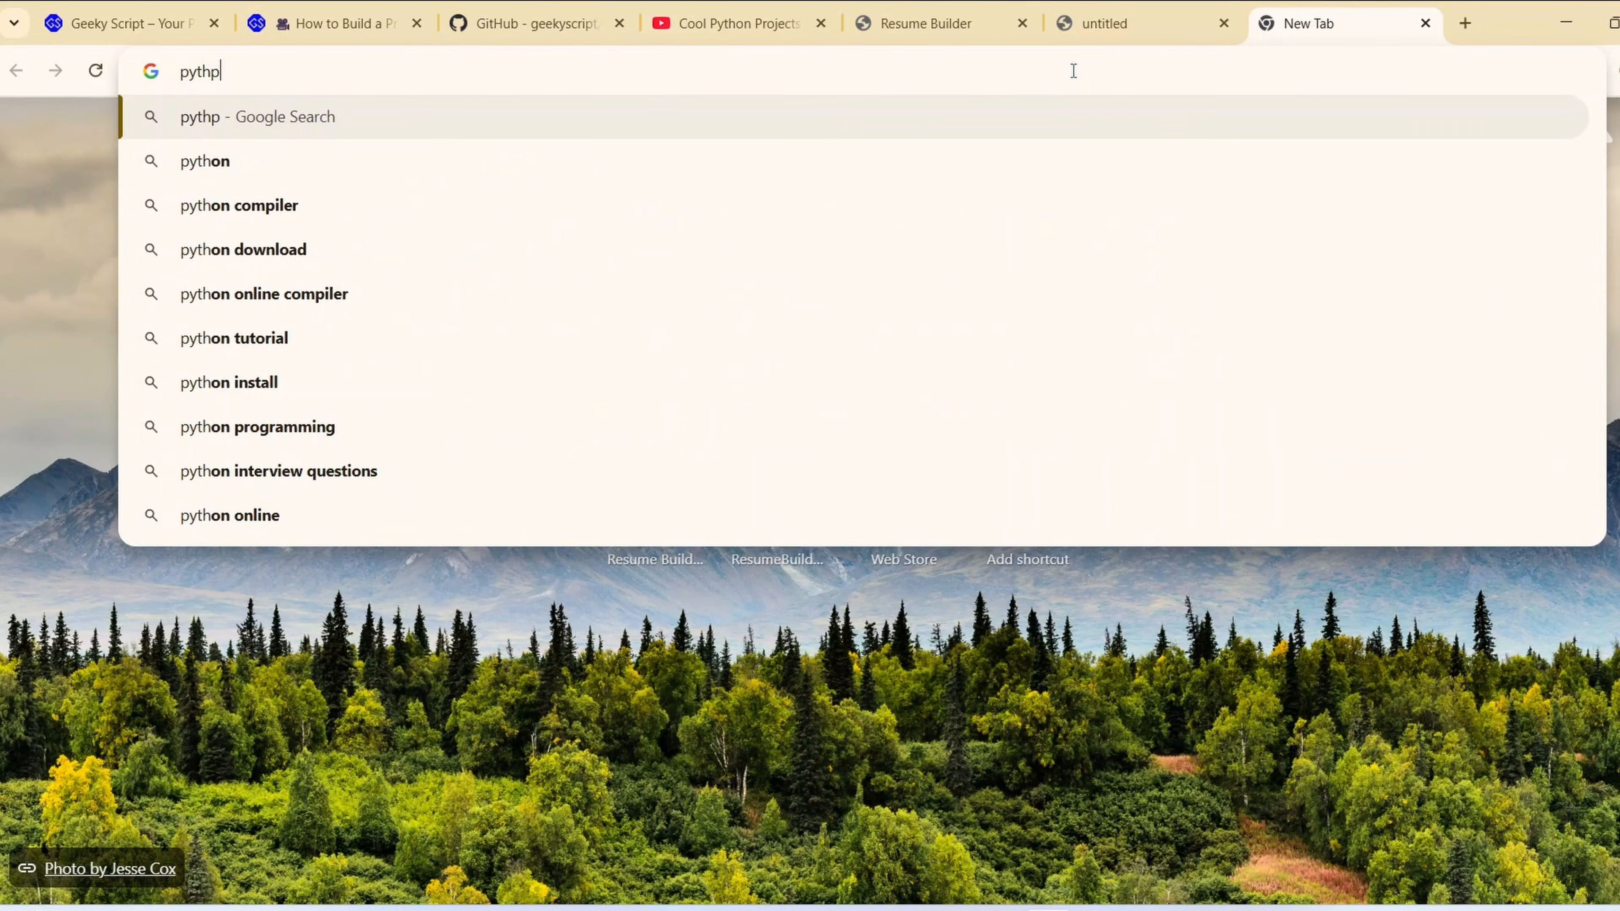
key("BackSpace")
type("onan")
key("Down")
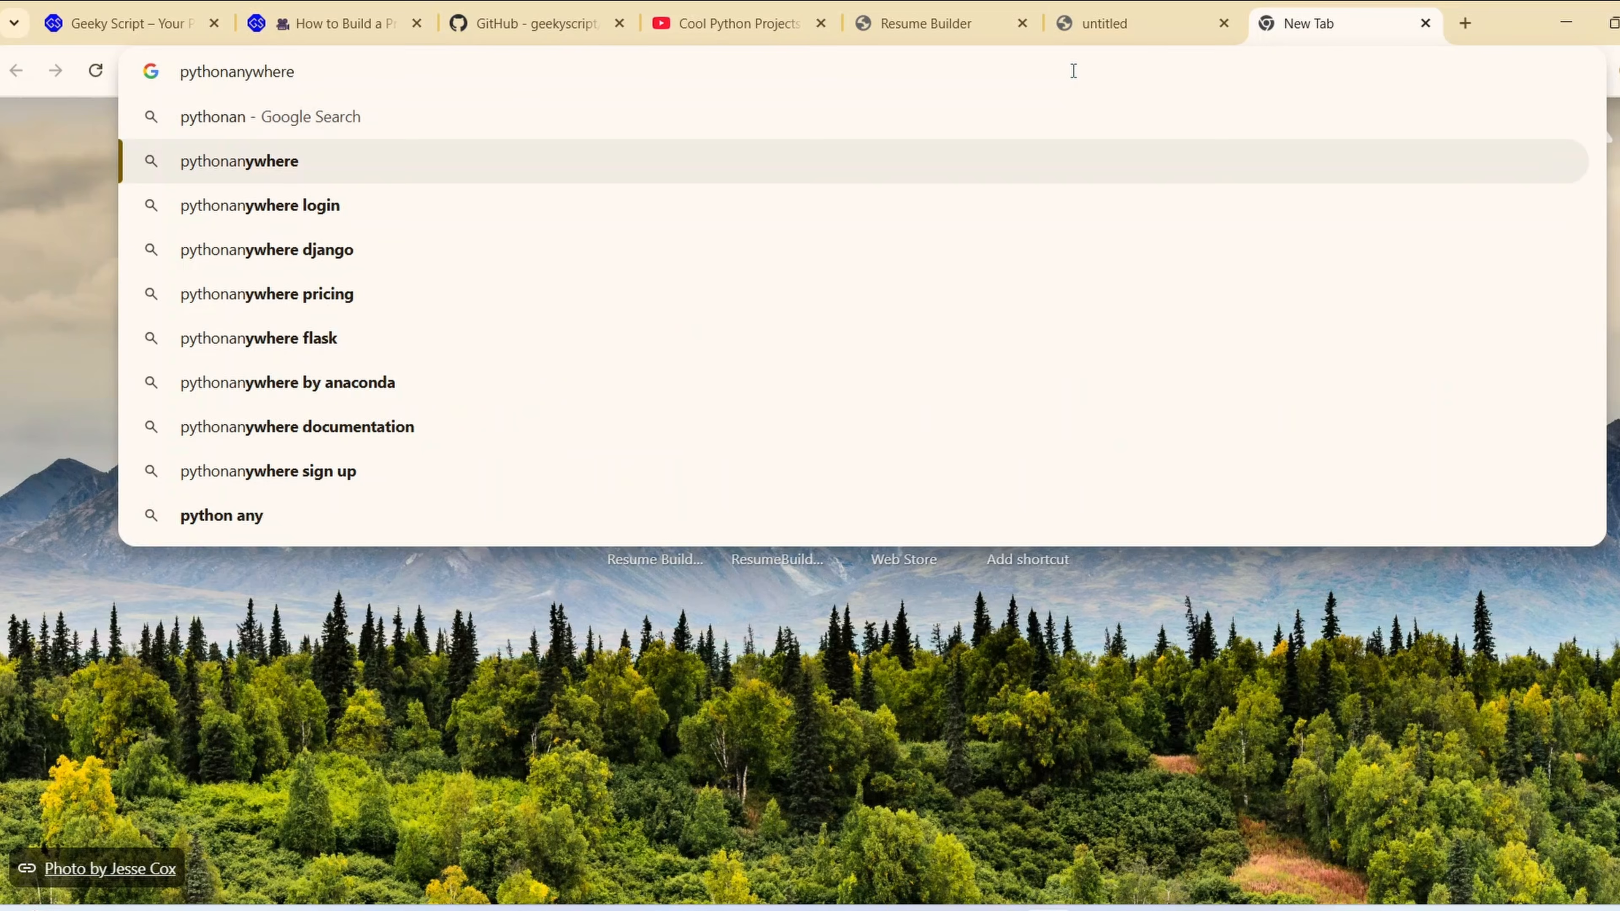
key("Return")
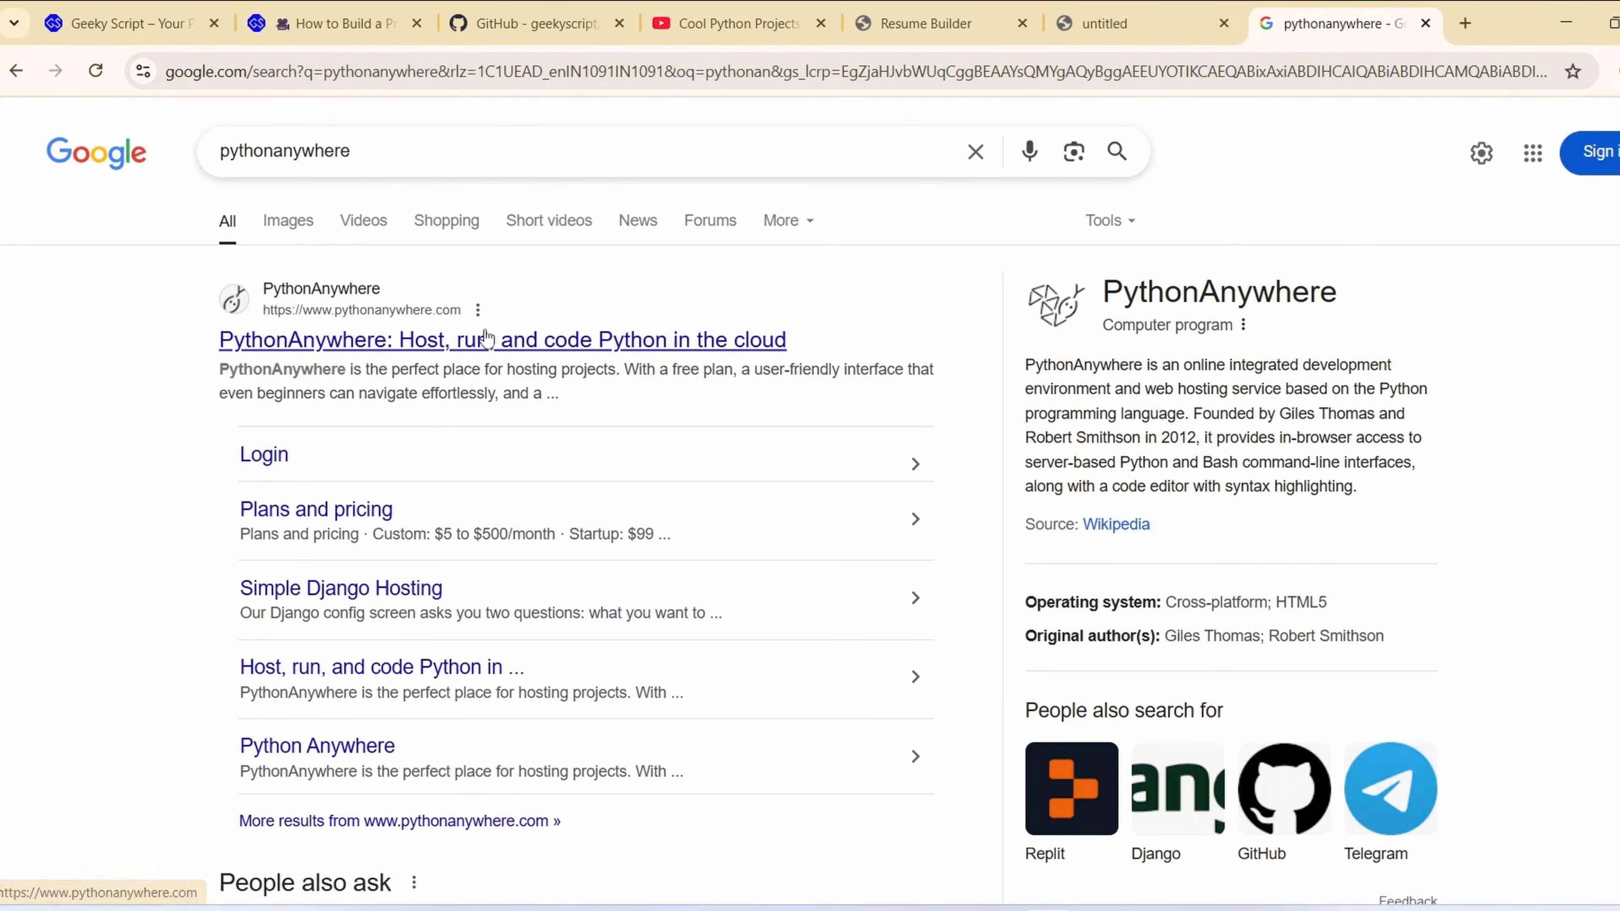
left_click(431, 342)
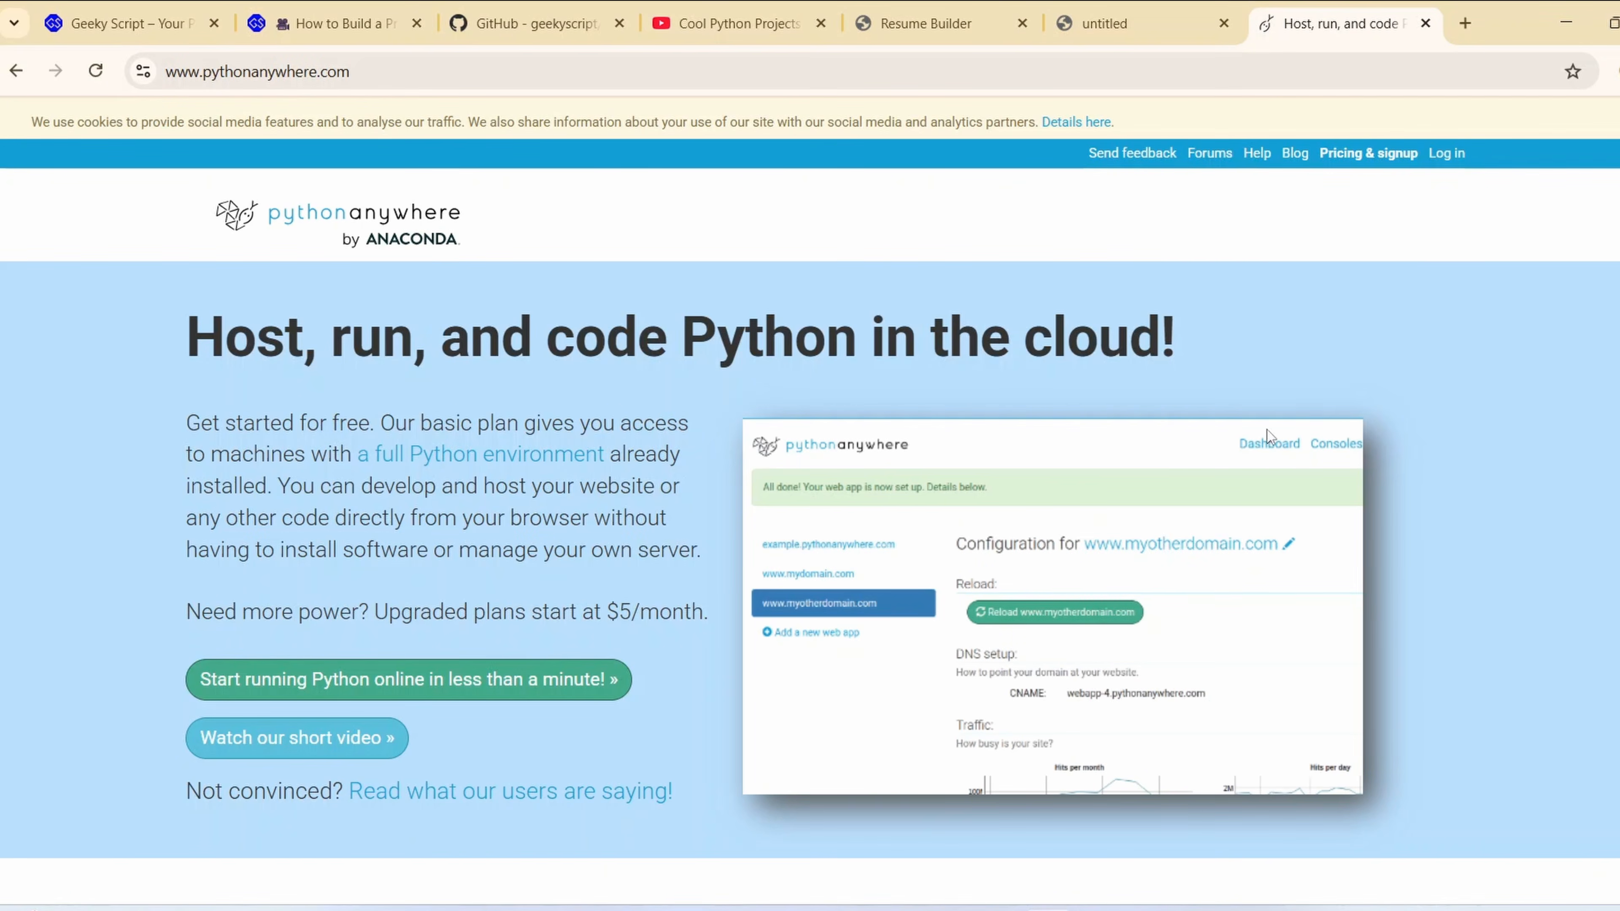
Look over the PythonAnywhere homepage and open its plans and pricing page
key("ctrl+l")
left_click(1190, 245)
scroll(761, 386, "down", 5)
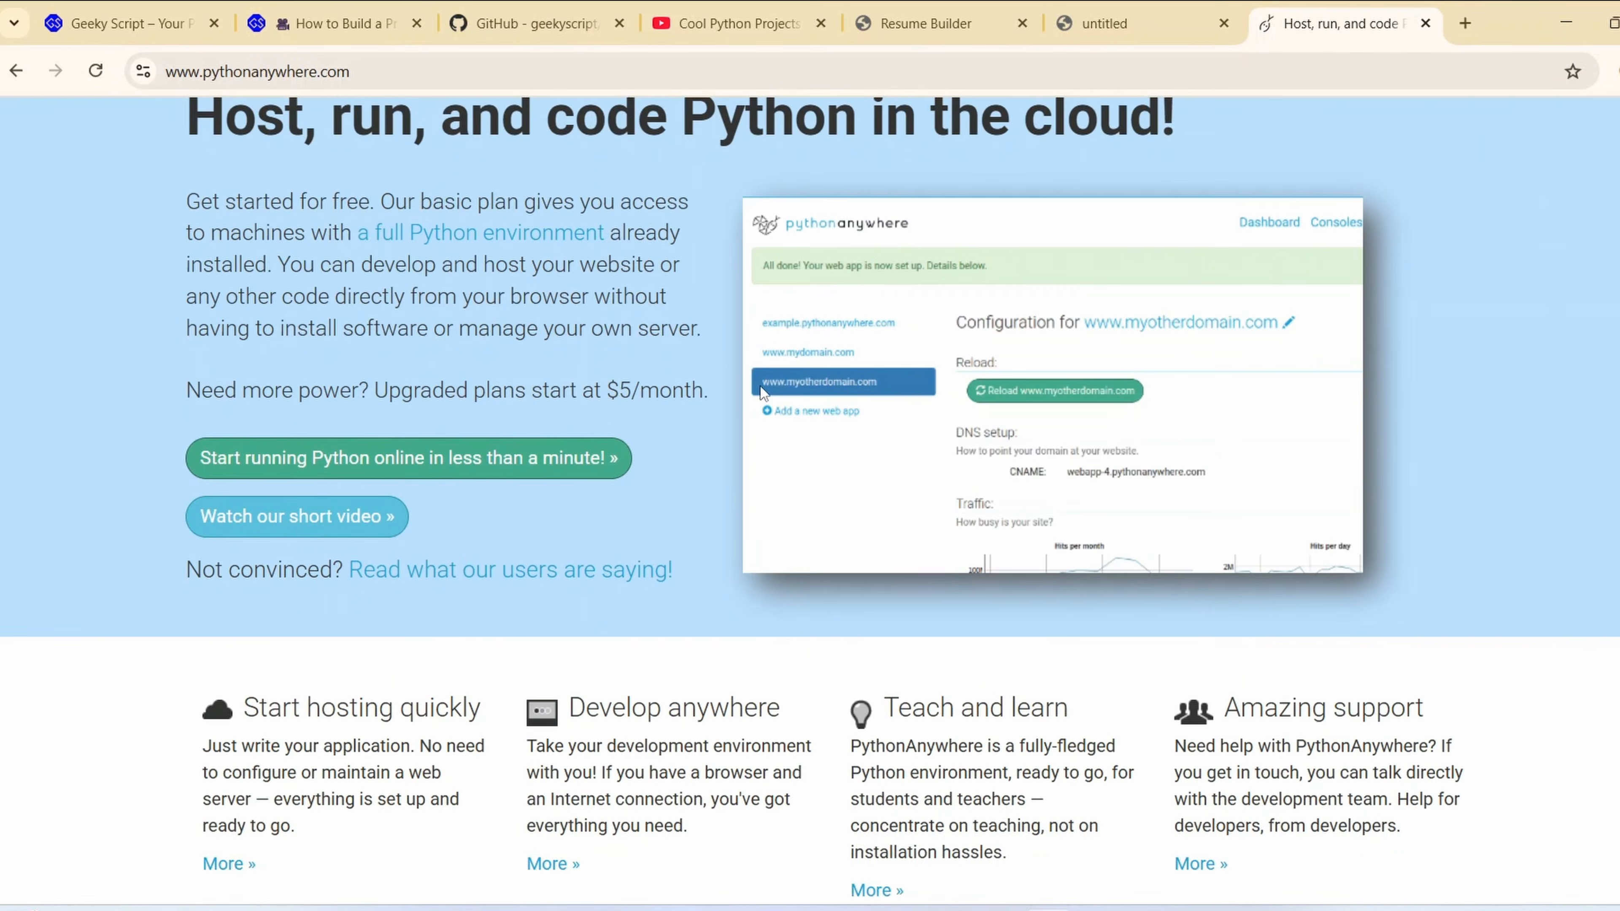
scroll(491, 620, "up", 3)
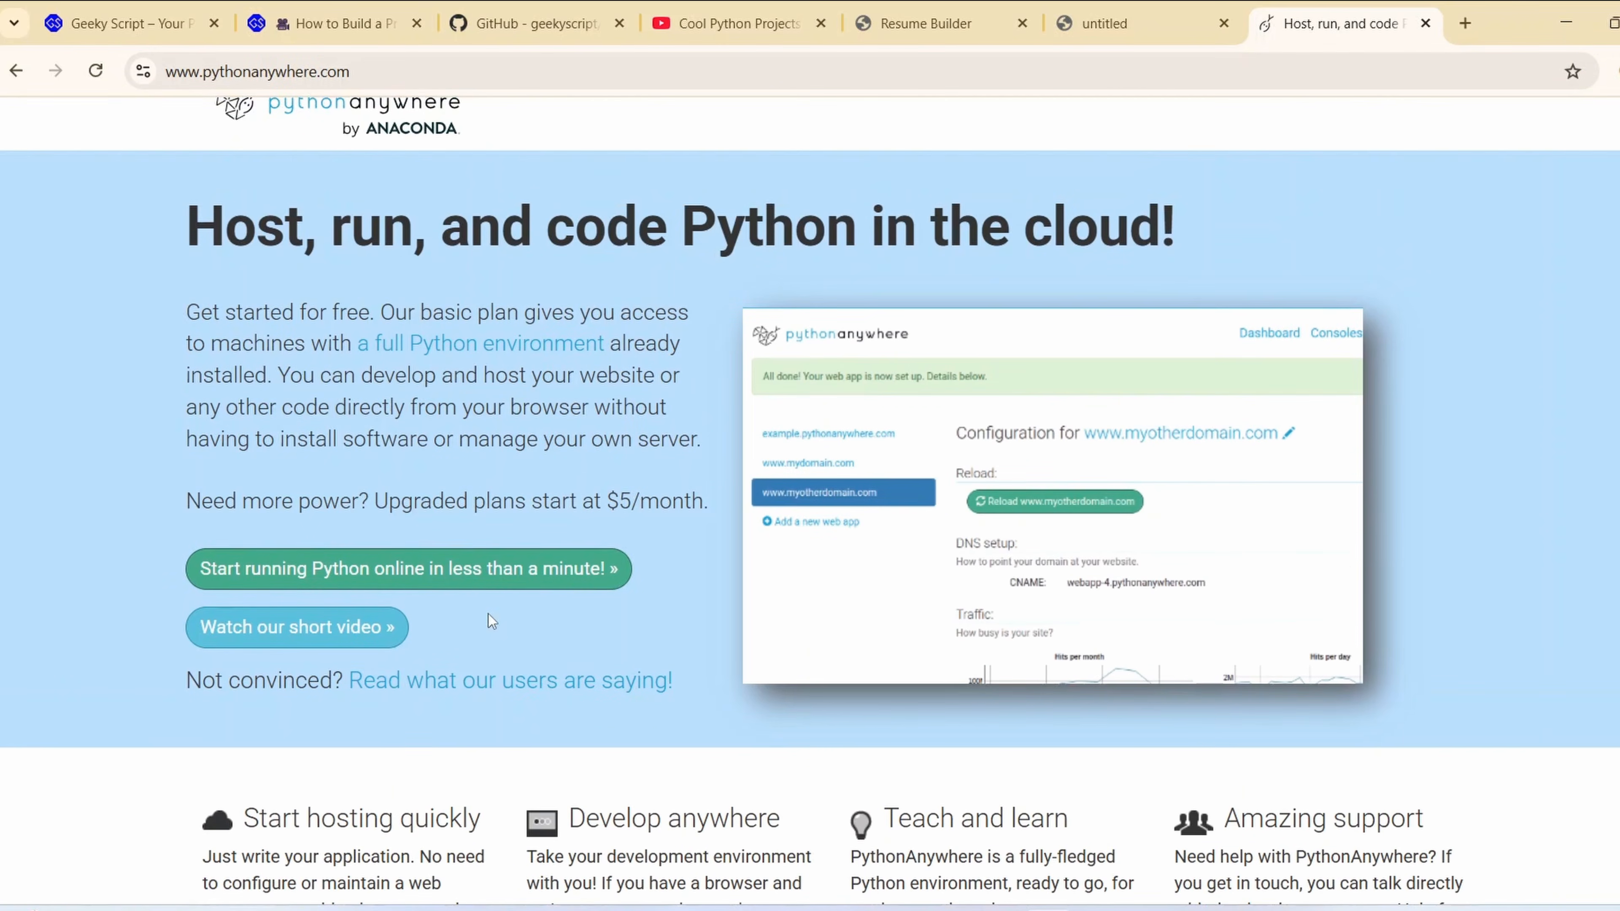
left_click(350, 577)
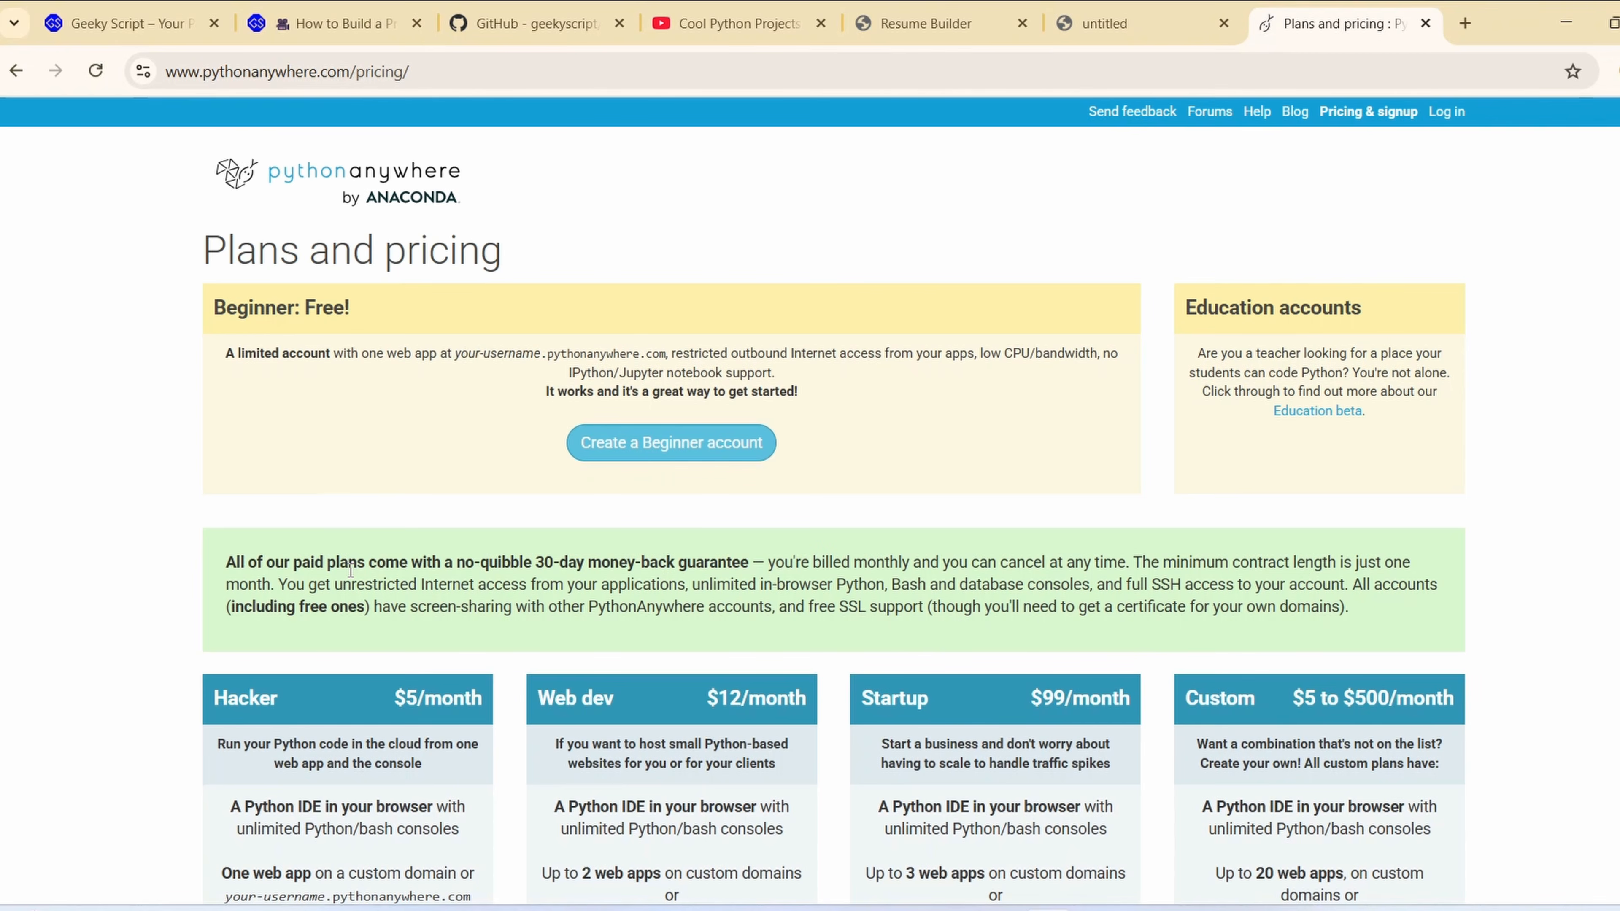
Review the hosting plans and start creating a free Beginner account
scroll(721, 453, "down", 3)
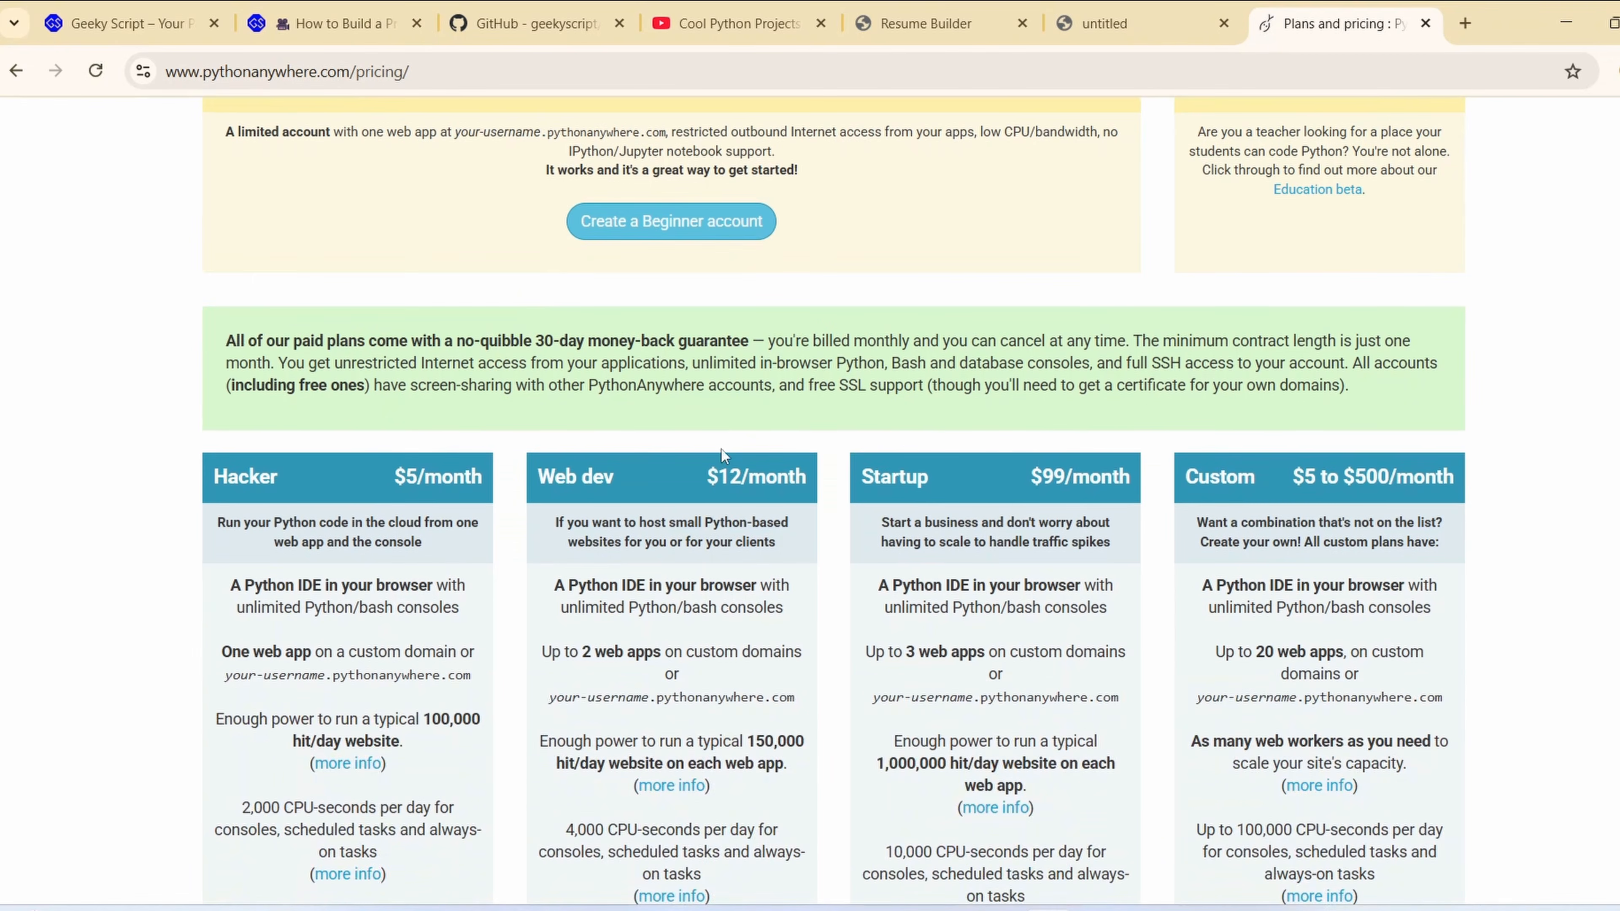
scroll(1225, 689, "up", 3)
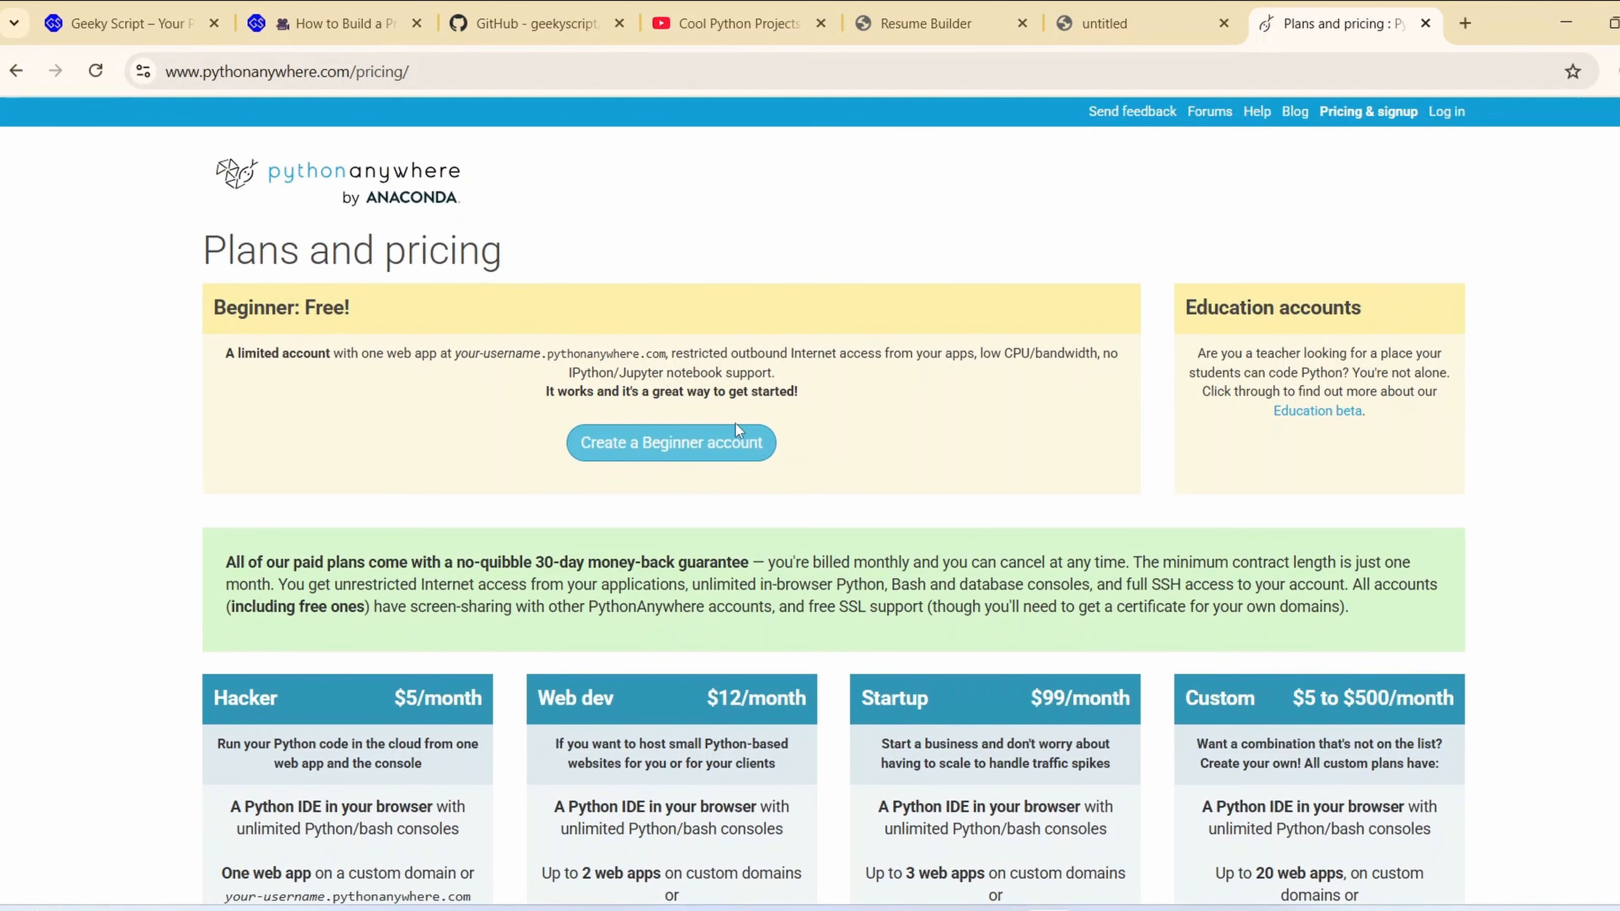
left_click(967, 12)
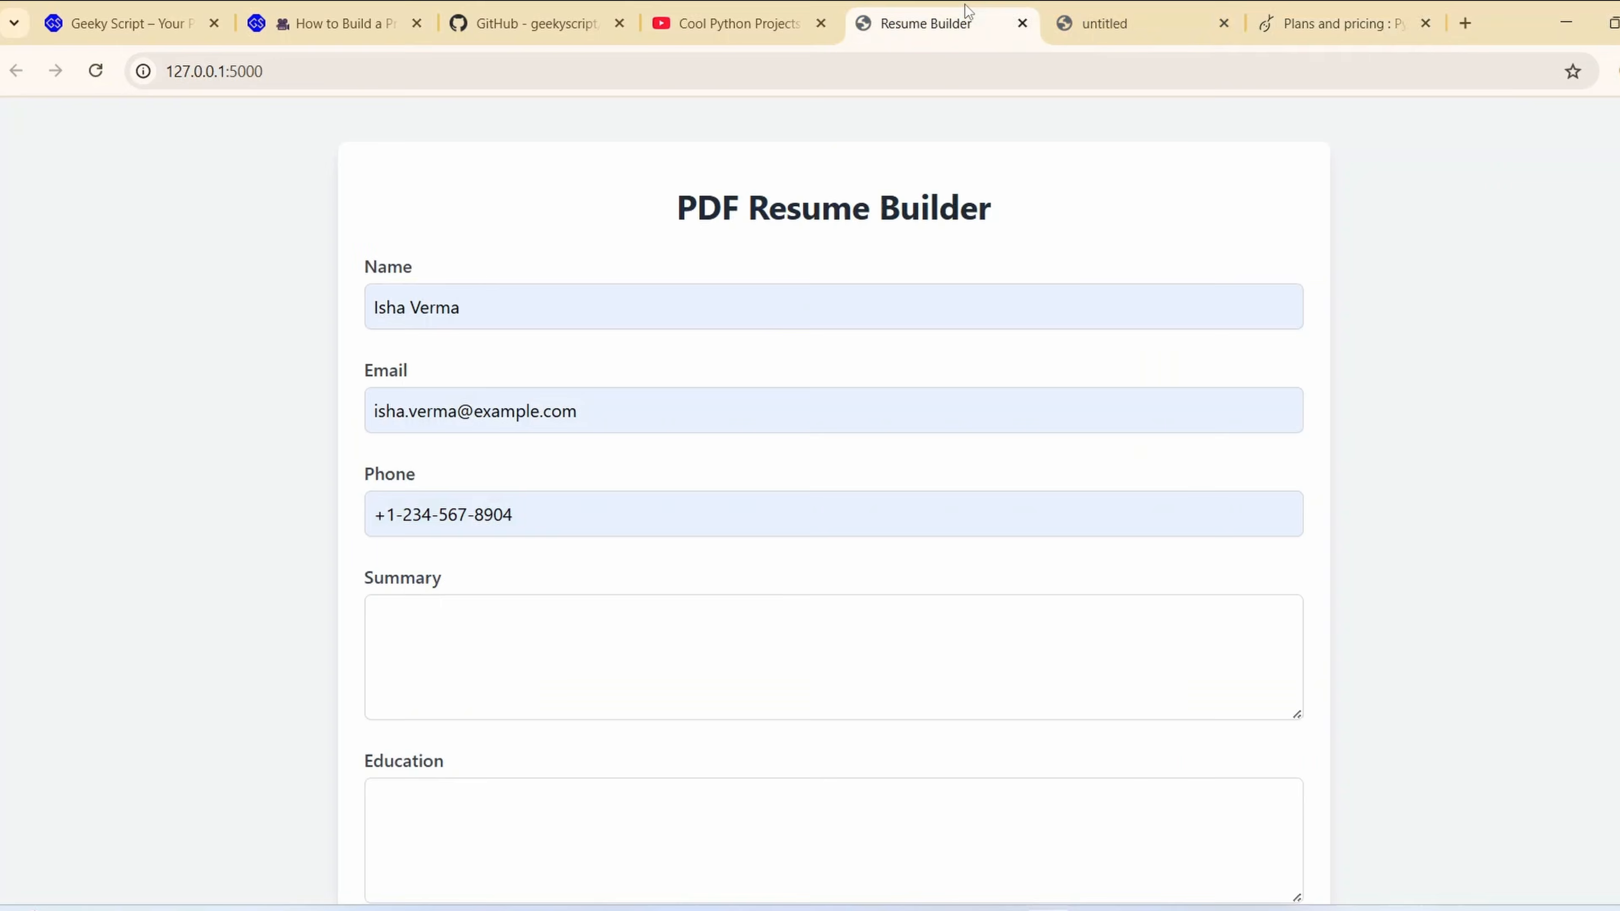
left_click(1375, 28)
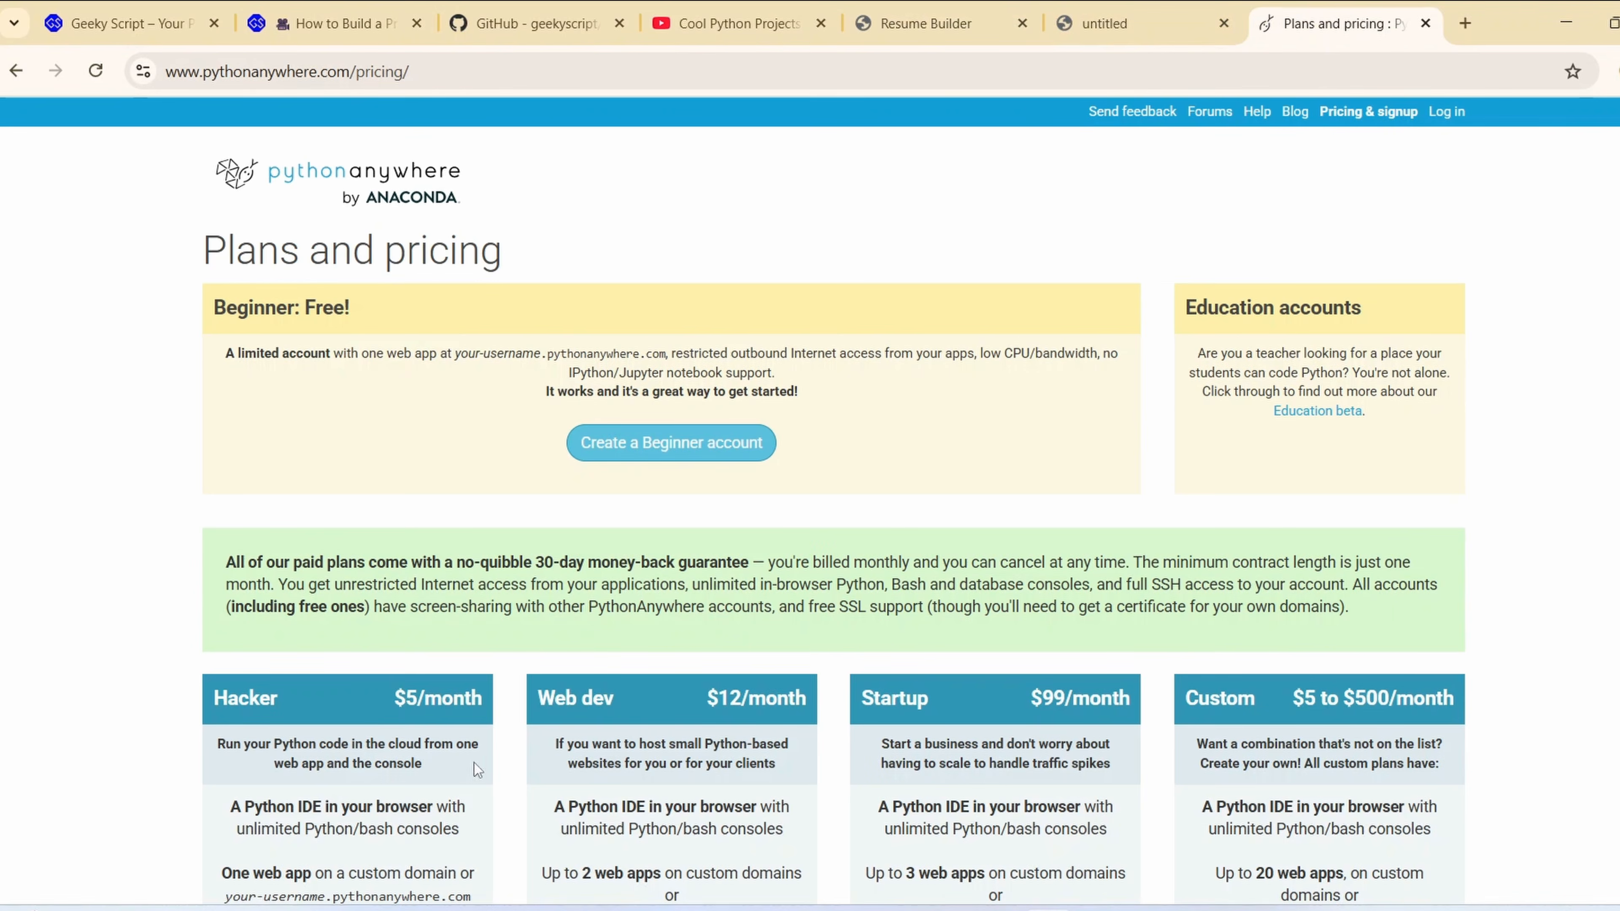
scroll(468, 722, "down", 5)
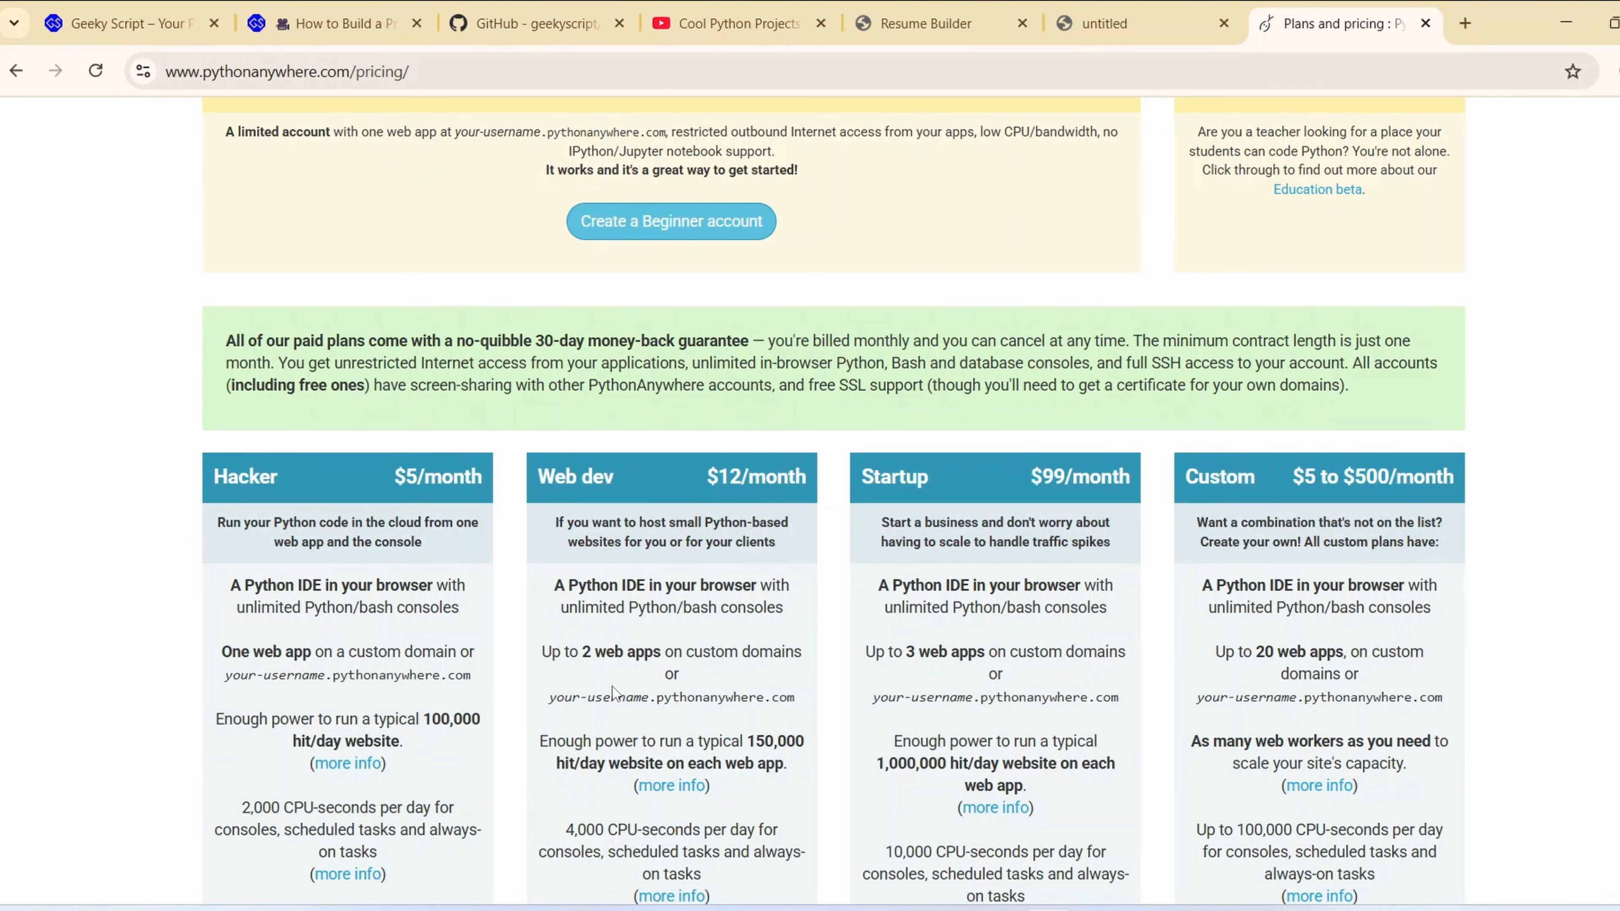
scroll(612, 687, "up", 5)
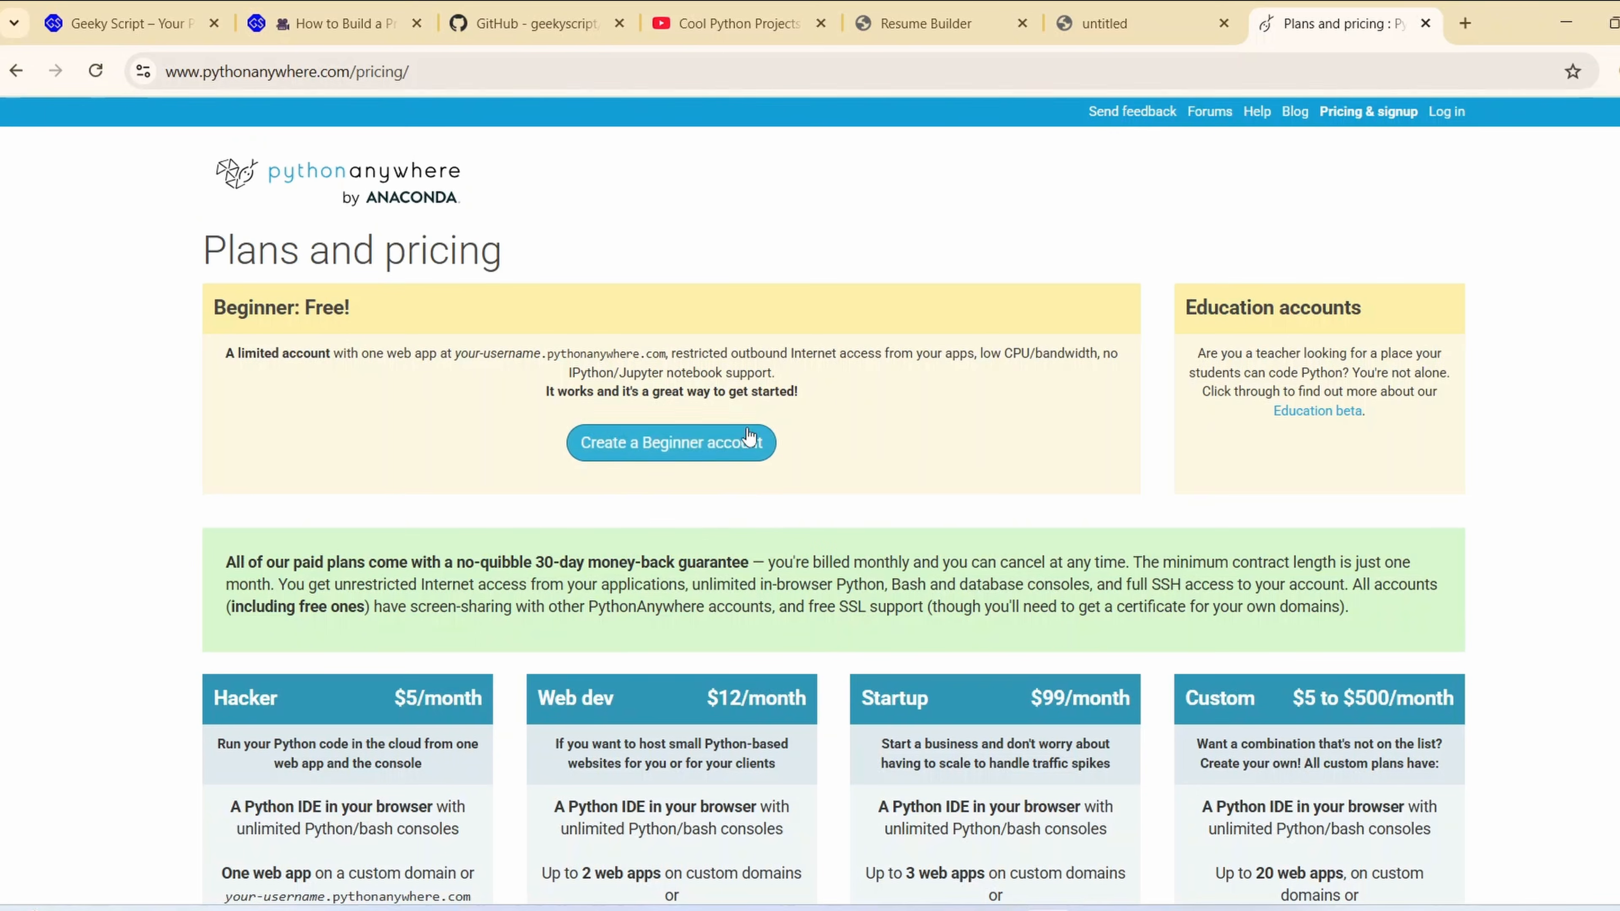
left_click(659, 457)
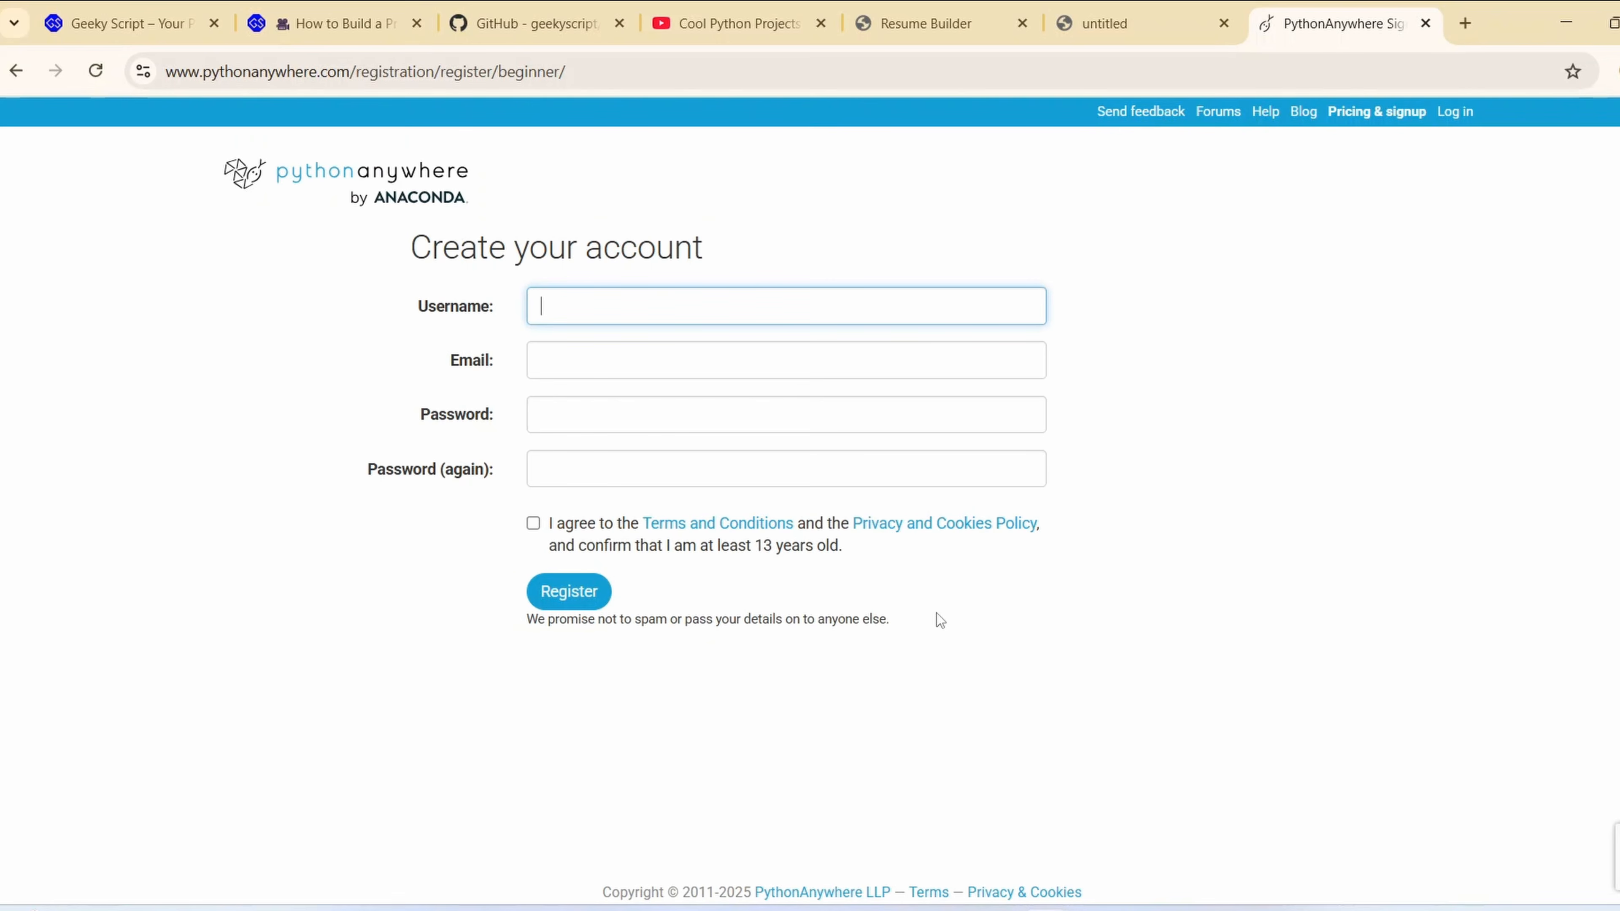
Enter pythongs as the username and fill in the e-mail address on the registration form
type("pythongs")
left_click(1223, 380)
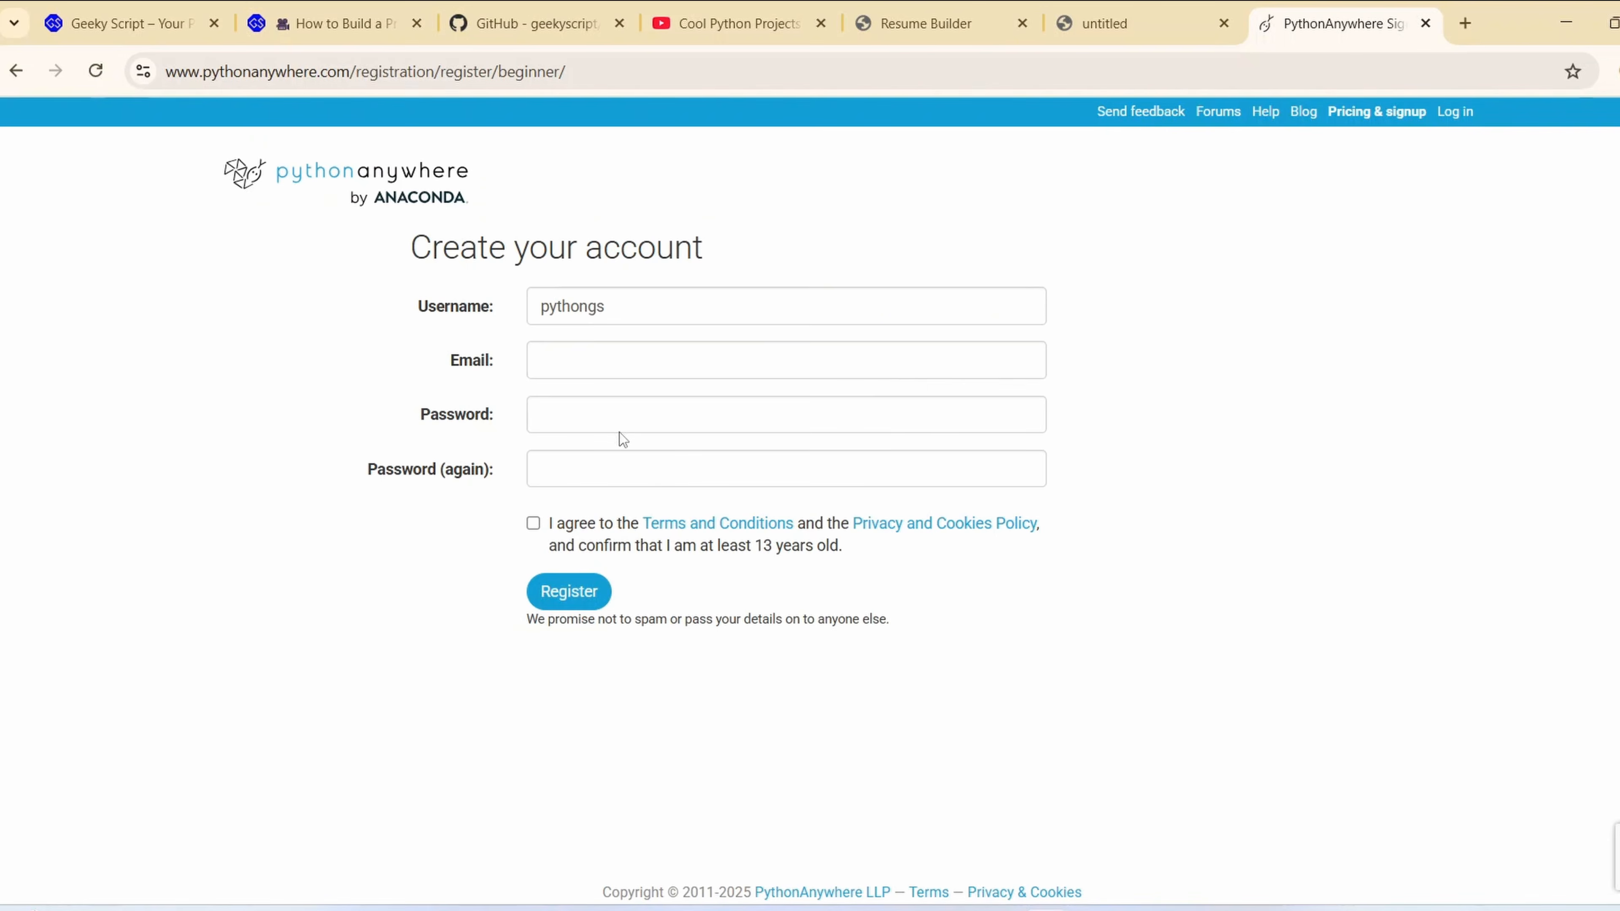
left_click(590, 353)
key("ctrl+v")
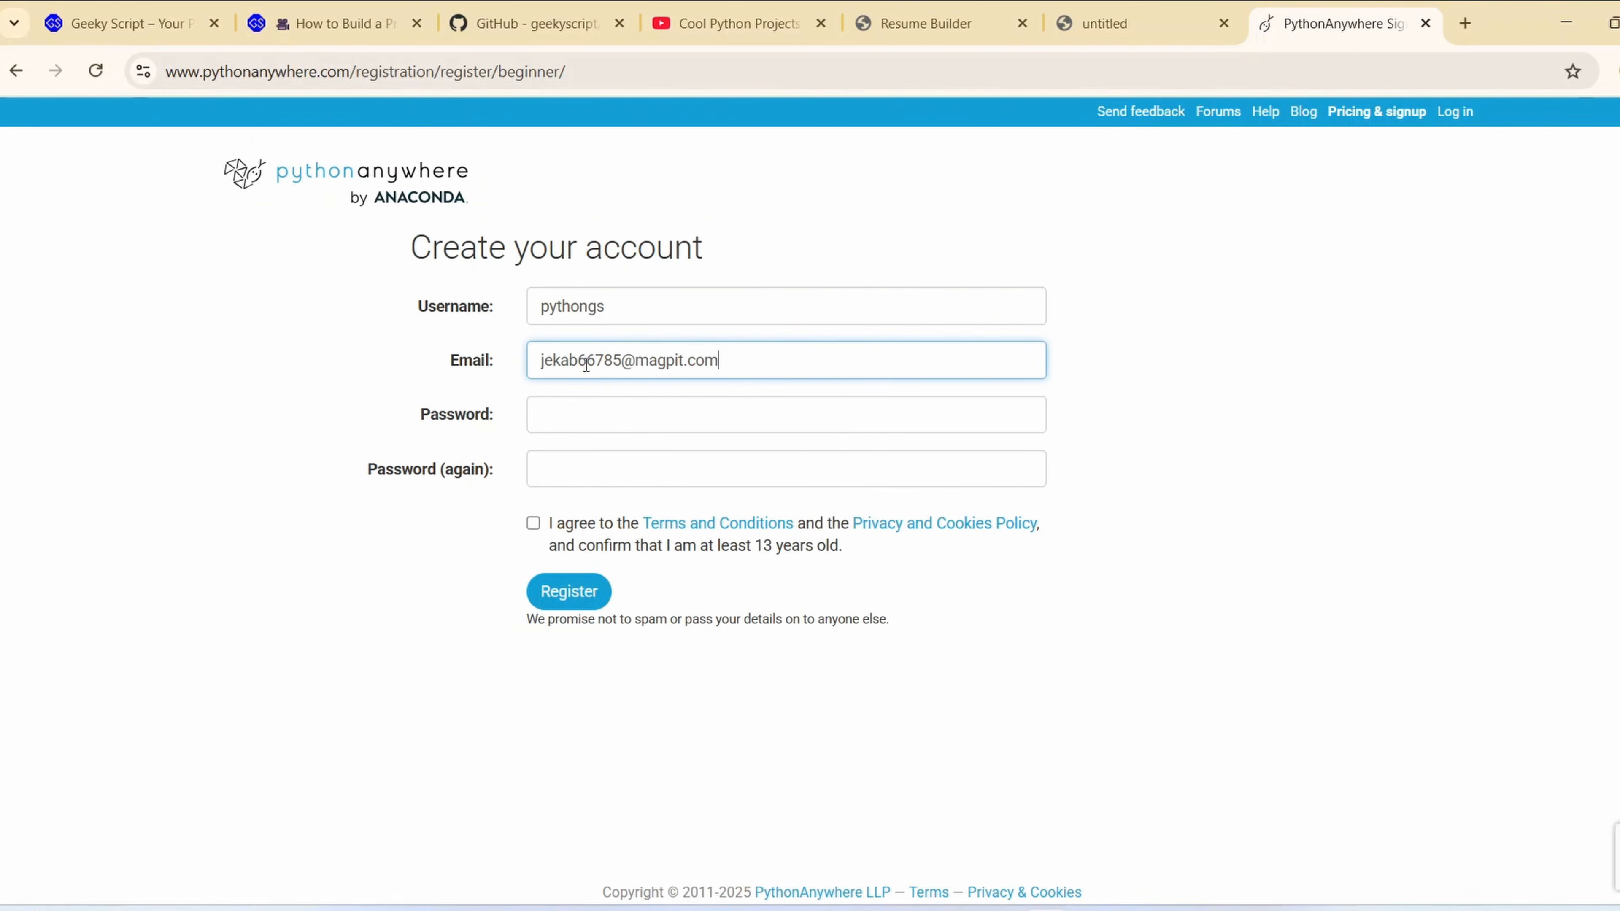
Enter the account password and repeat it in the confirmation field
left_click(587, 423)
type("••")
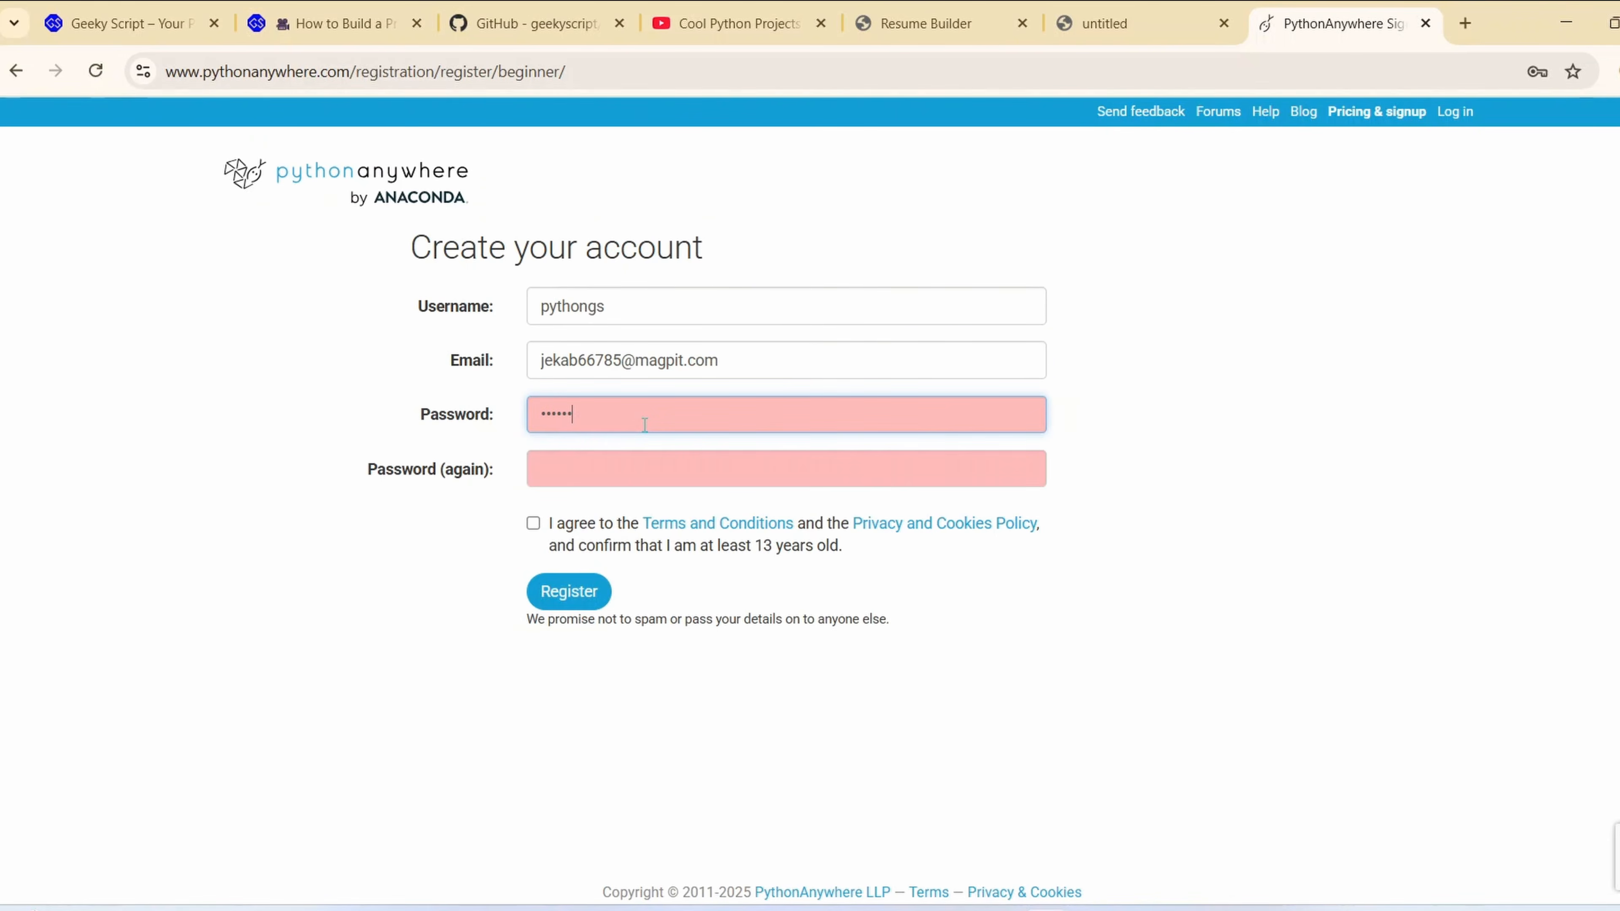
type("••••••")
left_click(593, 460)
type("•")
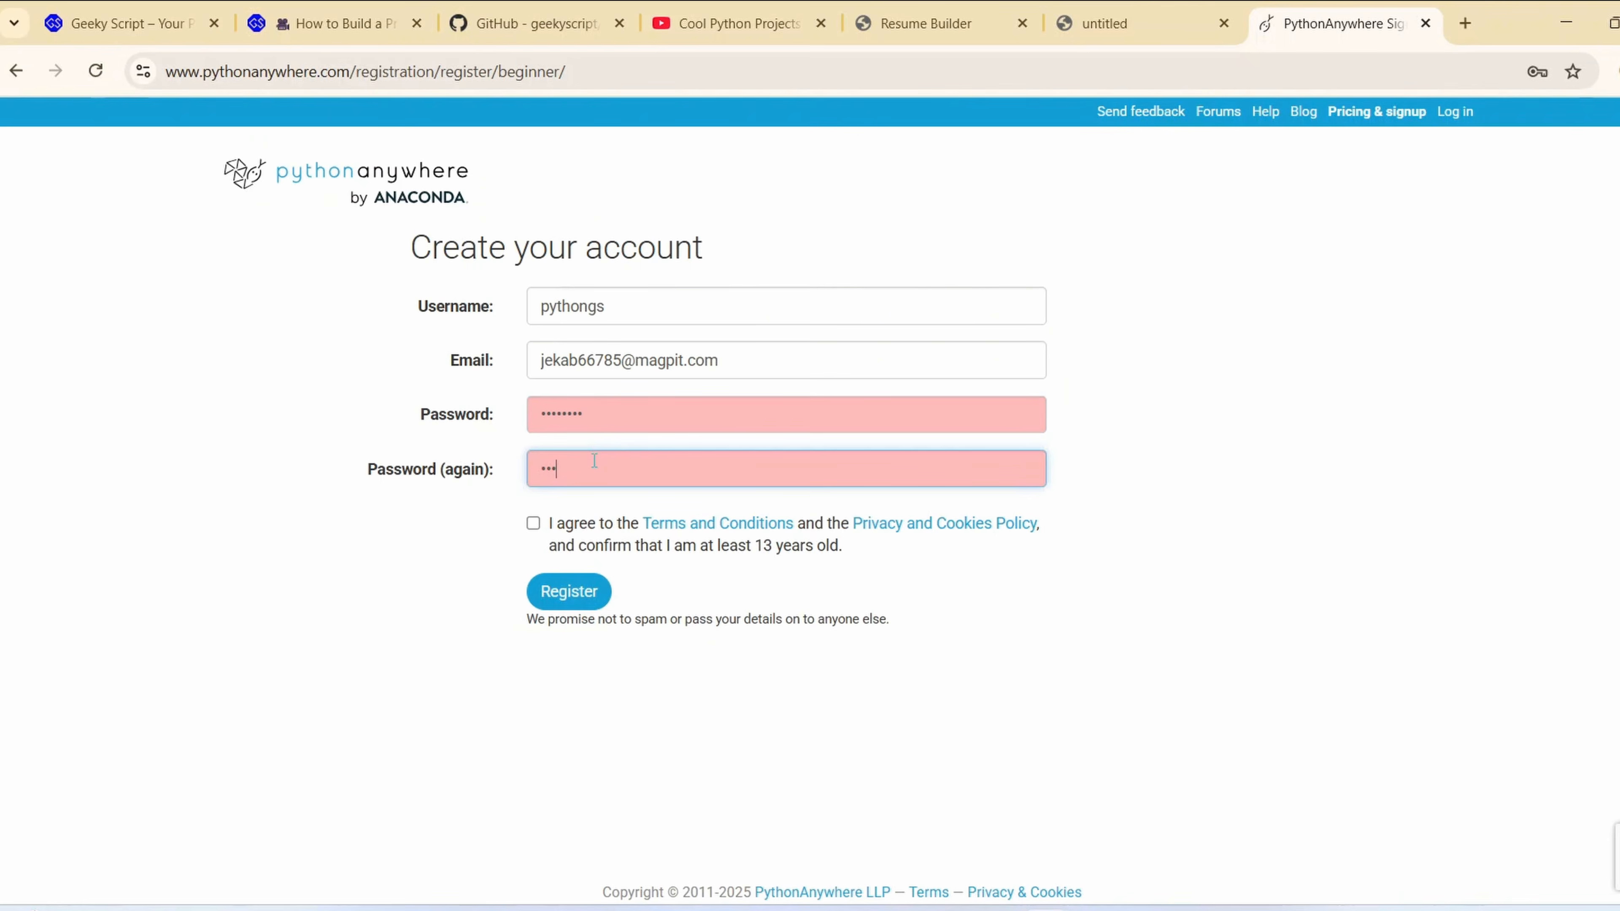
type("••••••")
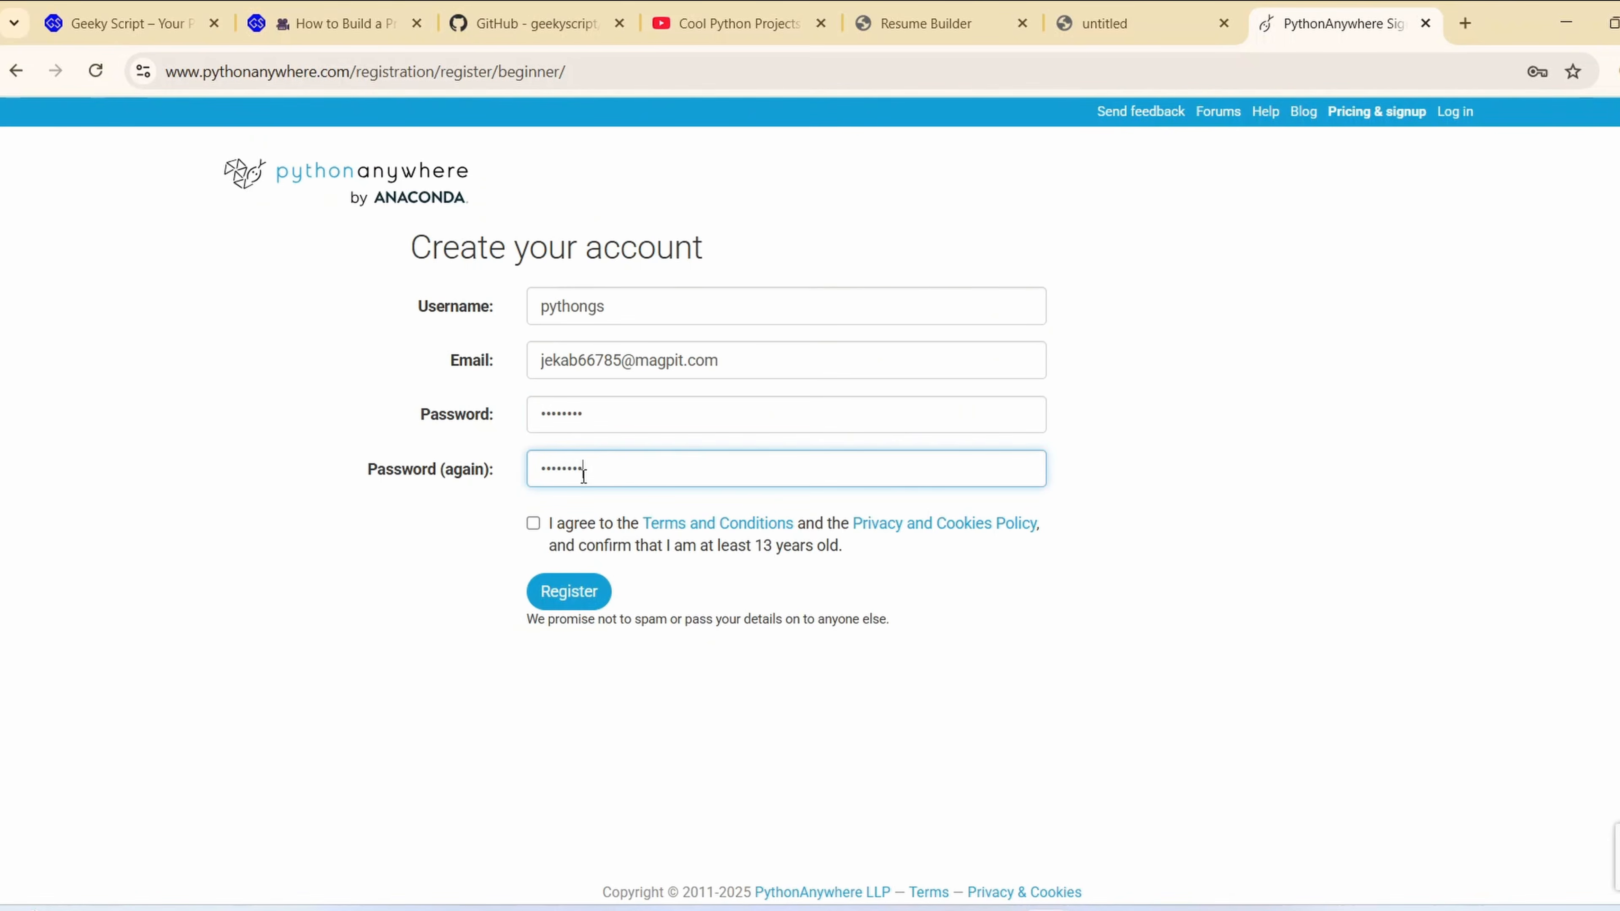
Register the account with the terms and privacy policy accepted, and save its login in the browser
left_click(533, 524)
left_click(569, 593)
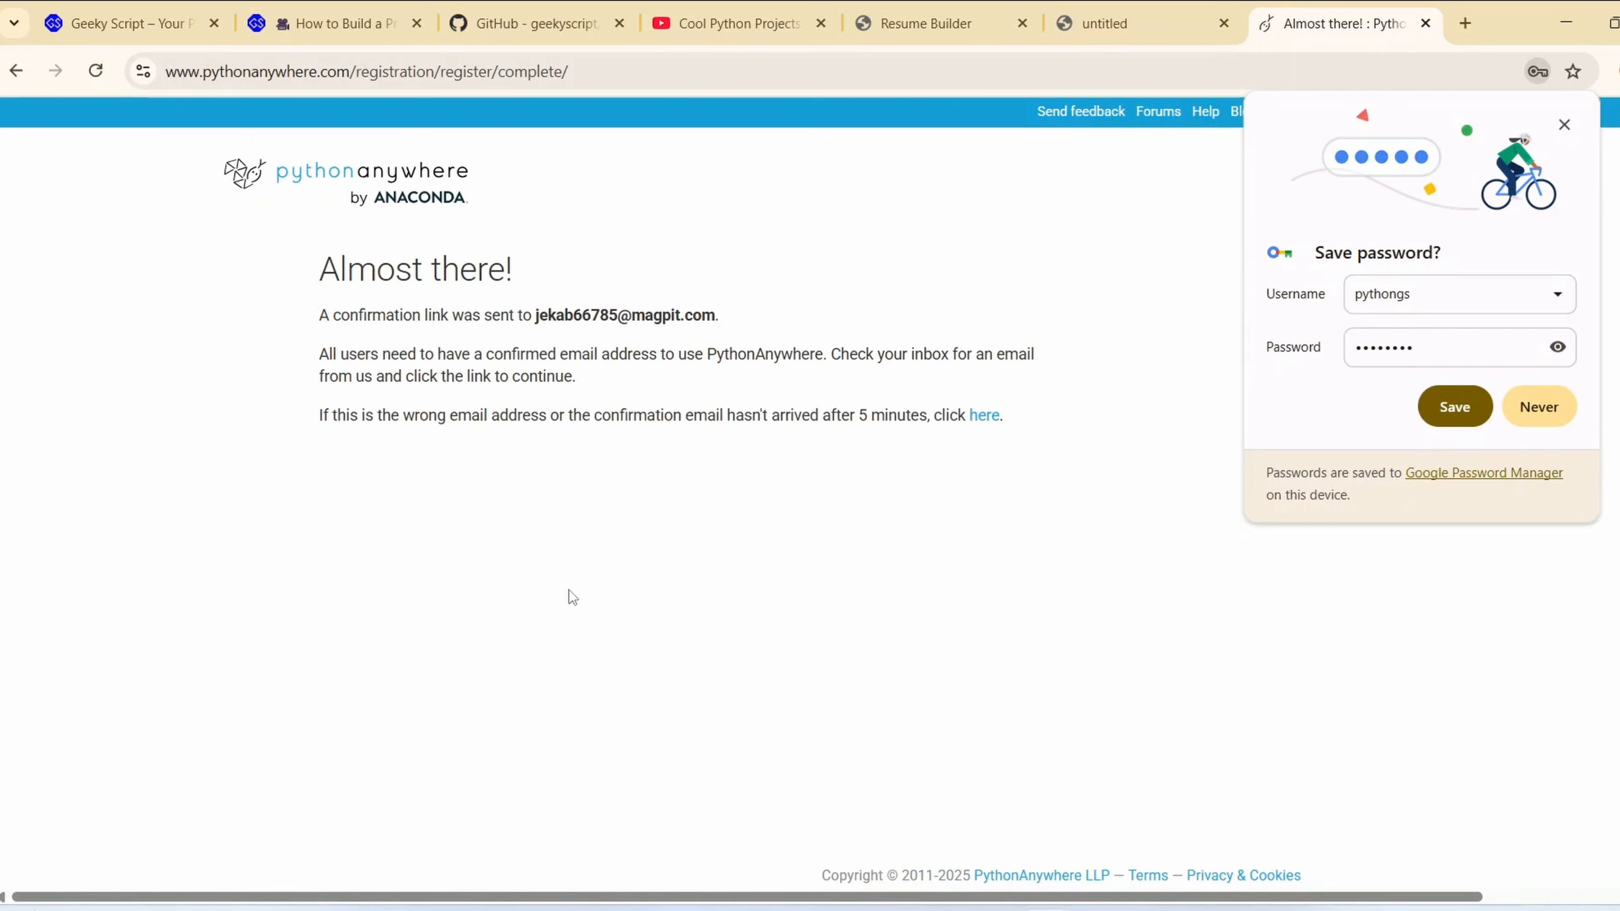
left_click(1456, 412)
left_click_drag(363, 315, 564, 316)
left_click(692, 454)
left_click(919, 64)
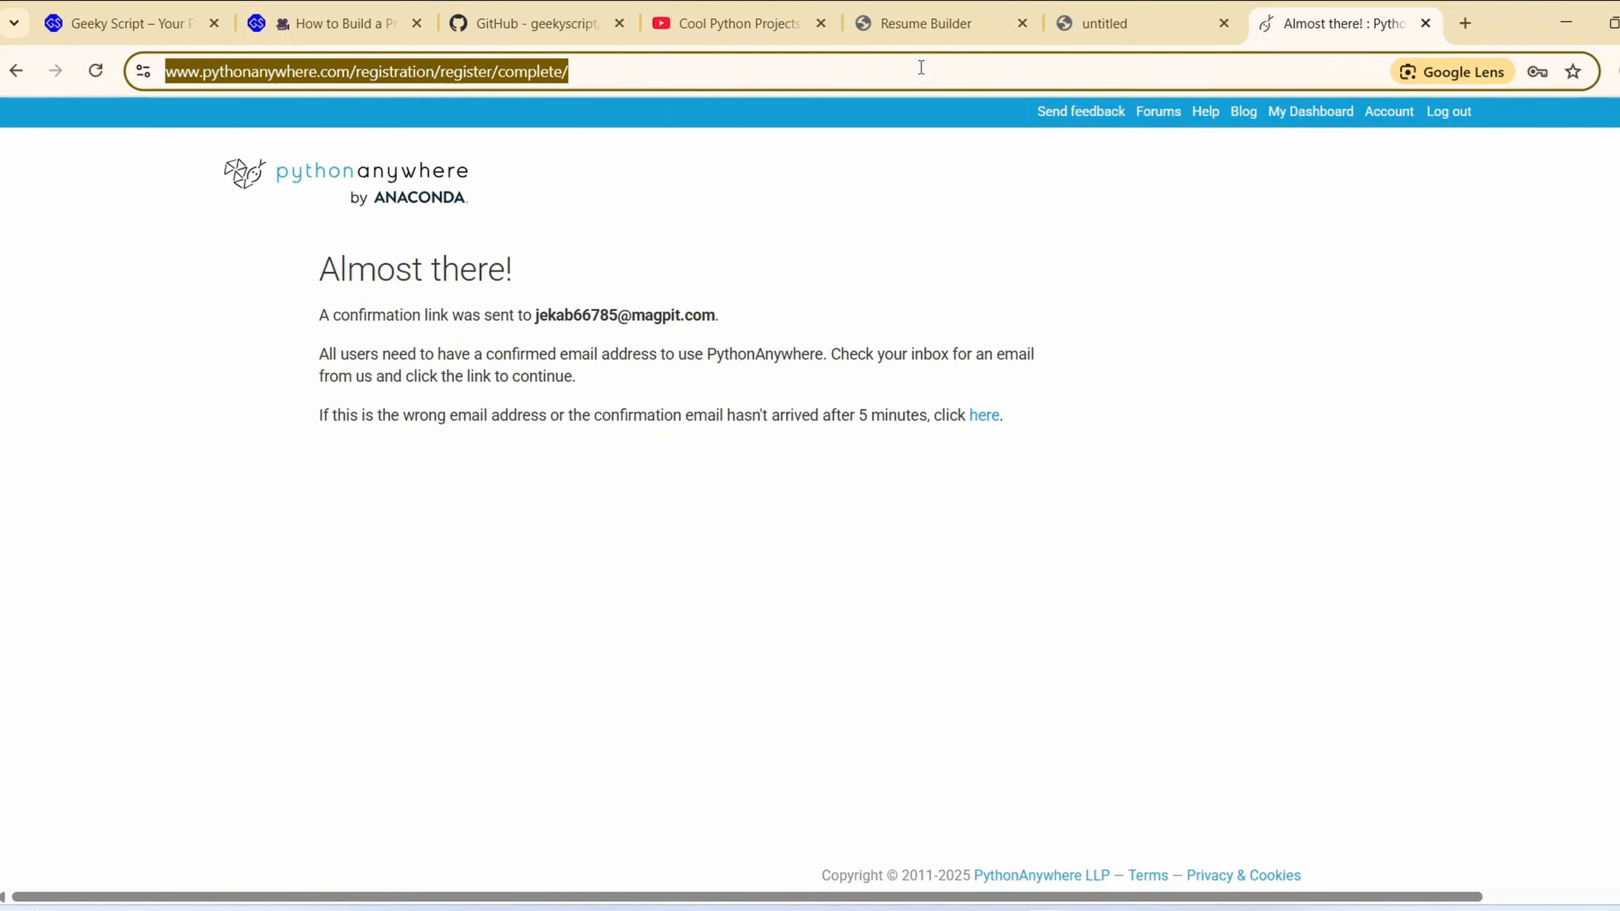
Open the account's e-mail confirmation link to verify the address, and end the welcome tour on the dashboard
type("www.pythonanywhere.com/registration/confirm_email/2b2b13cc0bd988f4bd81d3cc5cf9f2f39882f975949ca58a13505a4f/")
key("Return")
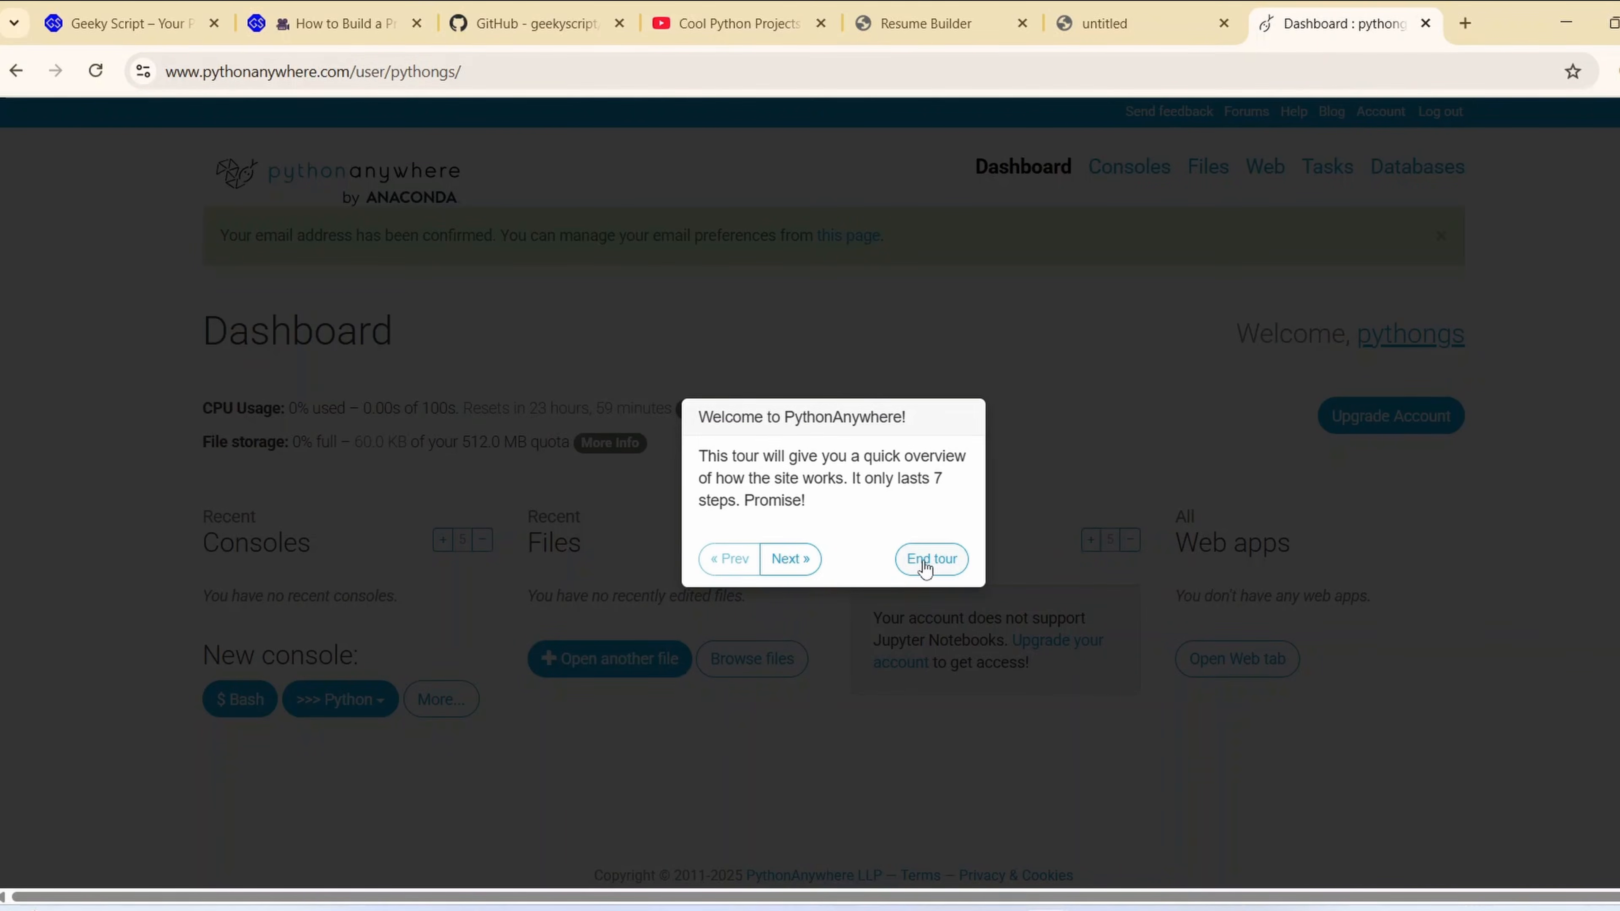
left_click(928, 562)
left_click_drag(265, 238, 960, 259)
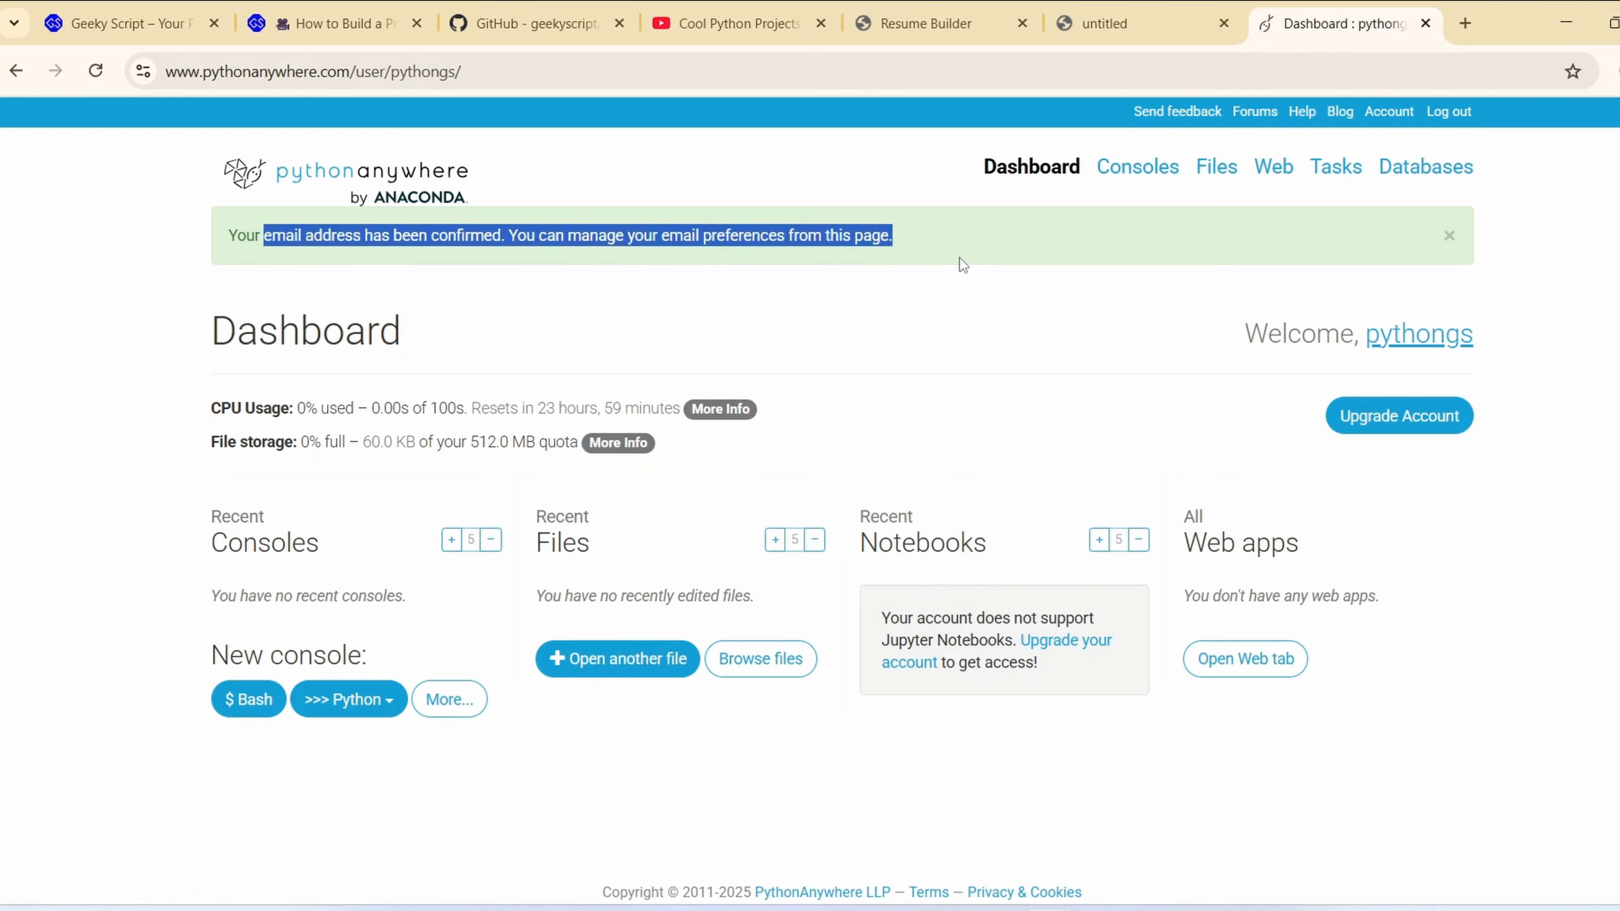
left_click(910, 285)
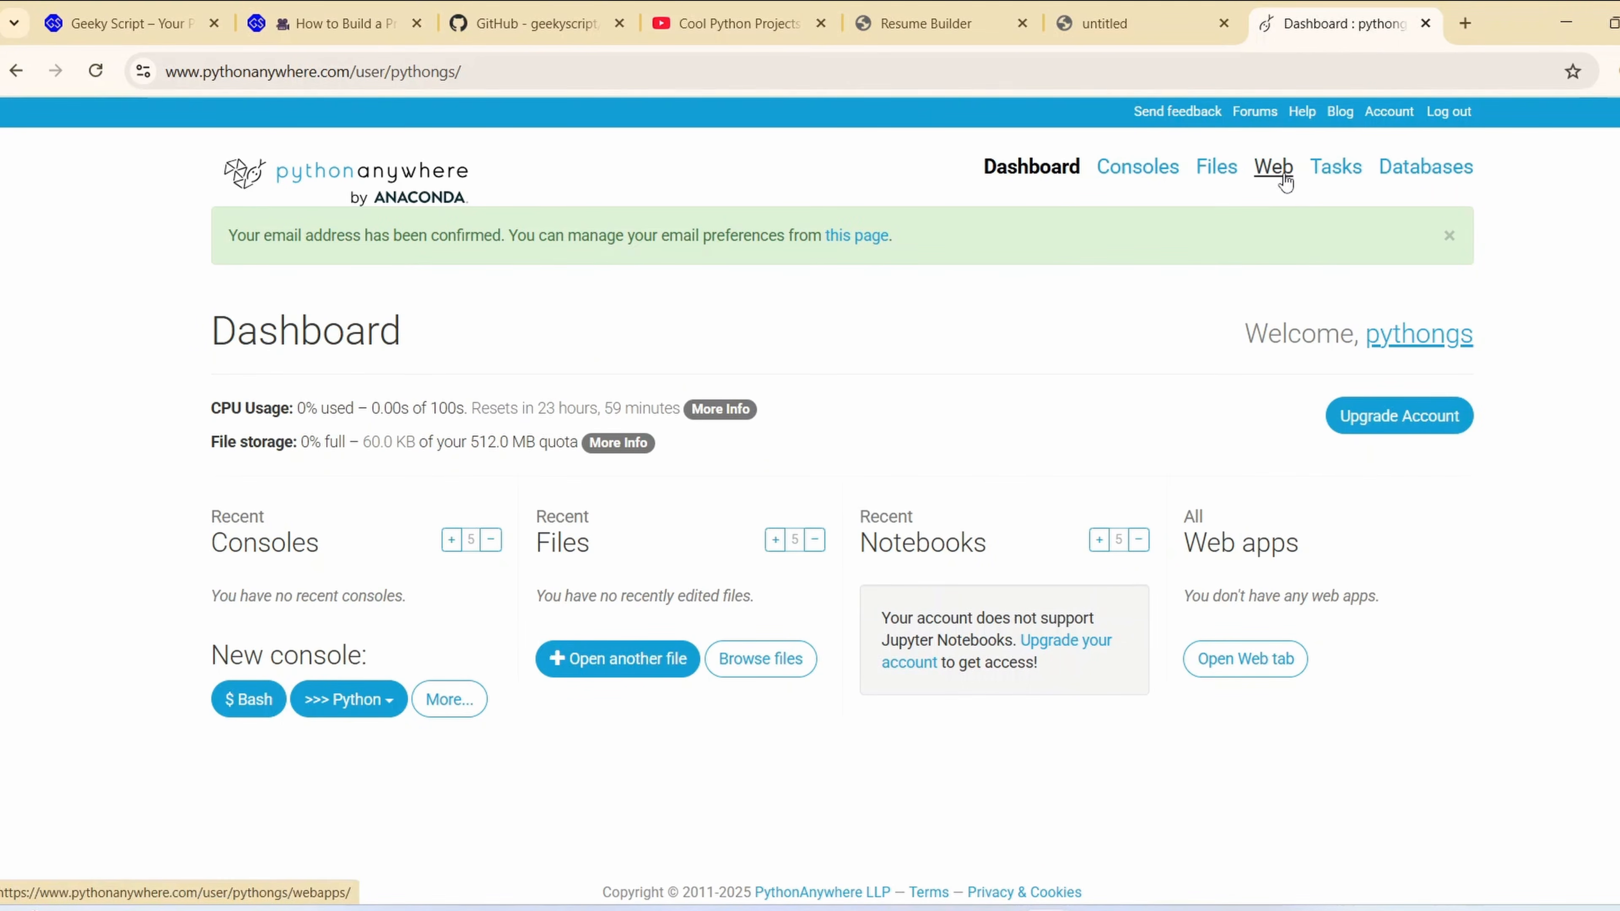
Start creating a new web app and accept the account's default pythongs.pythonanywhere.com domain
left_click(1272, 179)
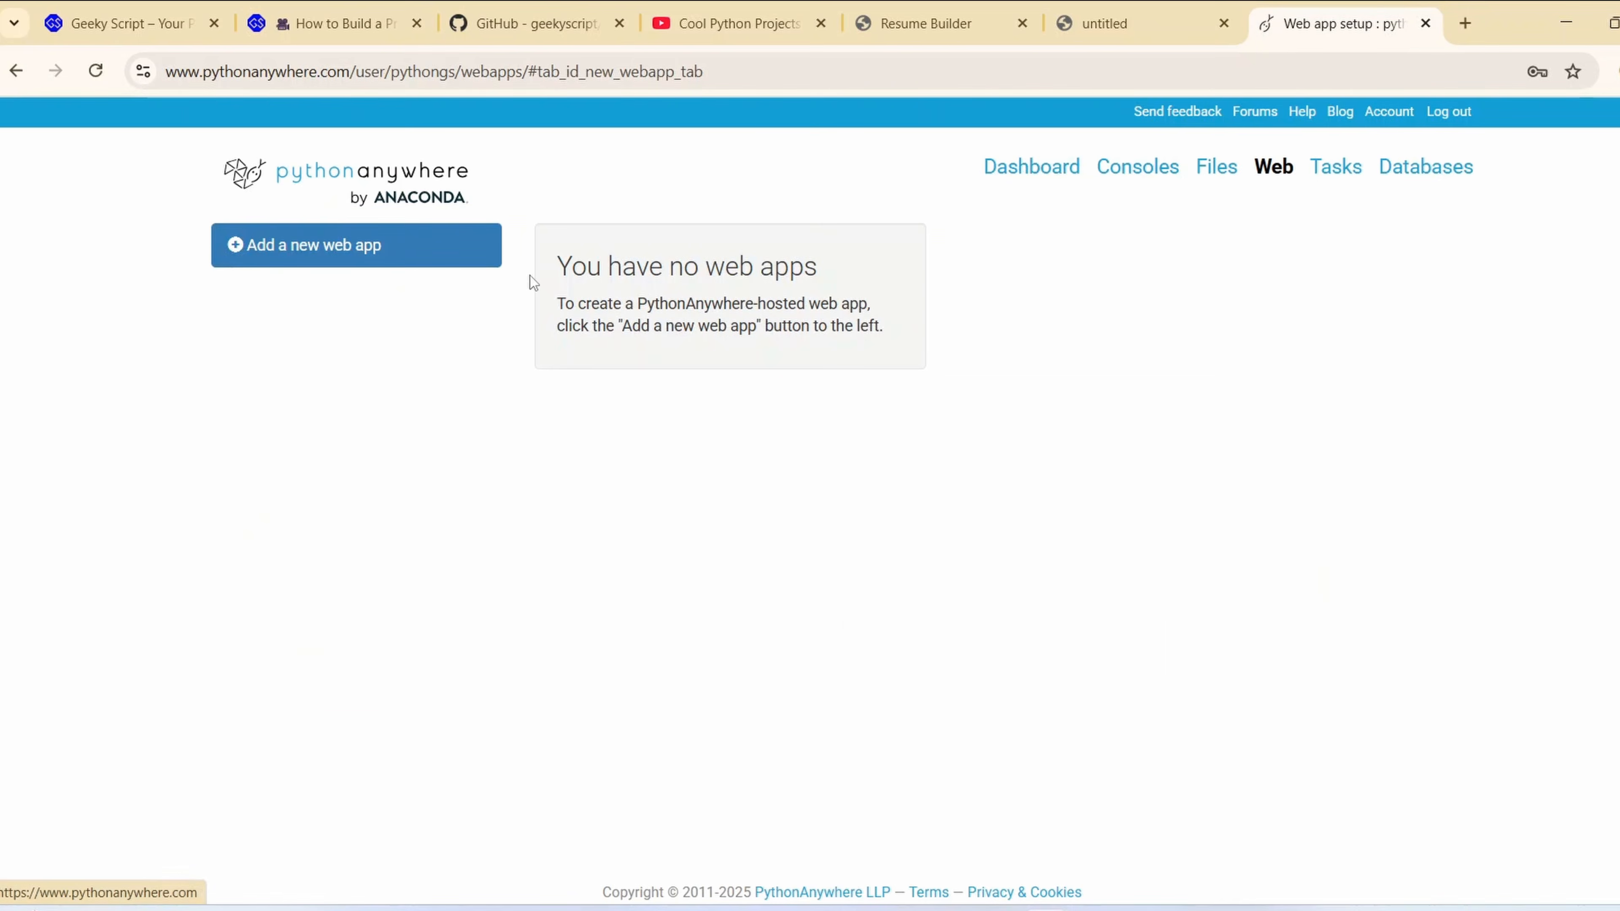
left_click(402, 254)
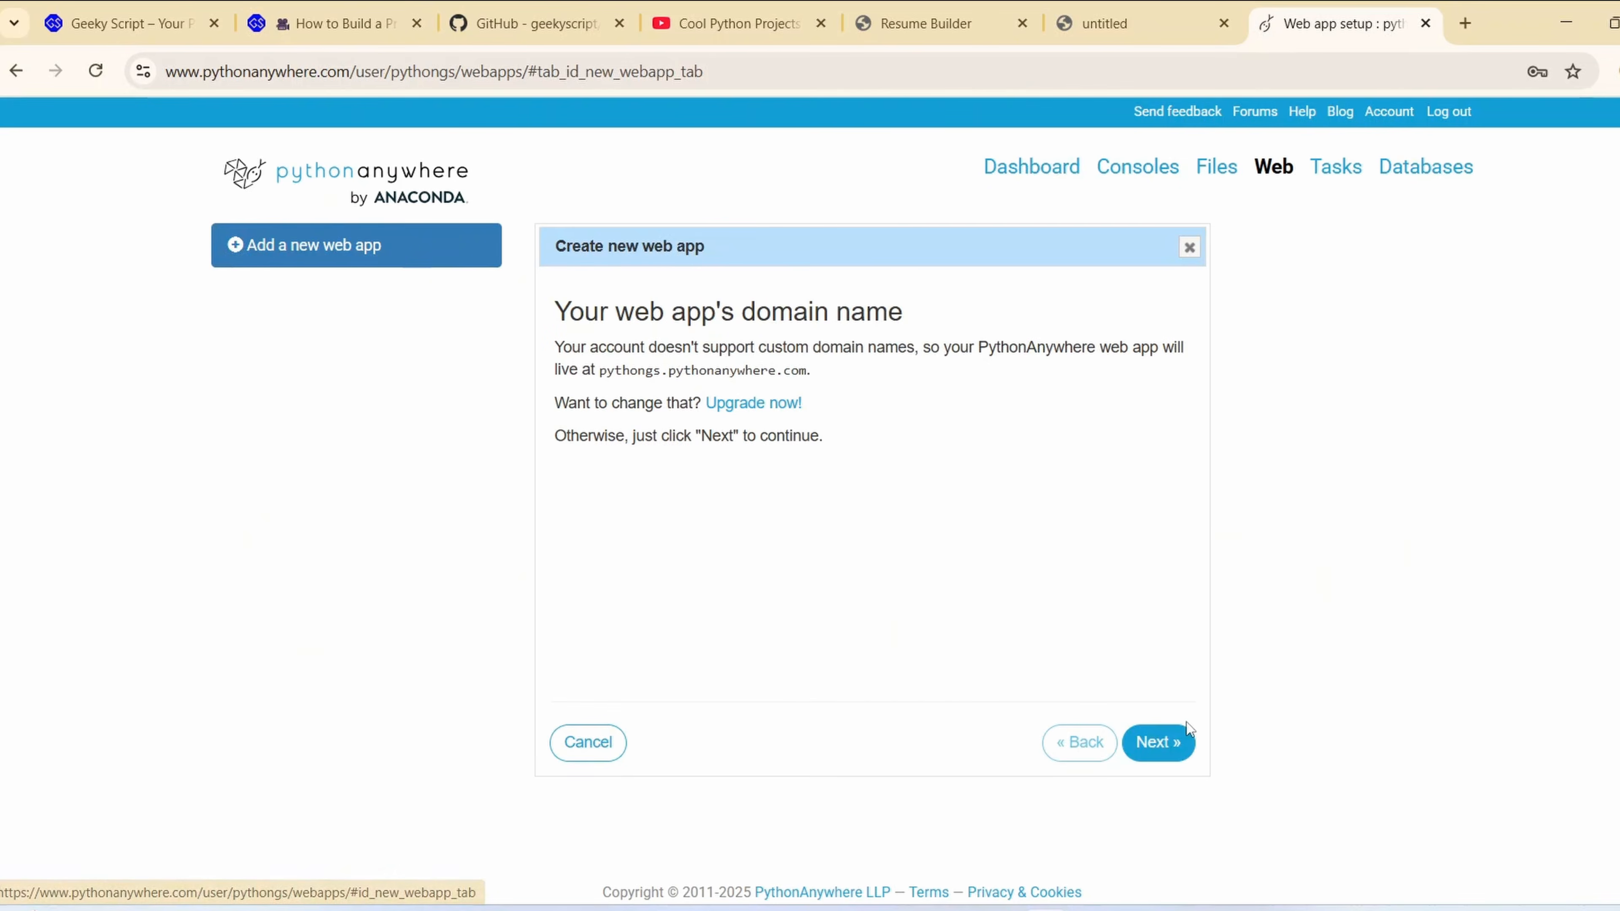
left_click(1158, 742)
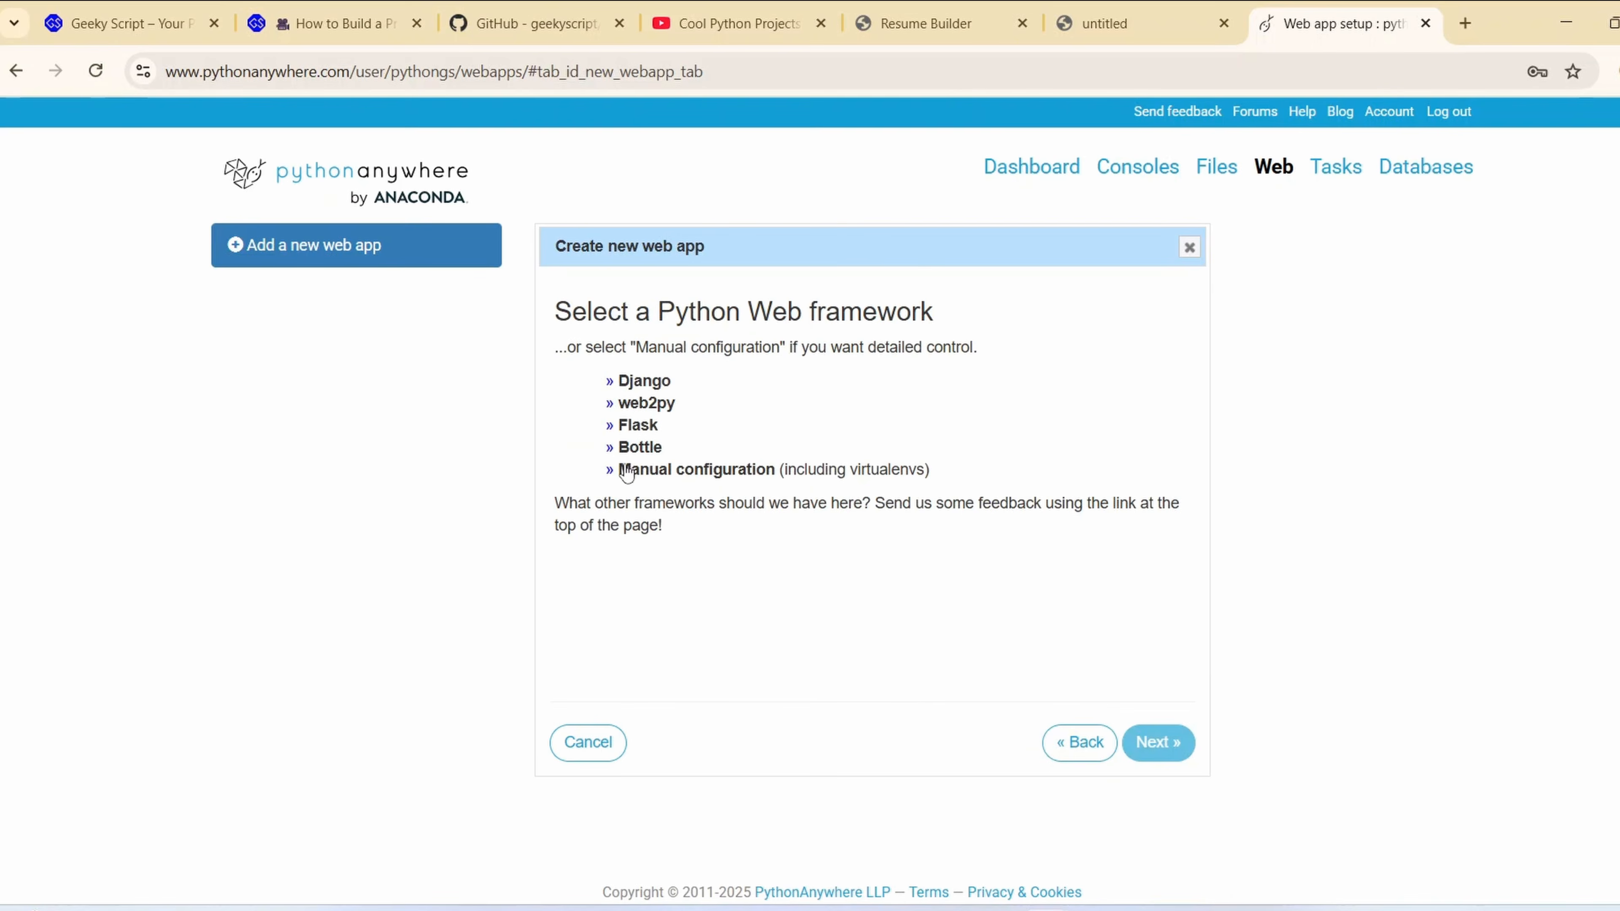
Switch to PyCharm and check the imports in main.py for the web framework used, and return to the browser
left_click(1097, 910)
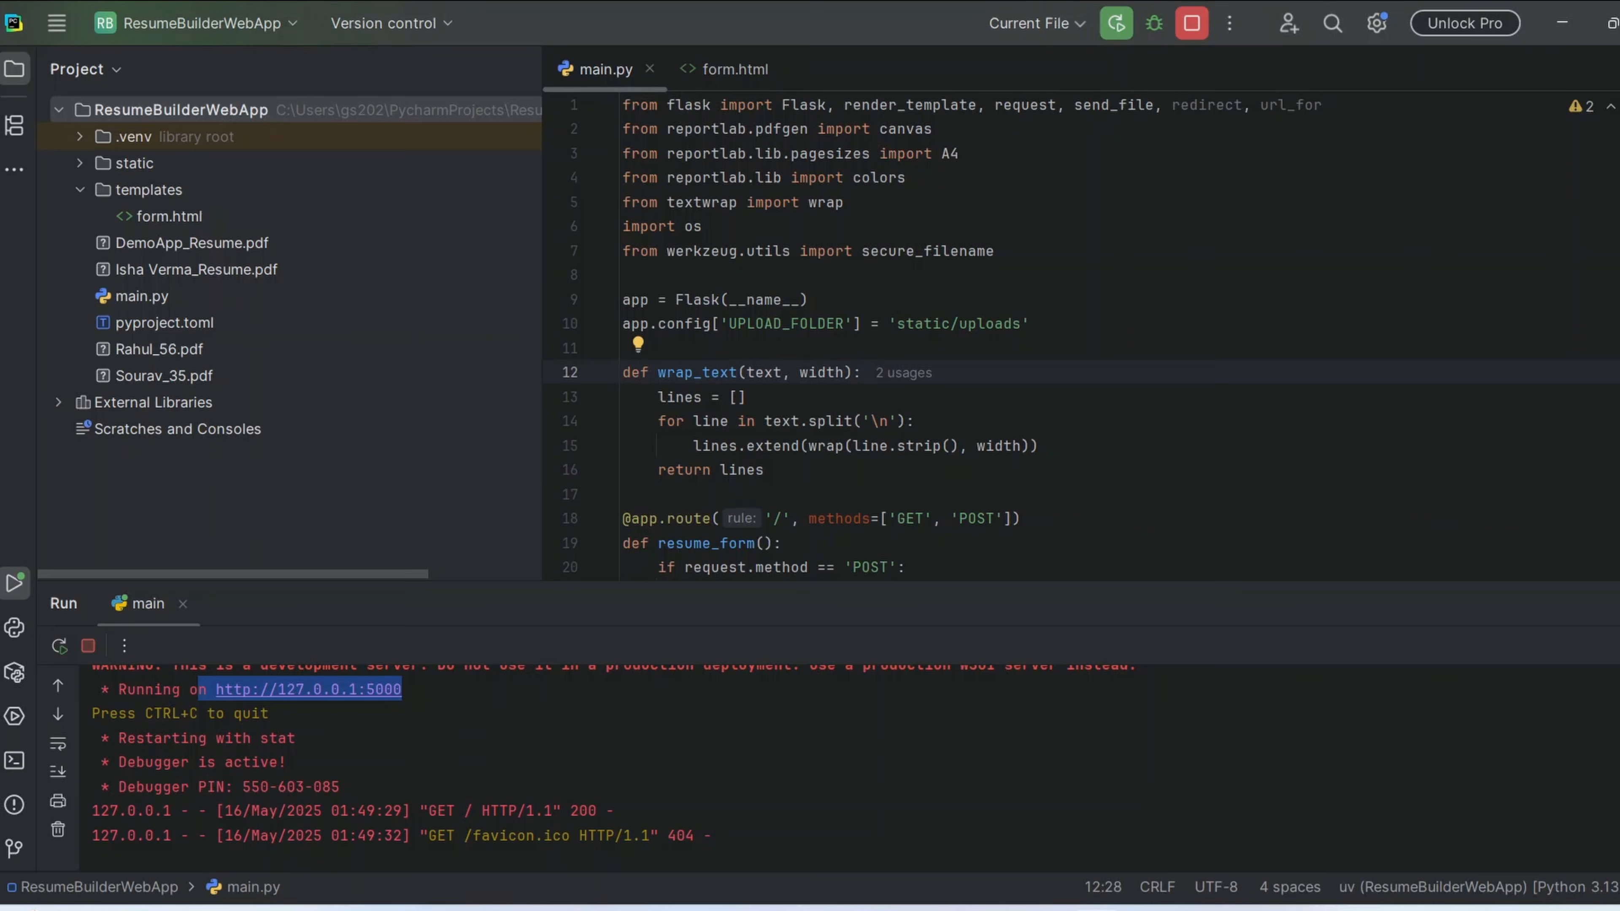
left_click_drag(1147, 428, 717, 83)
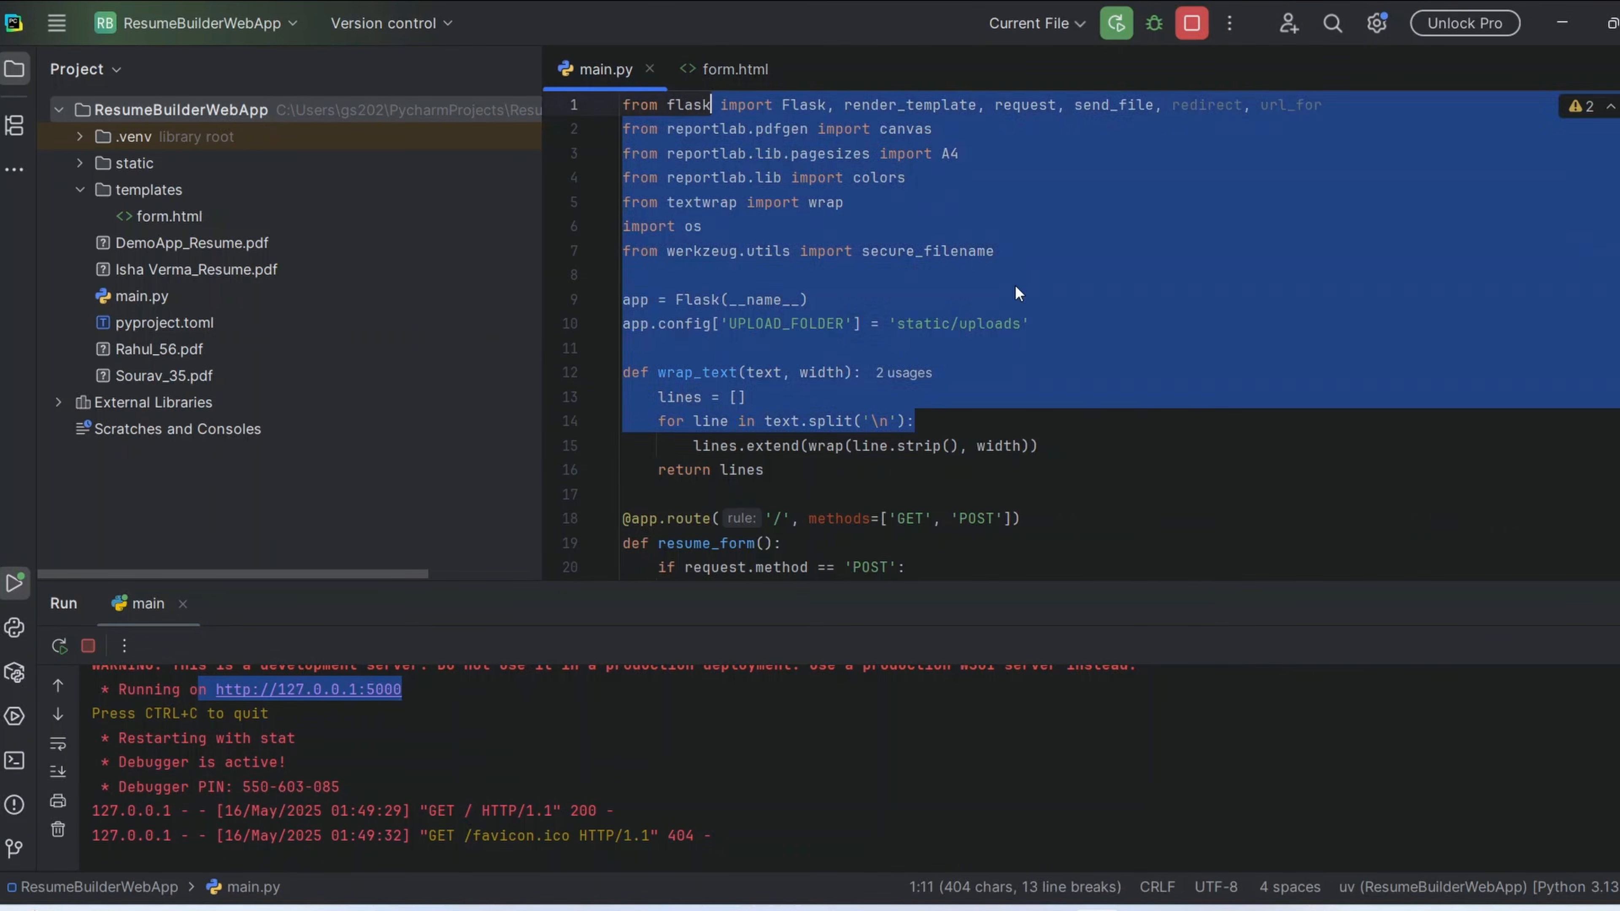
left_click(1004, 278)
left_click_drag(873, 107, 547, 115)
left_click(948, 199)
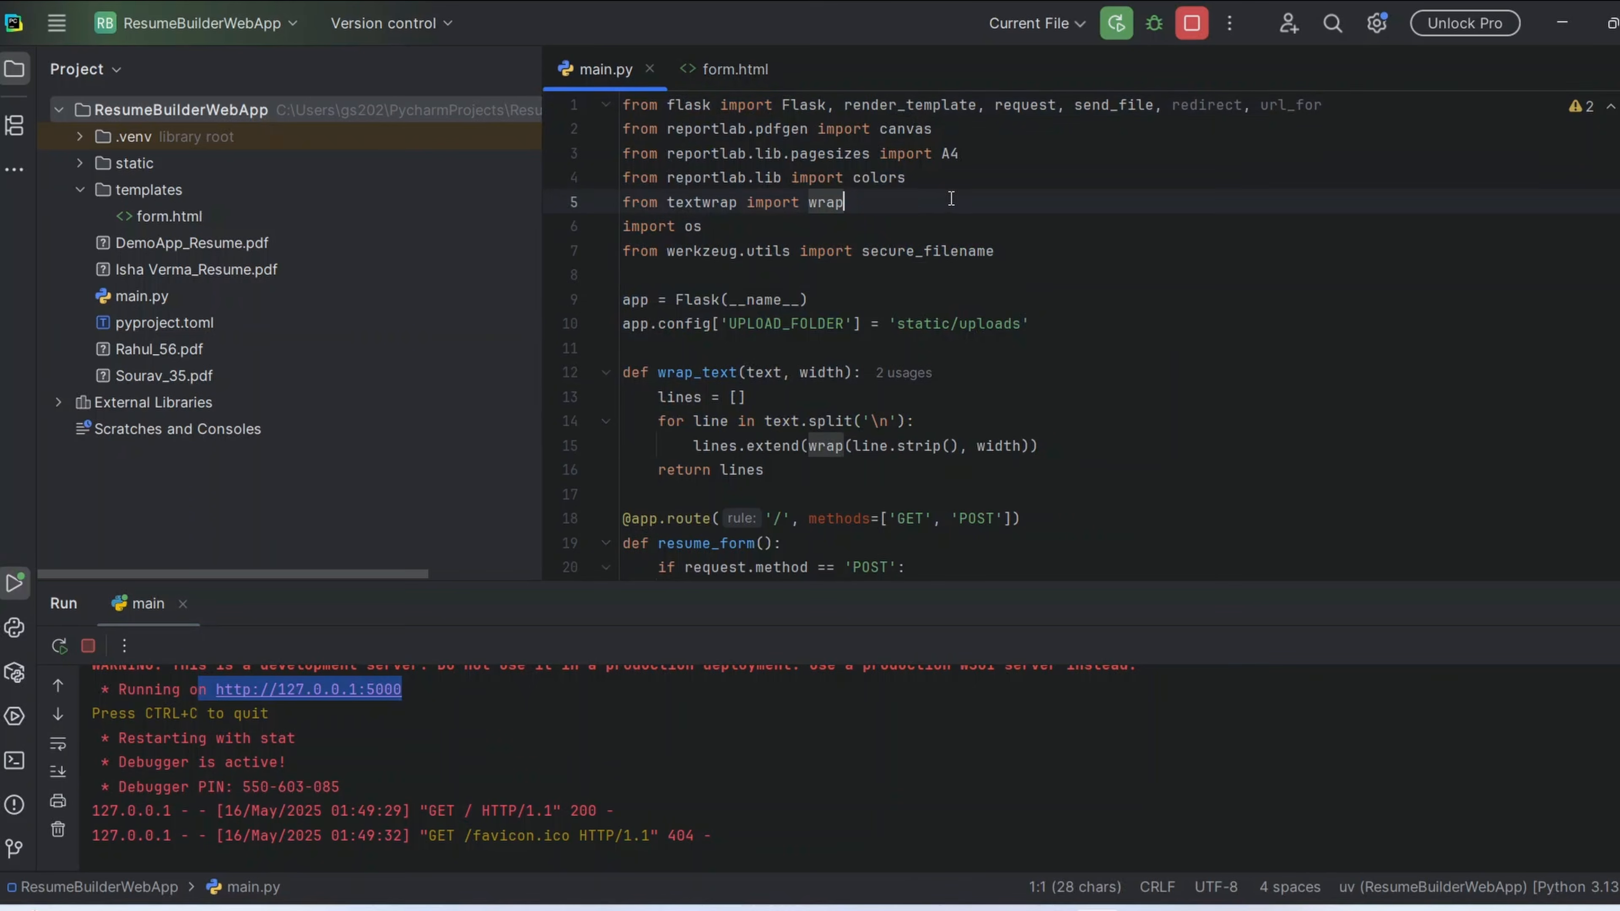
left_click(1560, 27)
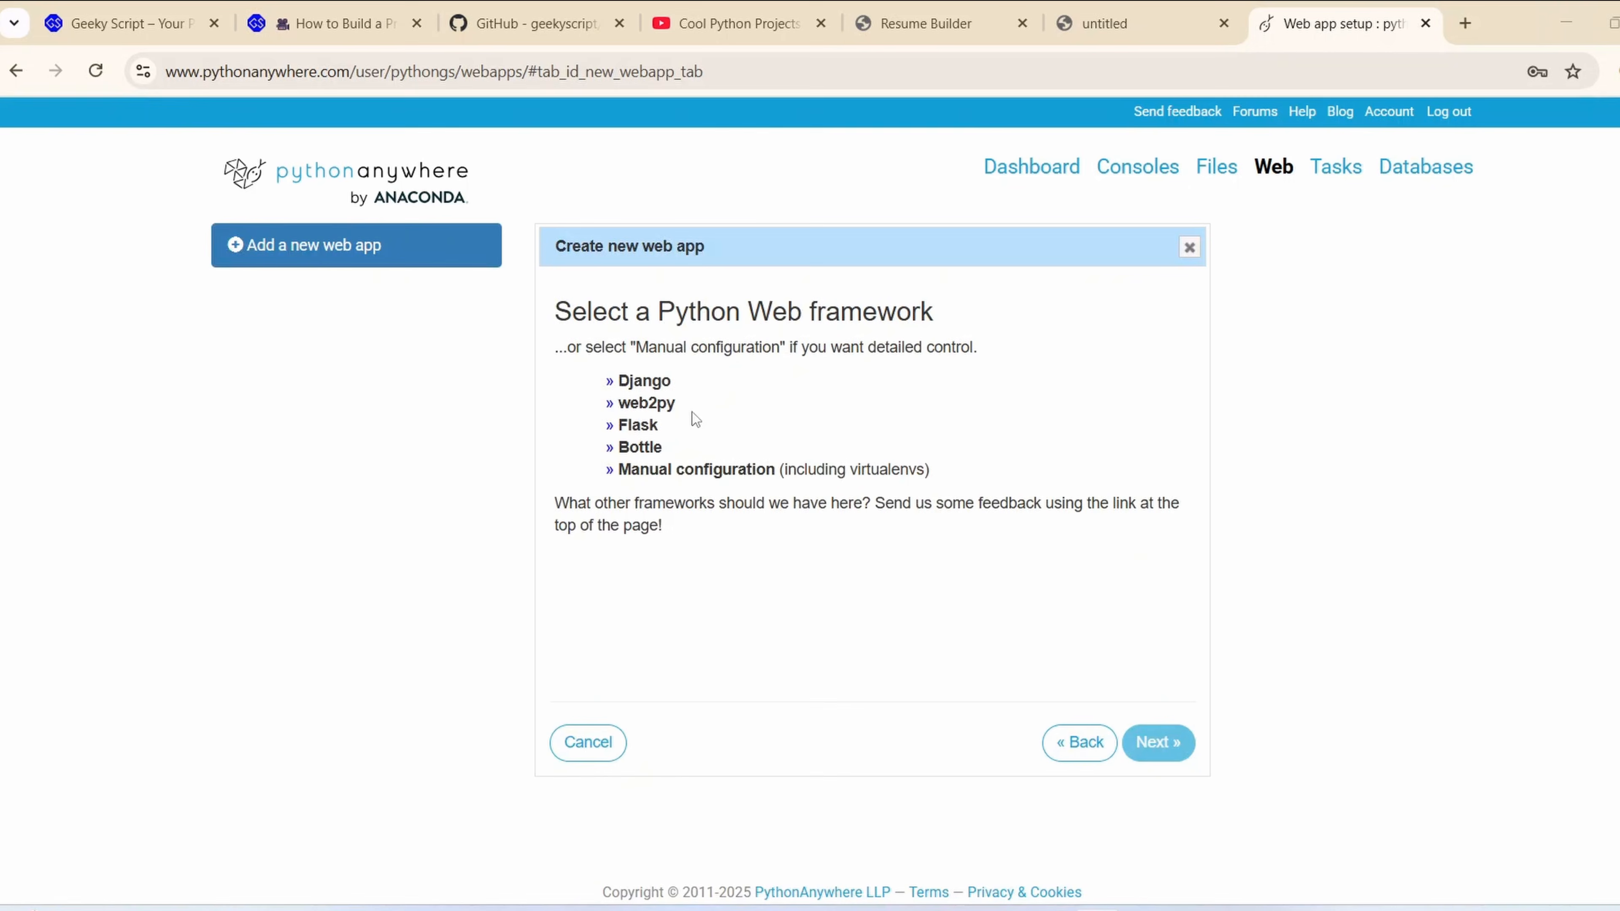
Choose Flask with Python 3.13 and create the web app at the path /home/pythongs/mysite/flask_app.py
left_click(634, 427)
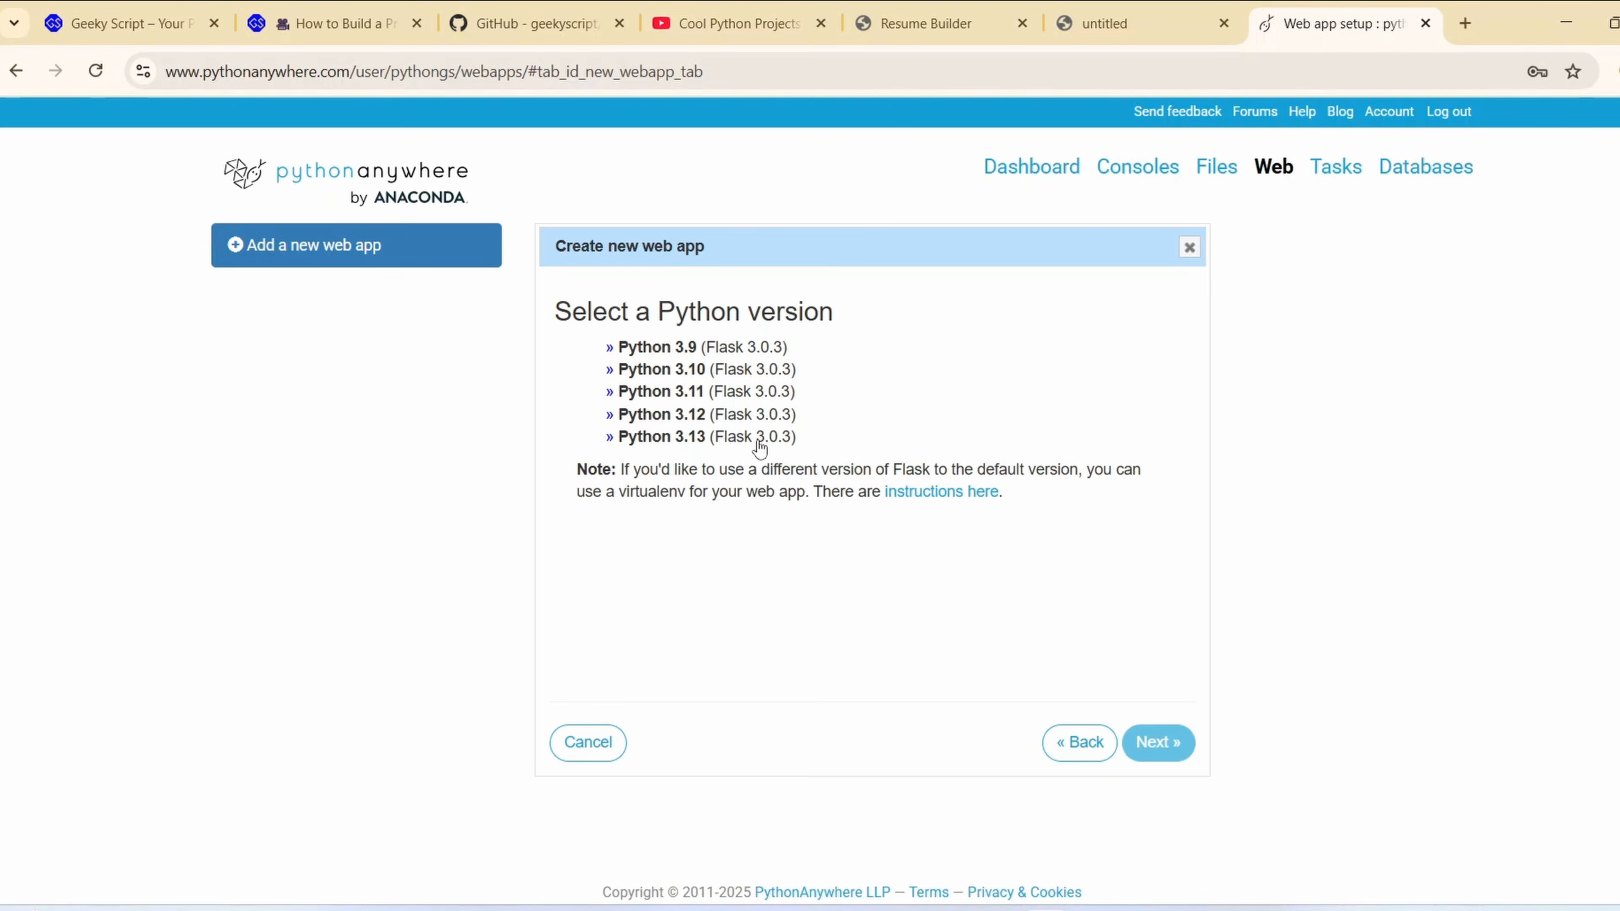
key("alt+Tab")
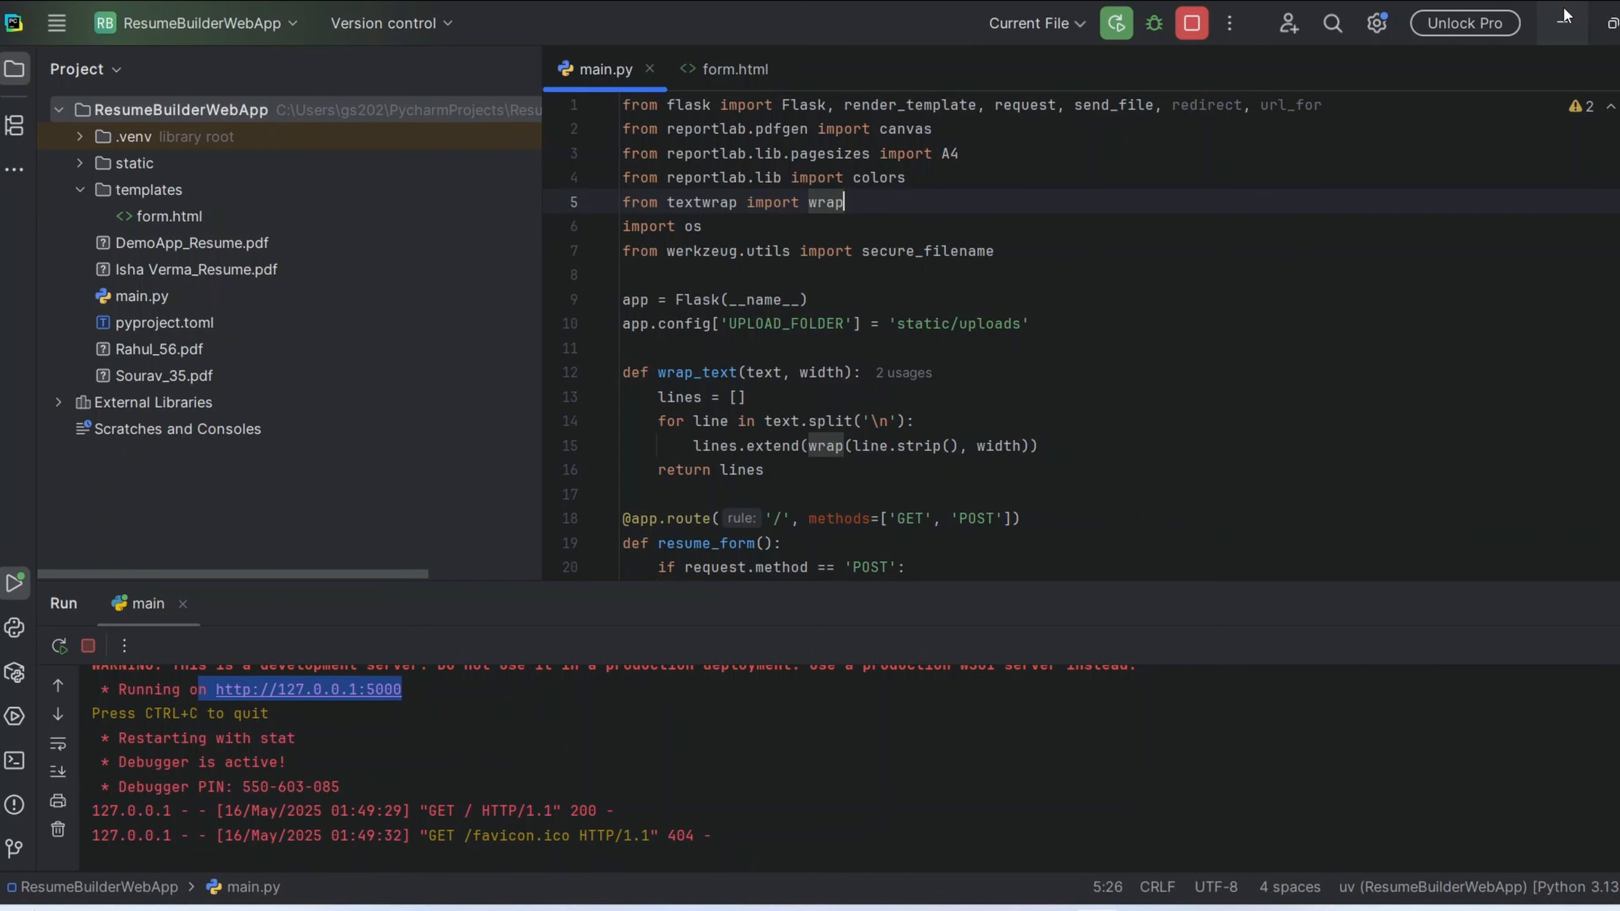
key("alt+Tab")
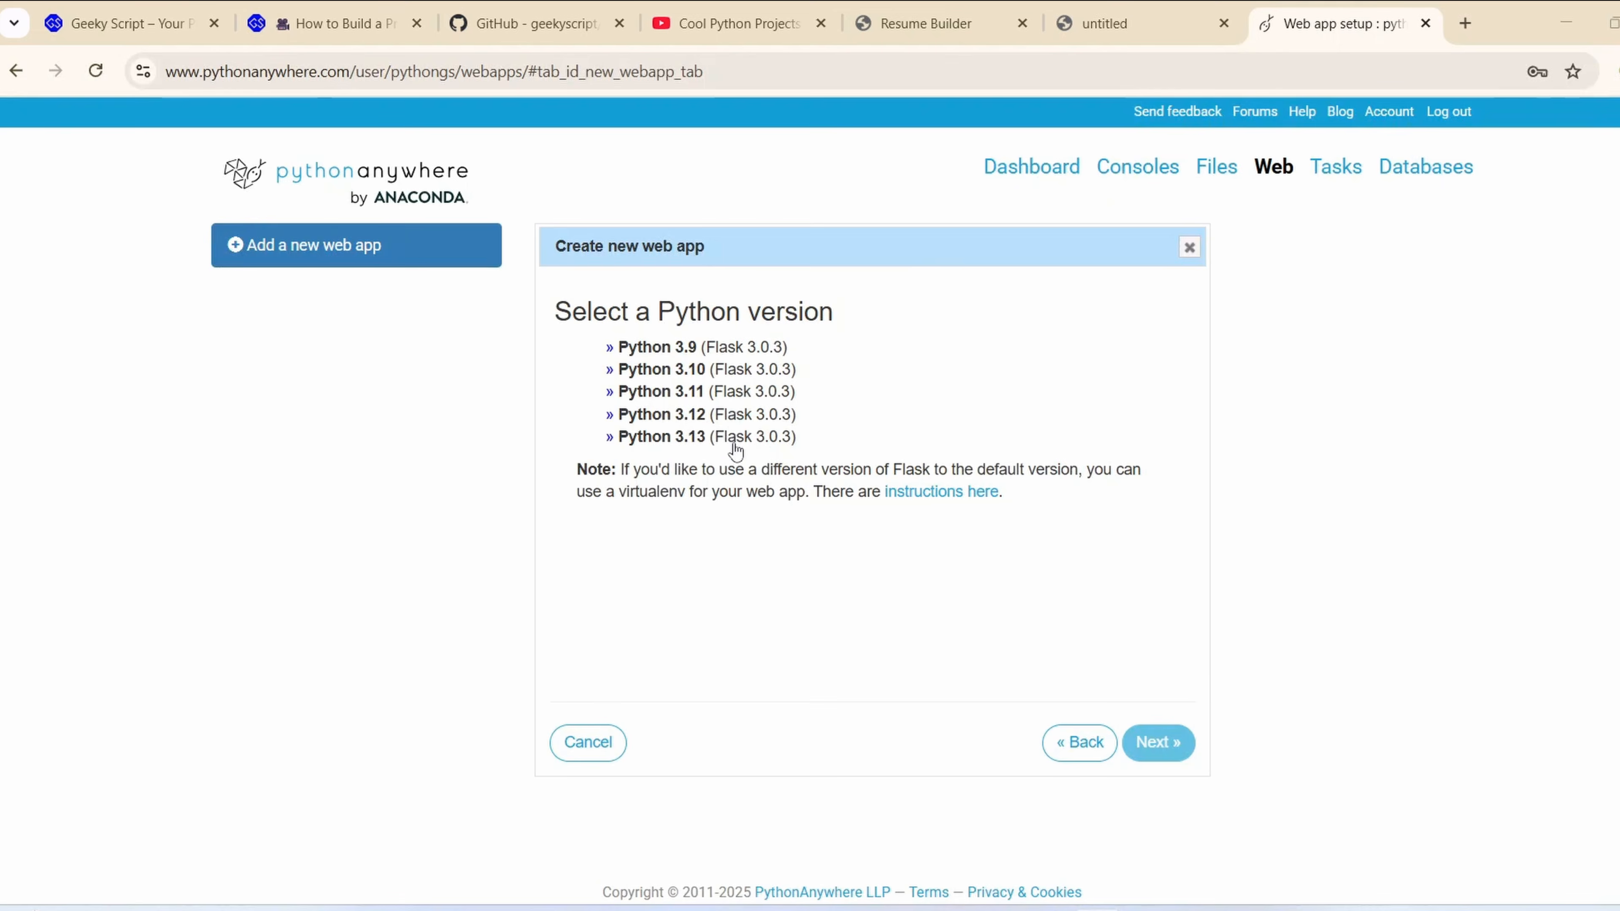
left_click(644, 438)
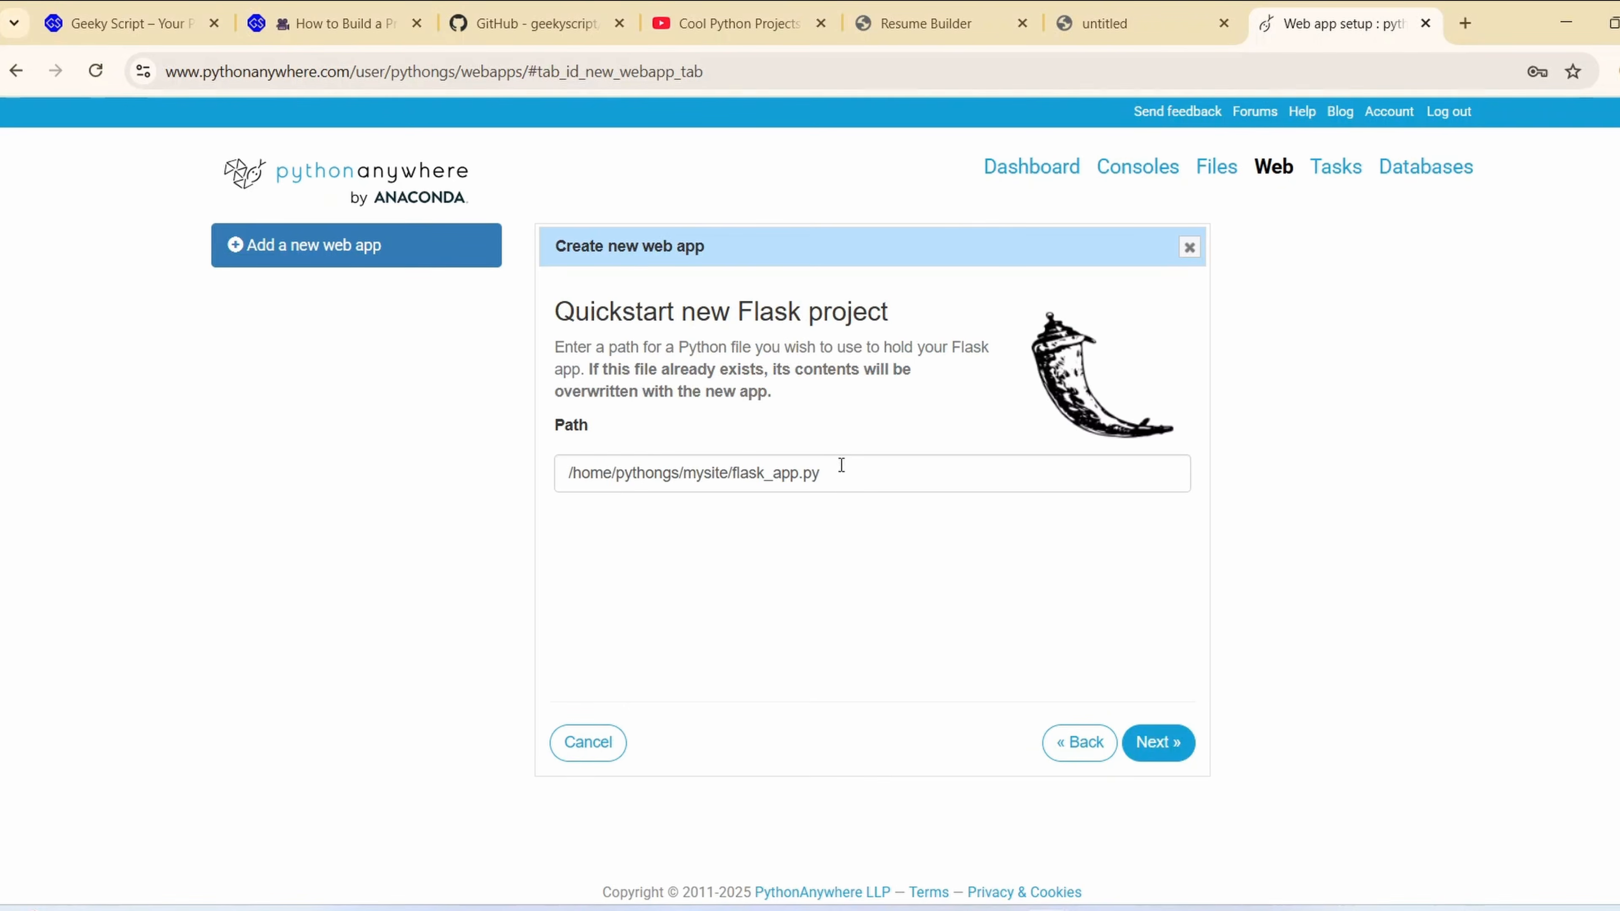
left_click(1171, 747)
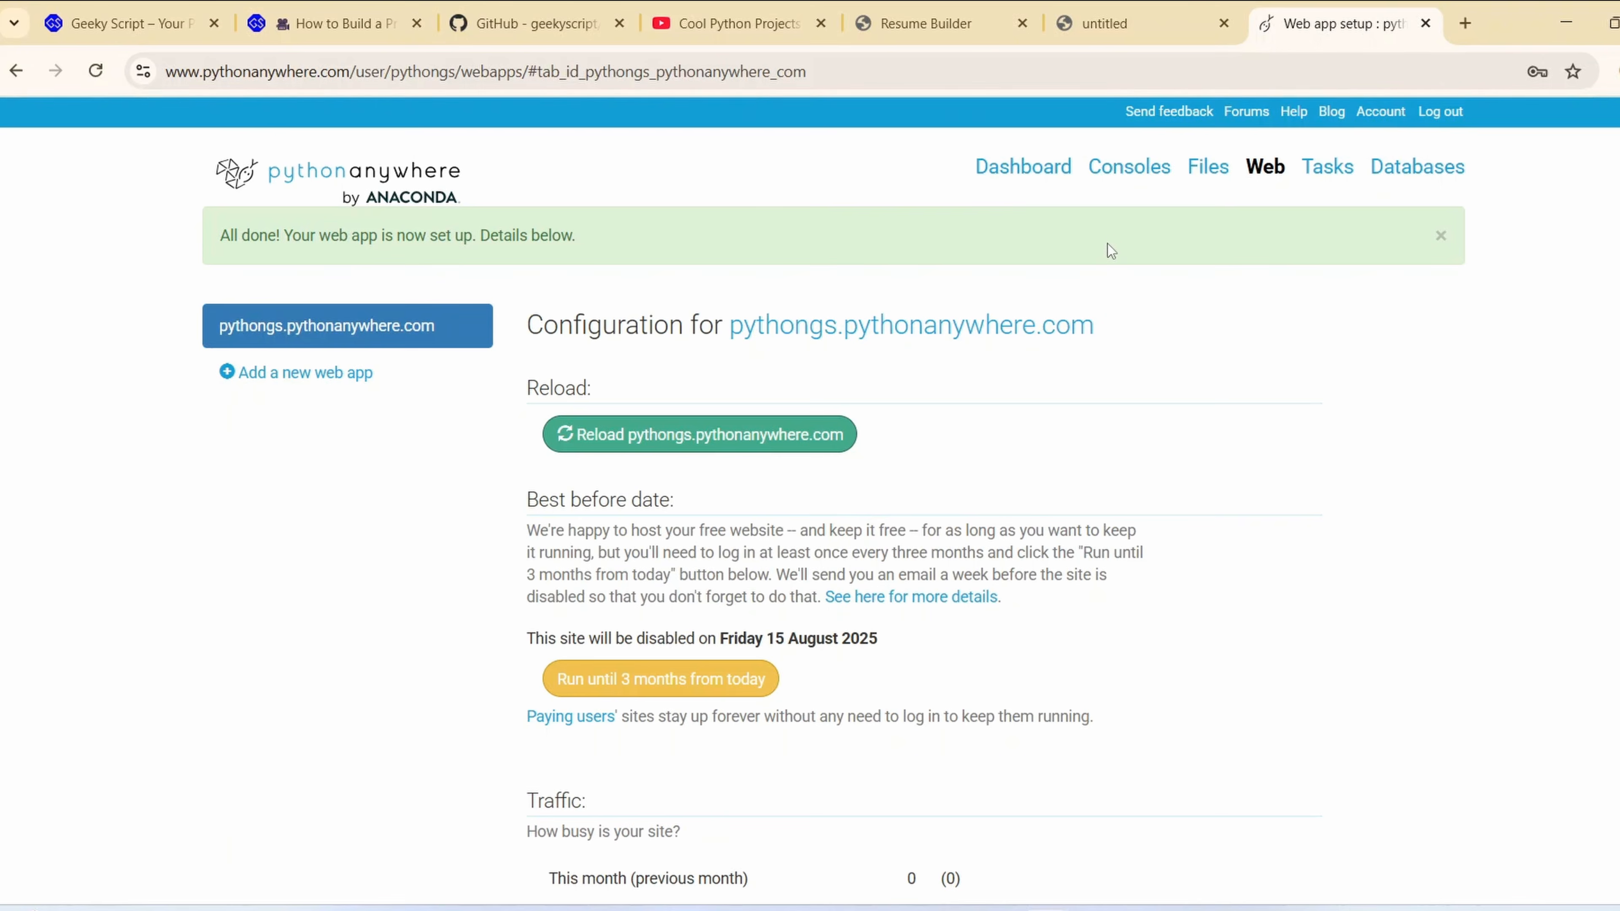
Start a Bash console and create the virtual environment with mkvirtualenv flaskenv --python=python=3.13
left_click(1116, 179)
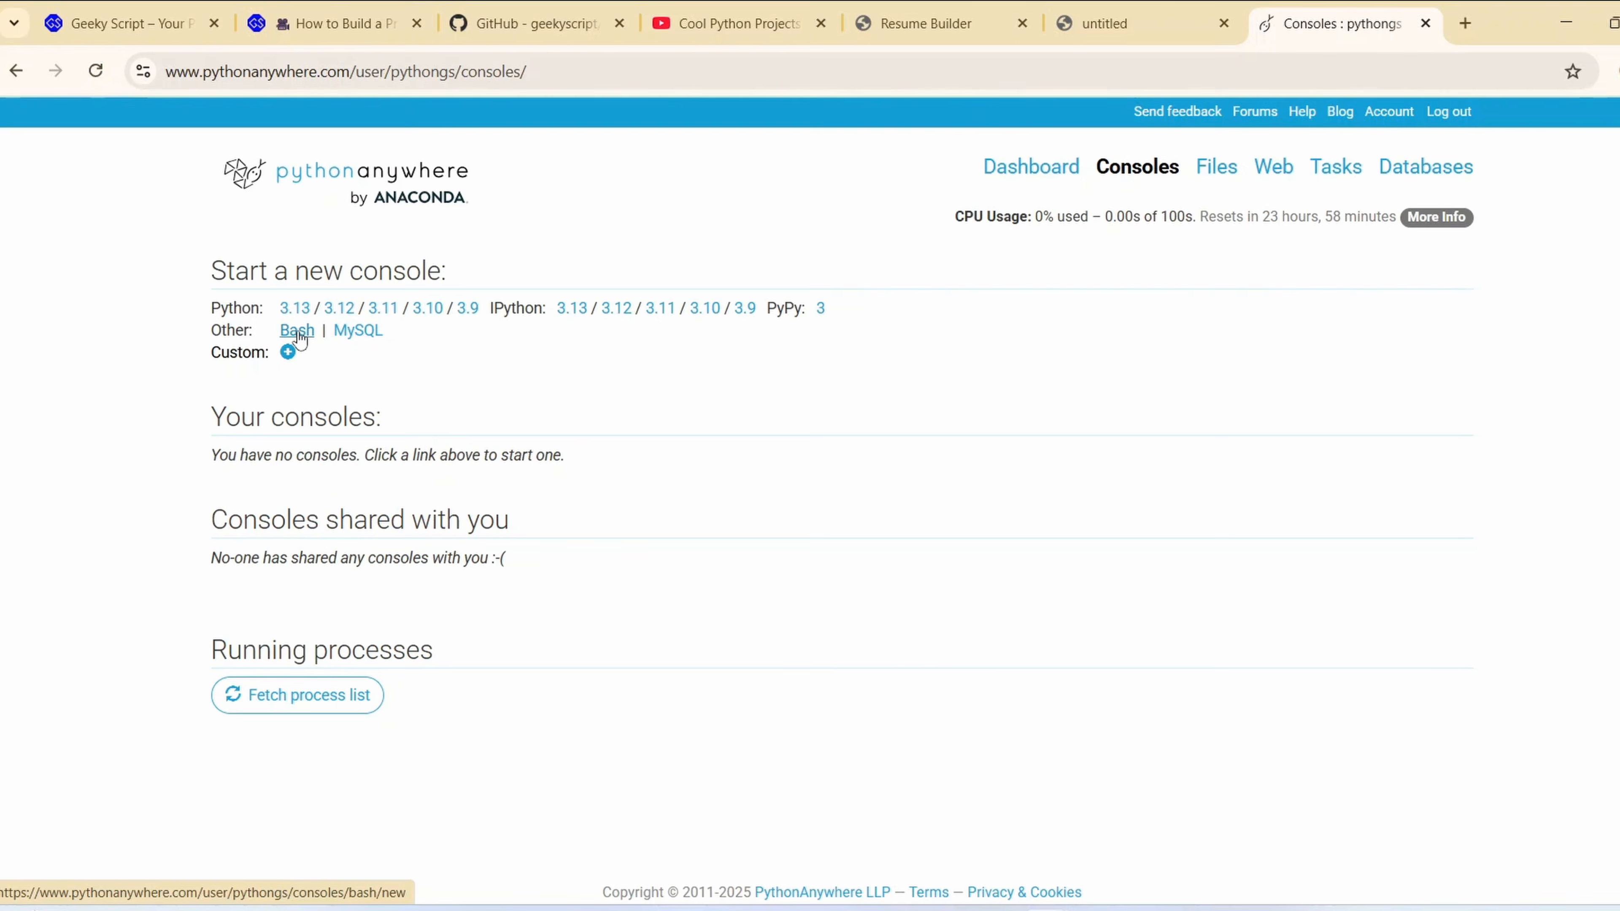
left_click(299, 332)
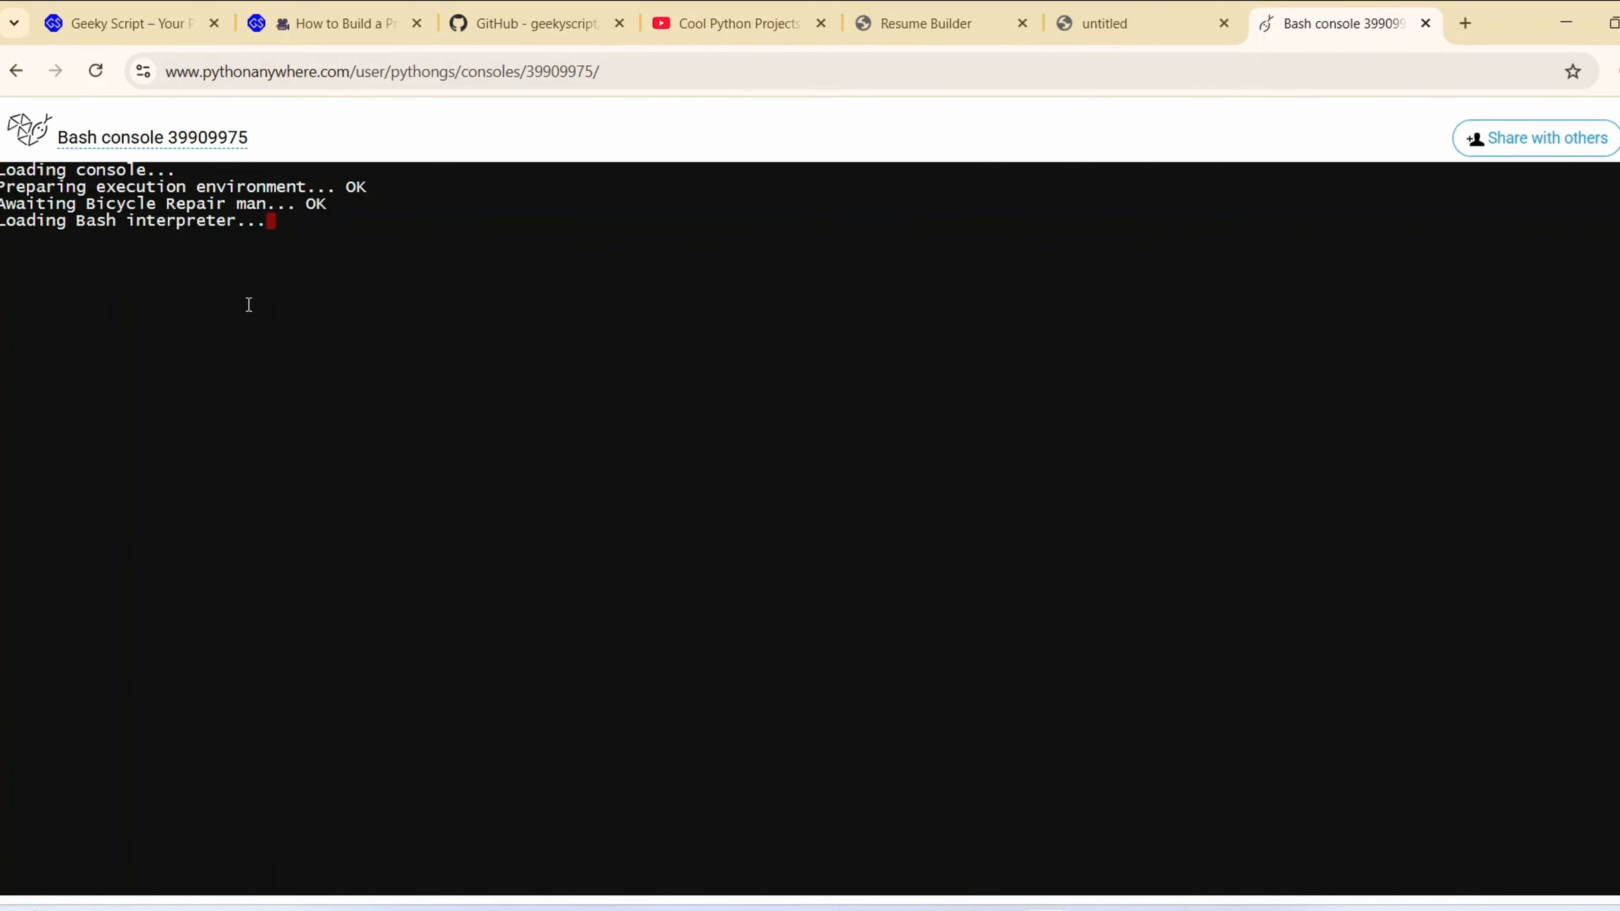
type("mk")
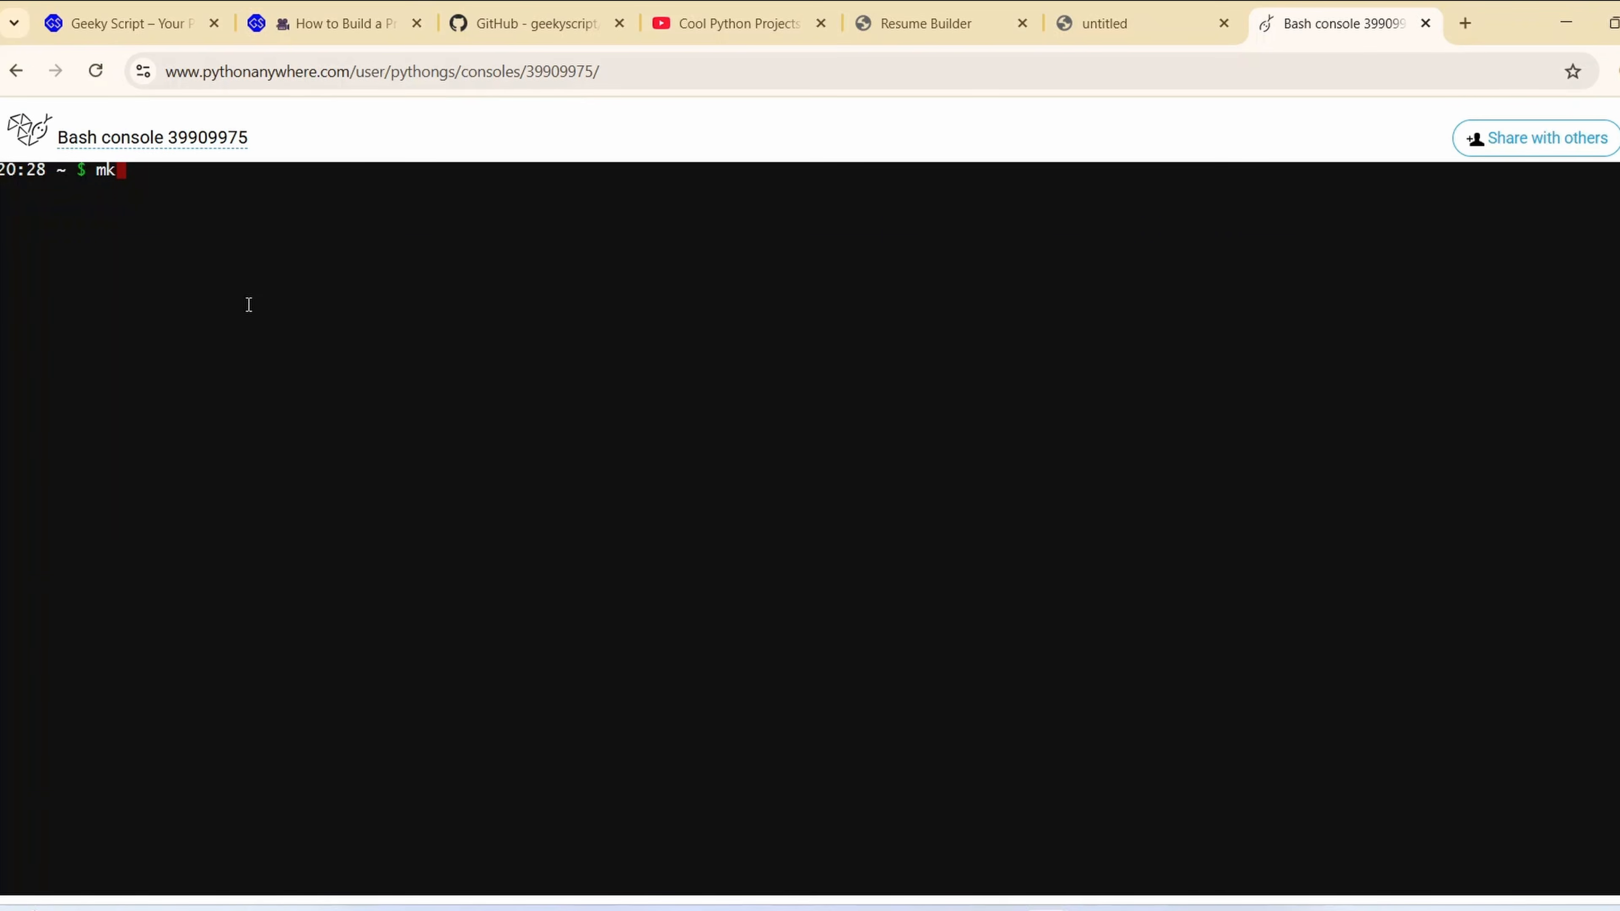
type("virtualenv flaske")
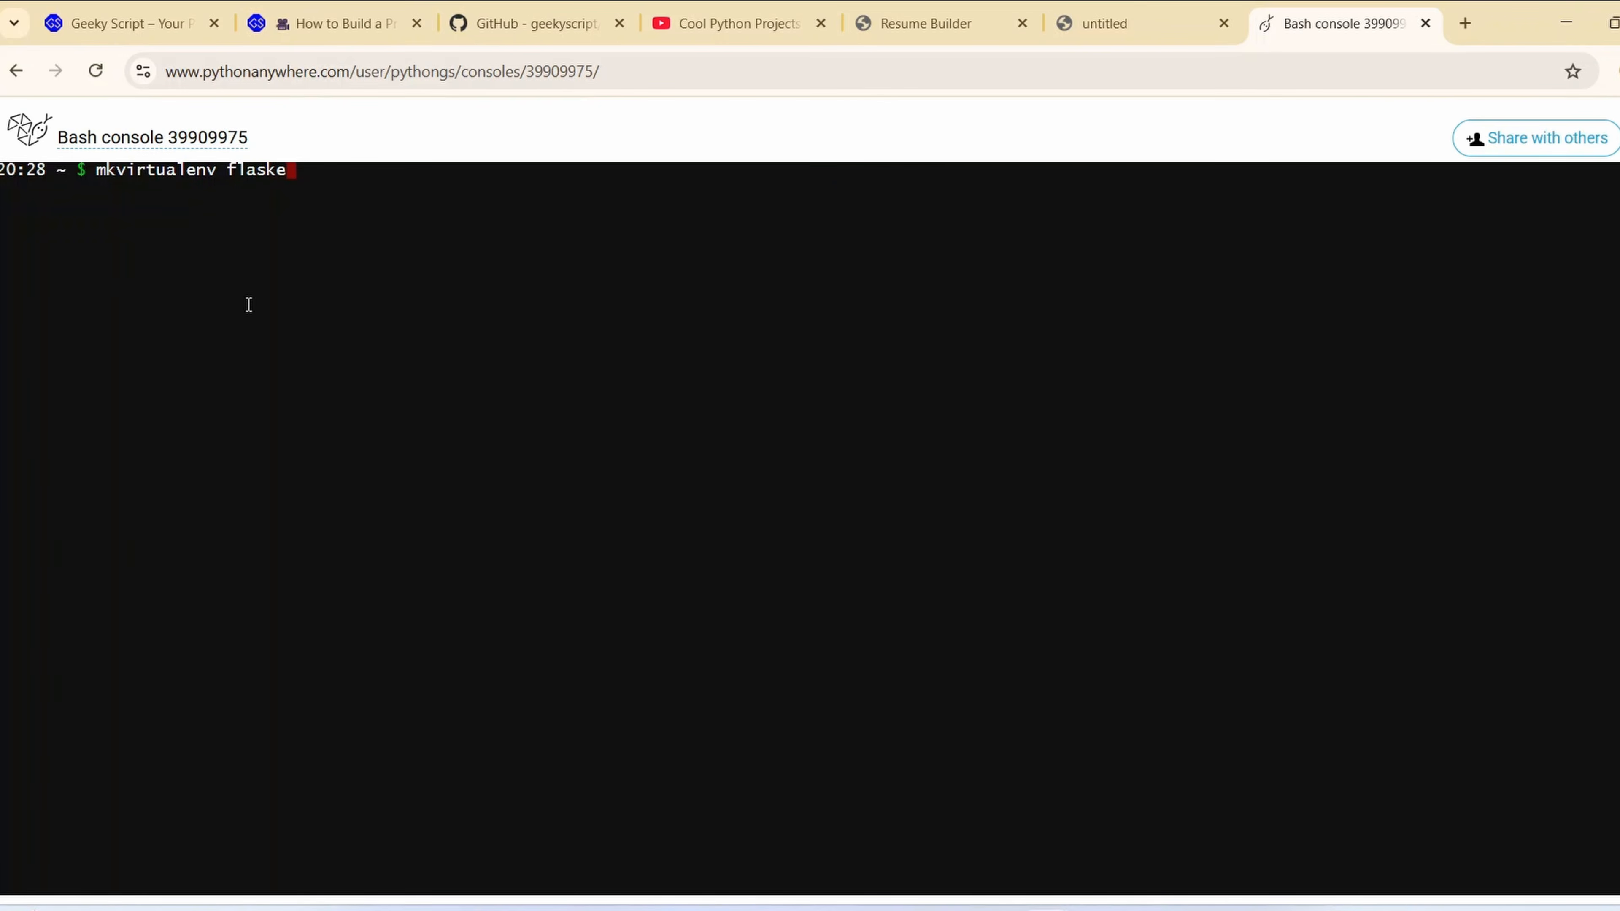
type("nv --python=python=3.13")
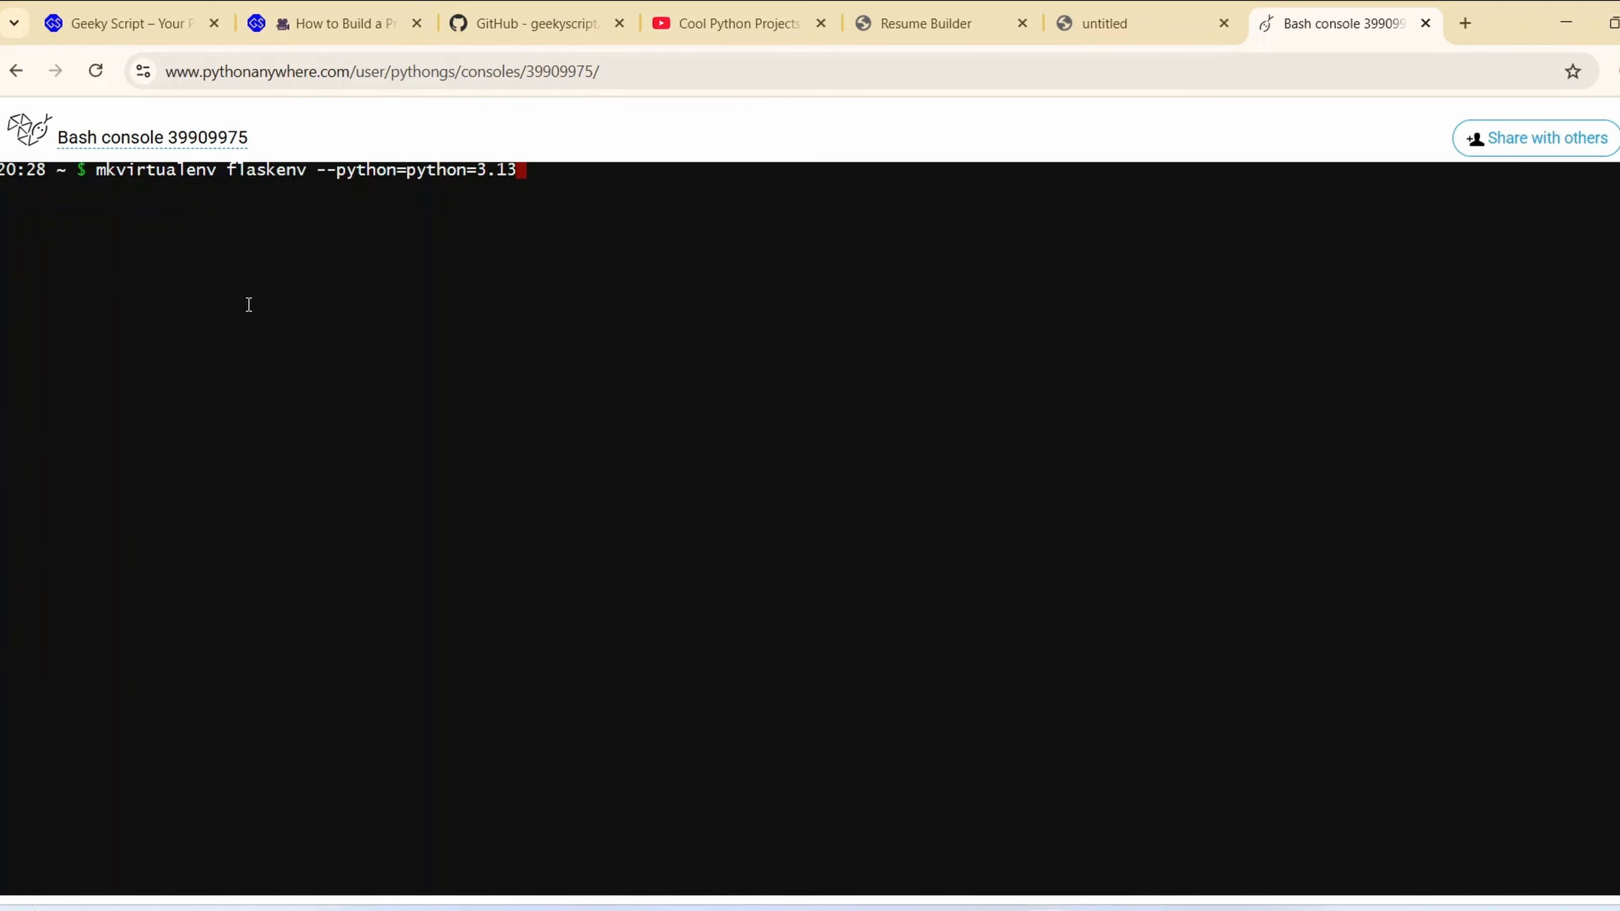
key("Return")
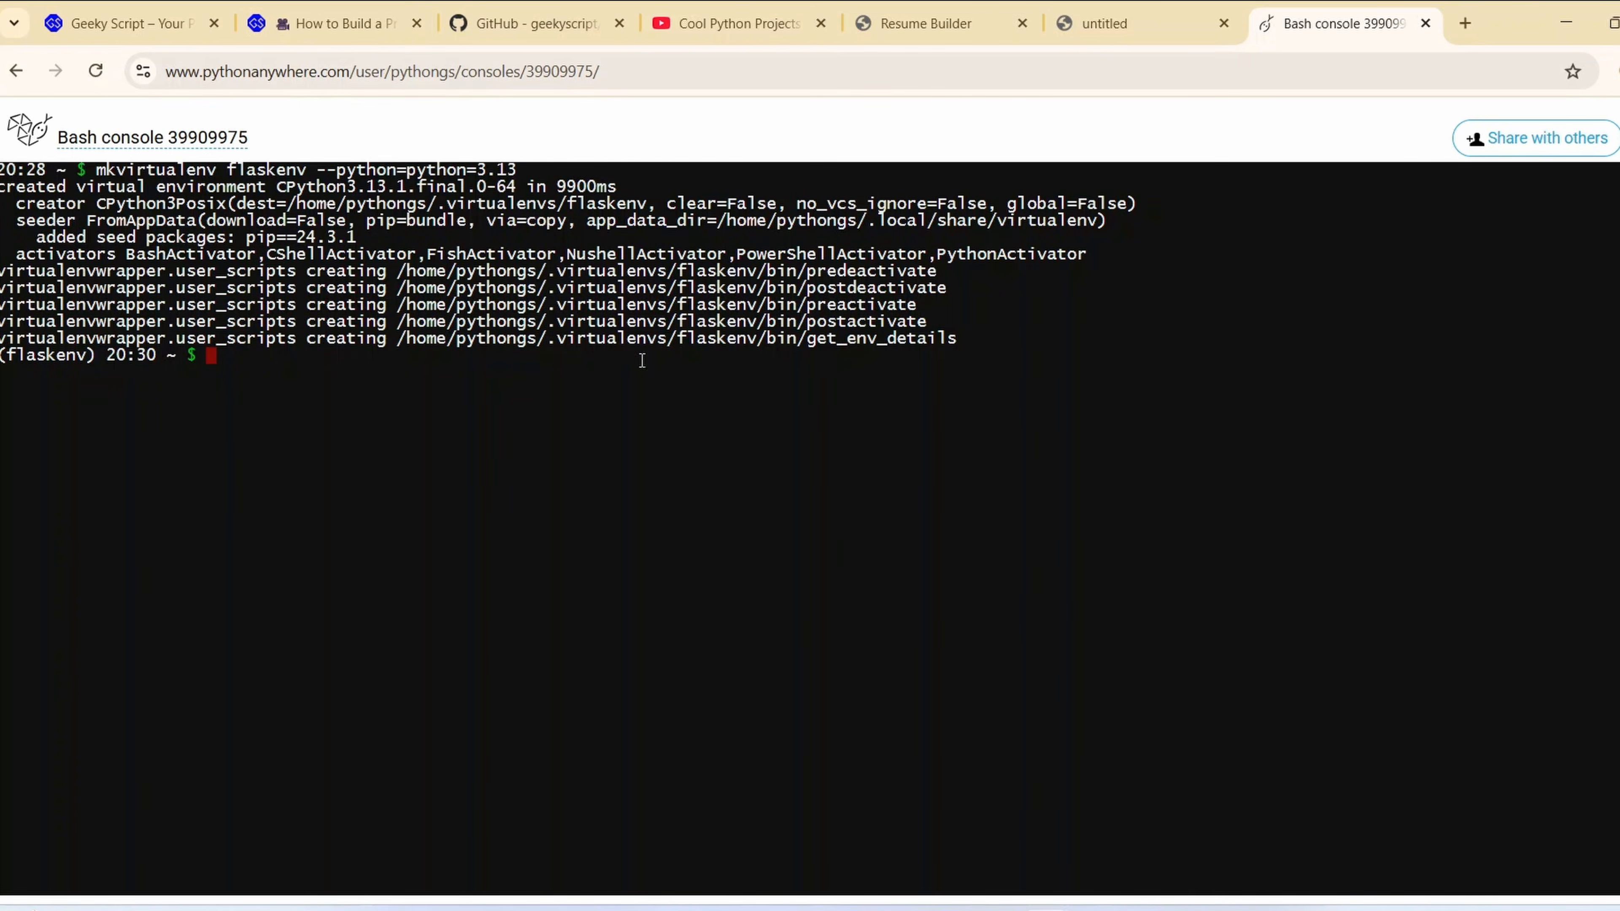
left_click_drag(837, 336, 301, 220)
Begin a git clone command at the flaskenv prompt, leaving out the repository address
type("gir")
key("BackSpace")
type("t clone")
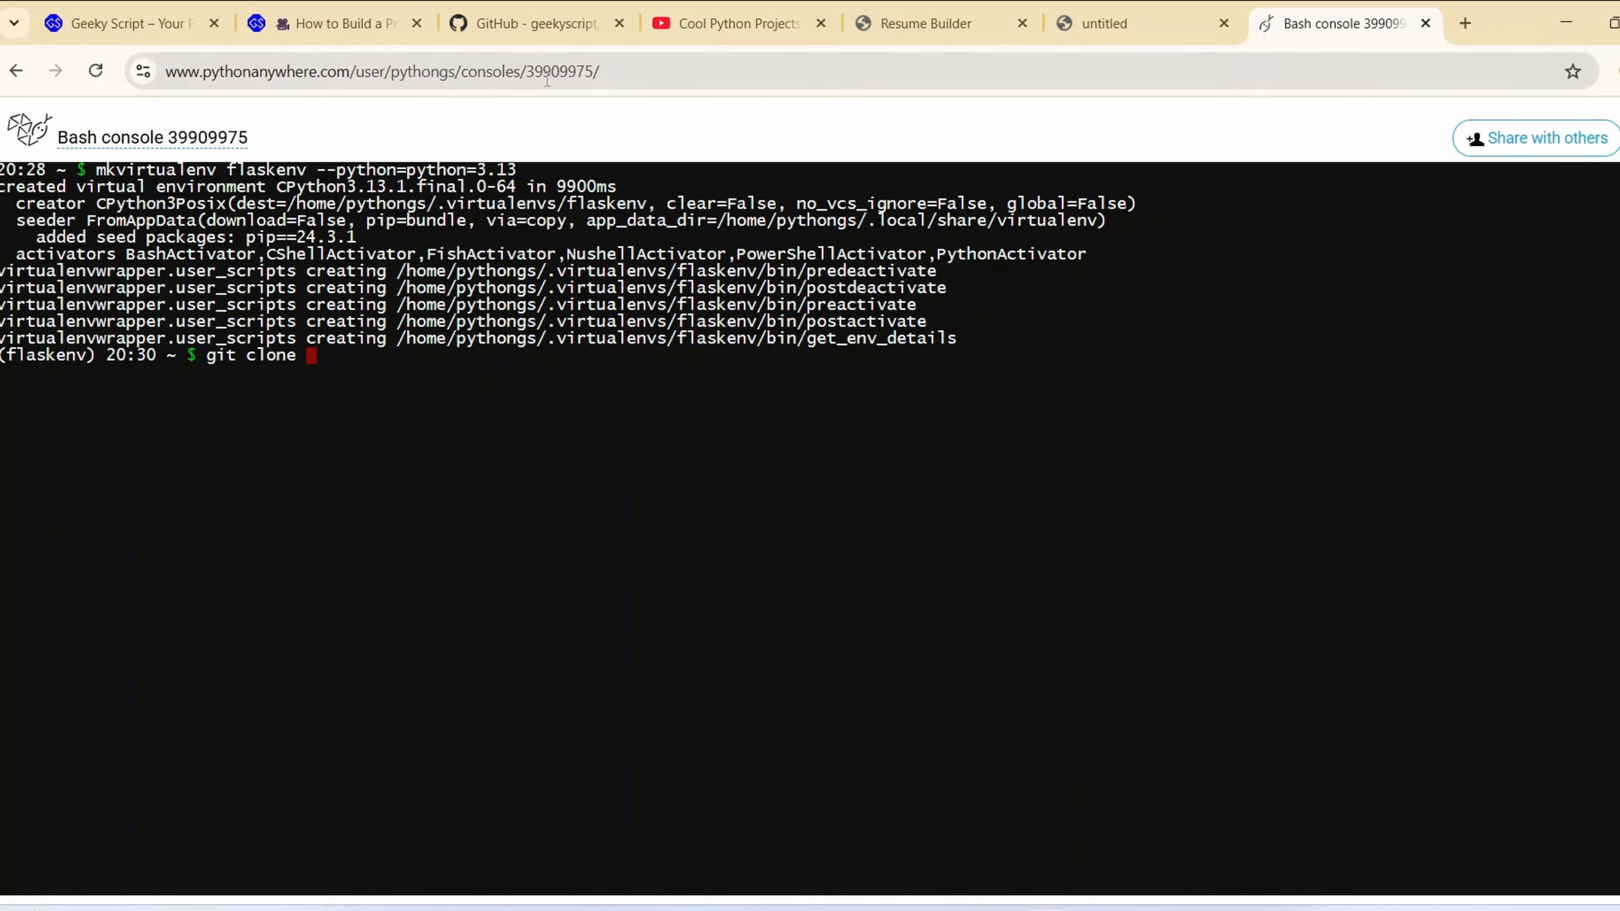
Examine the files of the ResumeBuilderWebBased GitHub repository, including the templates folder and the packages listed in requirements.txt
left_click(538, 22)
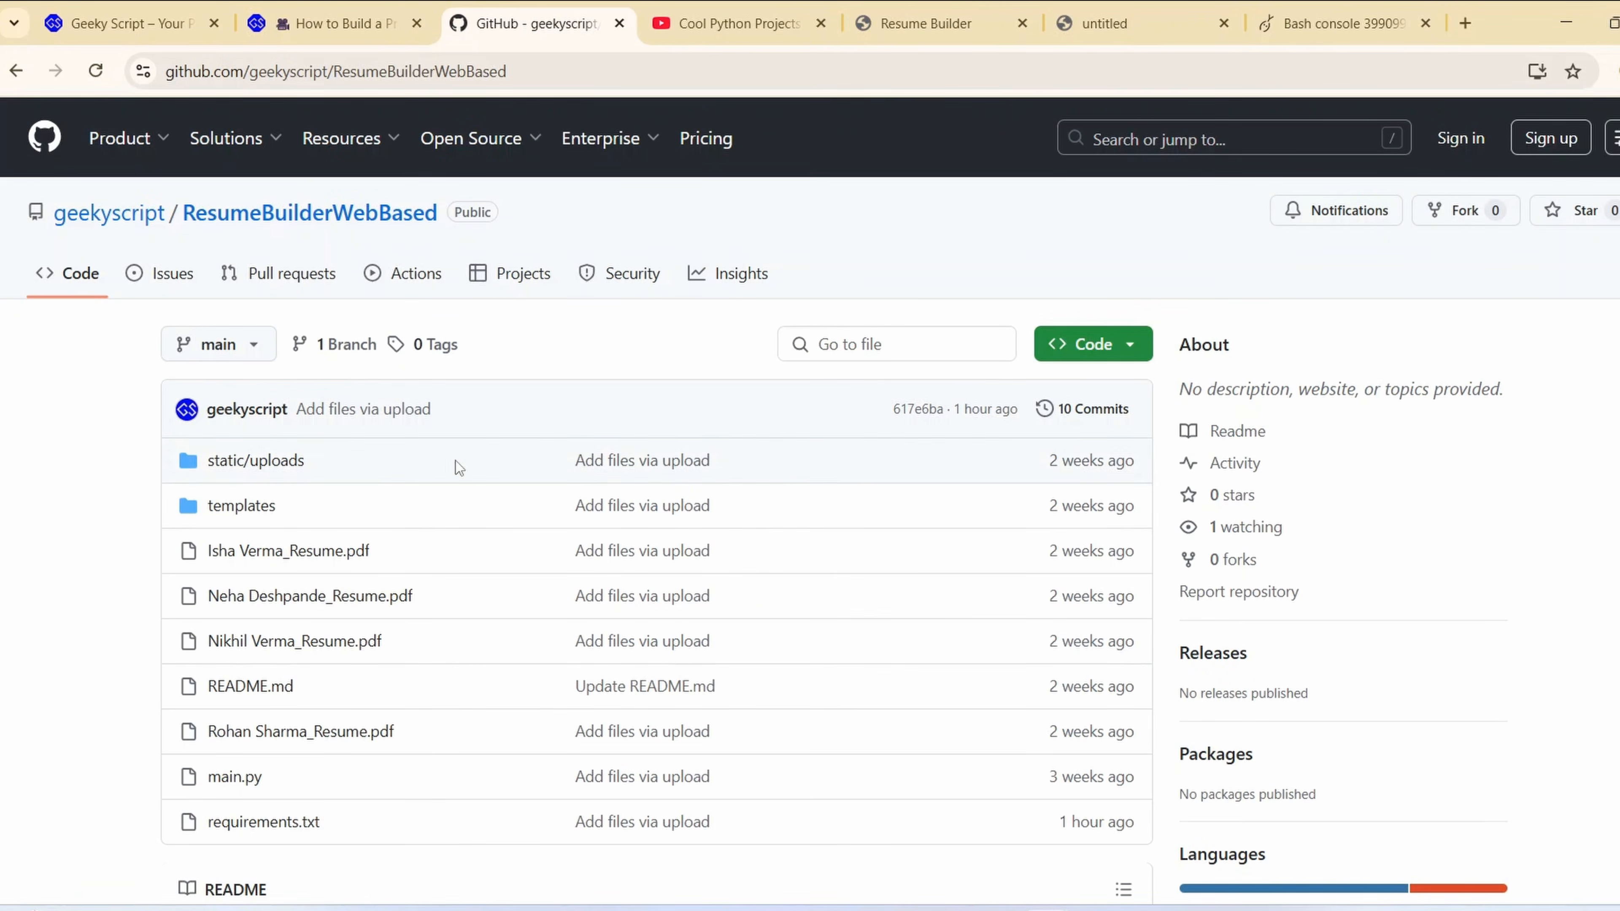
scroll(455, 461, "down", 3)
scroll(385, 637, "up", 2)
scroll(385, 636, "up", 1)
scroll(395, 657, "down", 3)
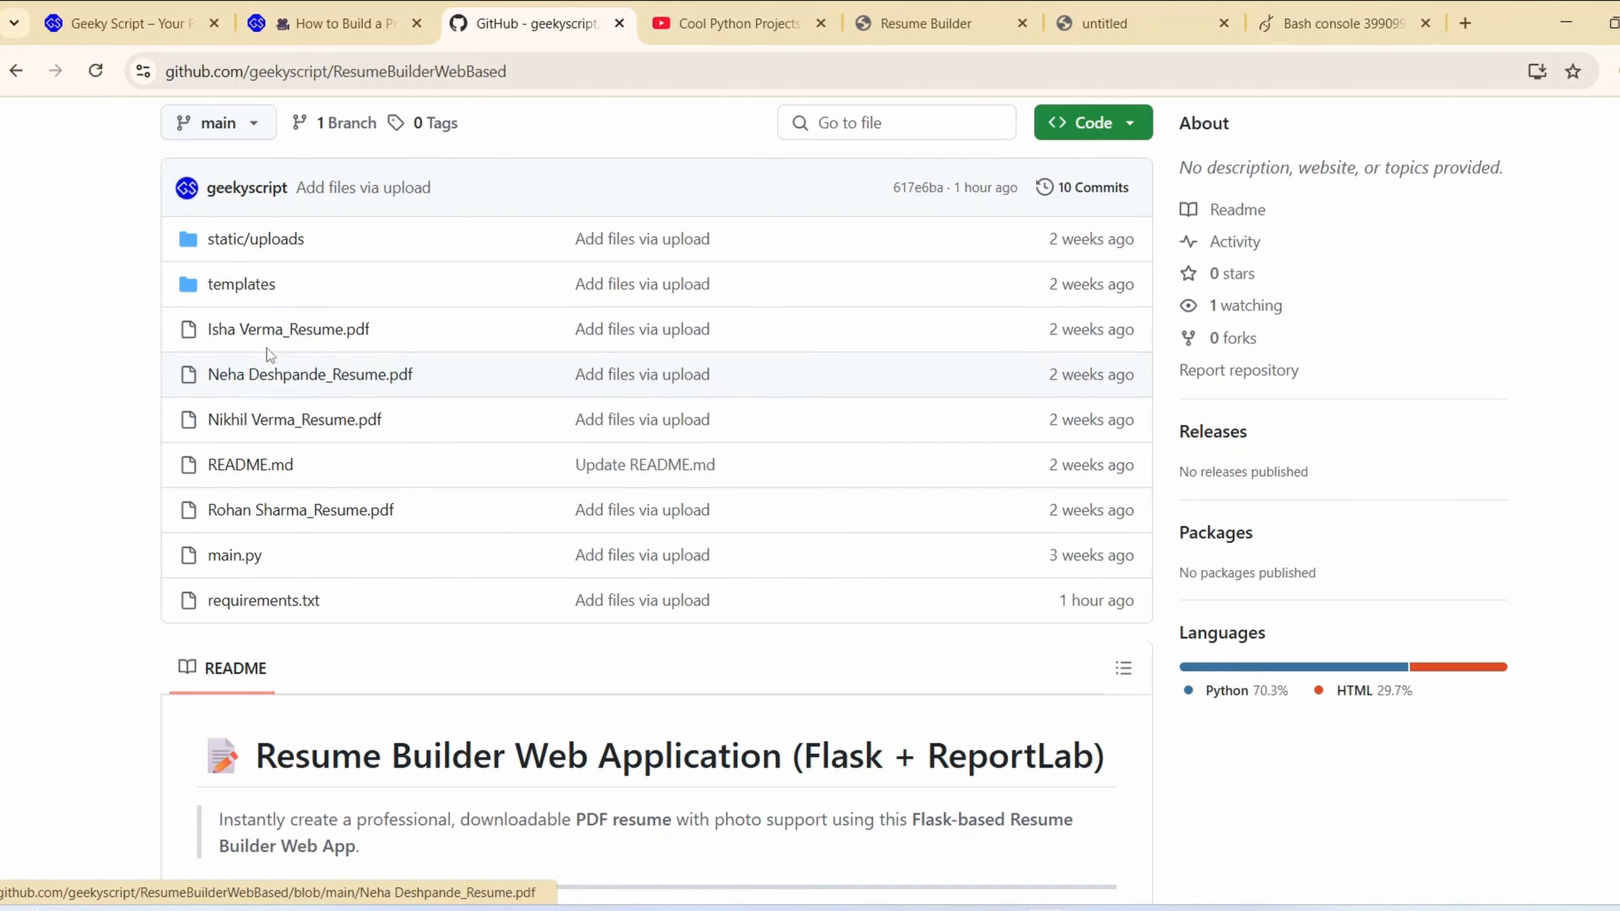
left_click(247, 288)
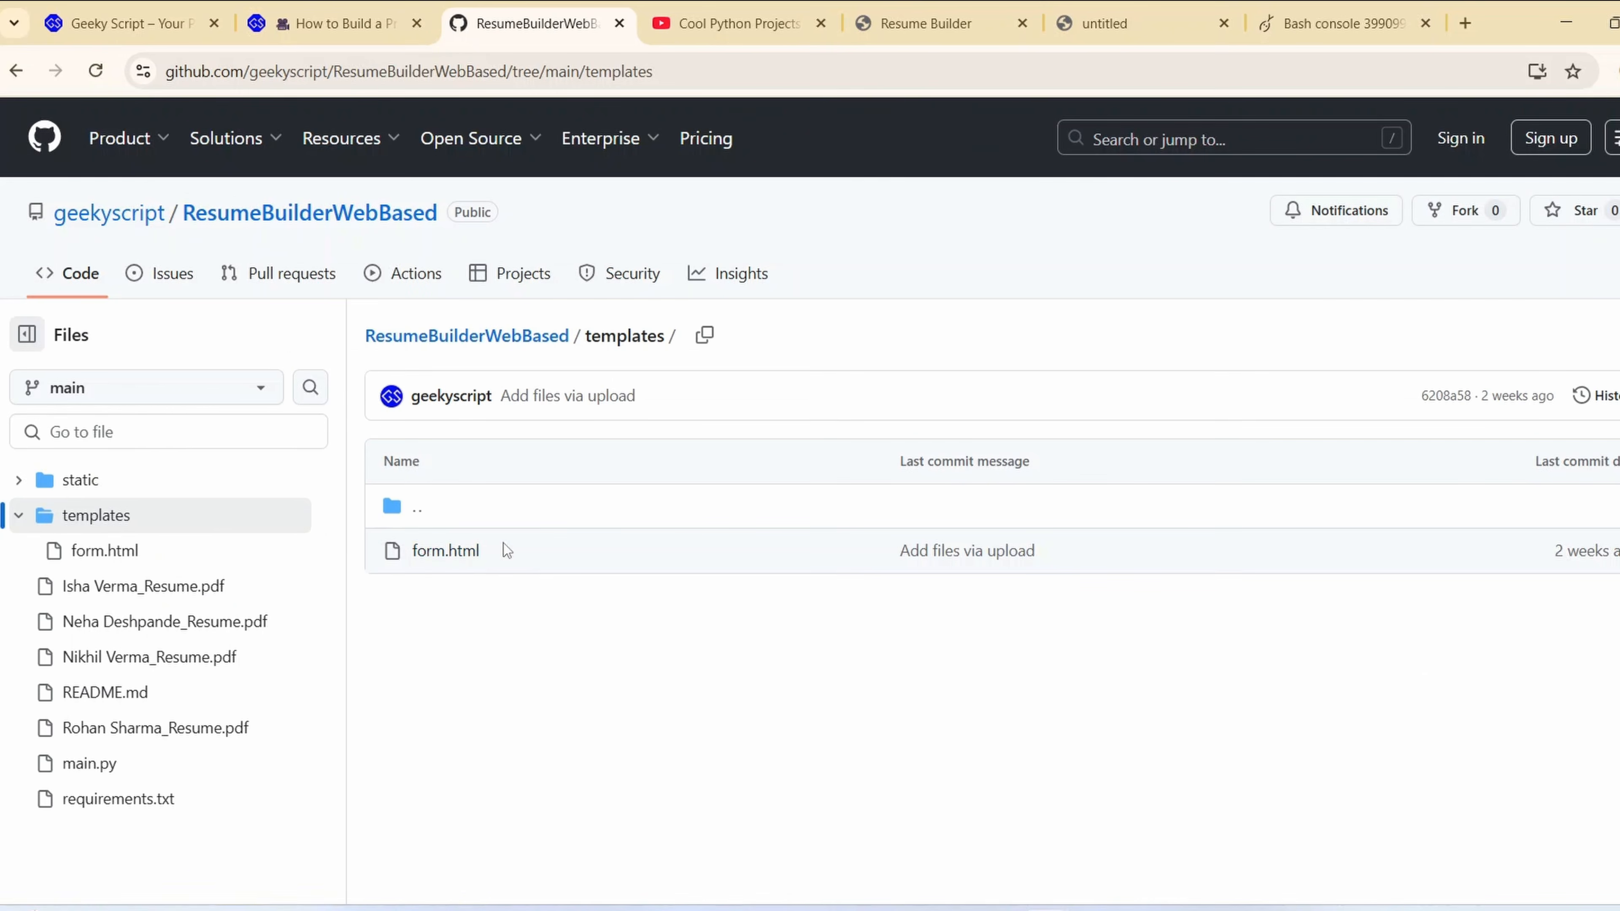
left_click(490, 338)
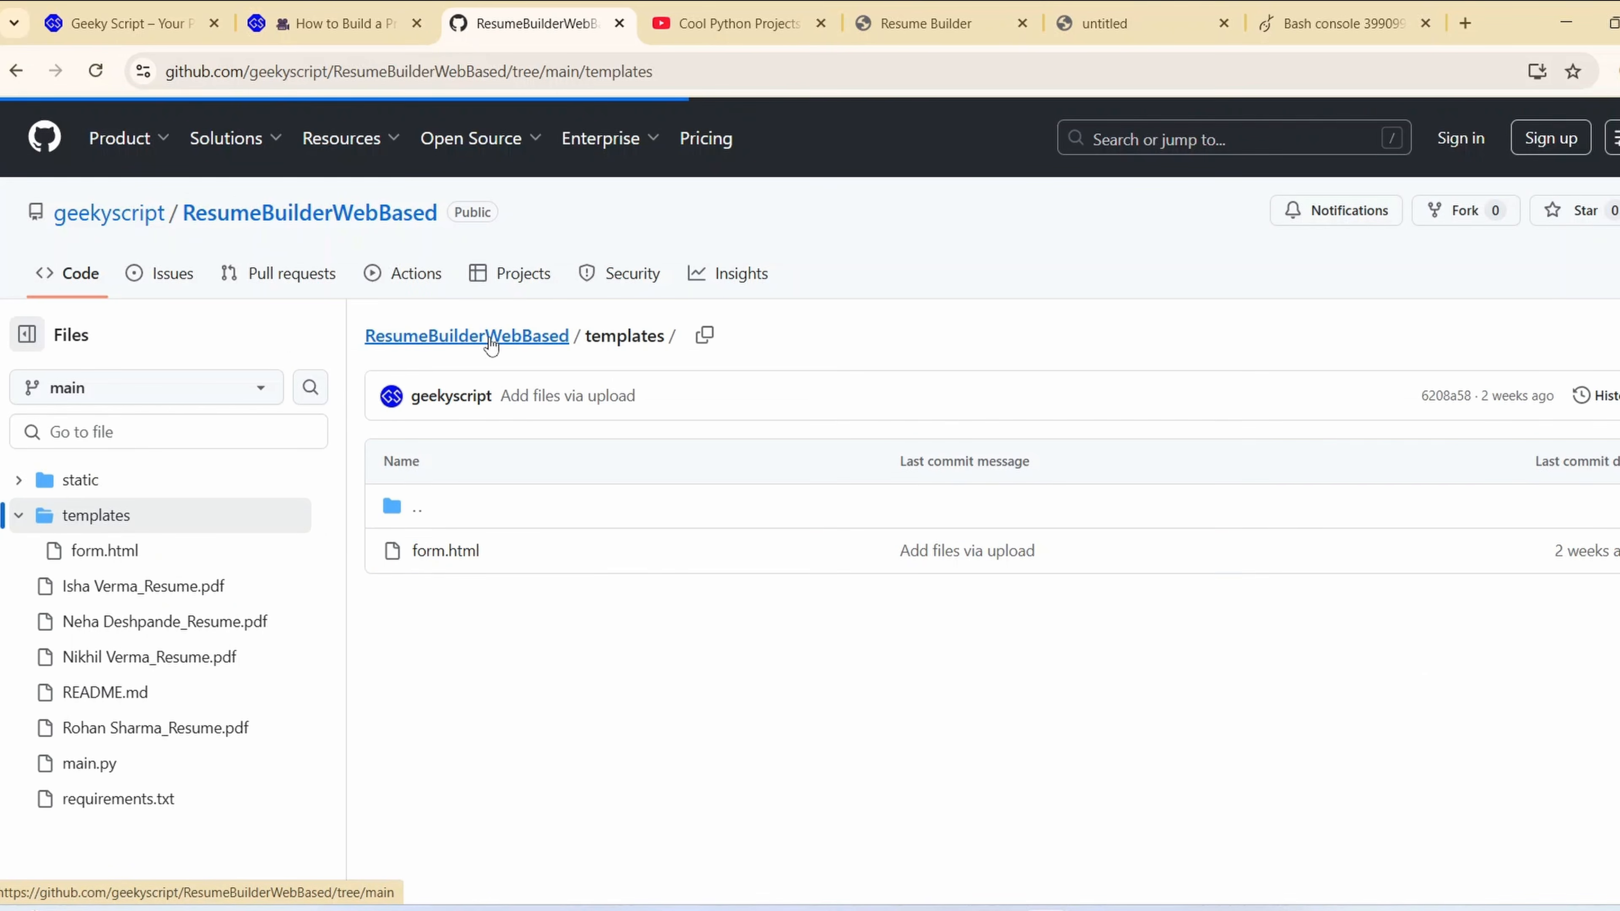
scroll(535, 409, "down", 3)
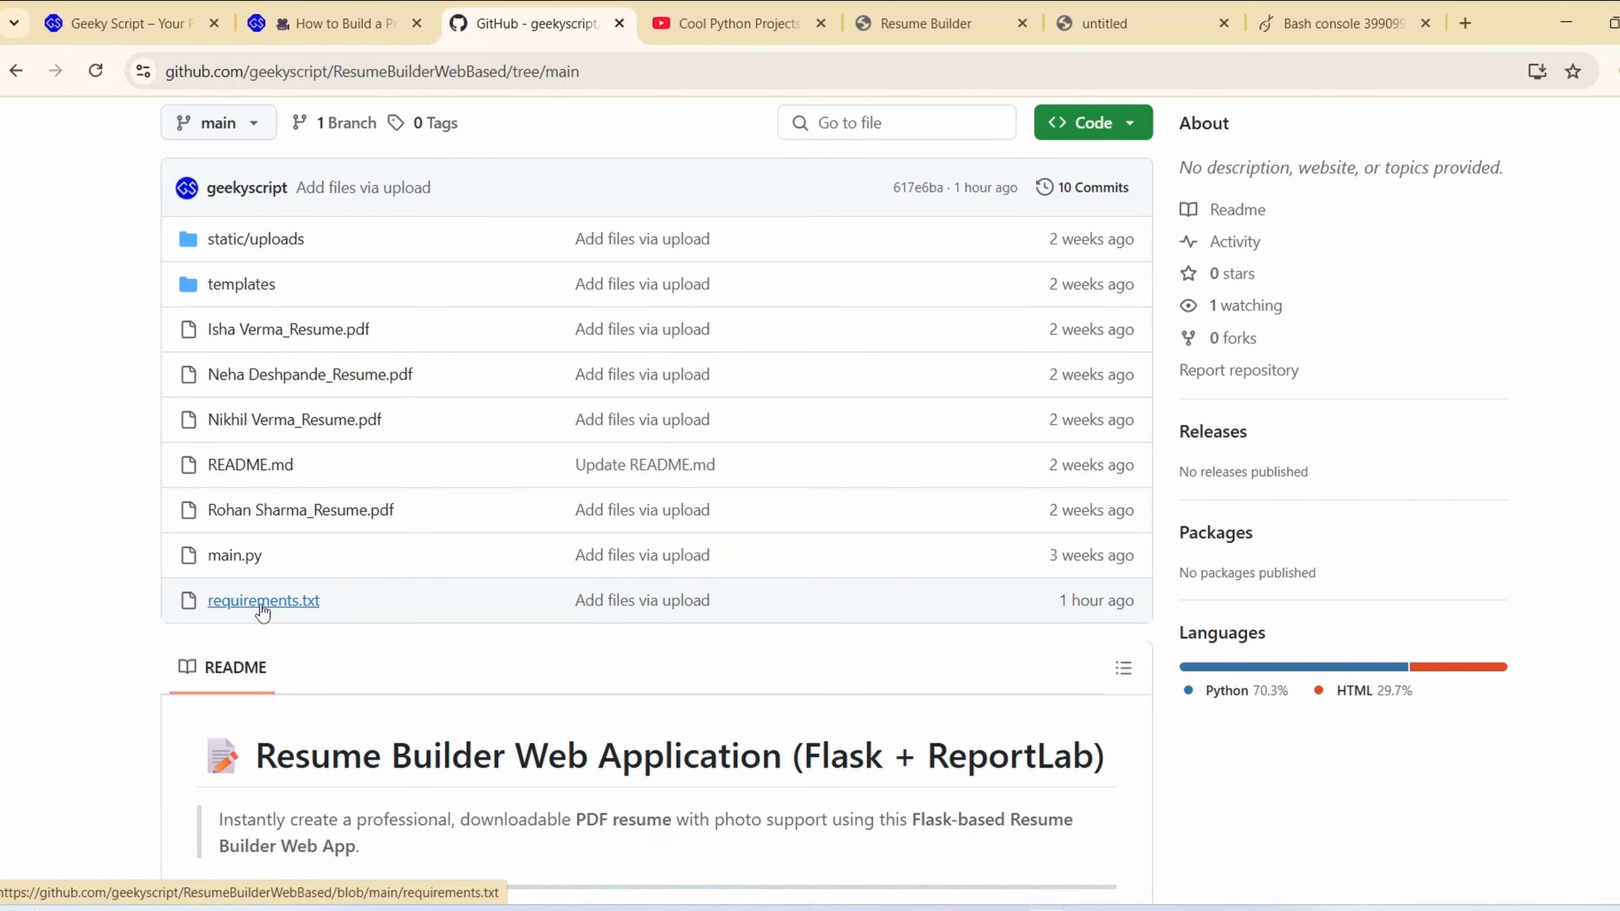
left_click(281, 603)
left_click_drag(559, 558, 400, 495)
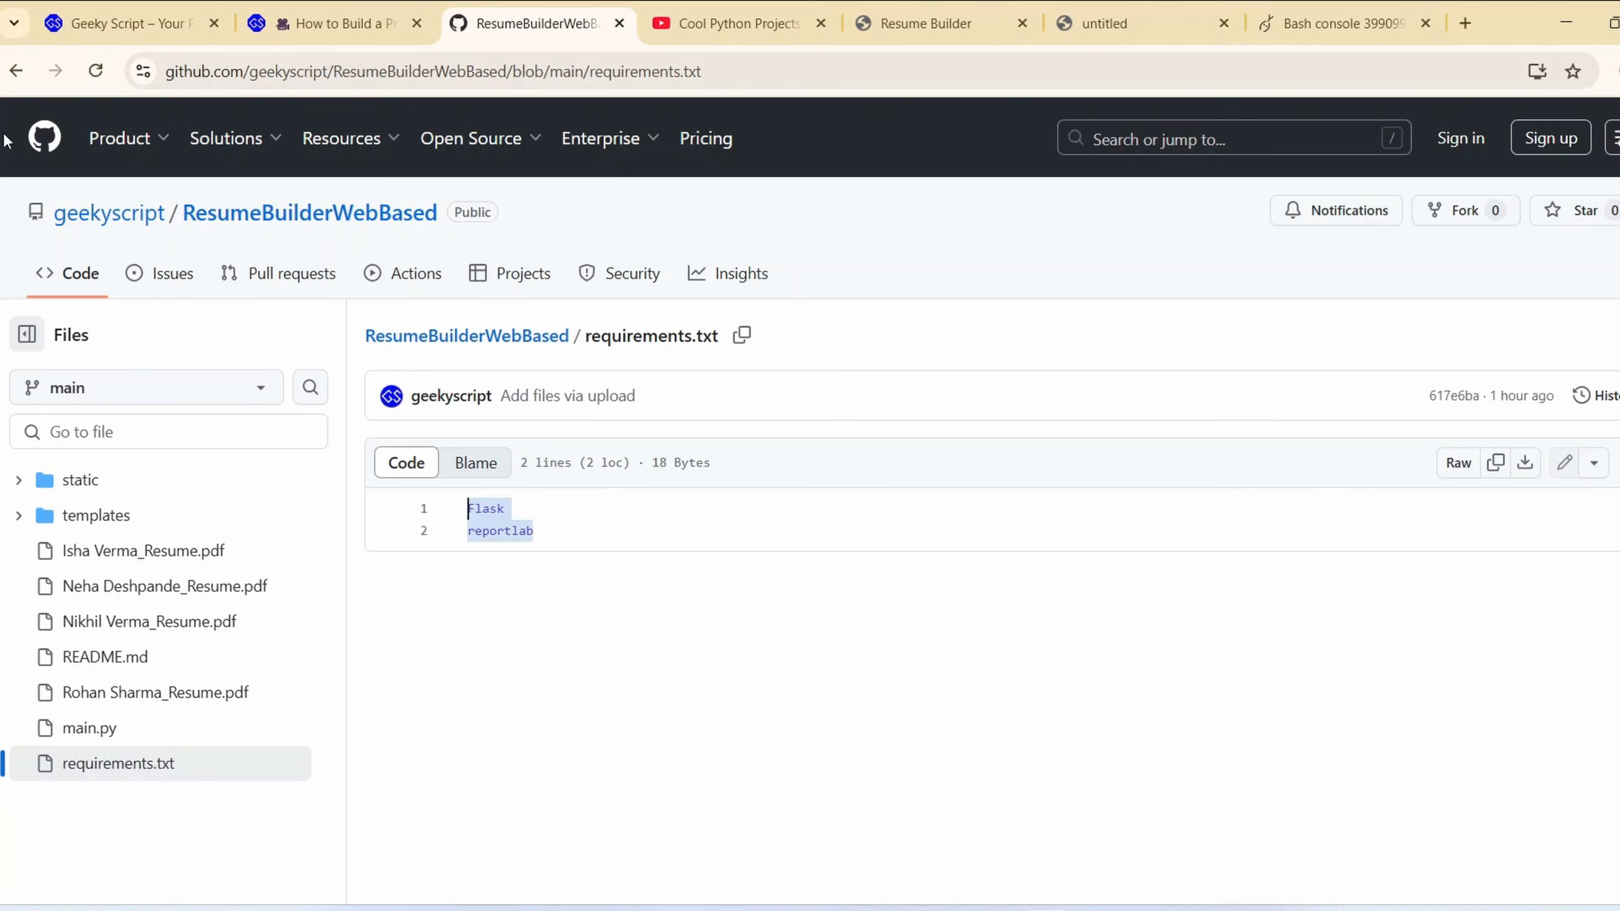
left_click(17, 71)
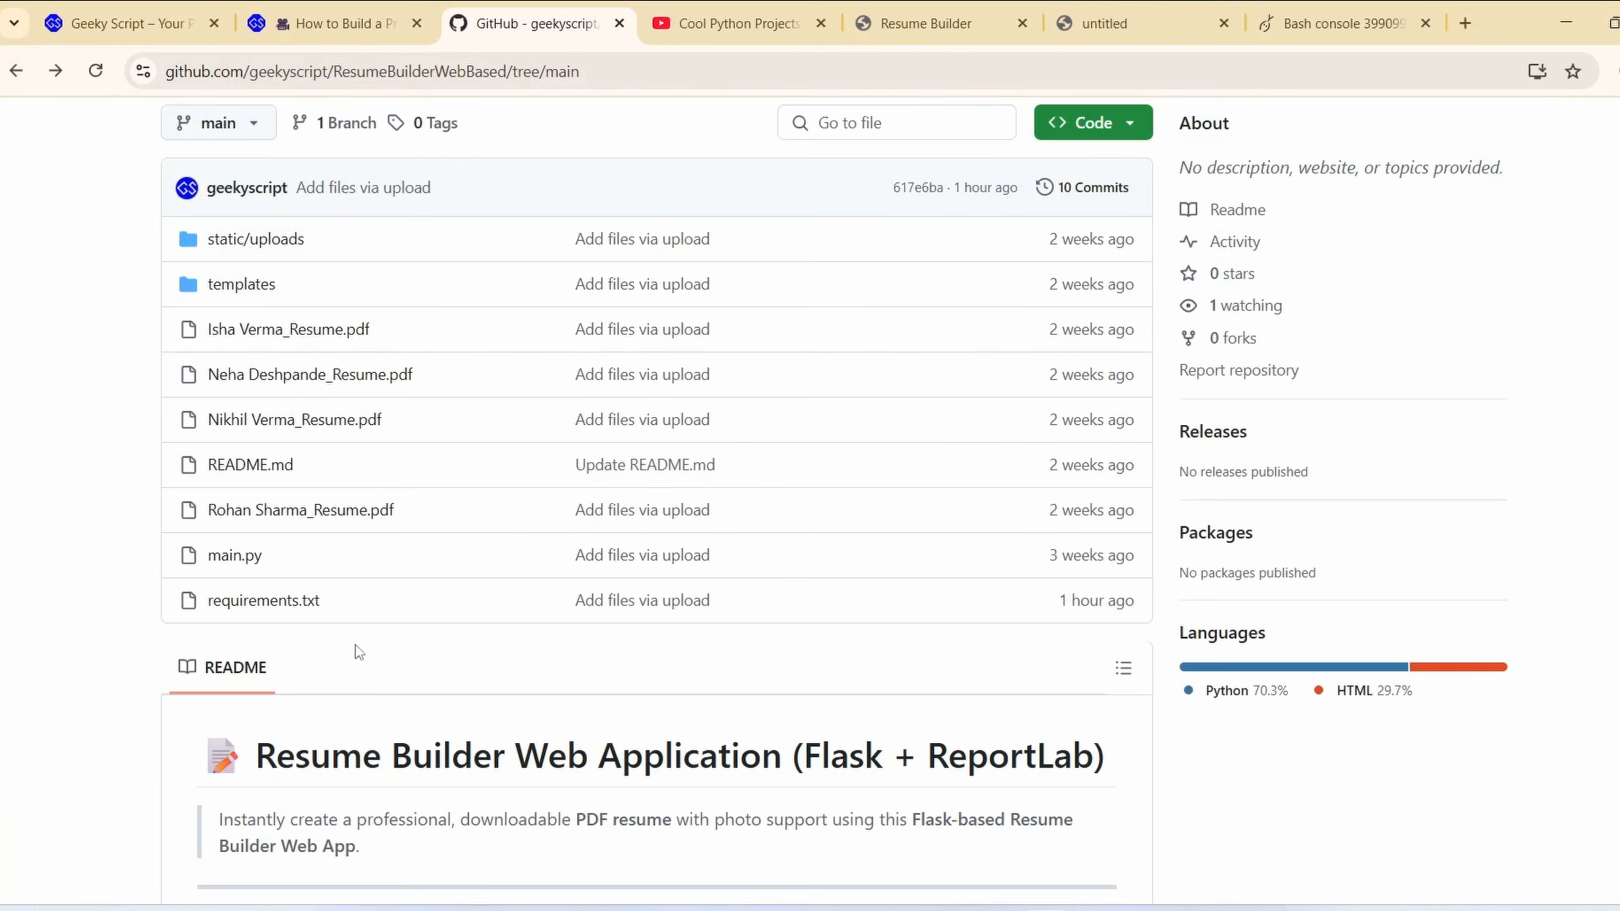
scroll(445, 250, "down", 5)
scroll(445, 249, "up", 5)
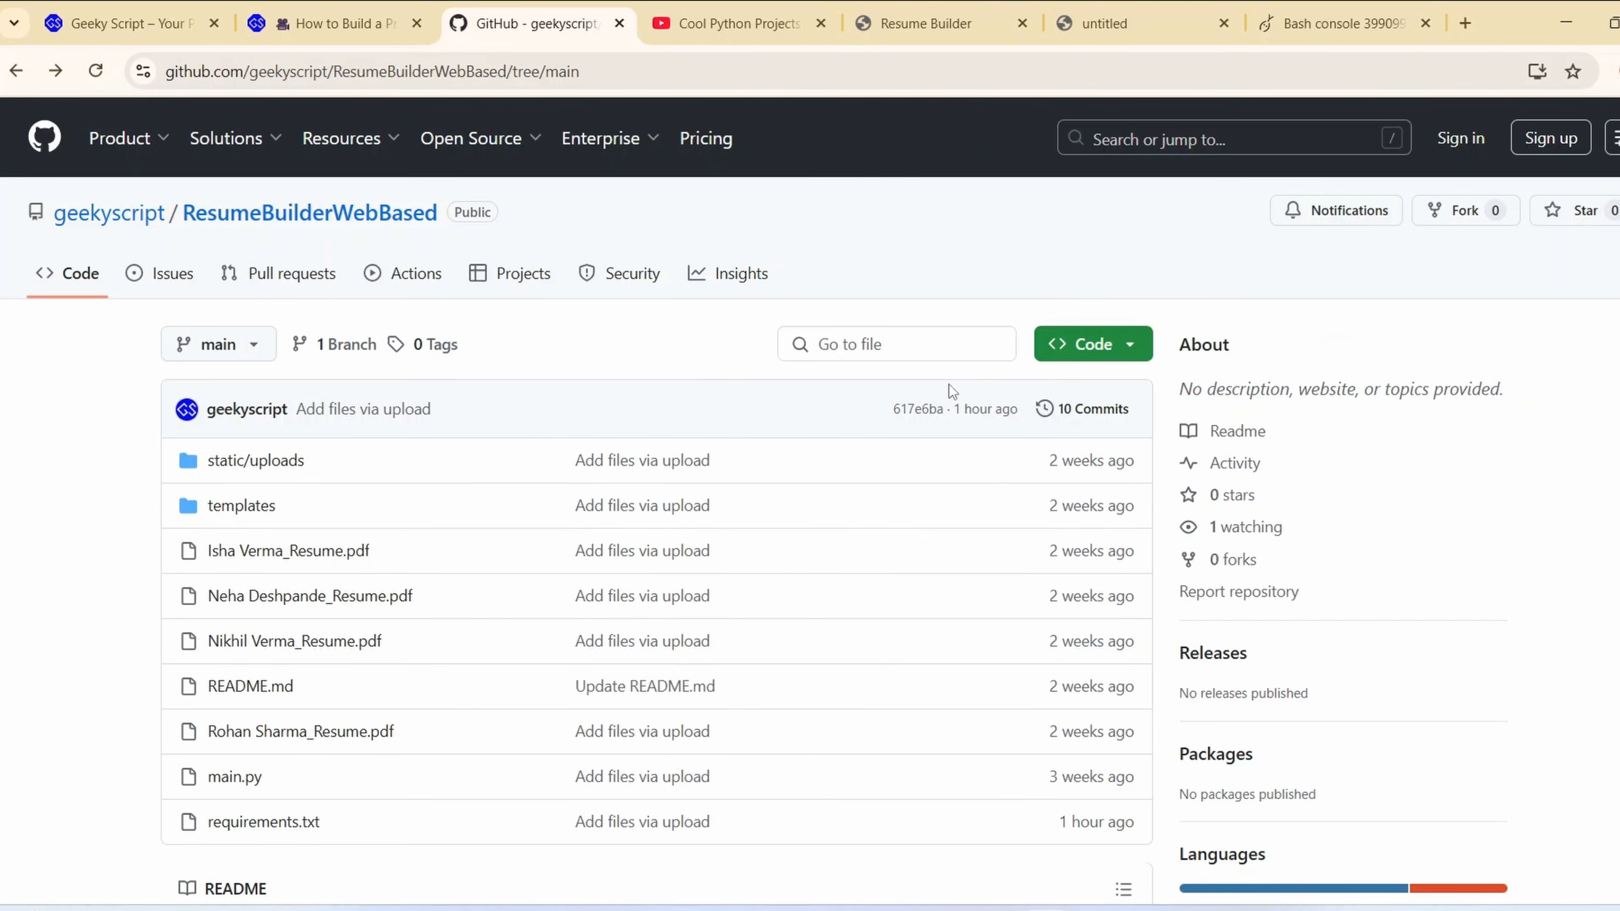
left_click(1124, 354)
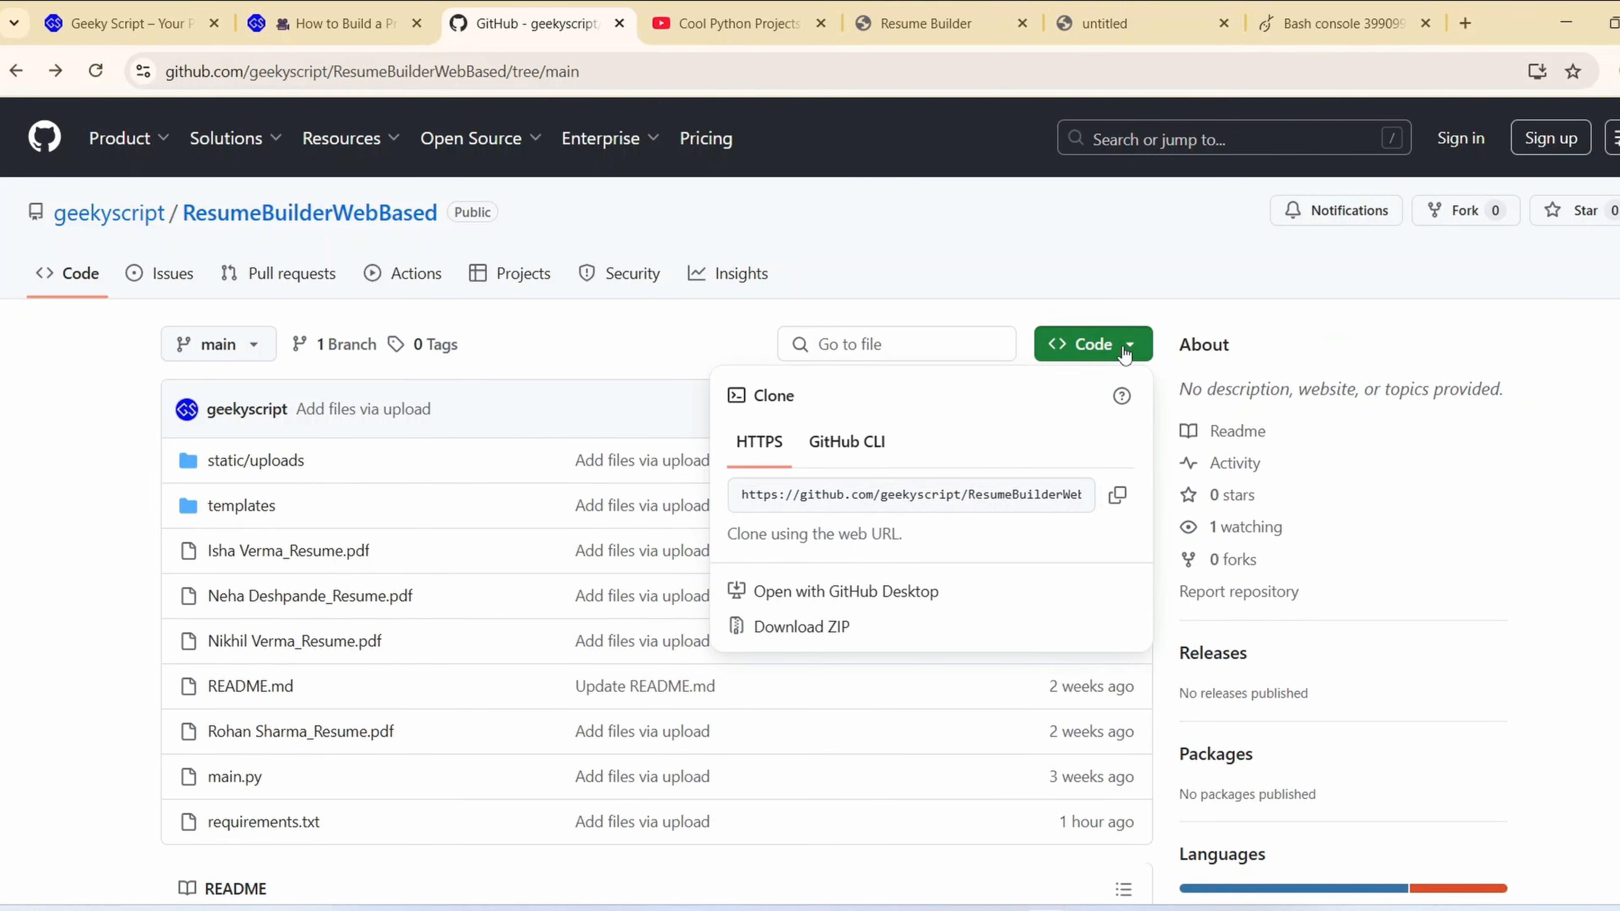
left_click(1117, 497)
key("ctrl+Tab")
key("ctrl+Tab")
key("ctrl+Tab")
key("ctrl+Tab")
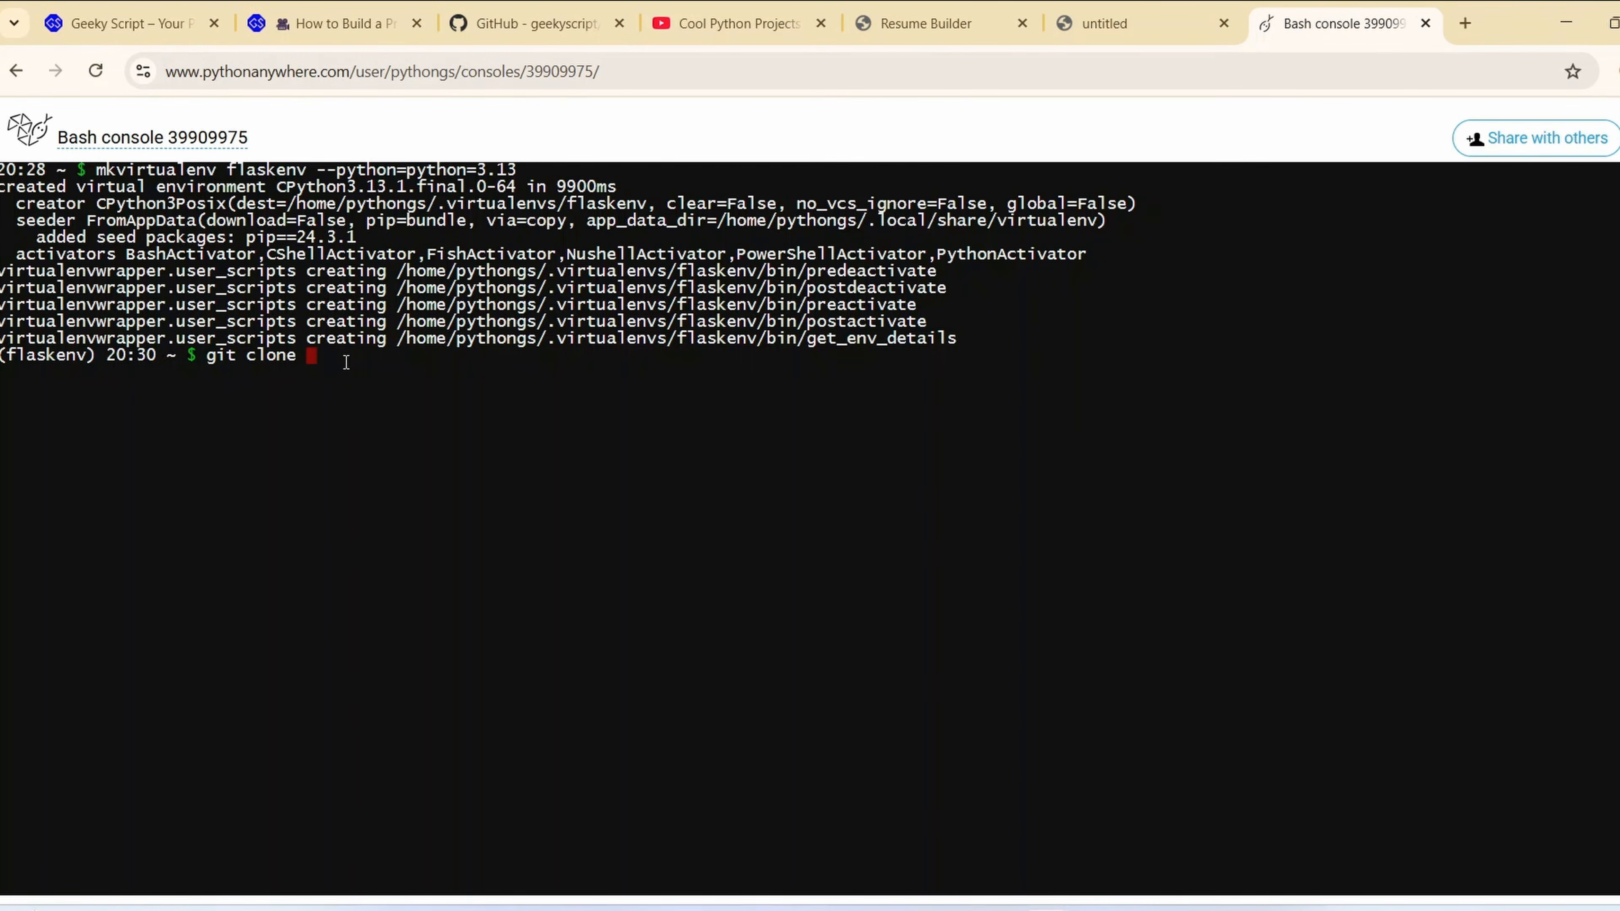
key("ctrl+v")
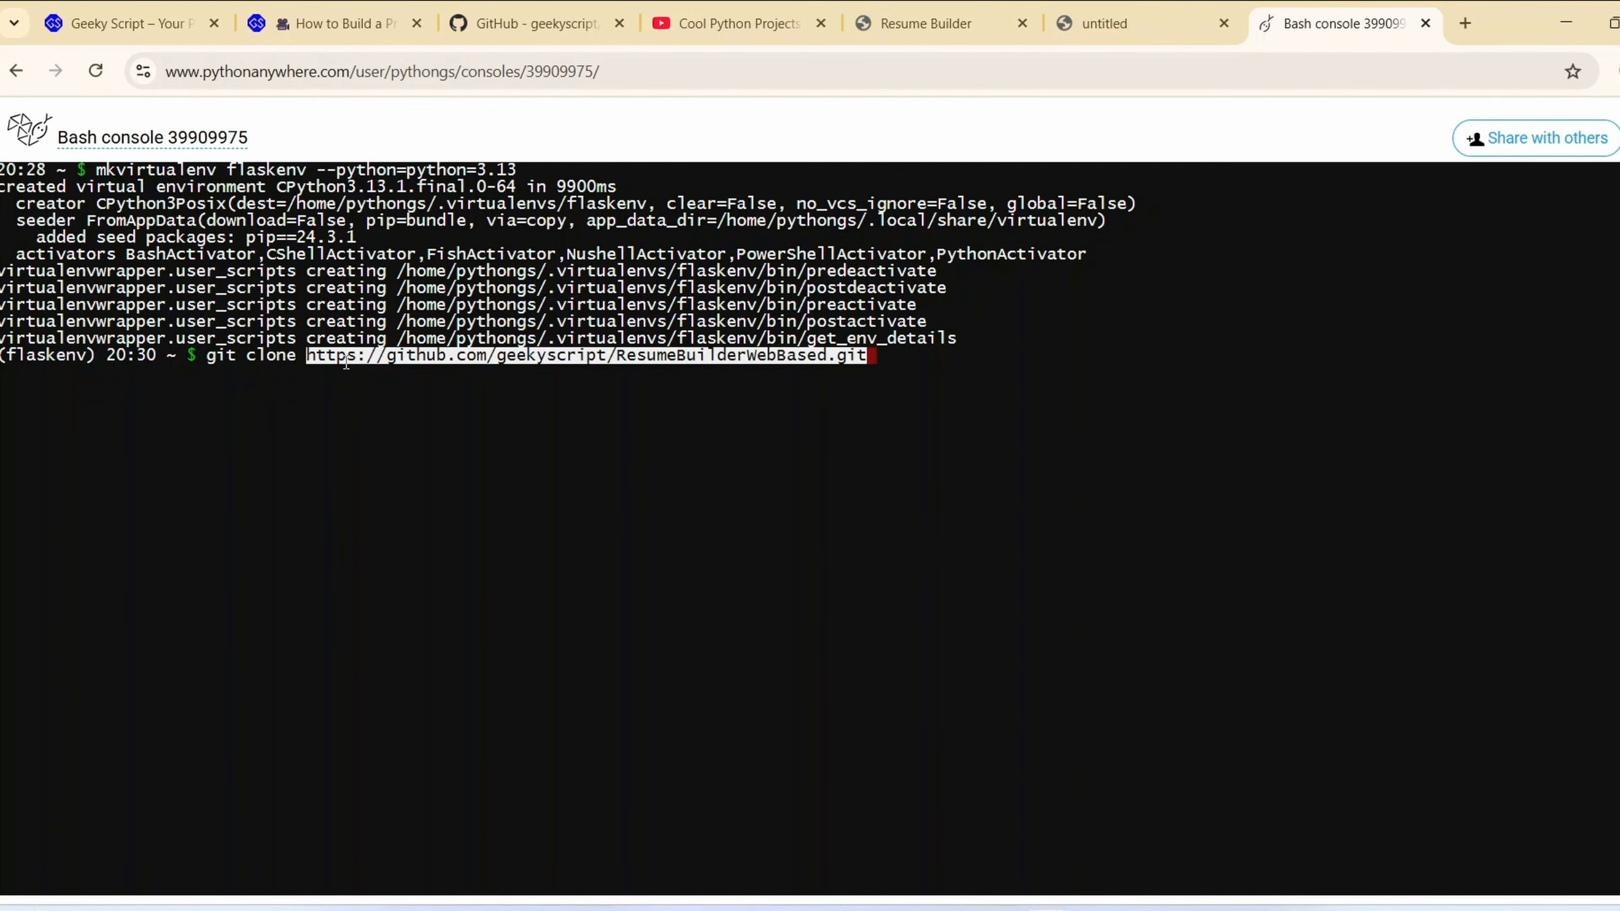
key("Return")
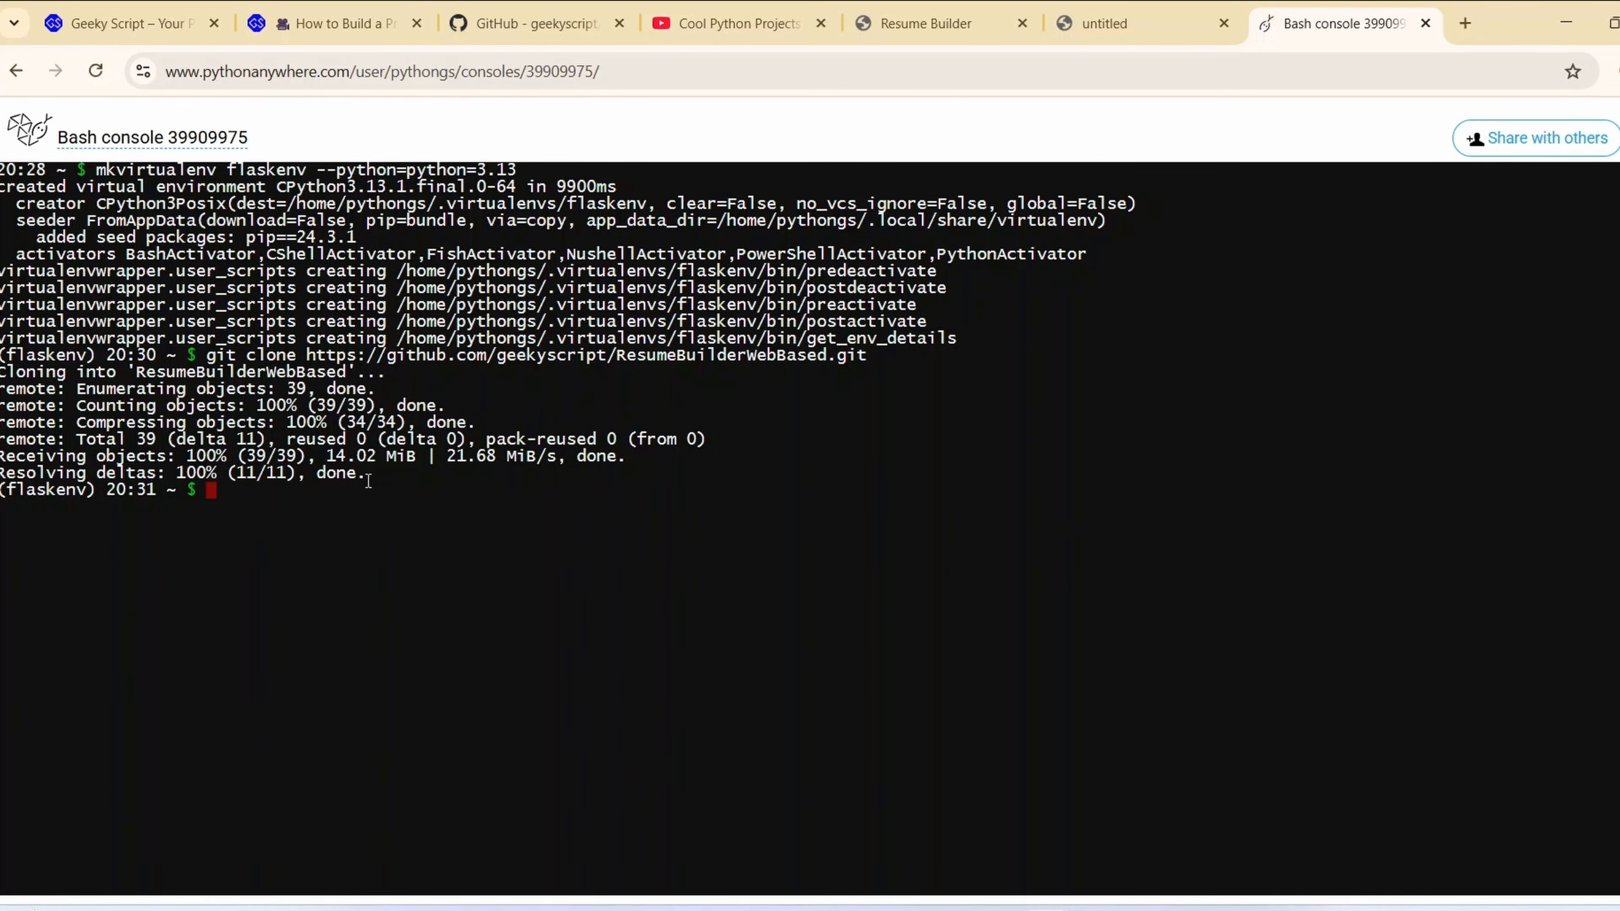
Change into the cloned ResumeBuilderWebBased directory in the Bash console
type("cd ResumeBui")
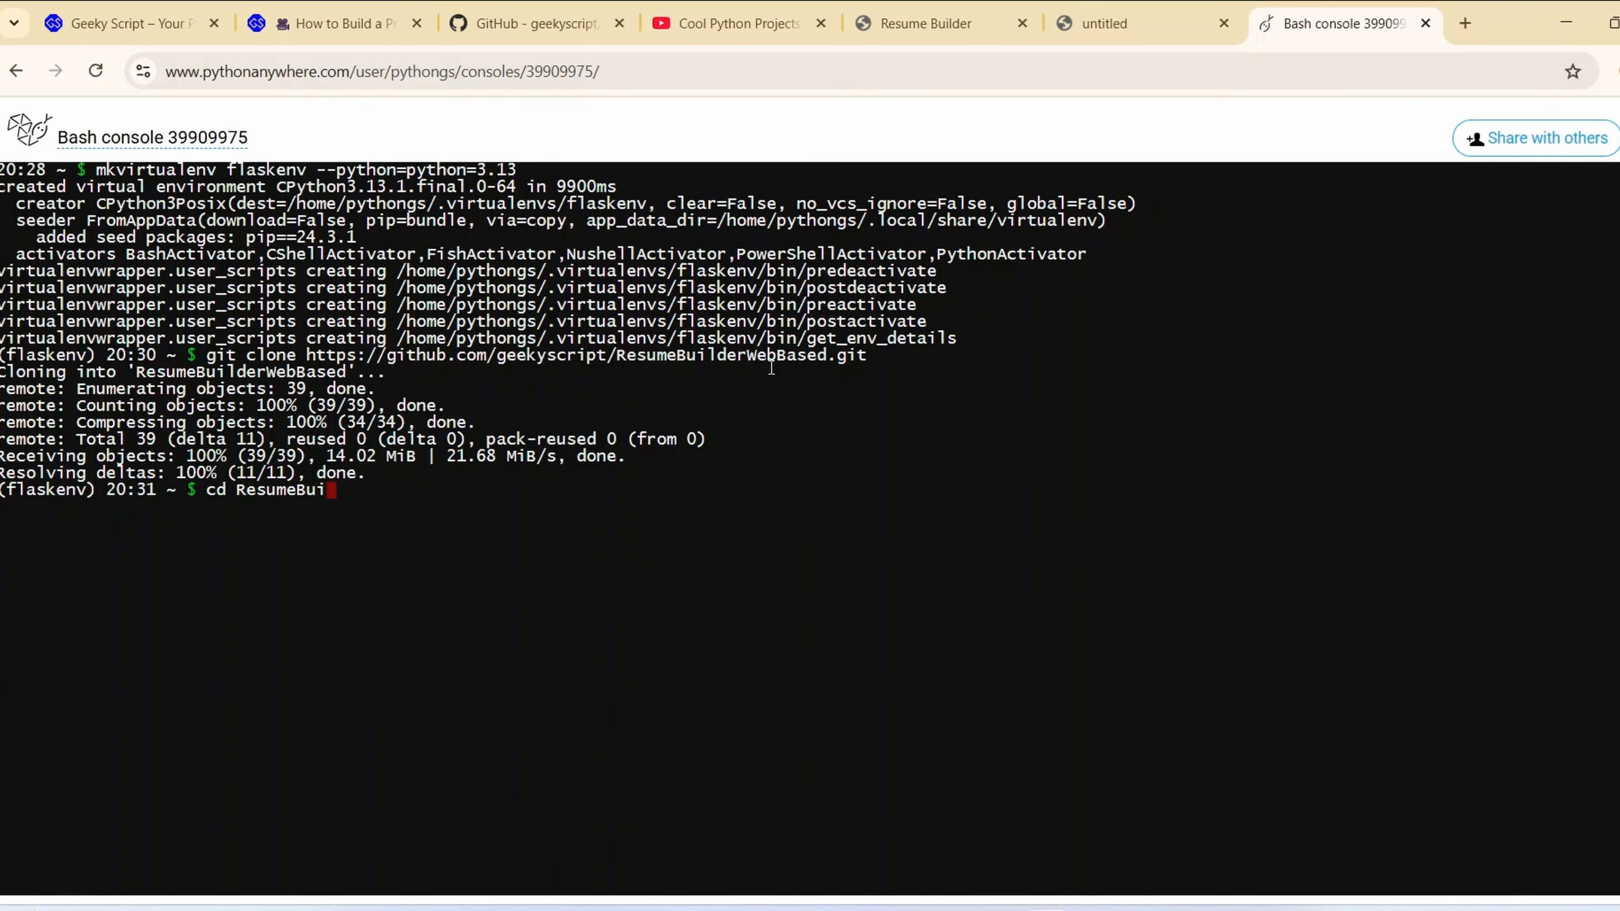
type("lderWebbased")
key("BackSpace")
key("BackSpace")
key("BackSpace")
key("BackSpace")
key("BackSpace")
type("Based")
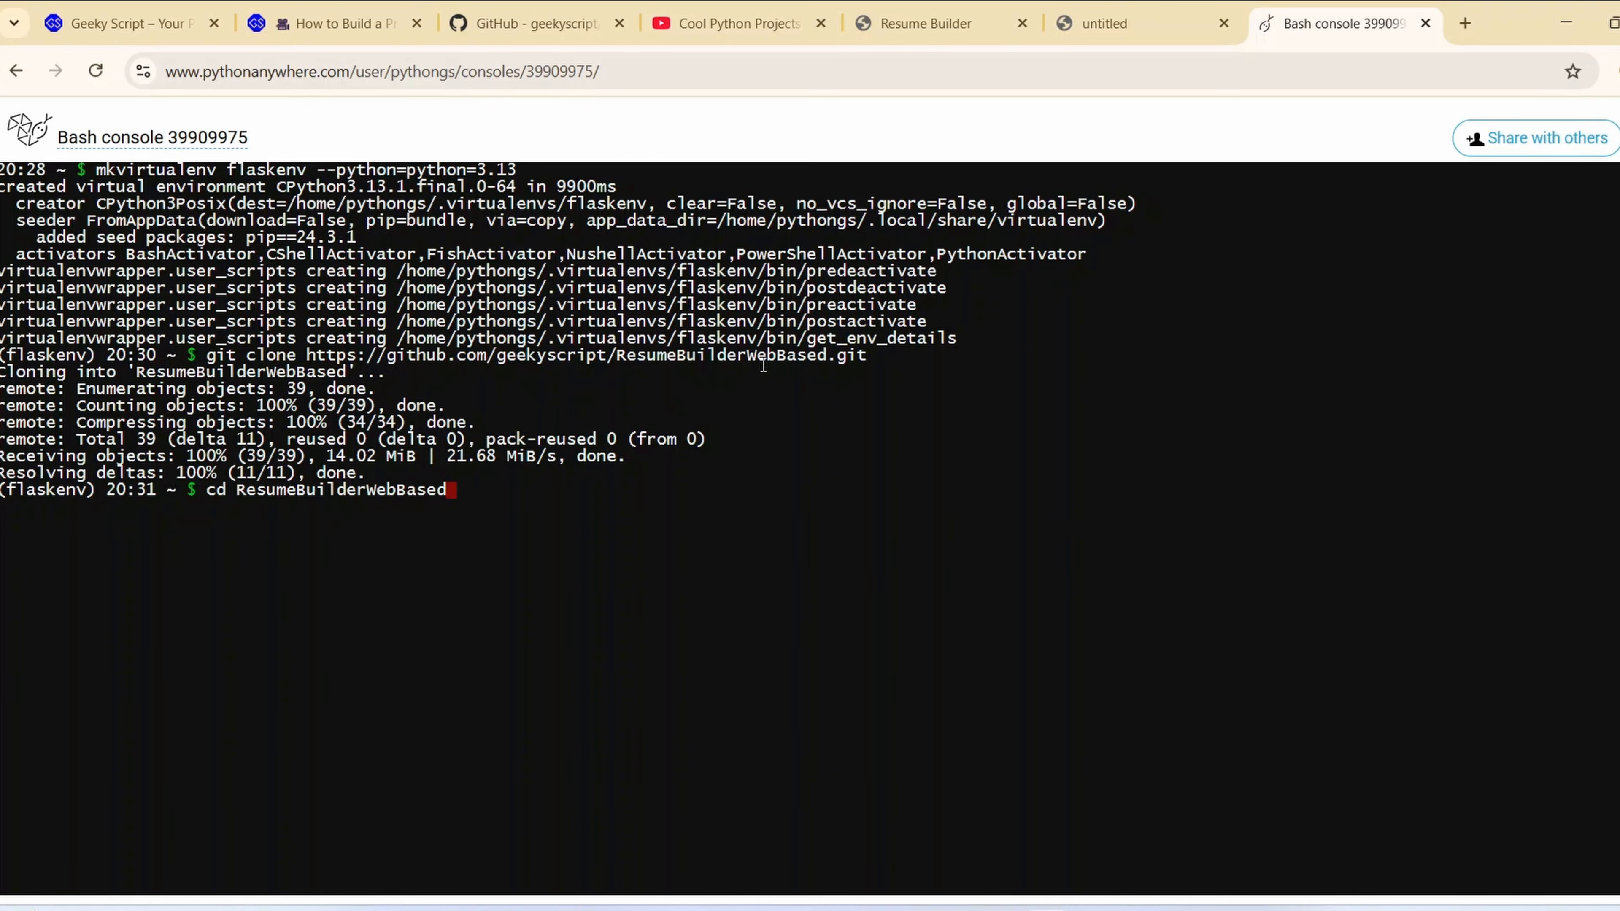
key("Return")
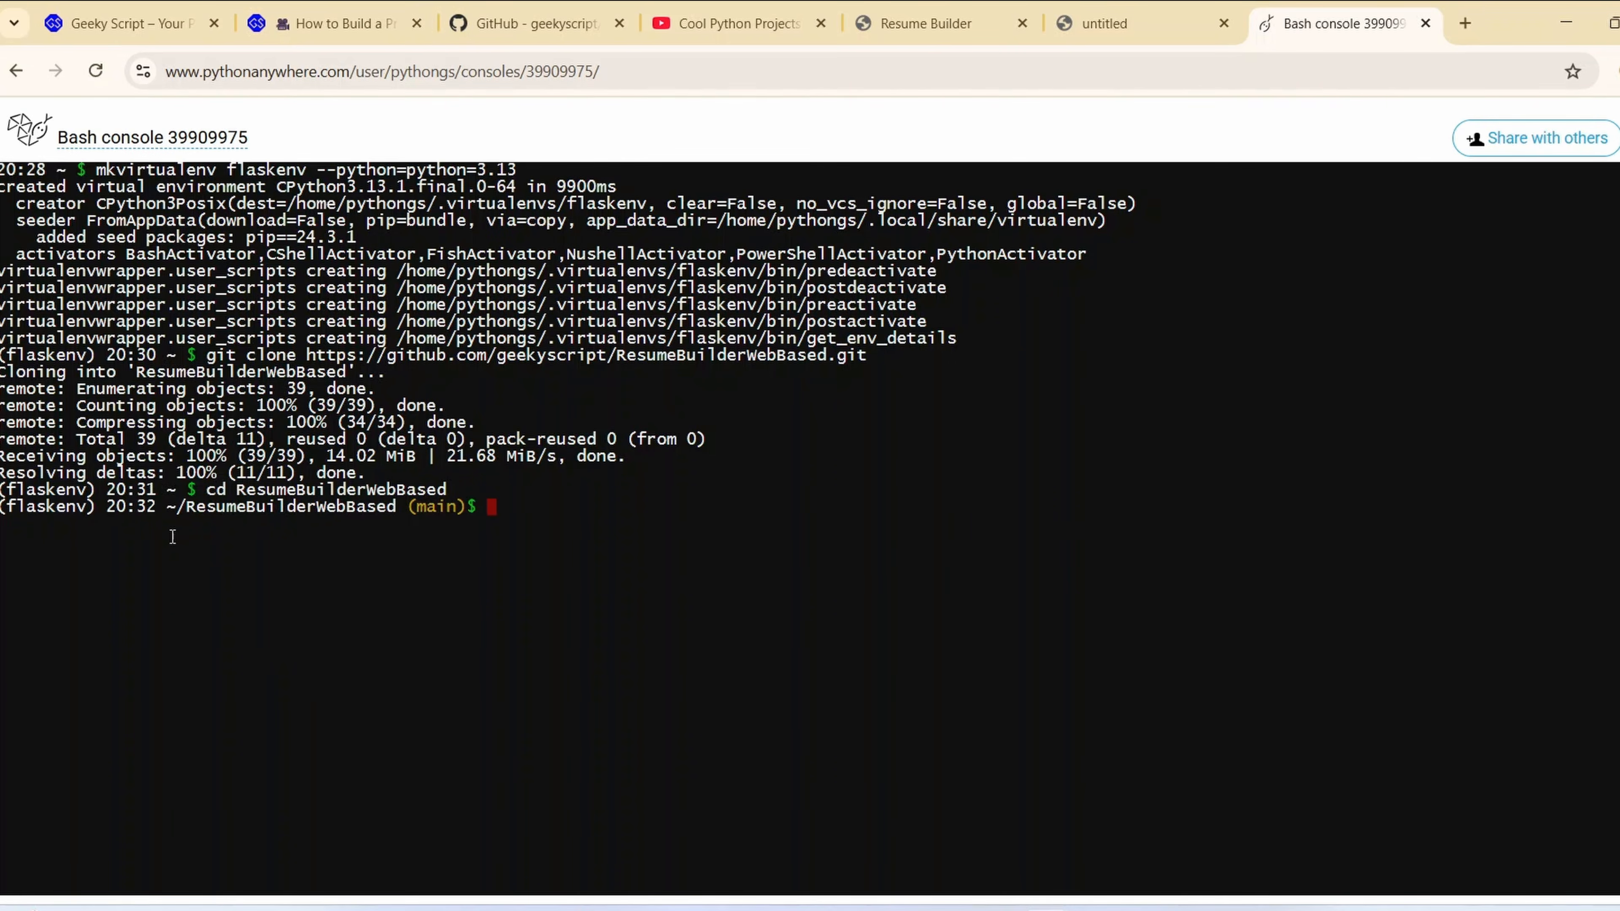
List the contents of the ResumeBuilderWebBased directory with ls and look over the cloned files and folders
type("ls")
key("Return")
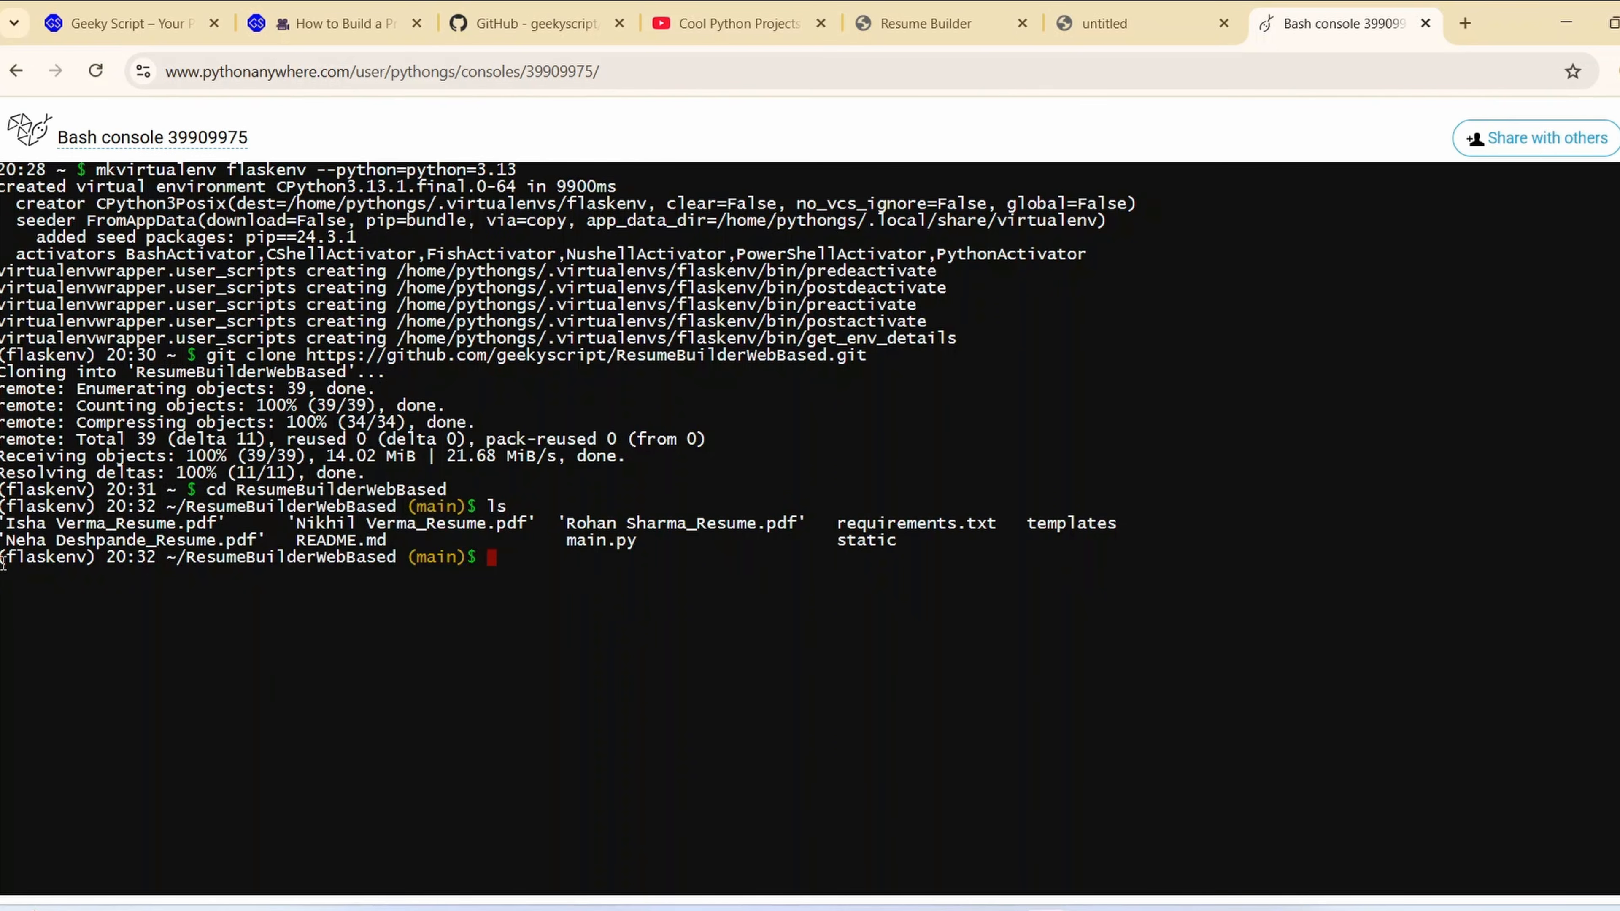
left_click_drag(10, 528, 954, 549)
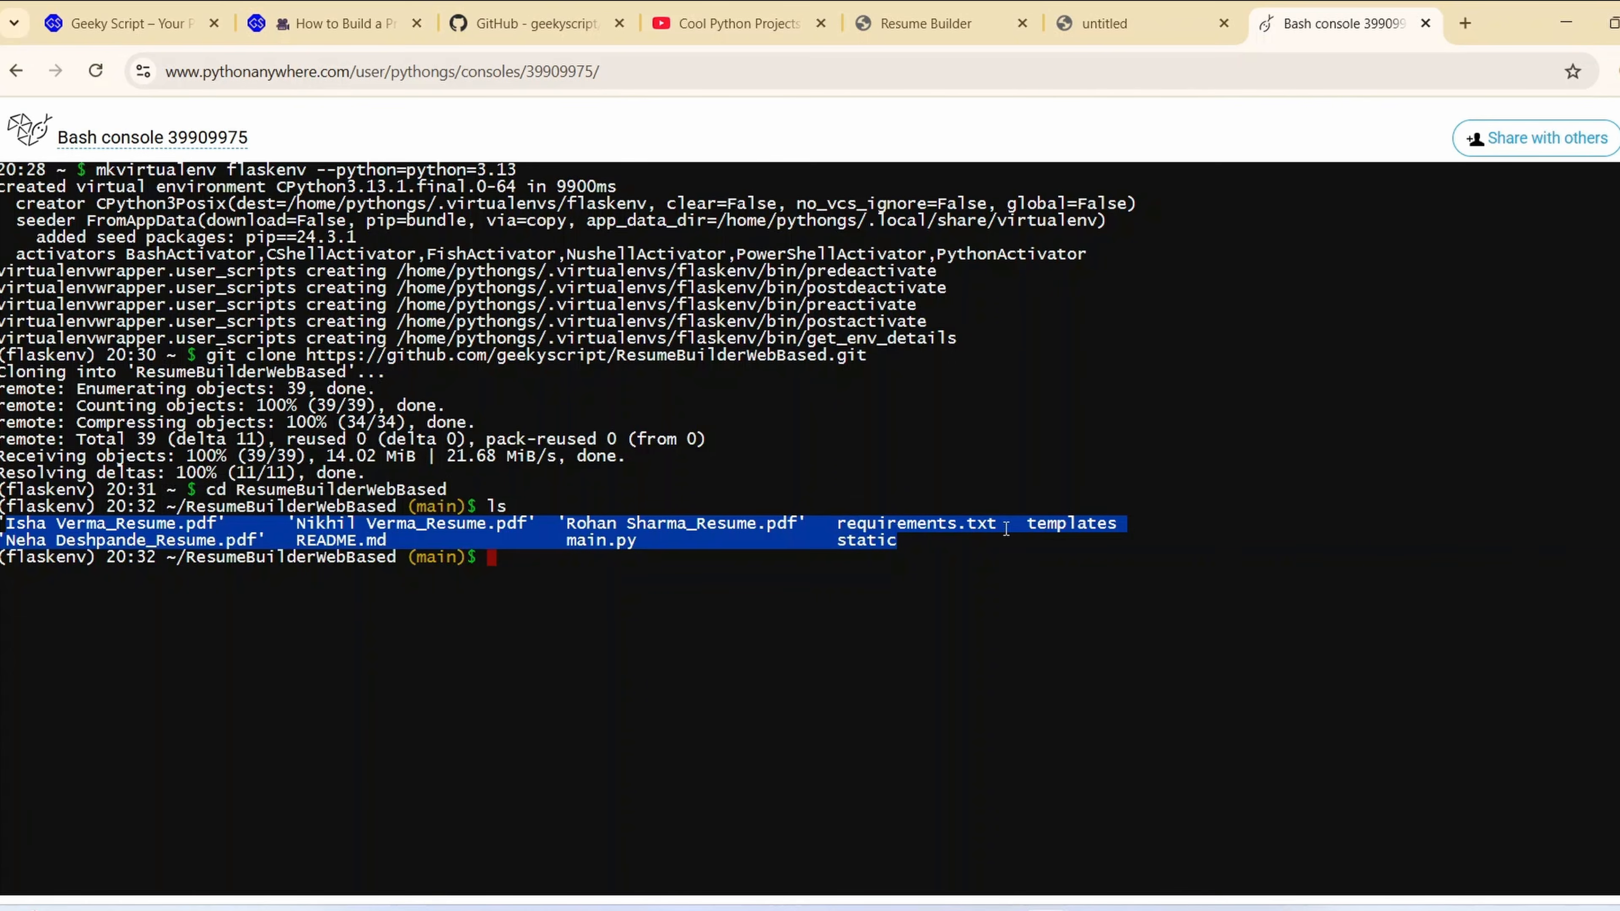
left_click(559, 564)
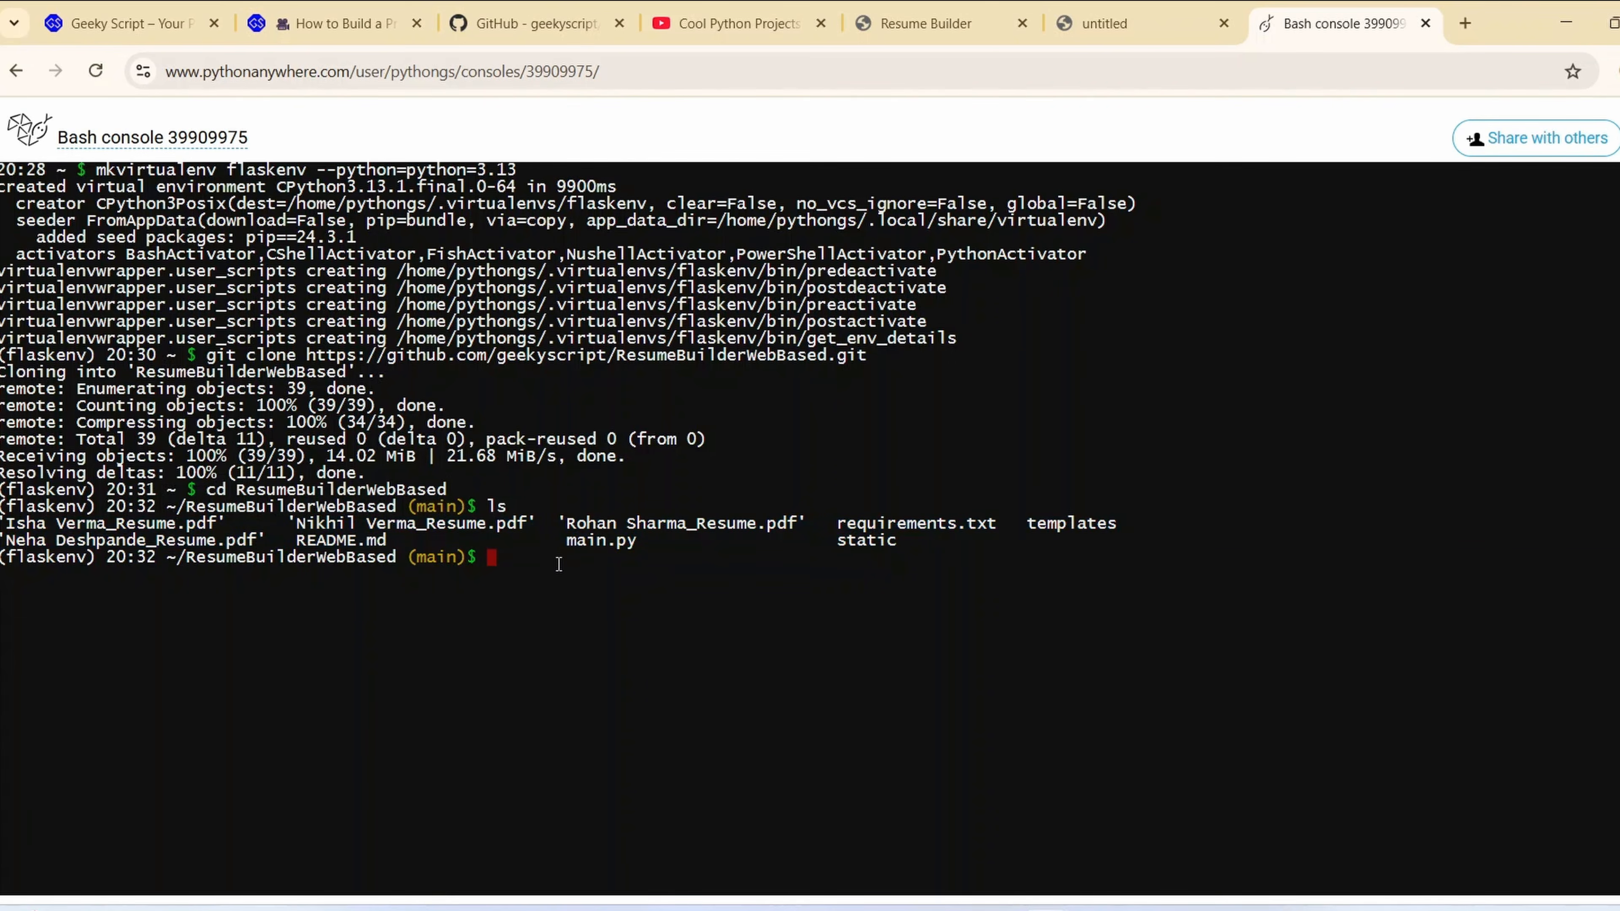
Try to install the packages listed in requirements.txt with pip
type("pip insta;; -r requirements")
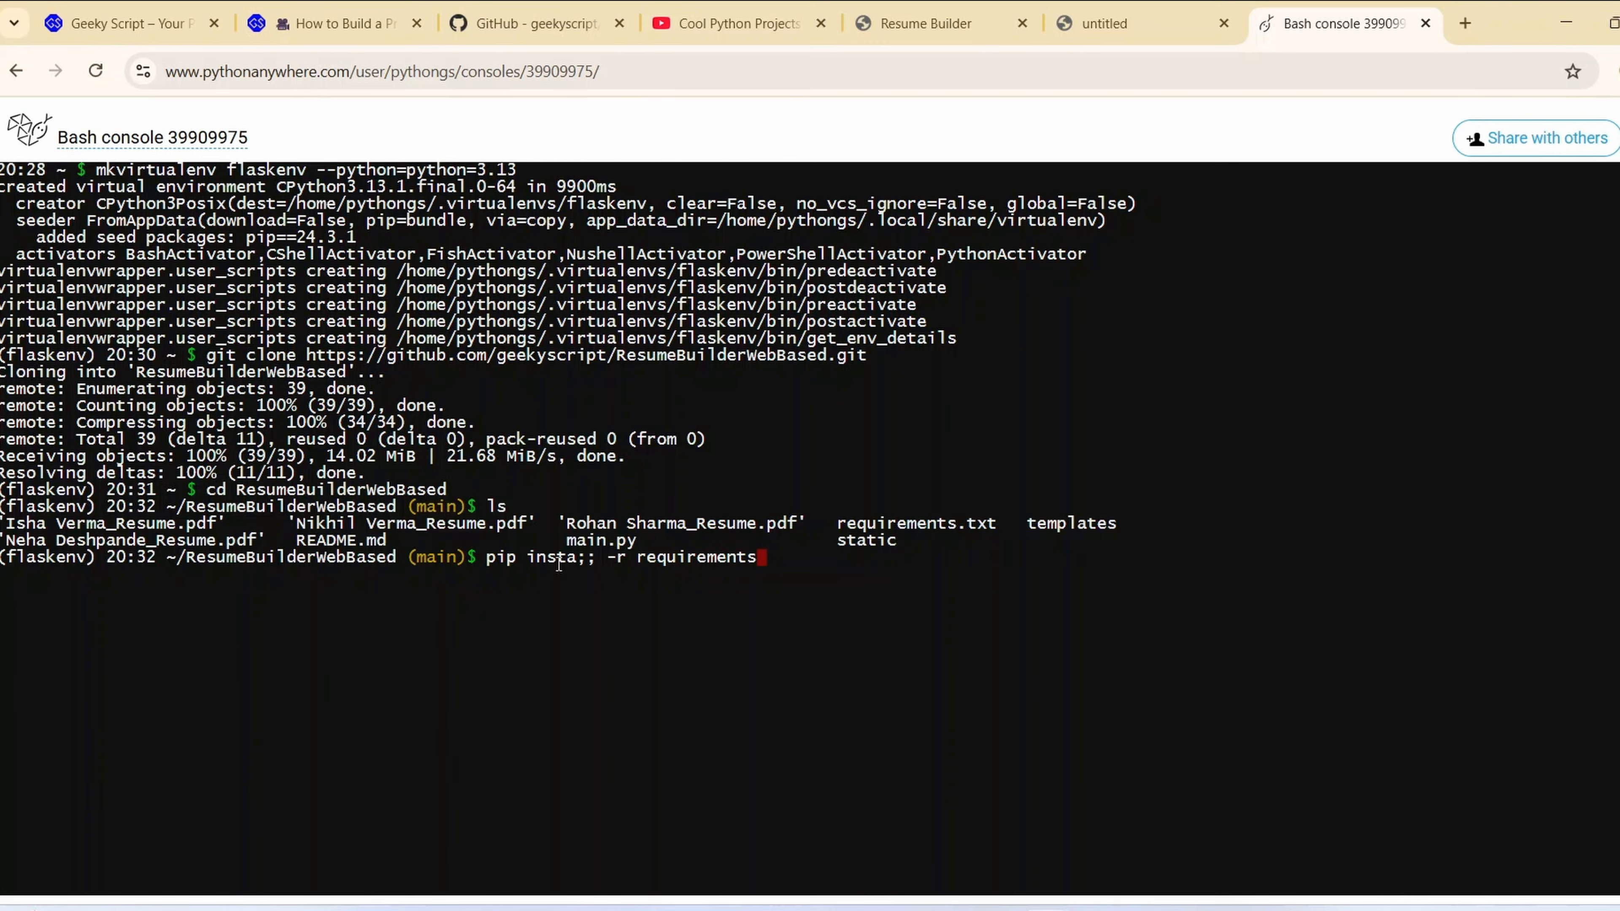
type(".txt")
key("Return")
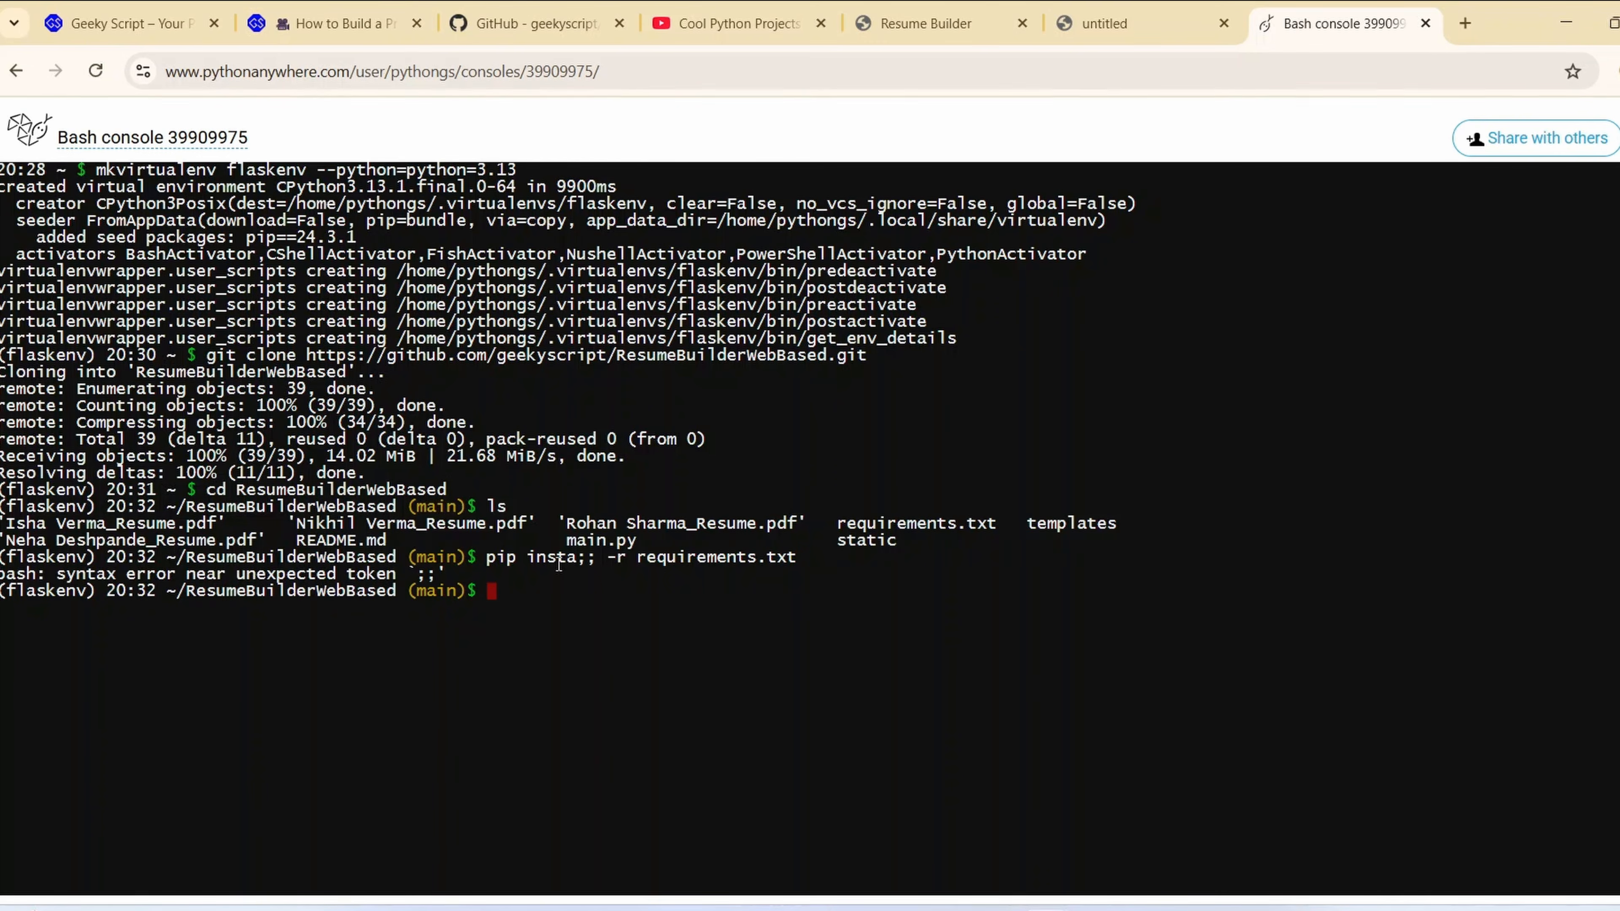
Correct the mistyped pip command to pip install -r requirements.txt and run it
key("Up")
key("Left")
key("Left")
key("Left")
key("Left")
key("Left")
key("Left")
key("Left")
key("Left")
key("Left")
key("Left")
key("Left")
key("Left")
key("Left")
key("Left")
key("Left")
key("Left")
key("Left")
key("Left")
key("Left")
key("Left")
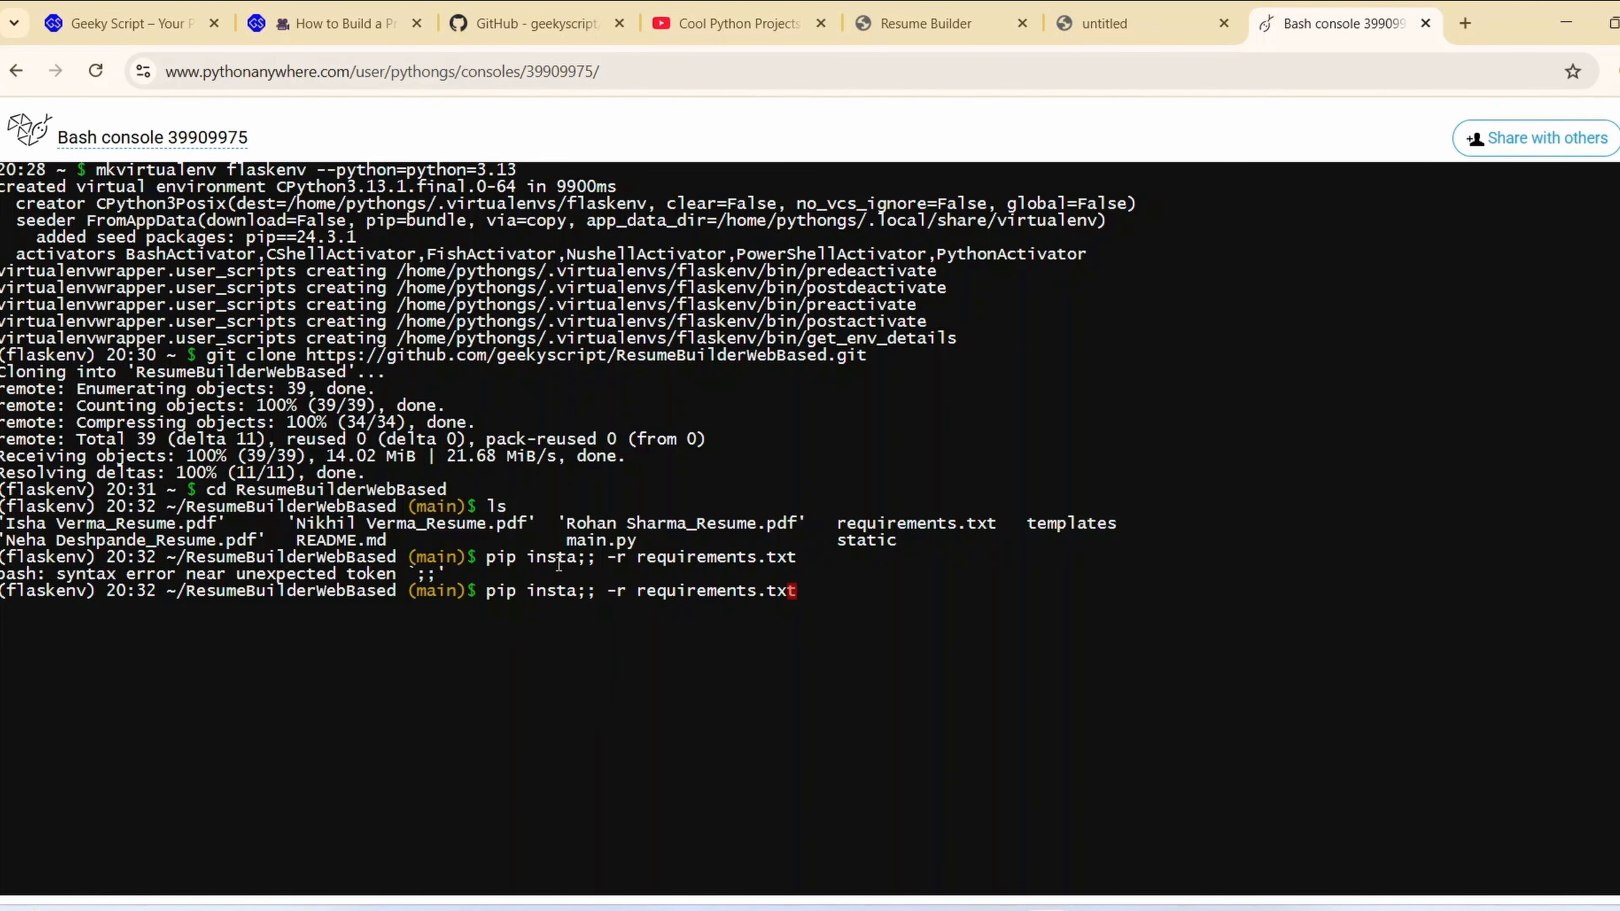
key("Right")
key("Right")
key("Right")
key("BackSpace")
key("BackSpace")
type("ll")
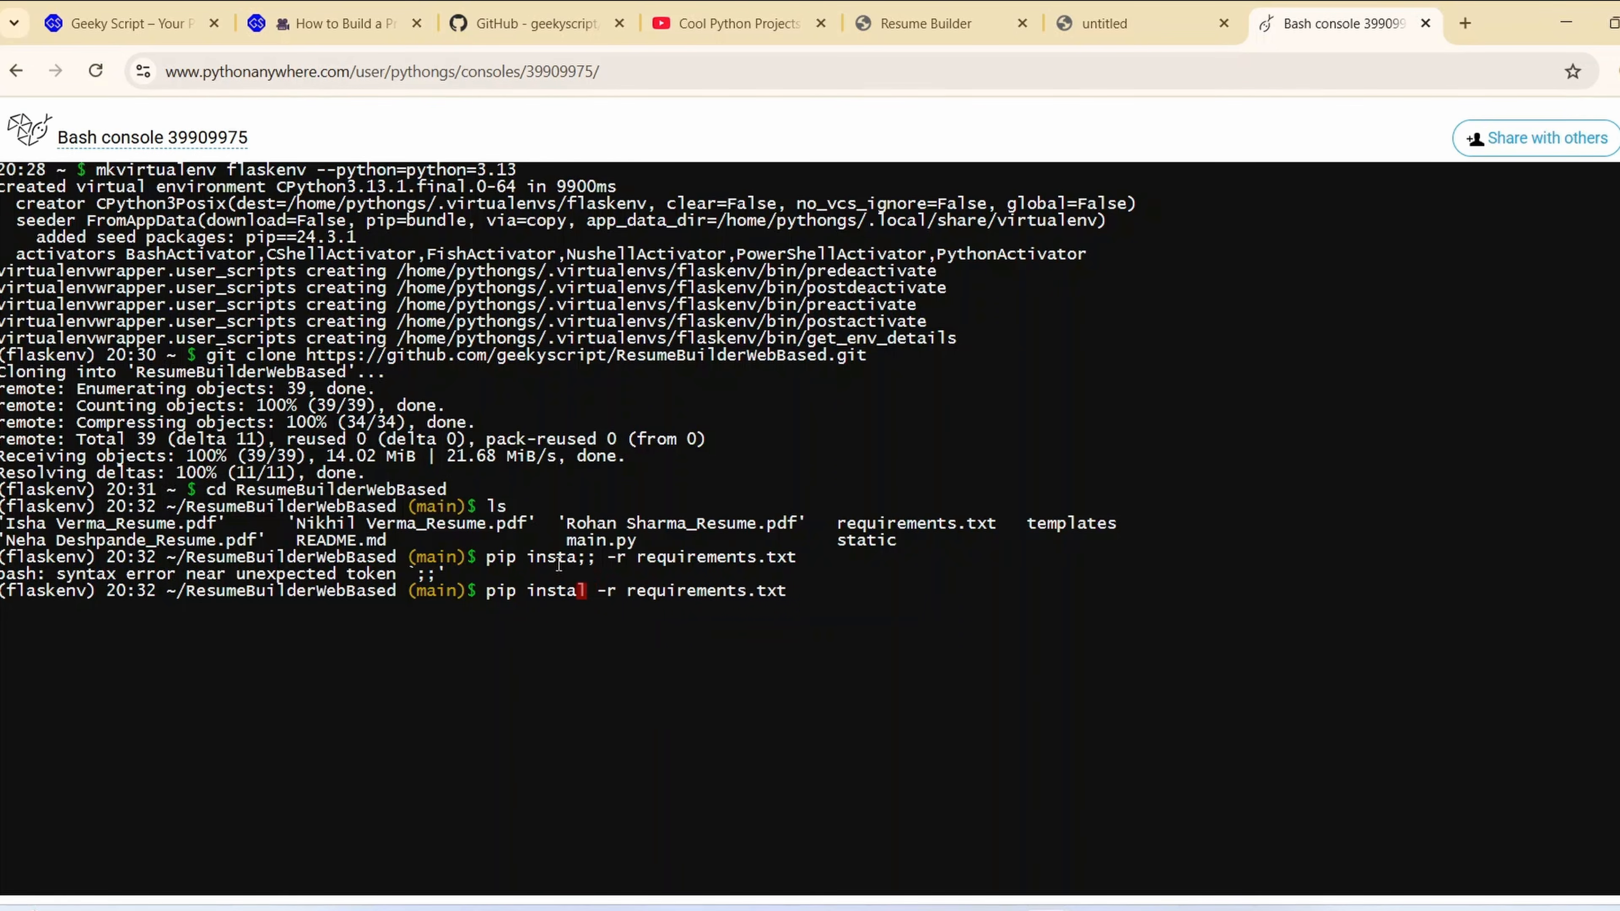
key("Return")
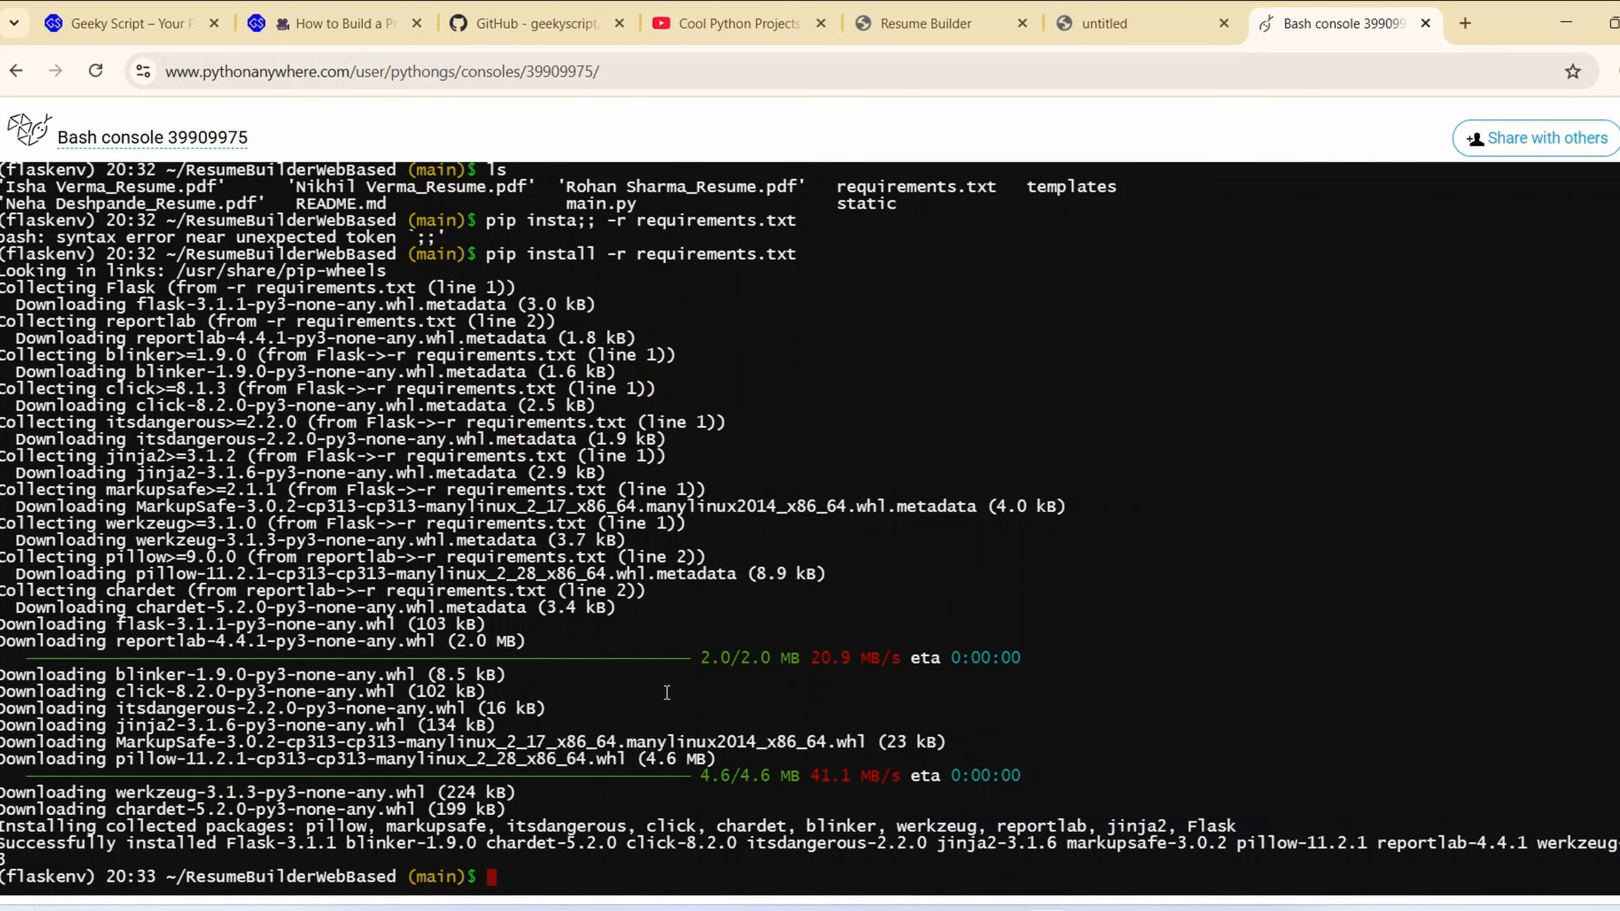
Leave the console, open the web app's configuration page and review its Code and Virtualenv settings
left_click(31, 124)
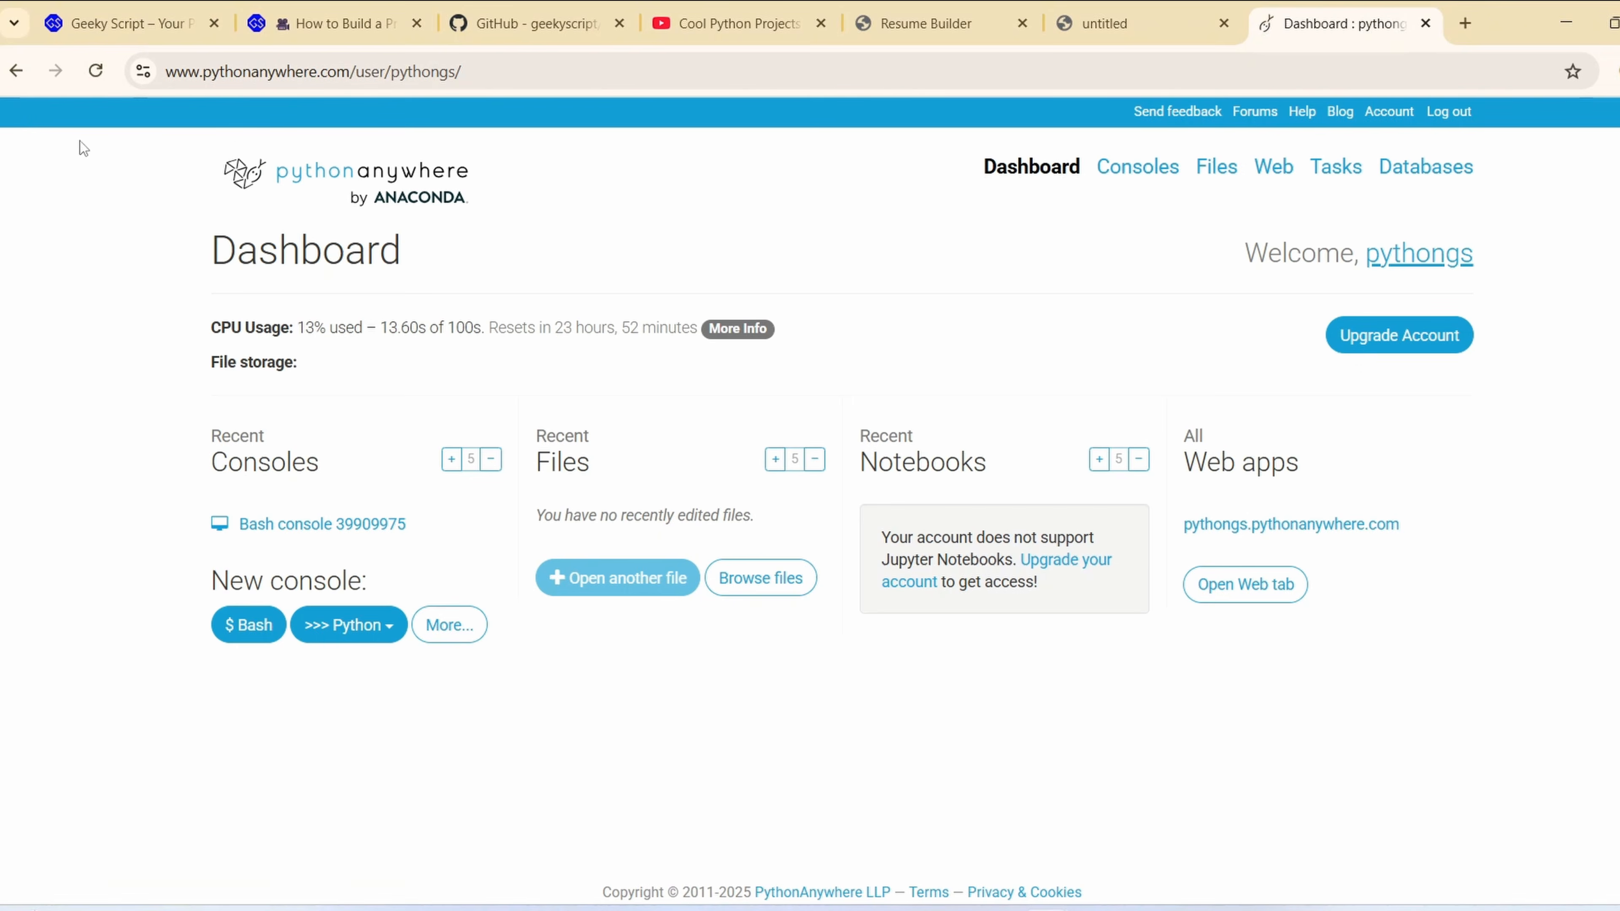
left_click(1268, 180)
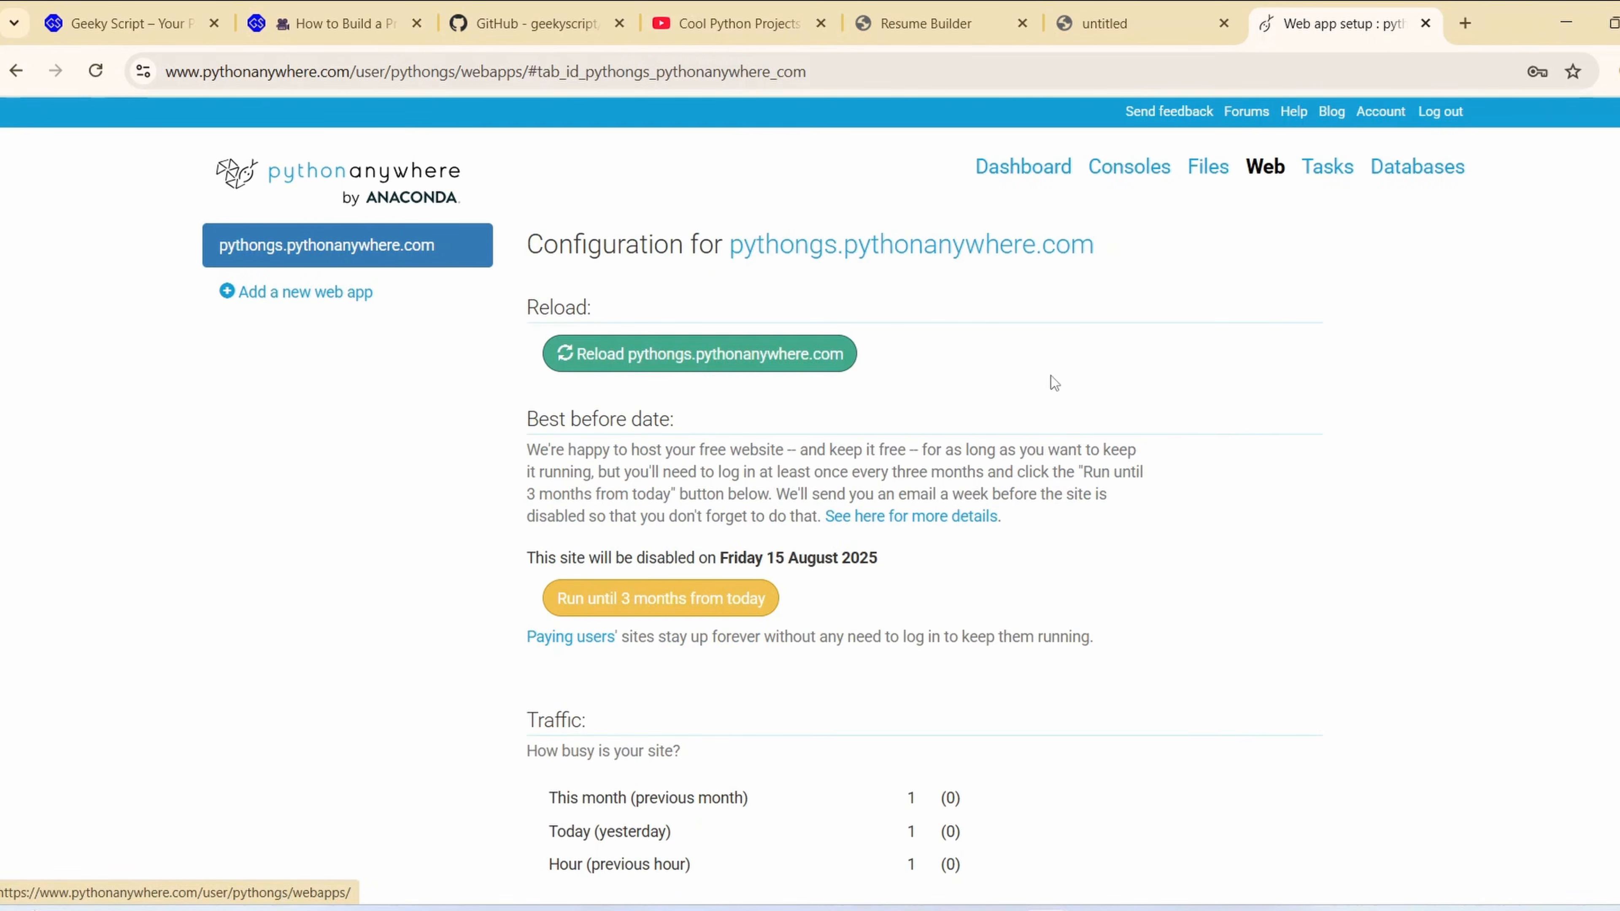
scroll(1061, 347, "down", 8)
scroll(1061, 348, "down", 2)
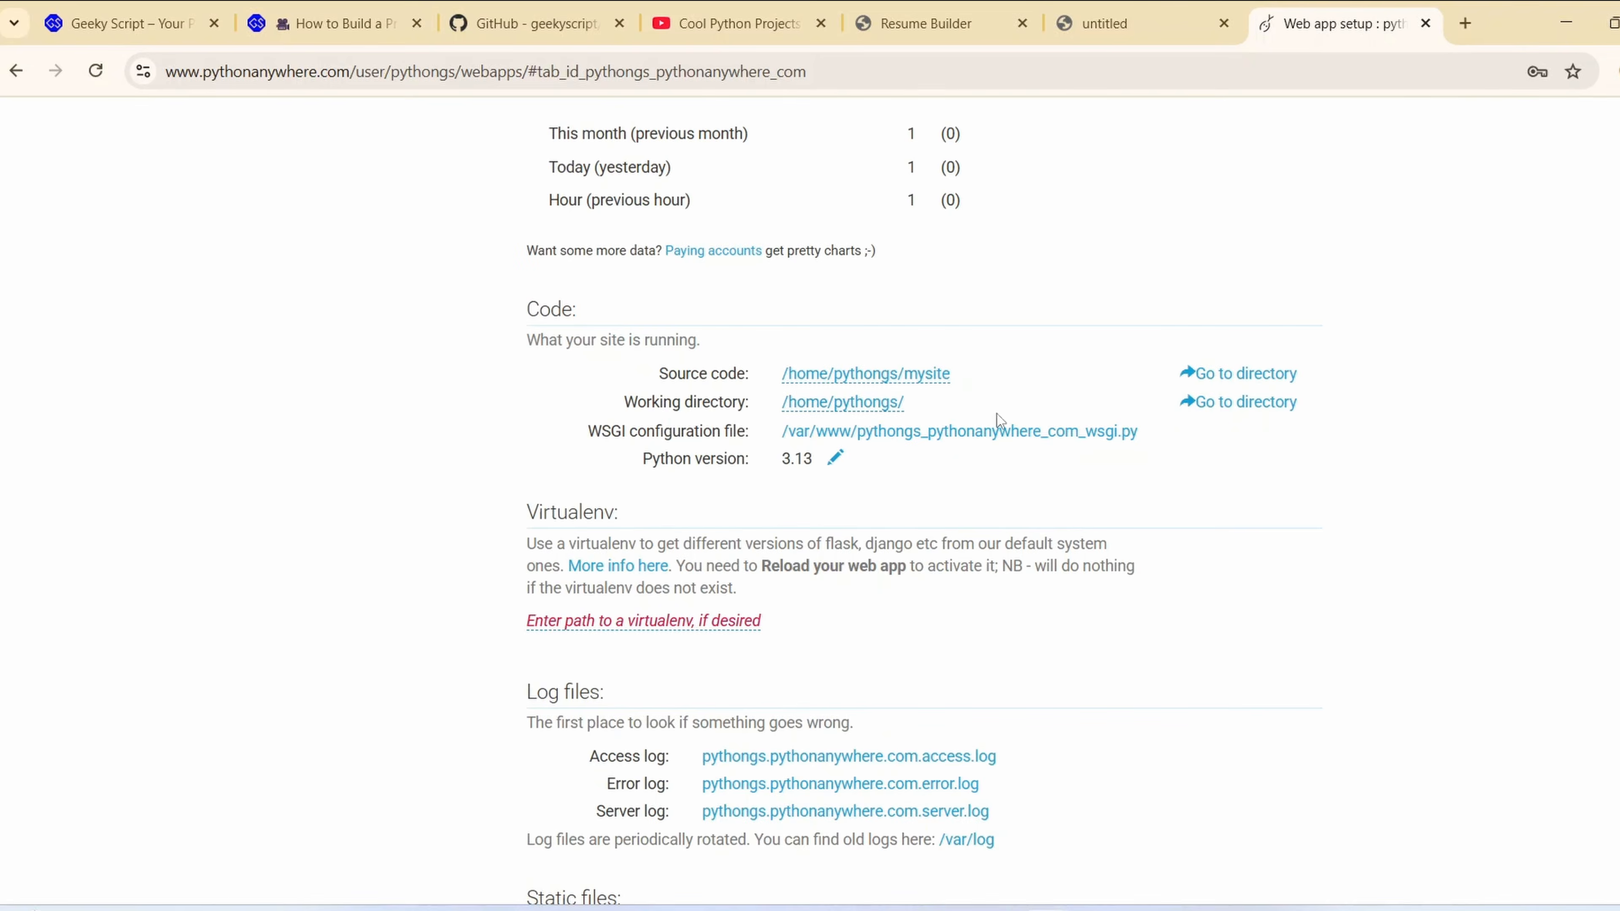
scroll(987, 514, "up", 10)
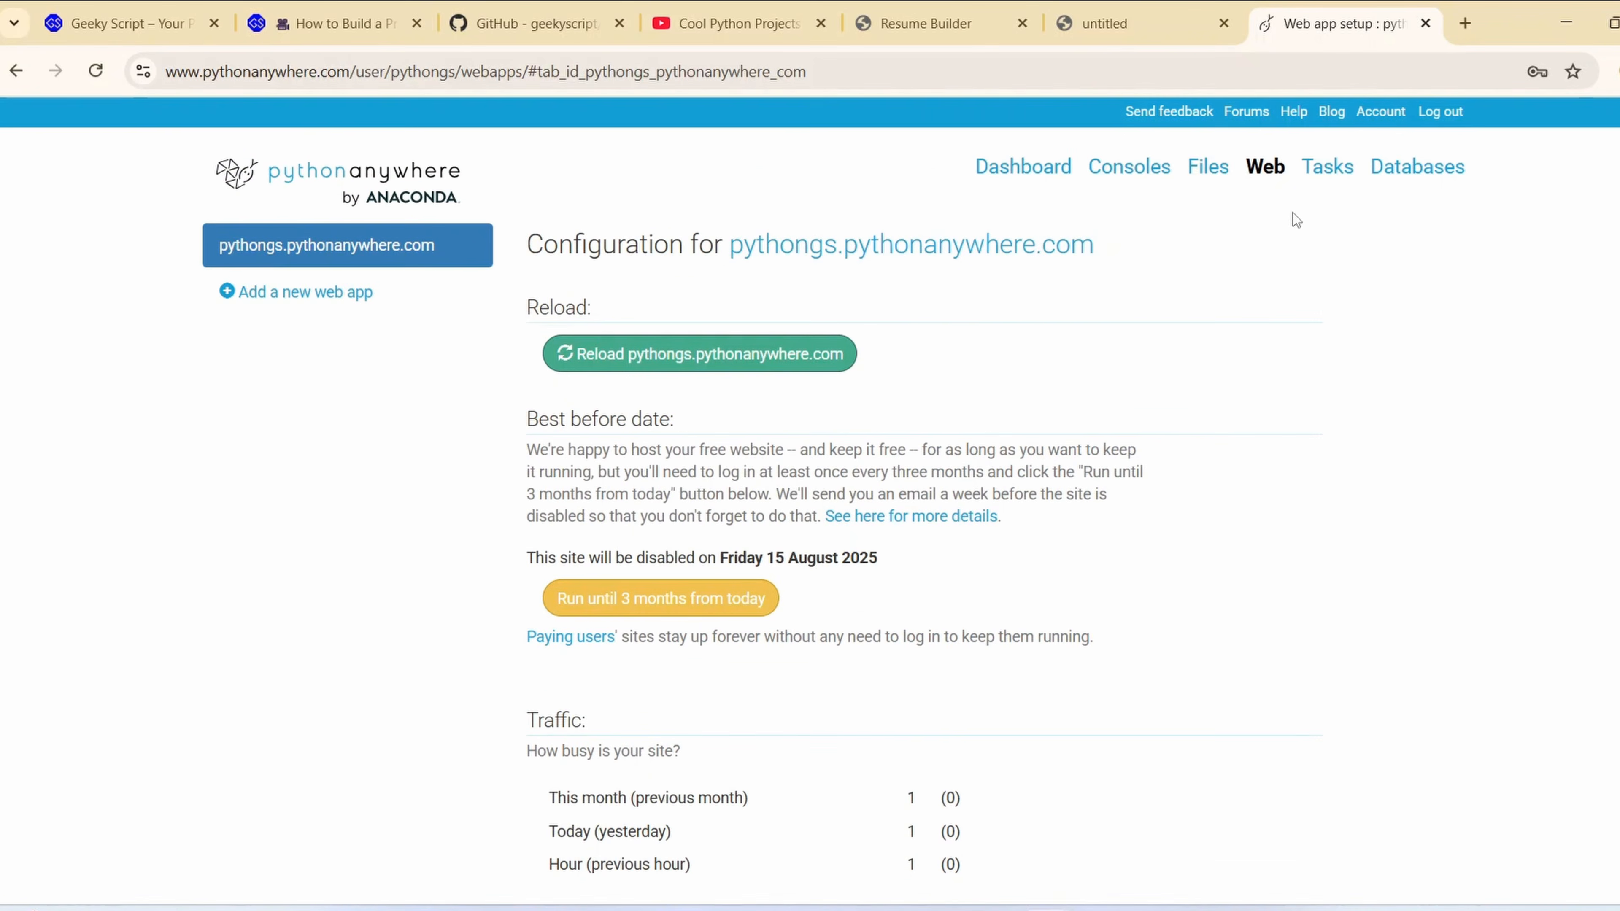
Open the ResumeBuilderWebBased directory among the account's files and copy its full path
left_click(1210, 178)
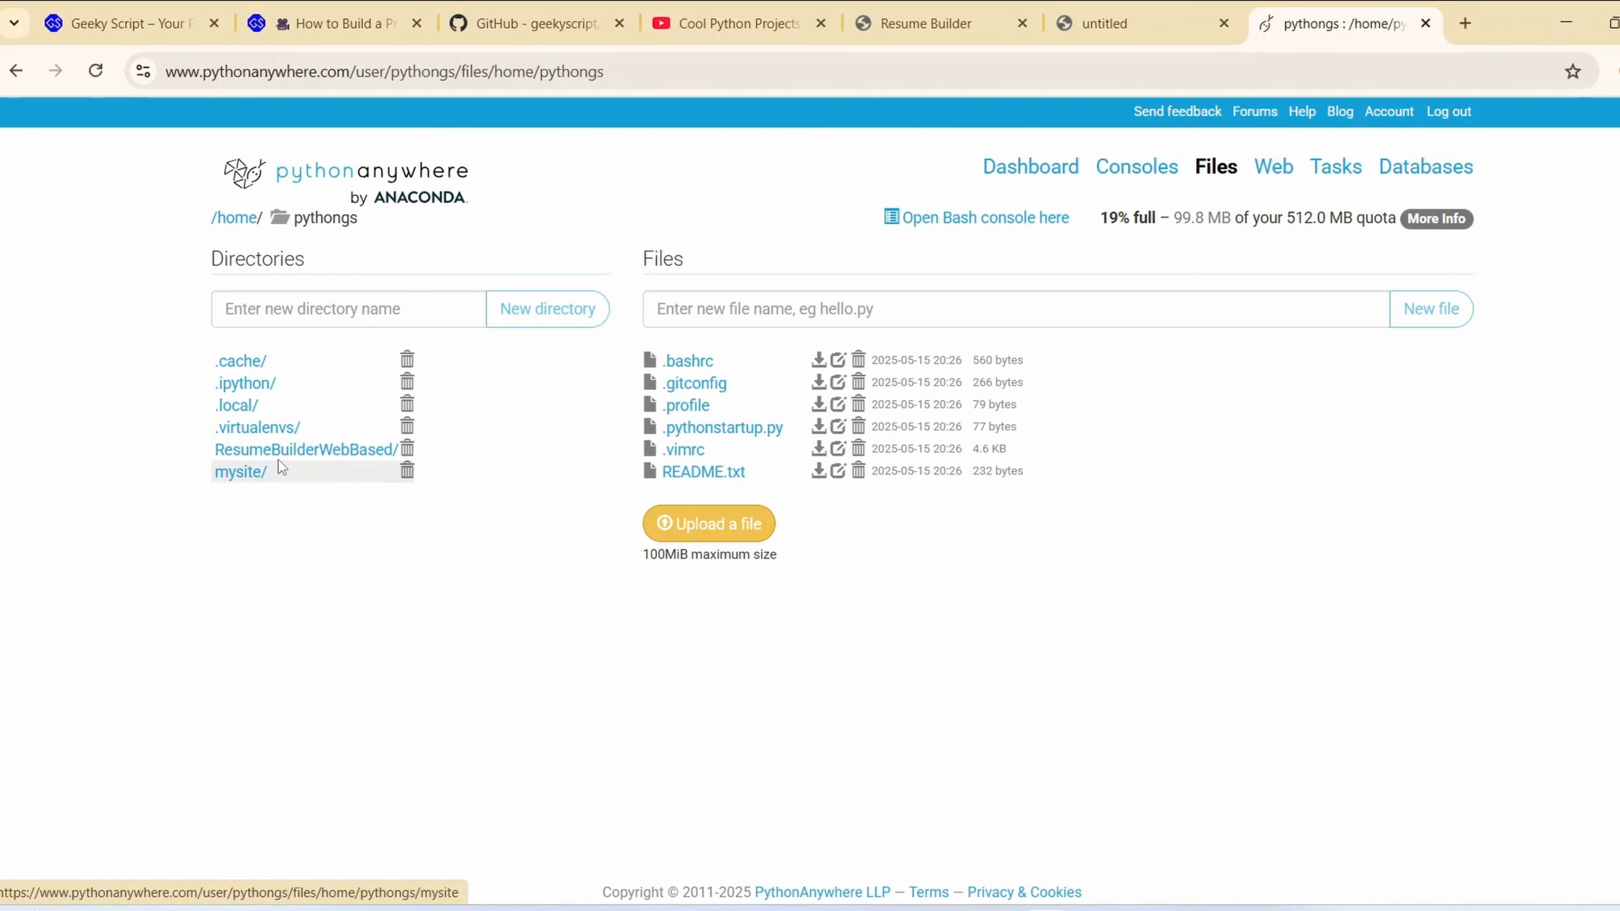
left_click(331, 461)
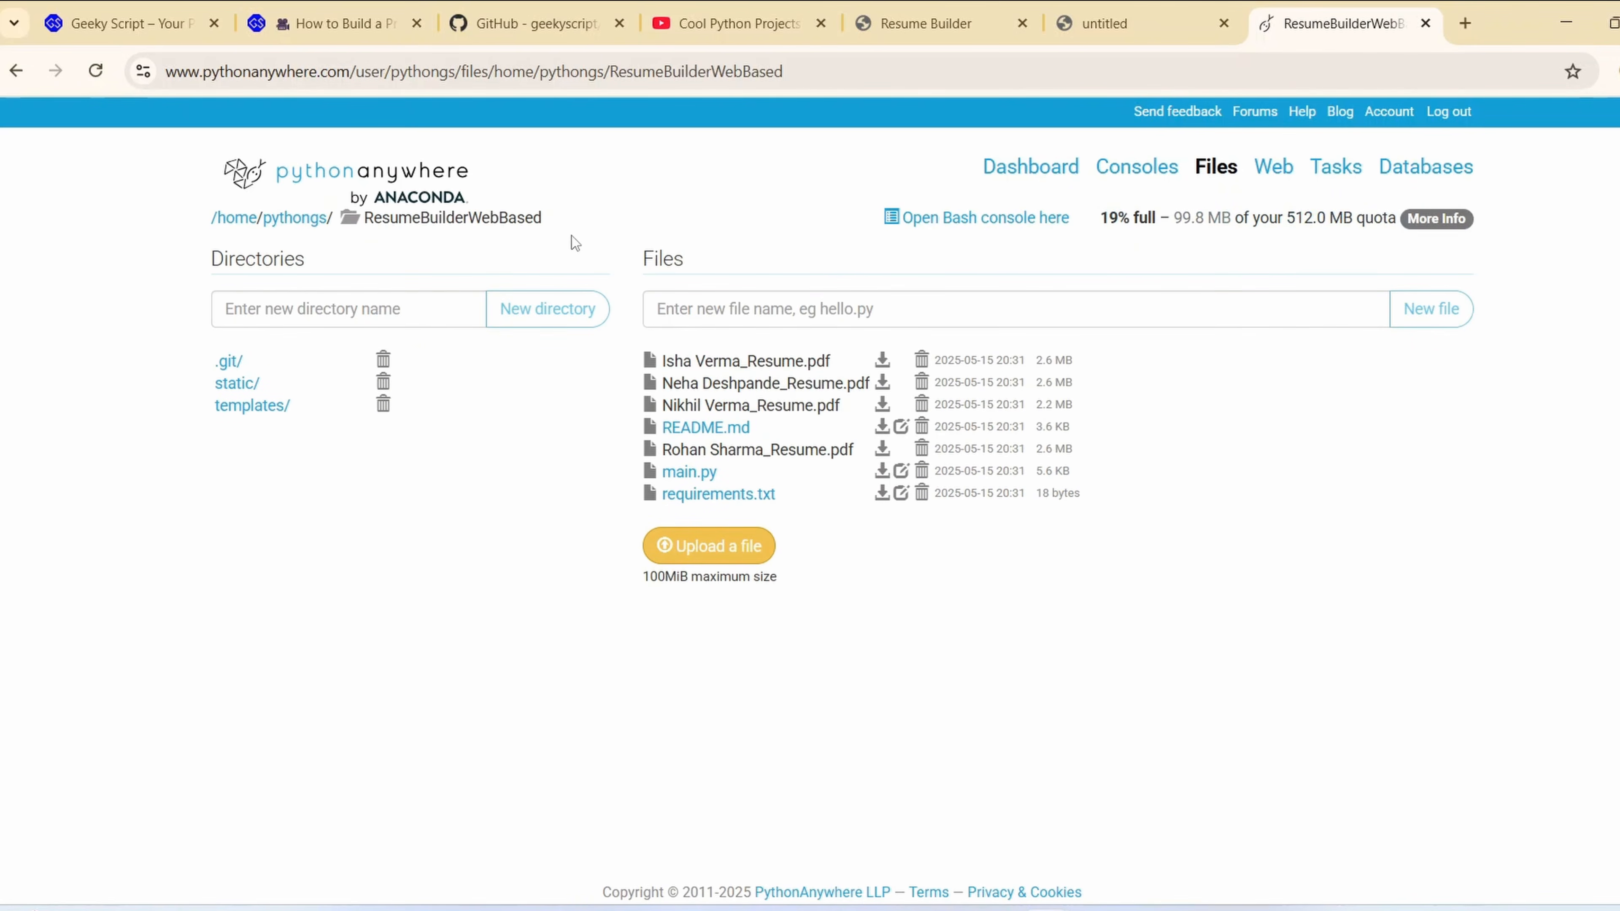
left_click_drag(563, 216, 210, 219)
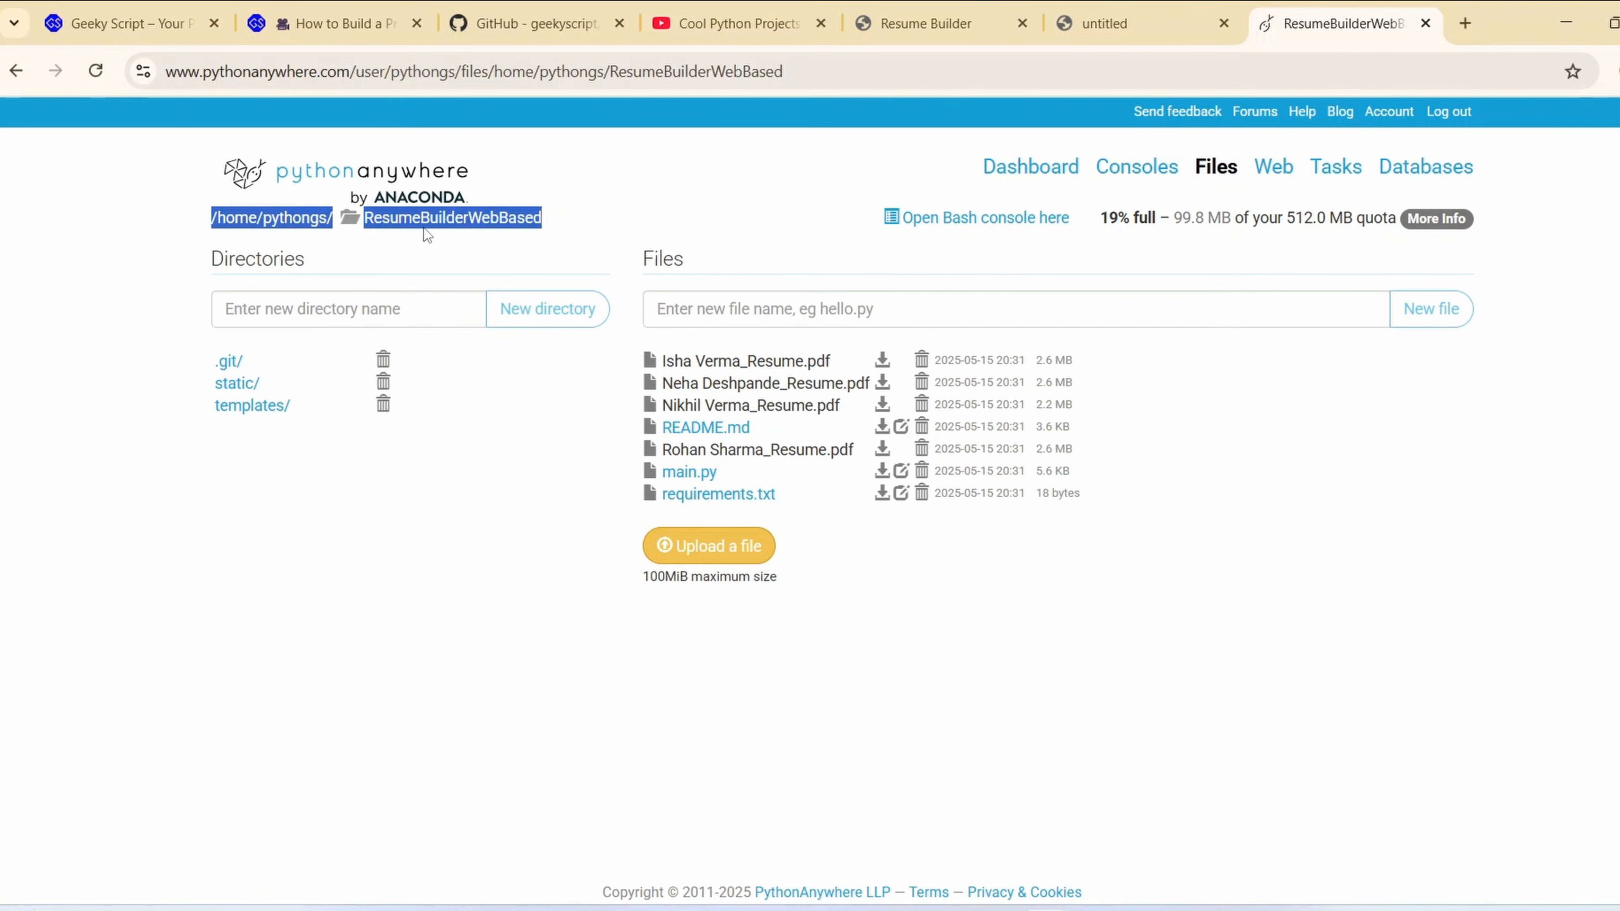
right_click(434, 216)
left_click(472, 242)
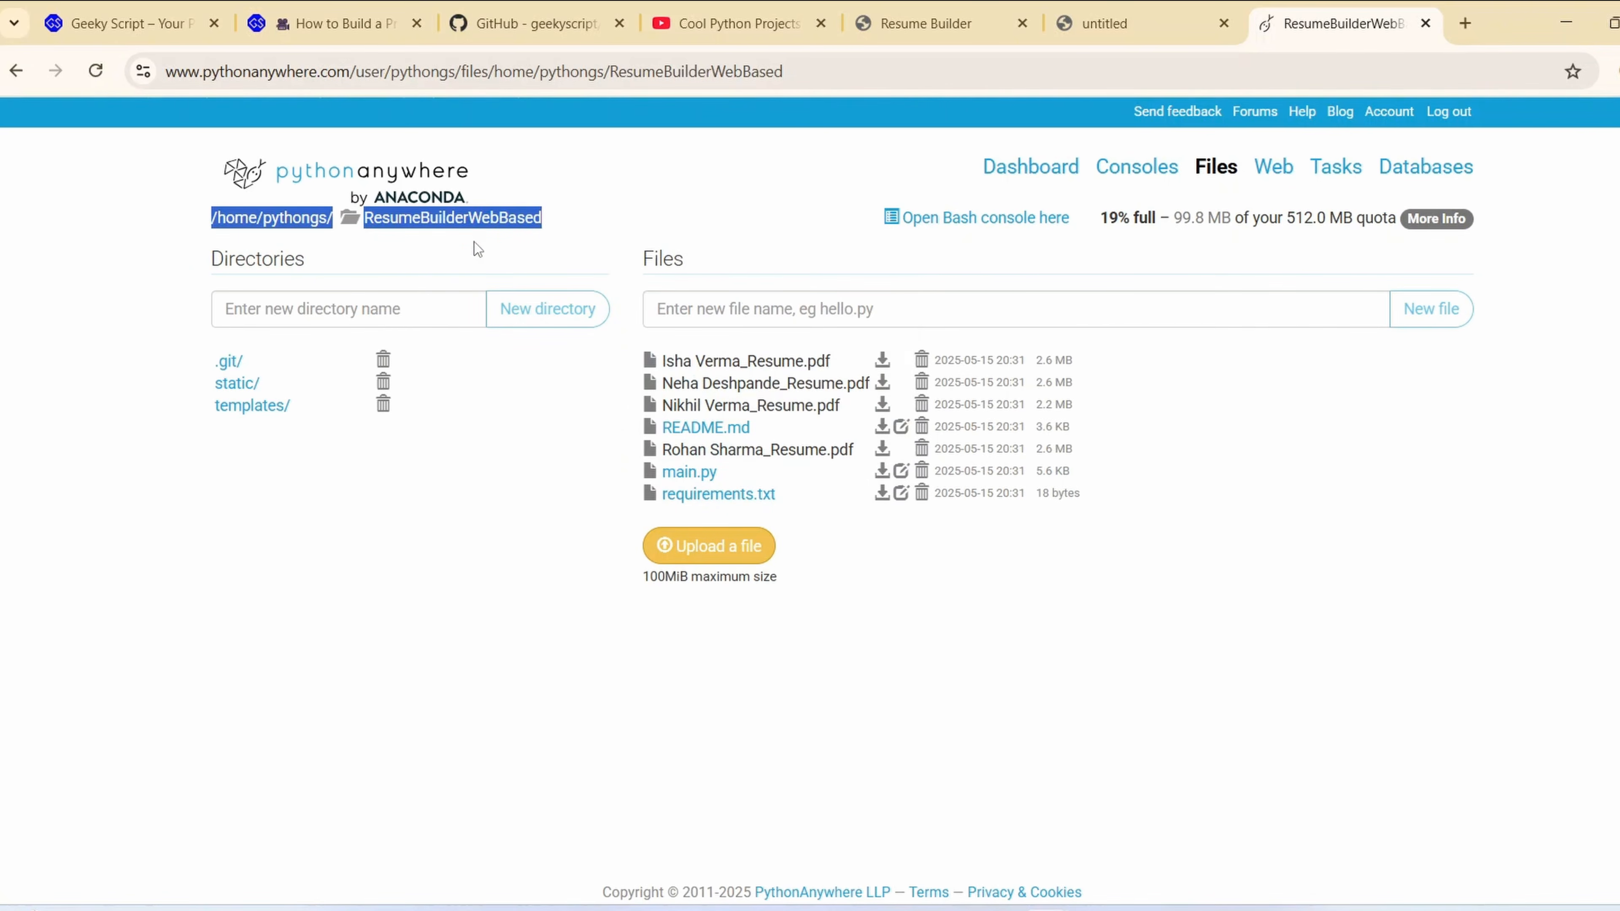
Set the web app's source code path to /home/pythongs/ResumeBuilderWebBased
left_click(1276, 178)
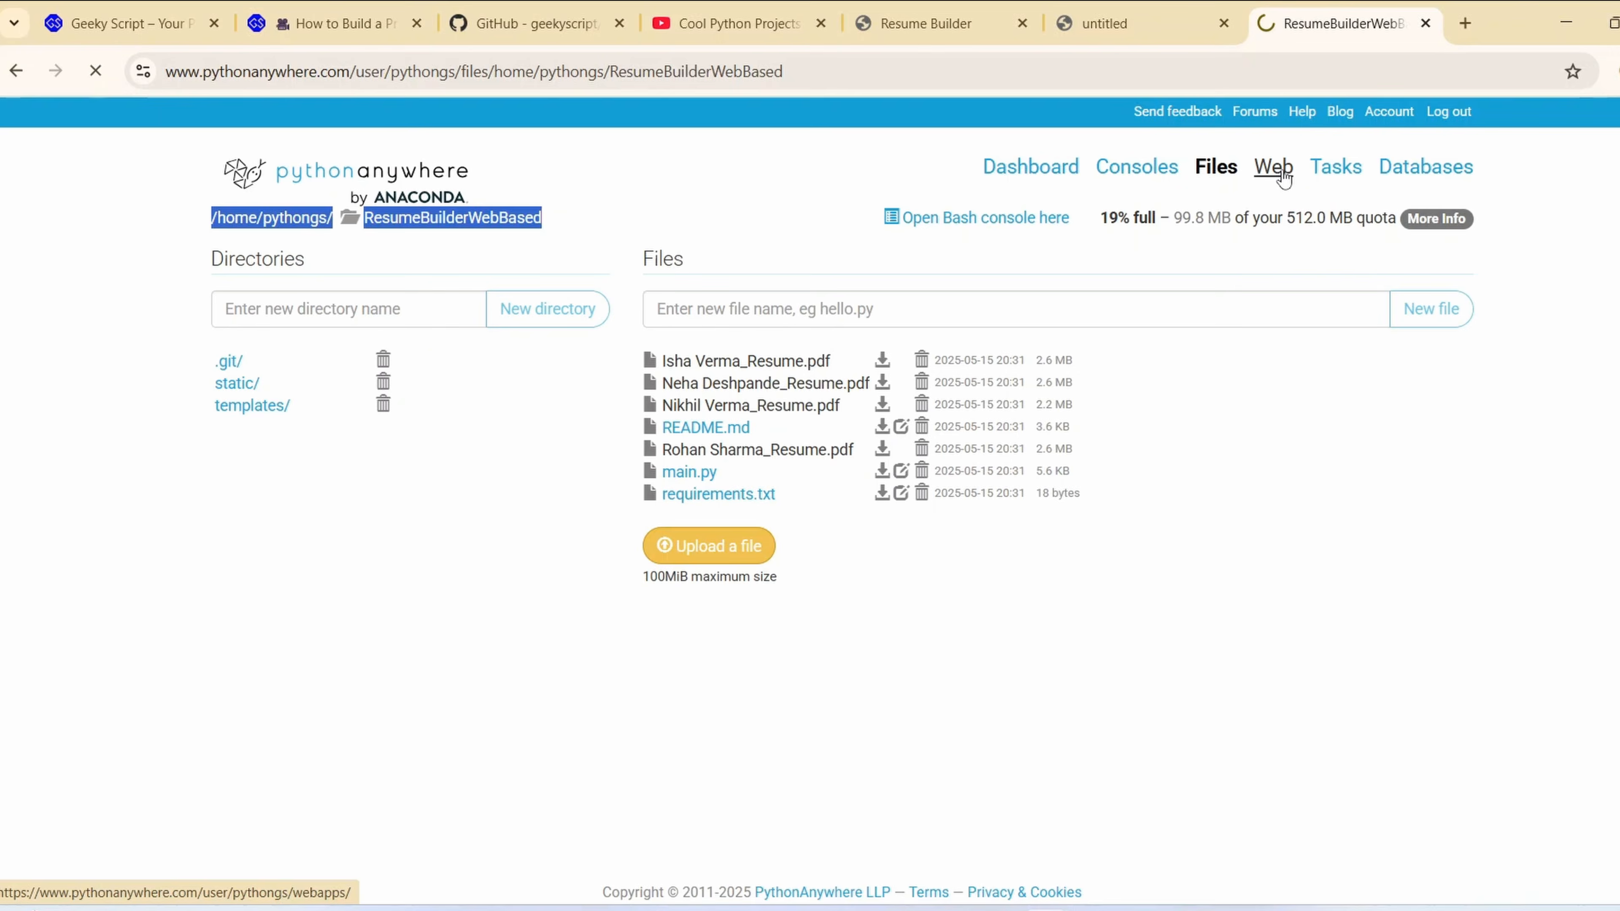
scroll(966, 408, "down", 8)
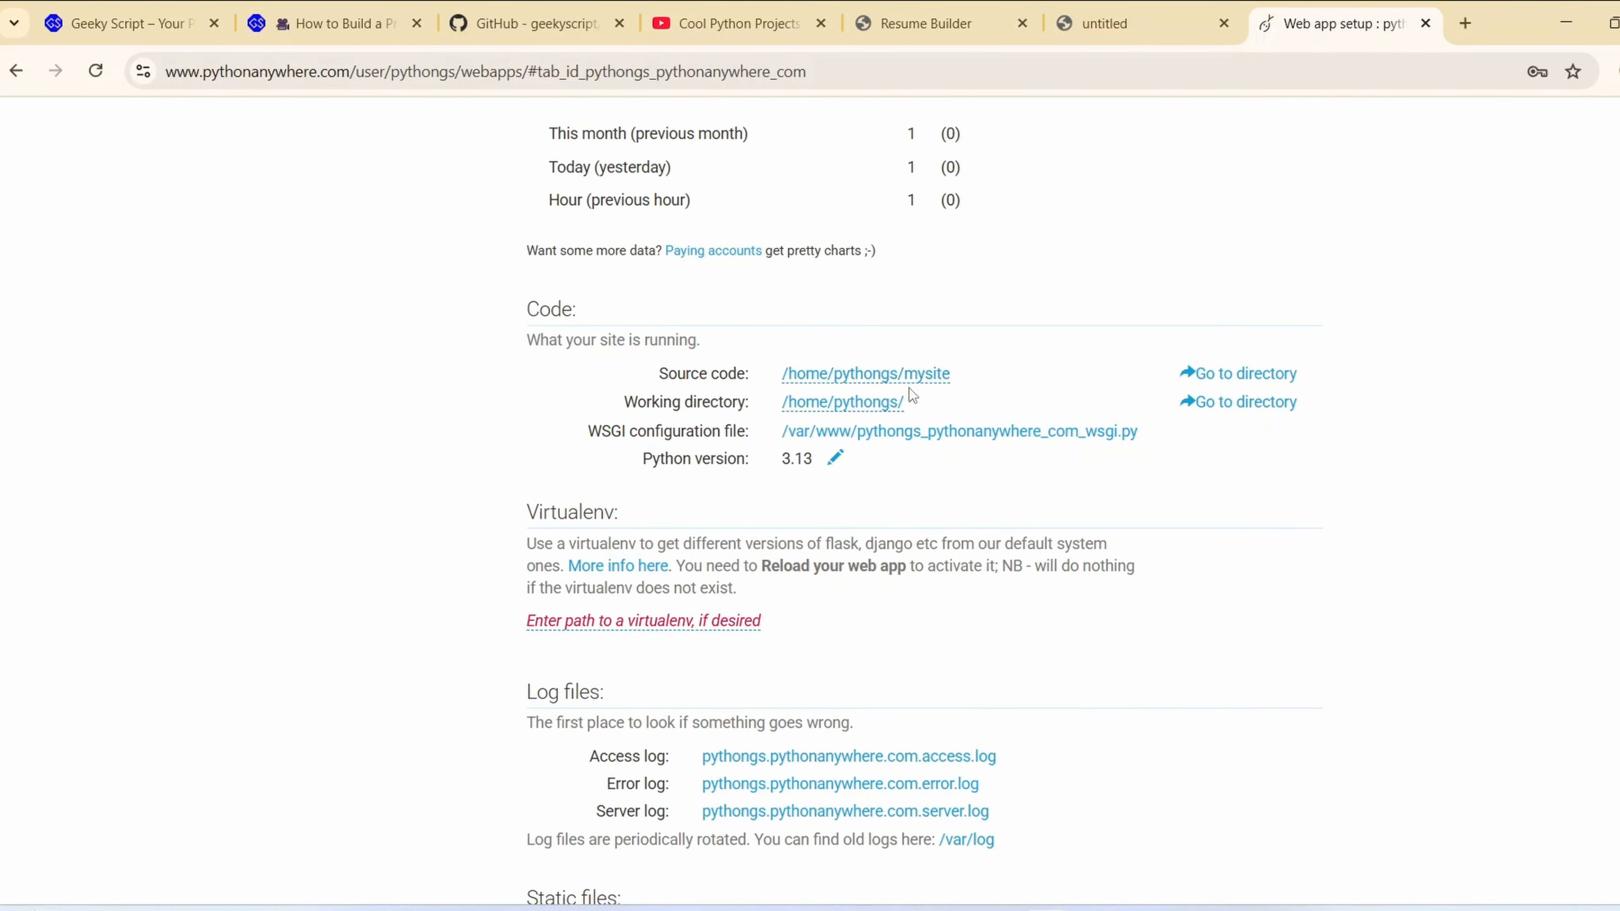
left_click(919, 384)
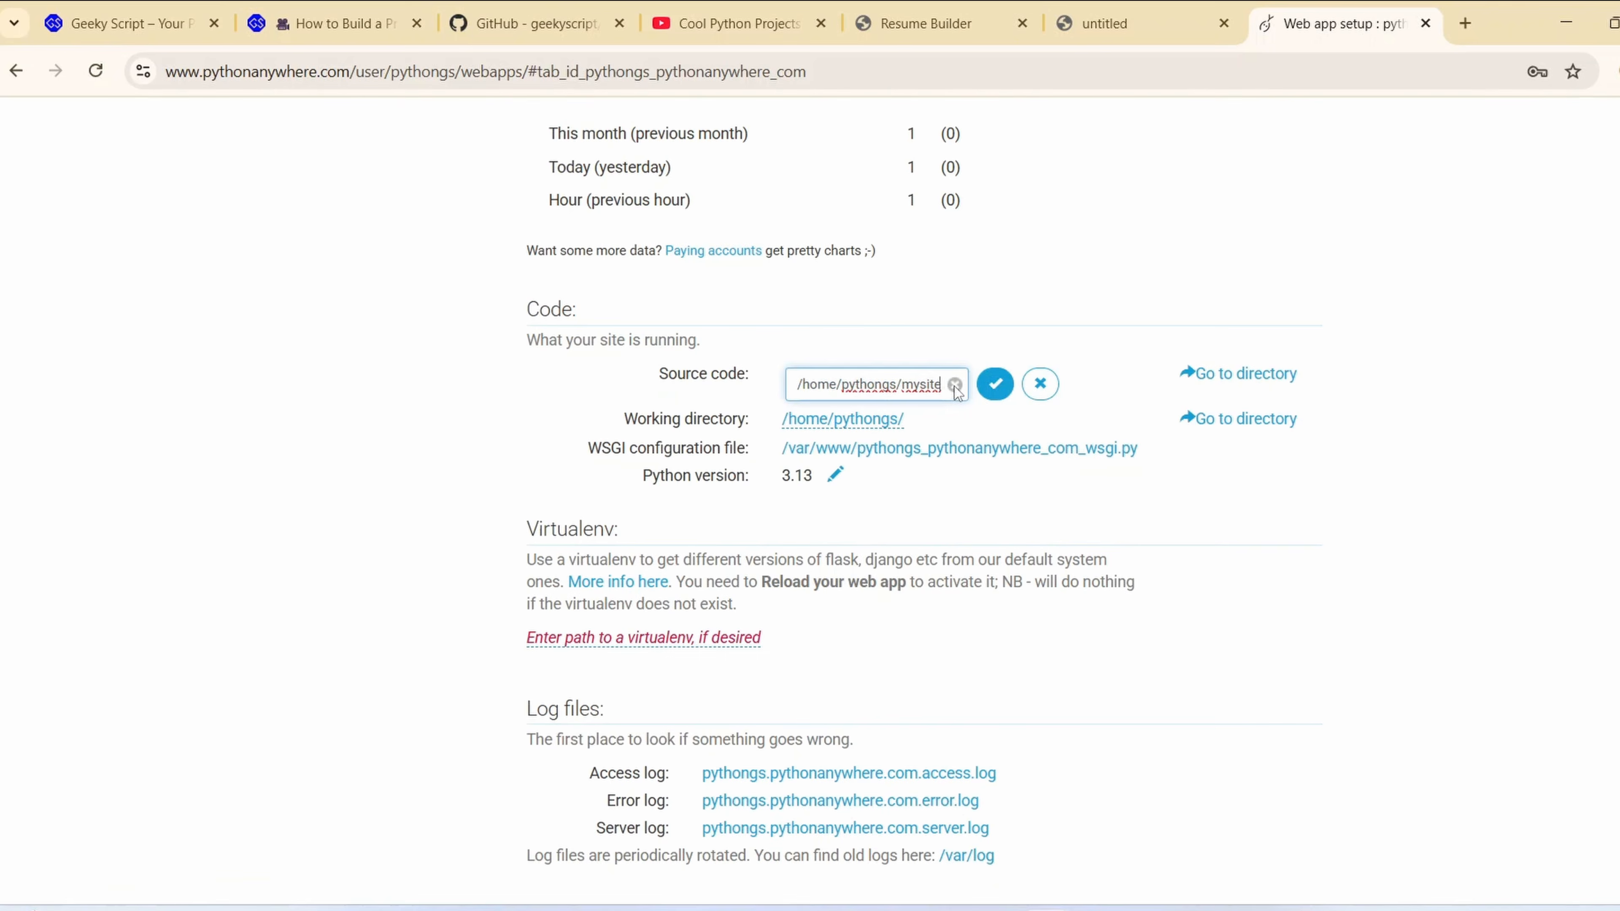
key("ctrl+a")
key("BackSpace")
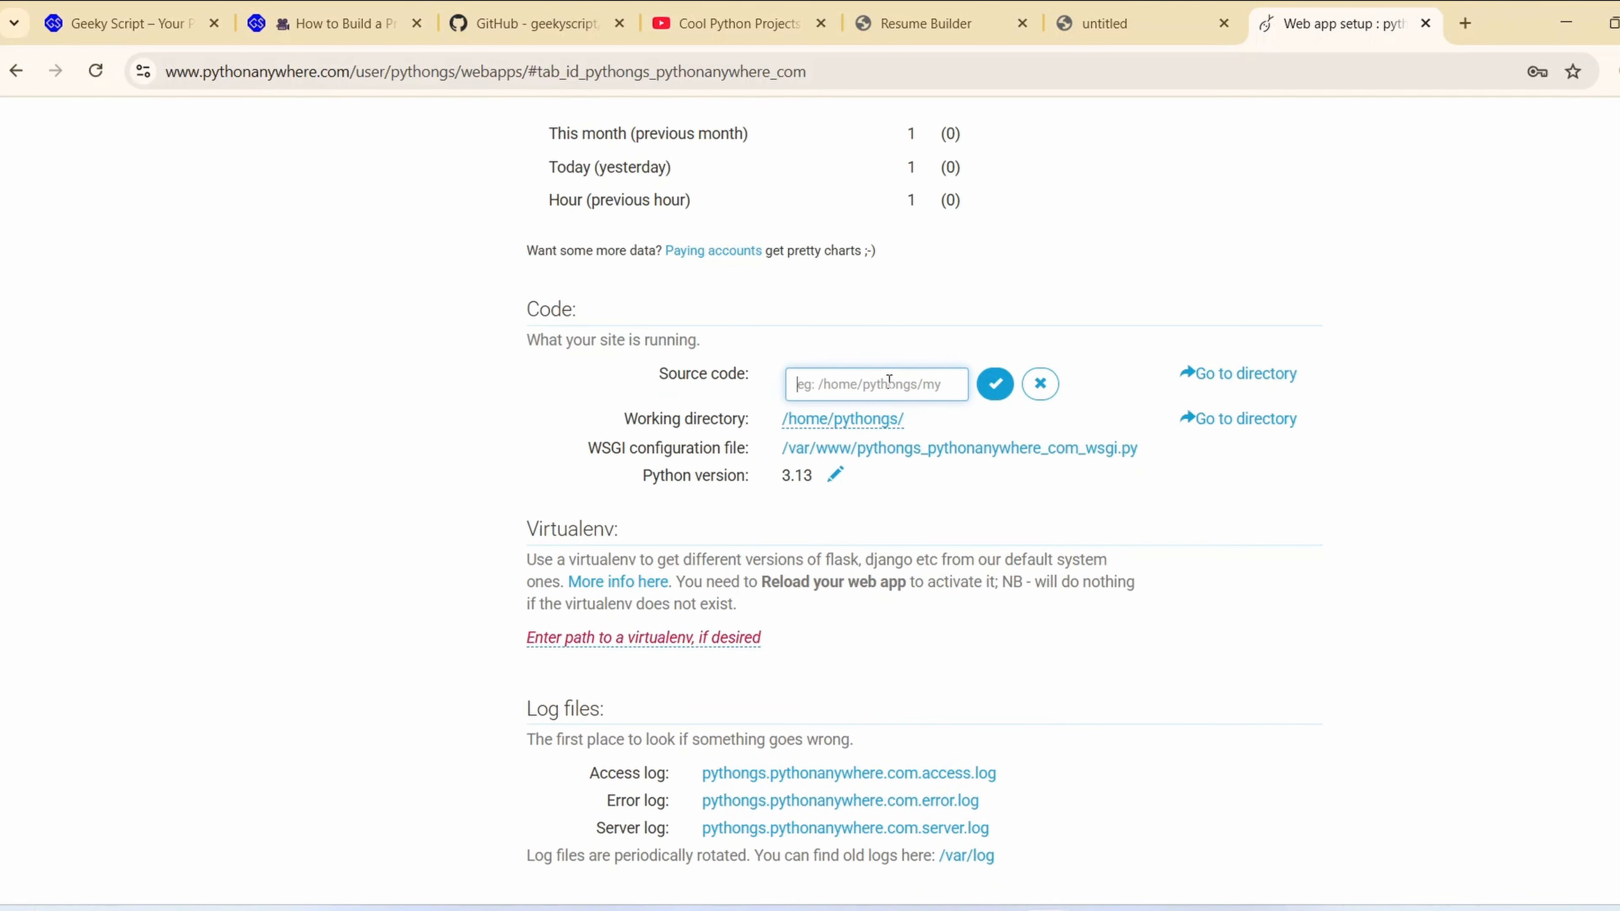
key("ctrl+v")
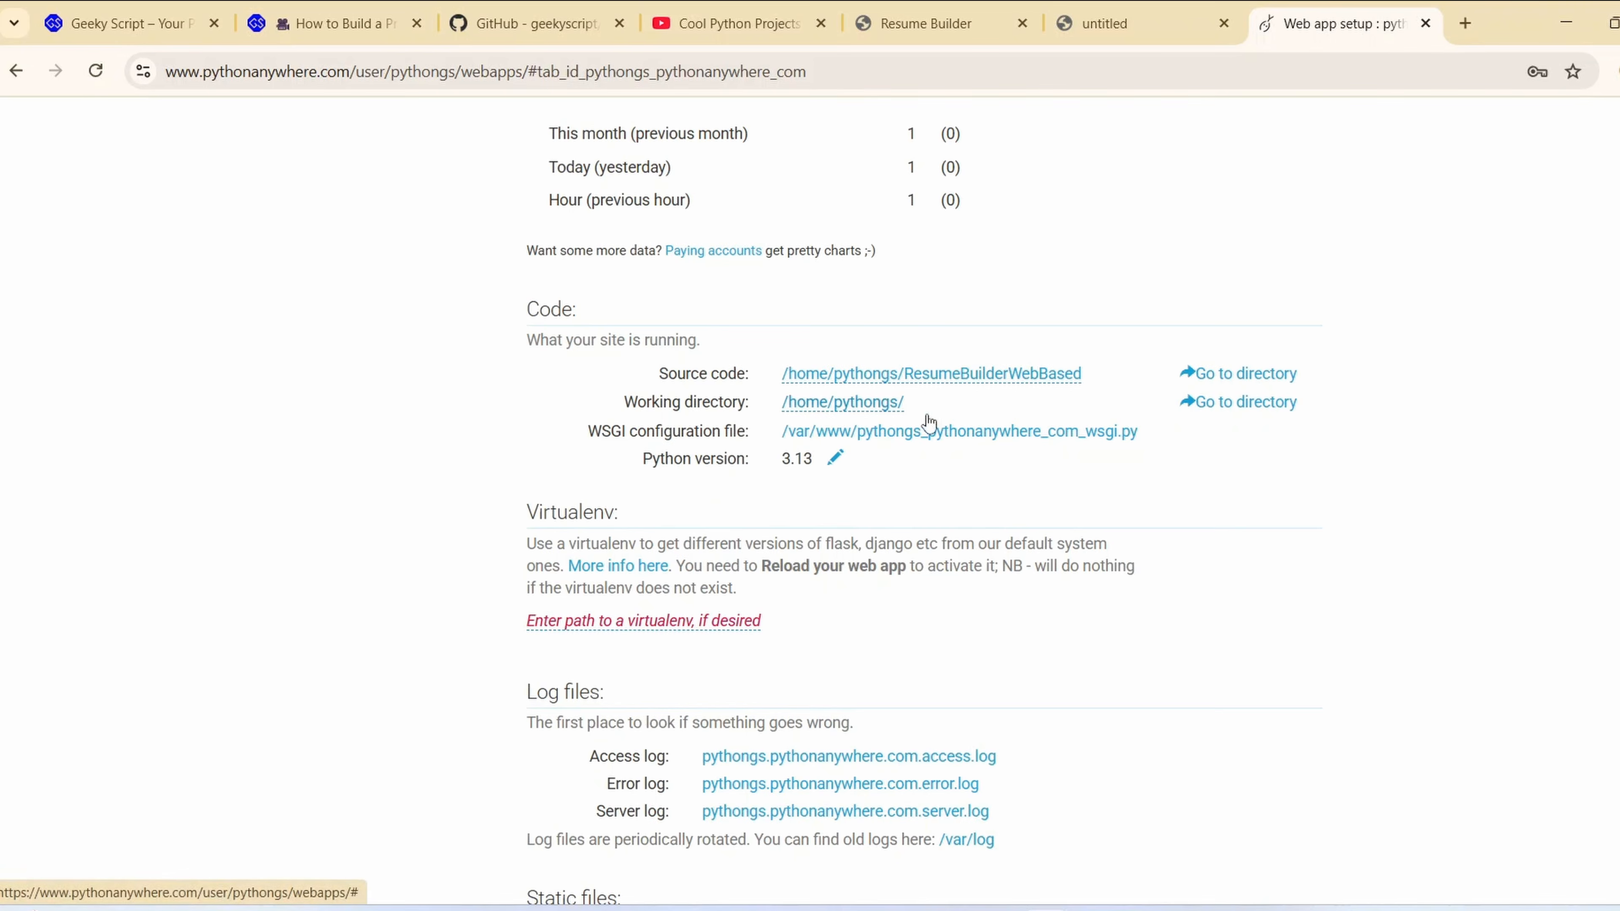
Set the web app's working directory to /home/pythongs/ResumeBuilderWebBased
left_click(891, 414)
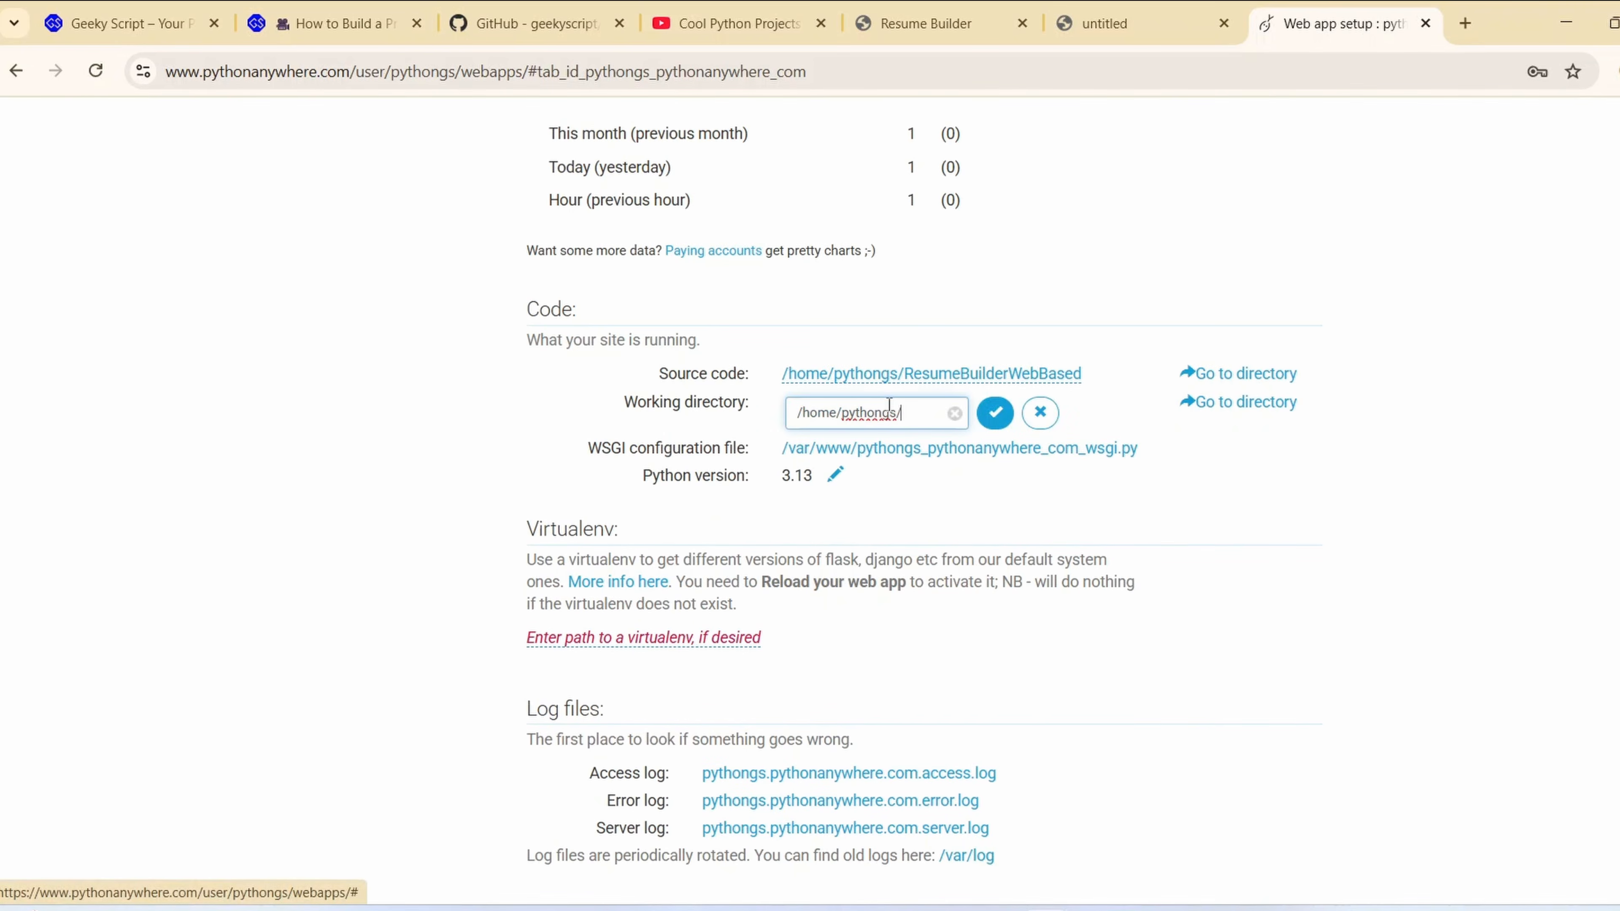
left_click(955, 414)
key("ctrl+v")
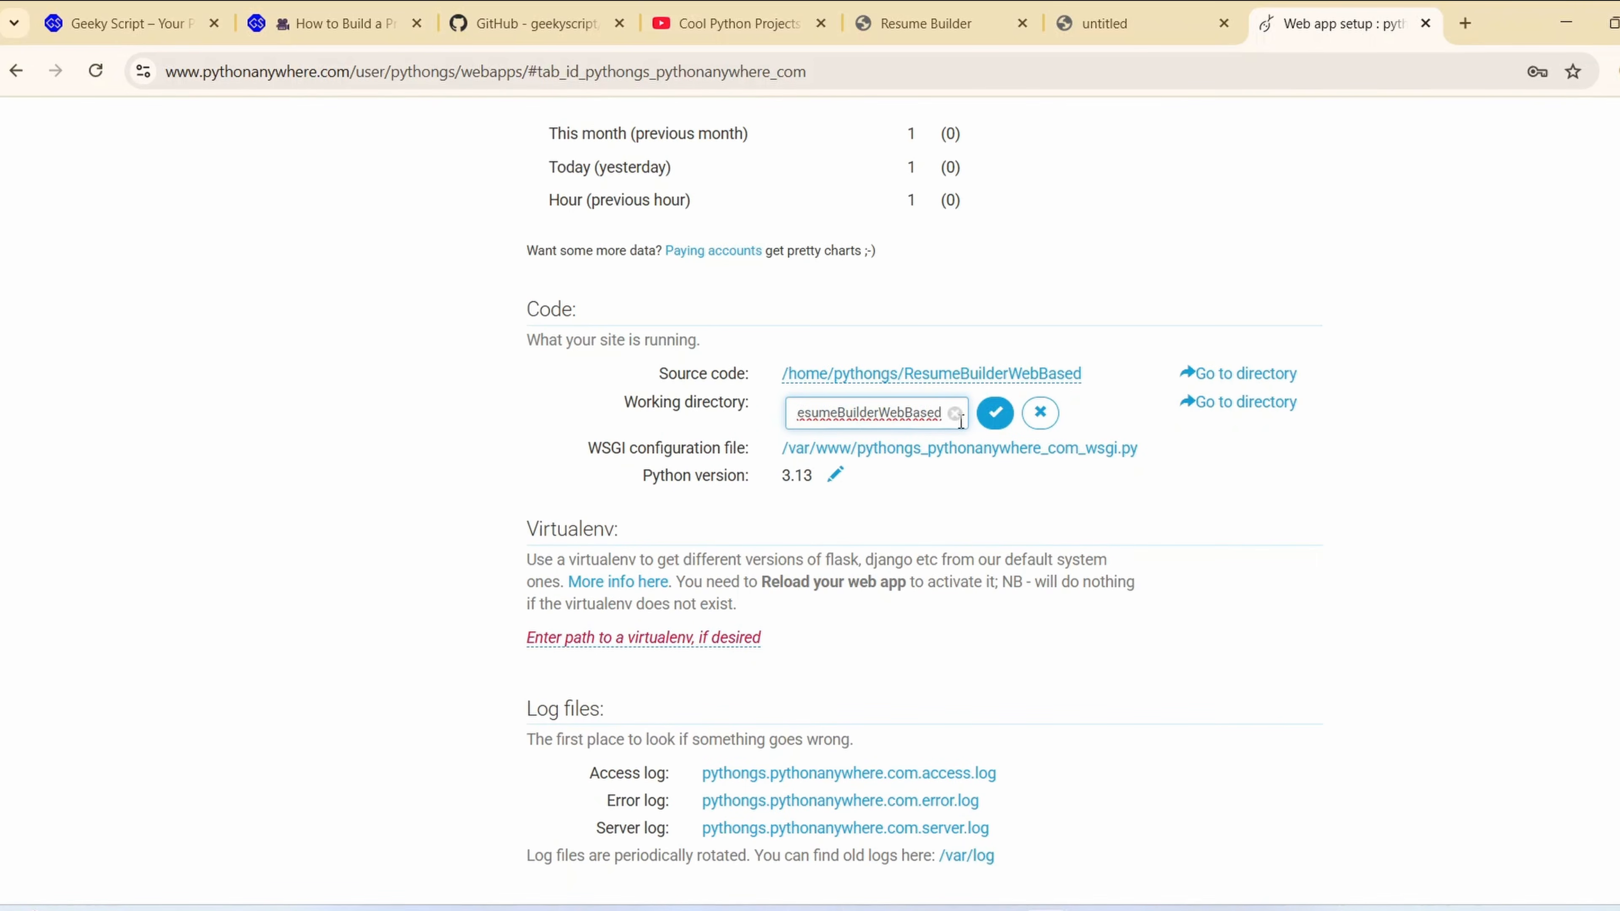
left_click(995, 413)
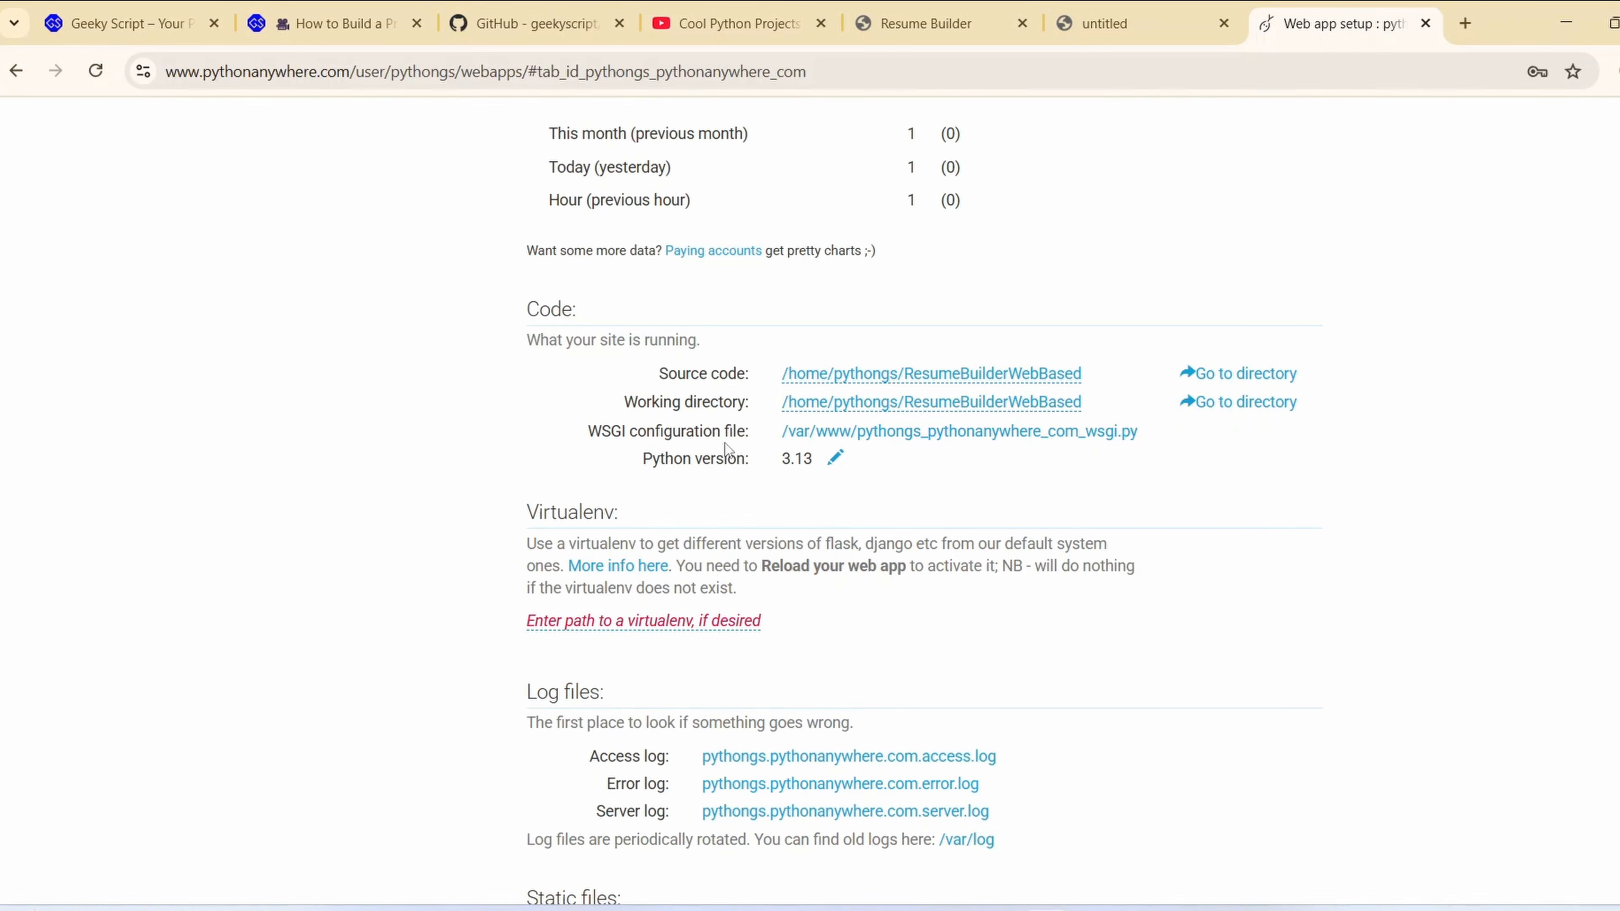
Open the WSGI configuration file and check main.py in the GitHub repository for the Flask app variable, then return to the WSGI file
left_click(1011, 434)
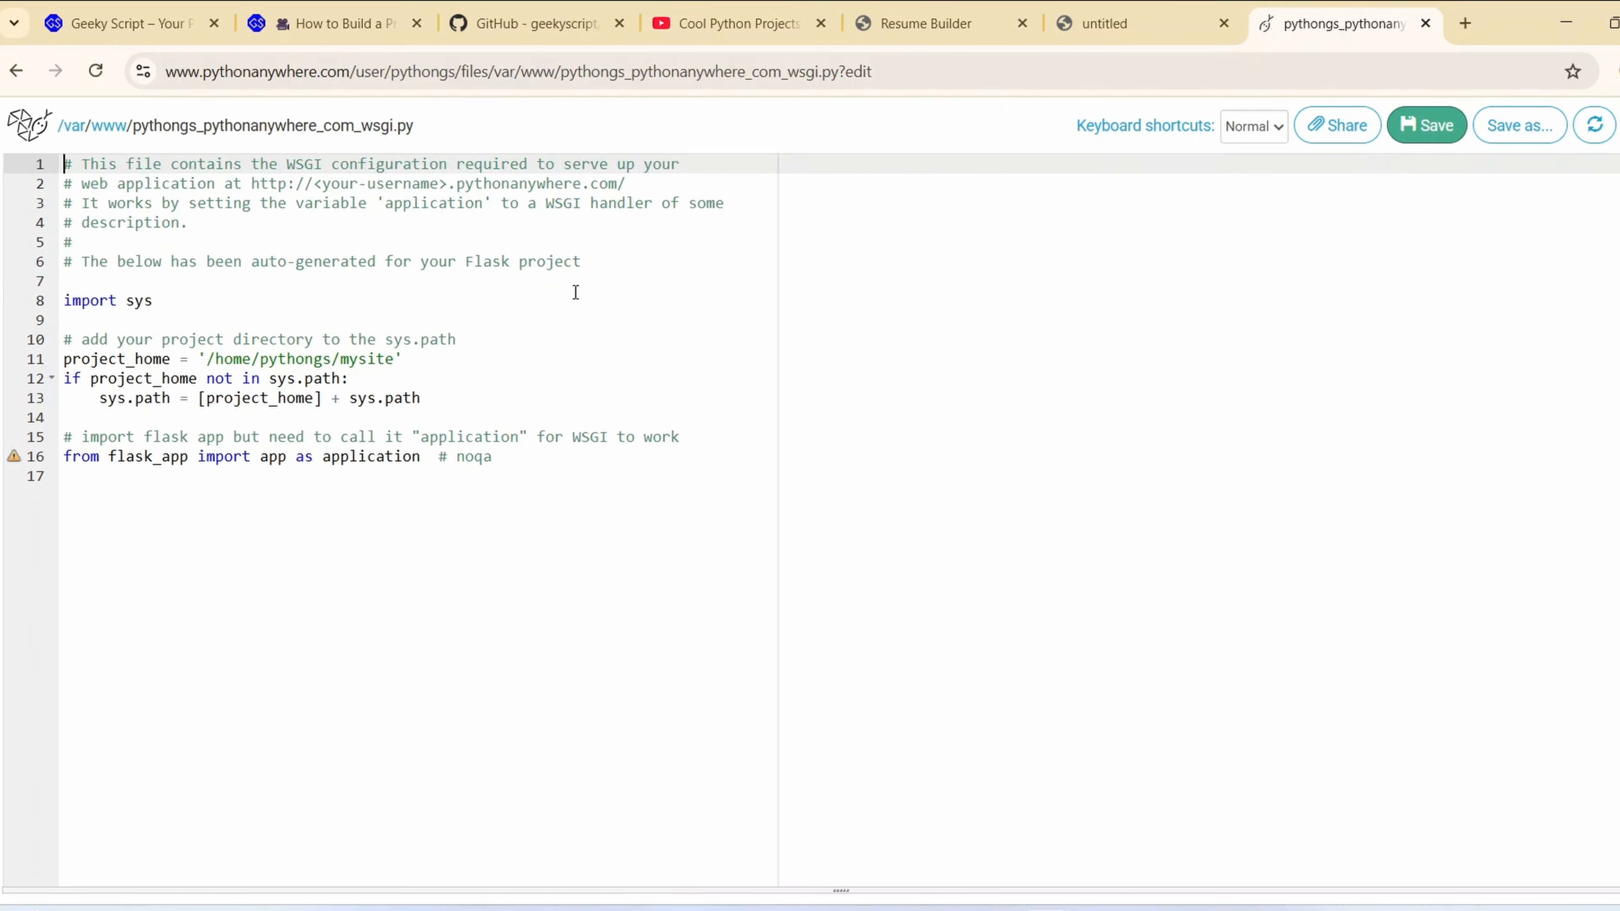
left_click(567, 29)
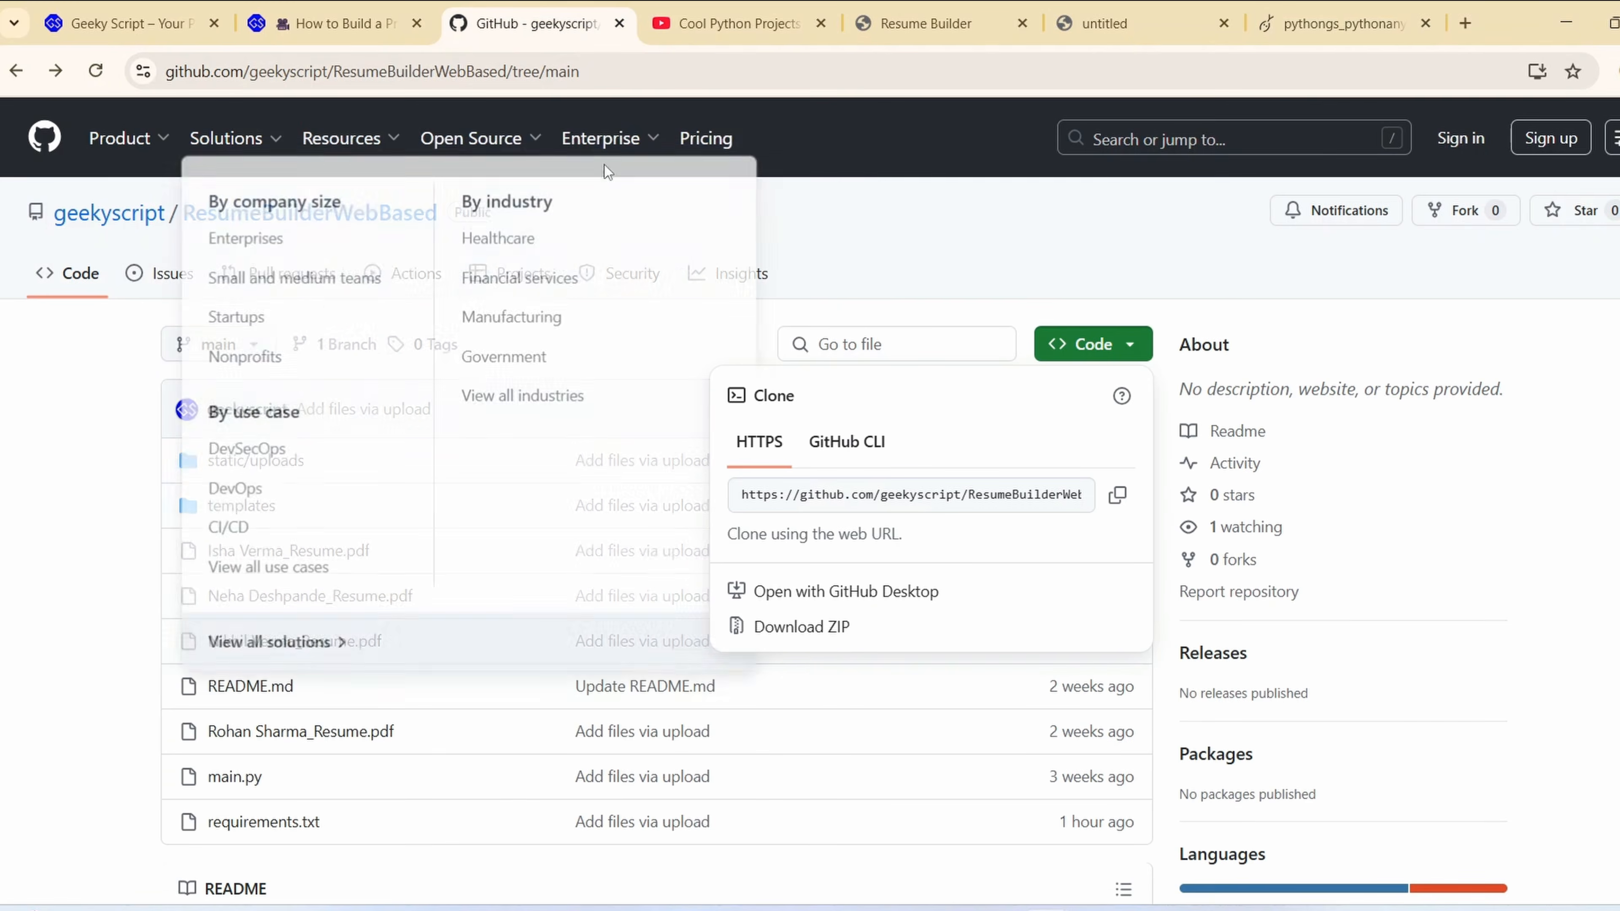
scroll(483, 349, "down", 3)
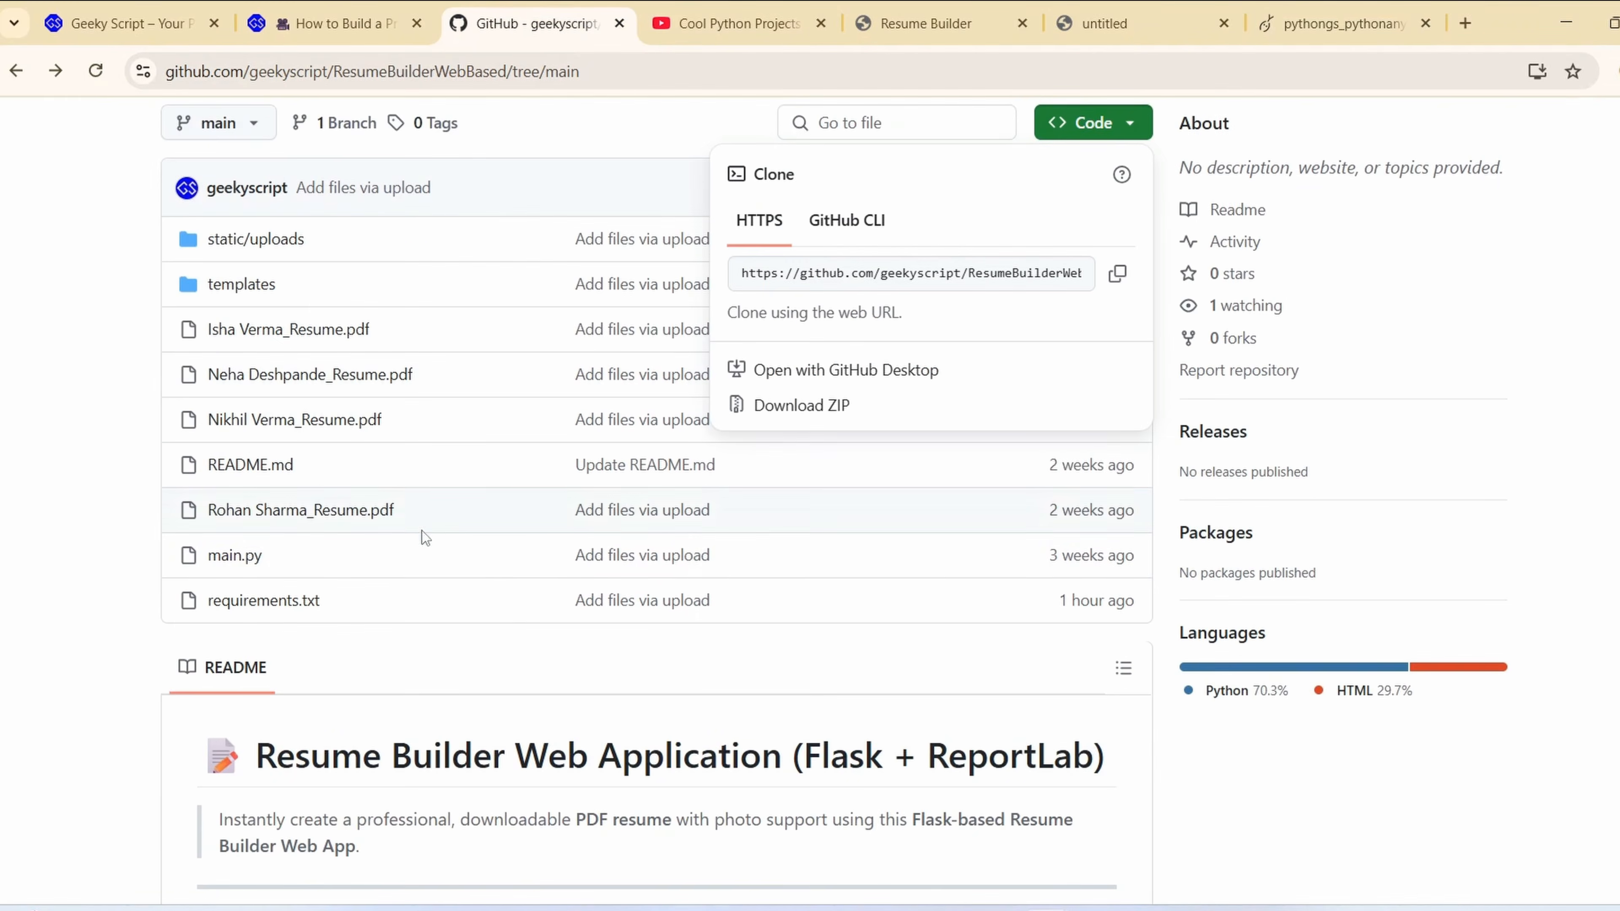
left_click(290, 553)
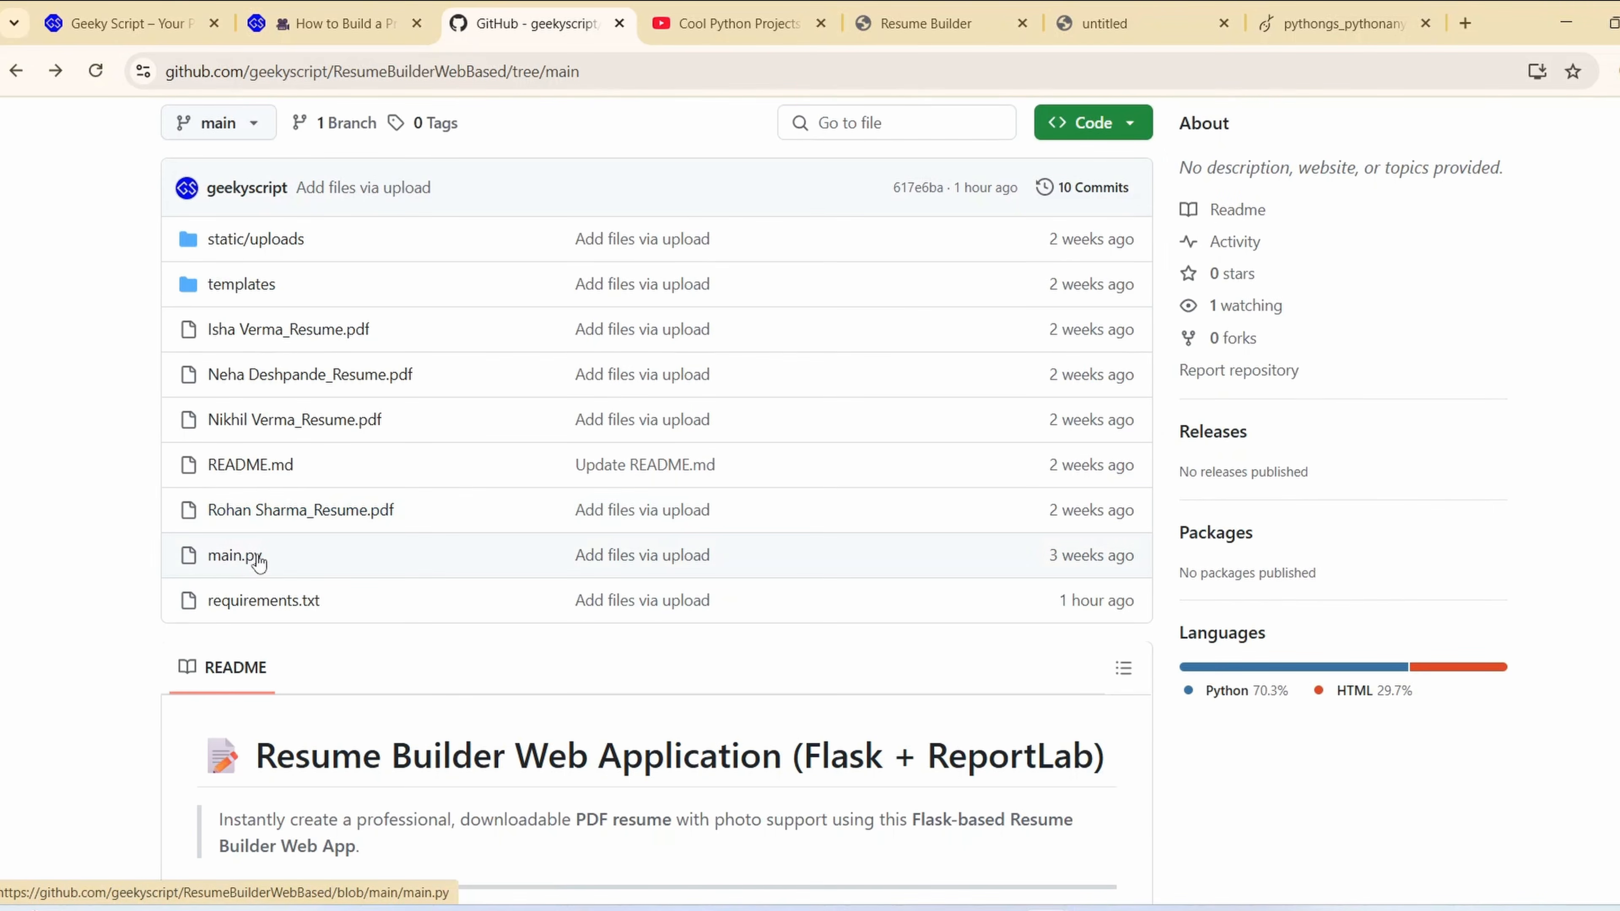
left_click(234, 559)
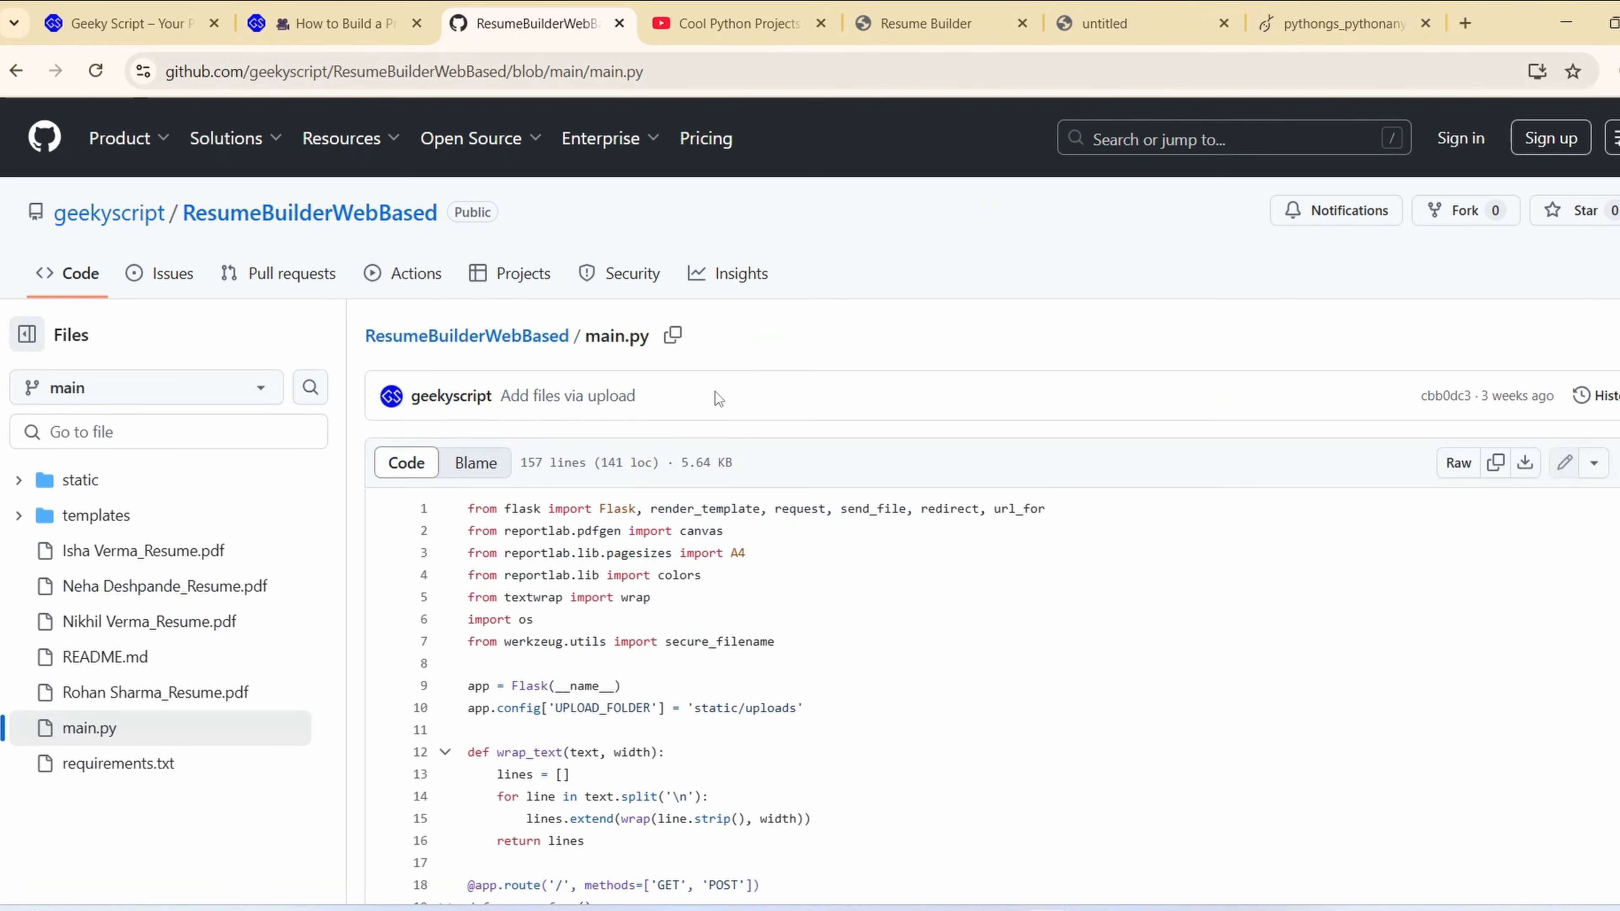
scroll(716, 391, "down", 2)
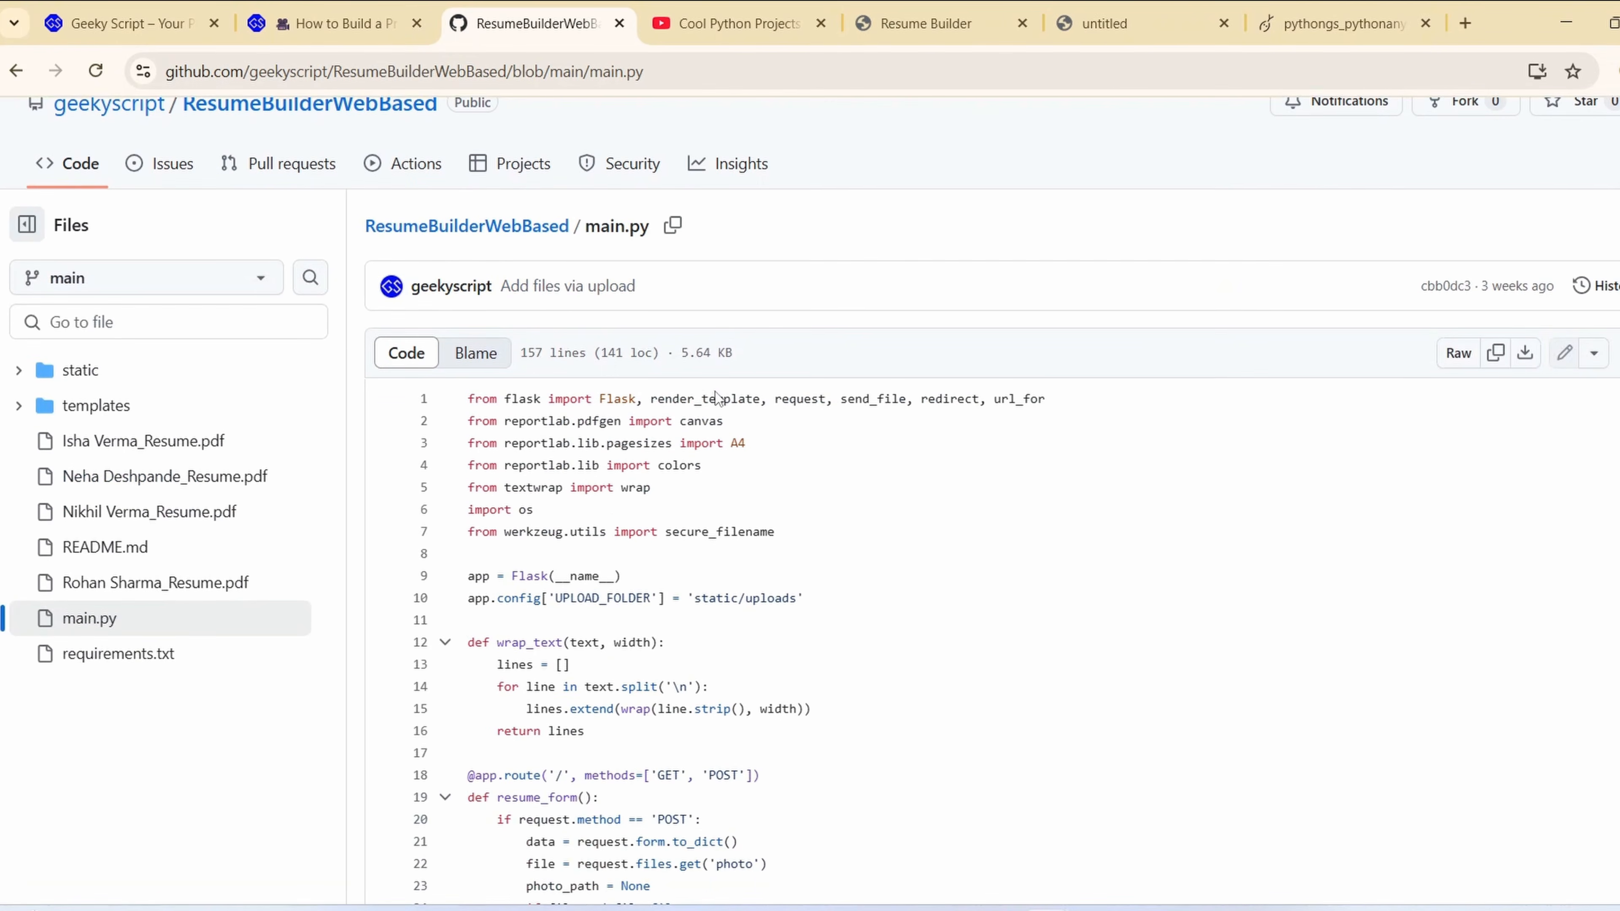
left_click(481, 574)
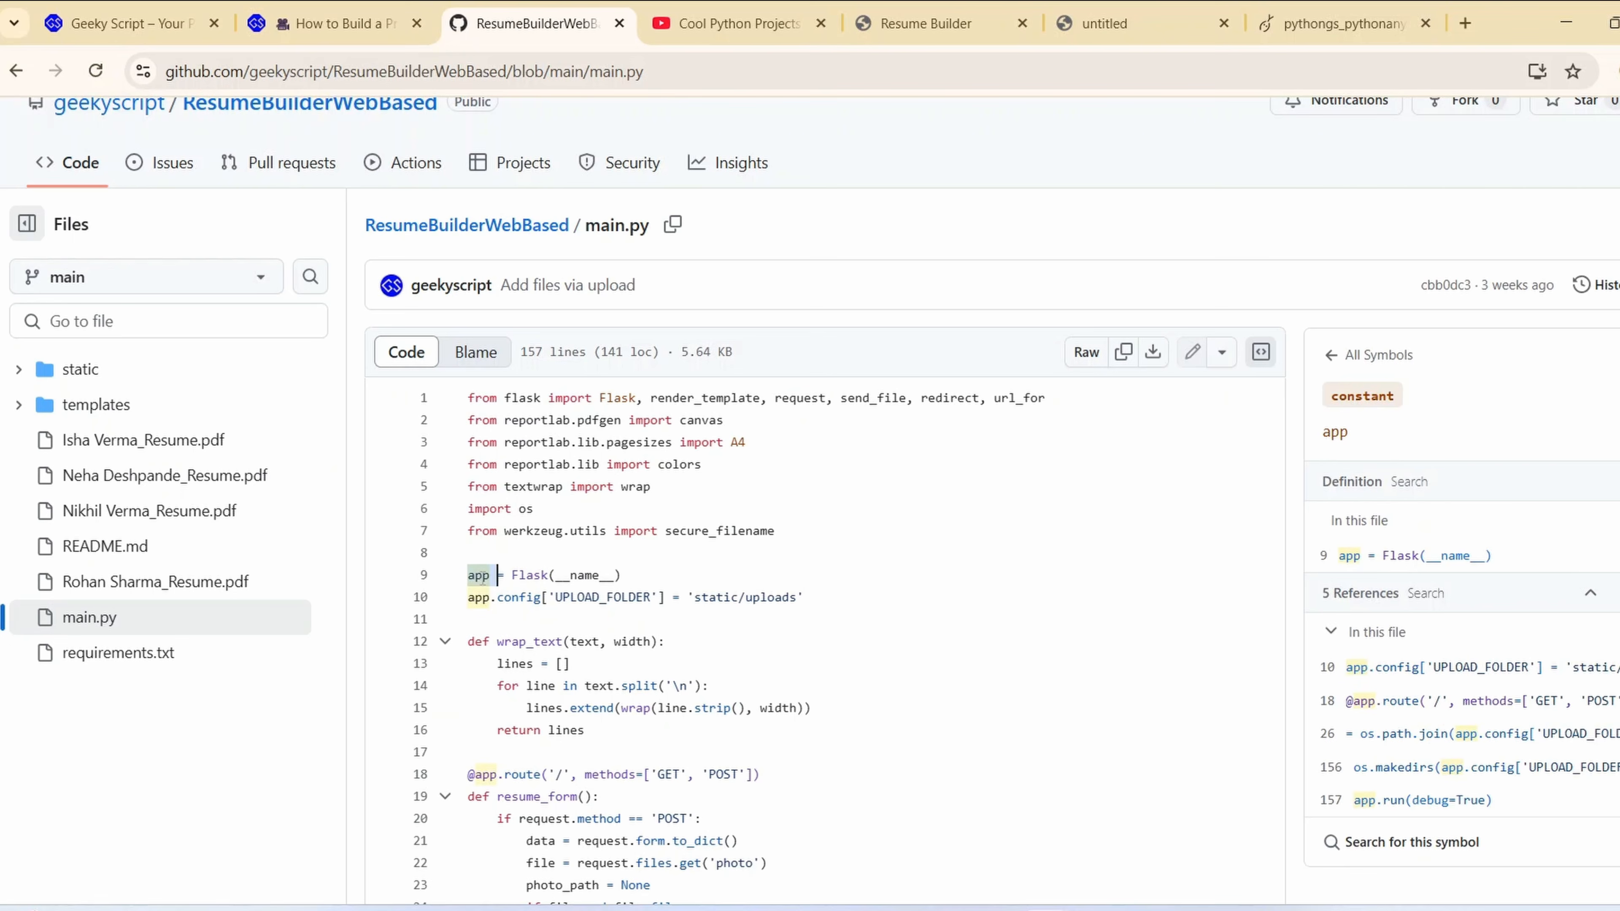
left_click(481, 577)
left_click(1339, 35)
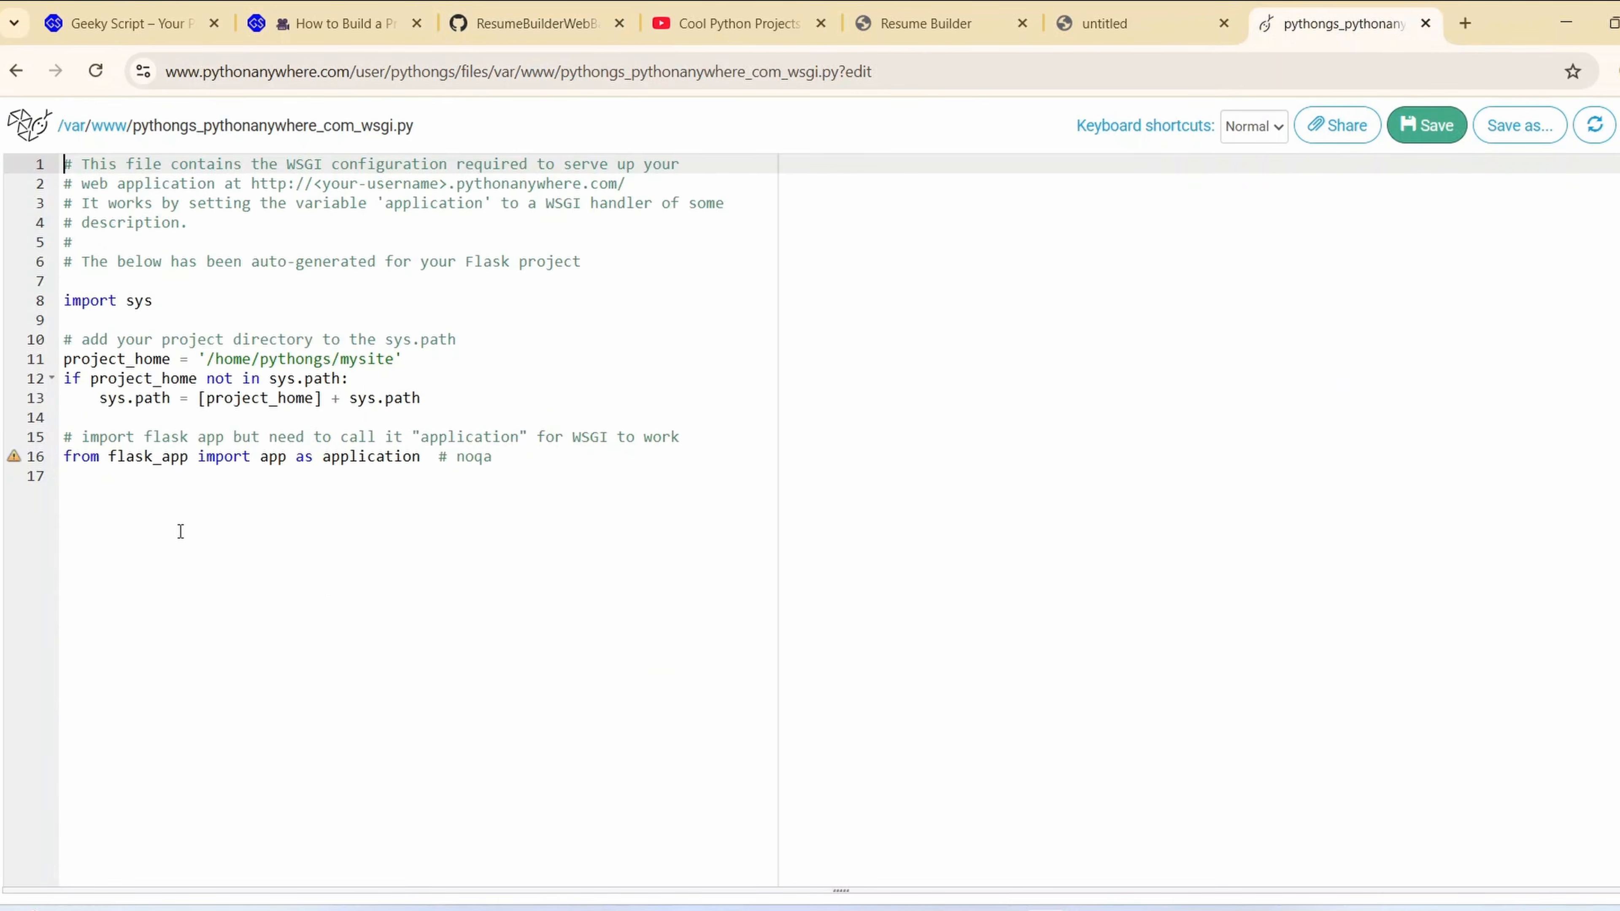
Change the WSGI file's import module to main, check it against main.py in the GitHub repository, and save the file
double_click(145, 461)
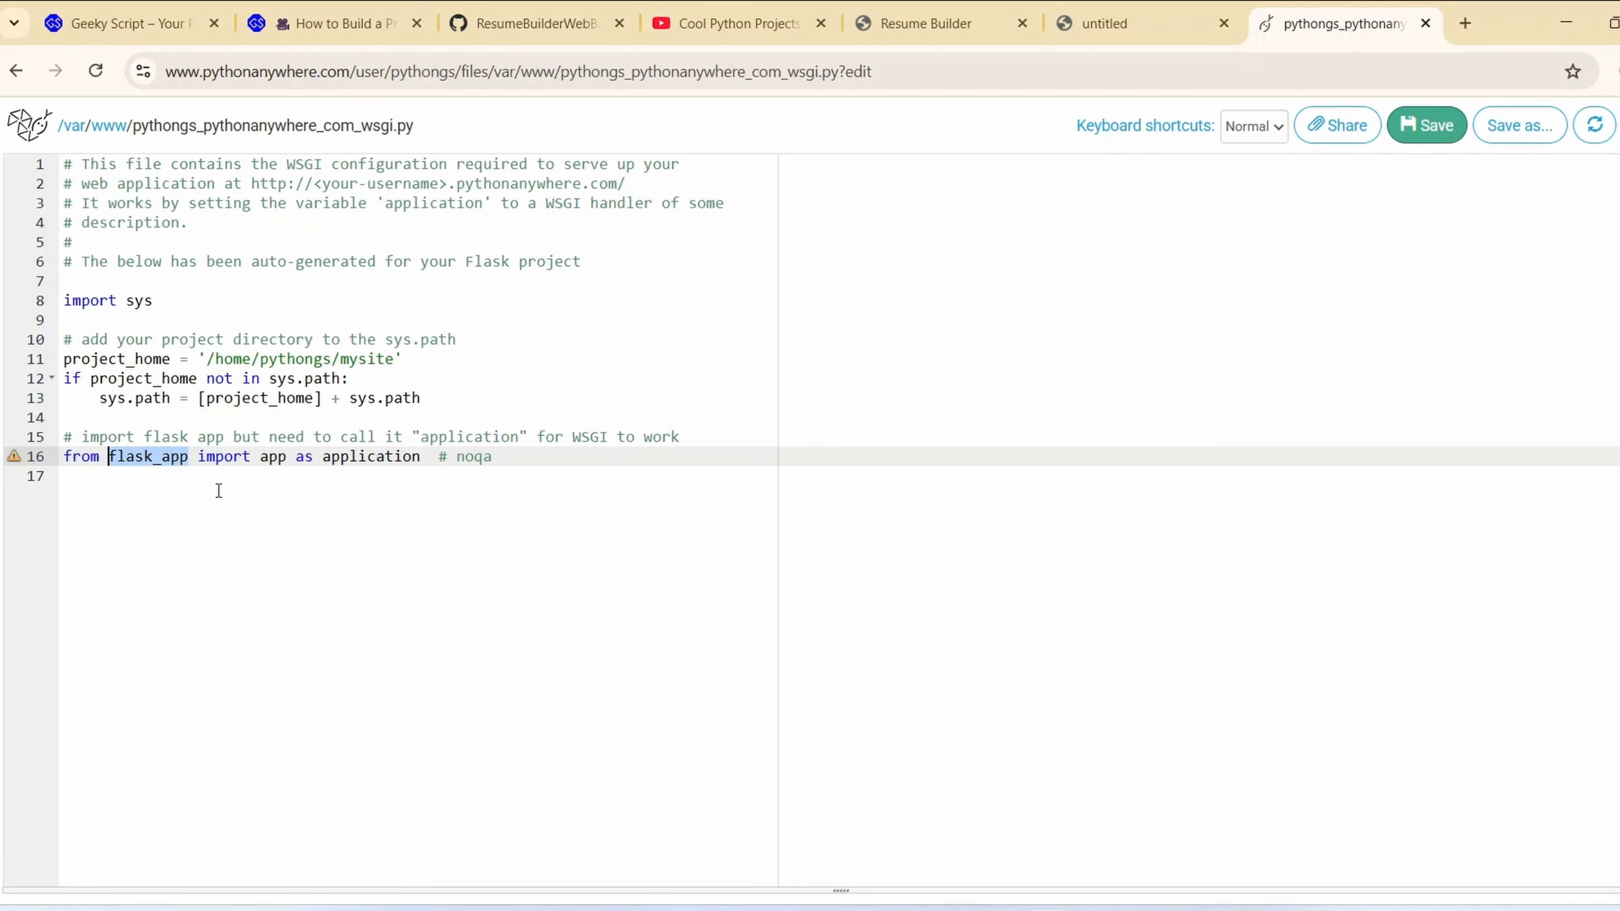
type("main")
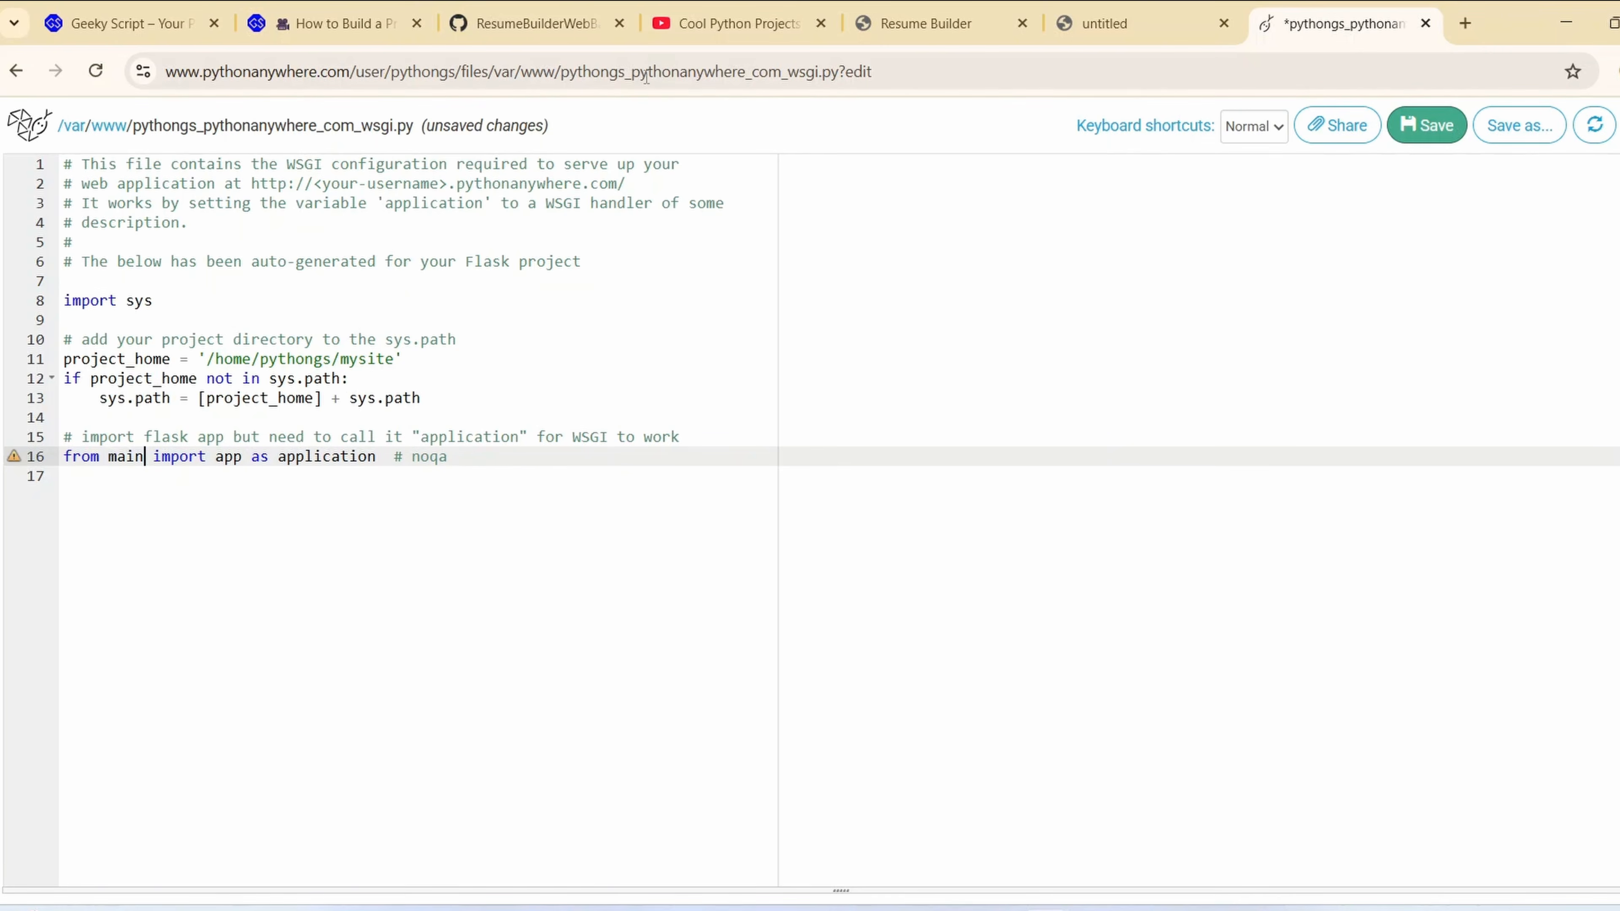
left_click(537, 22)
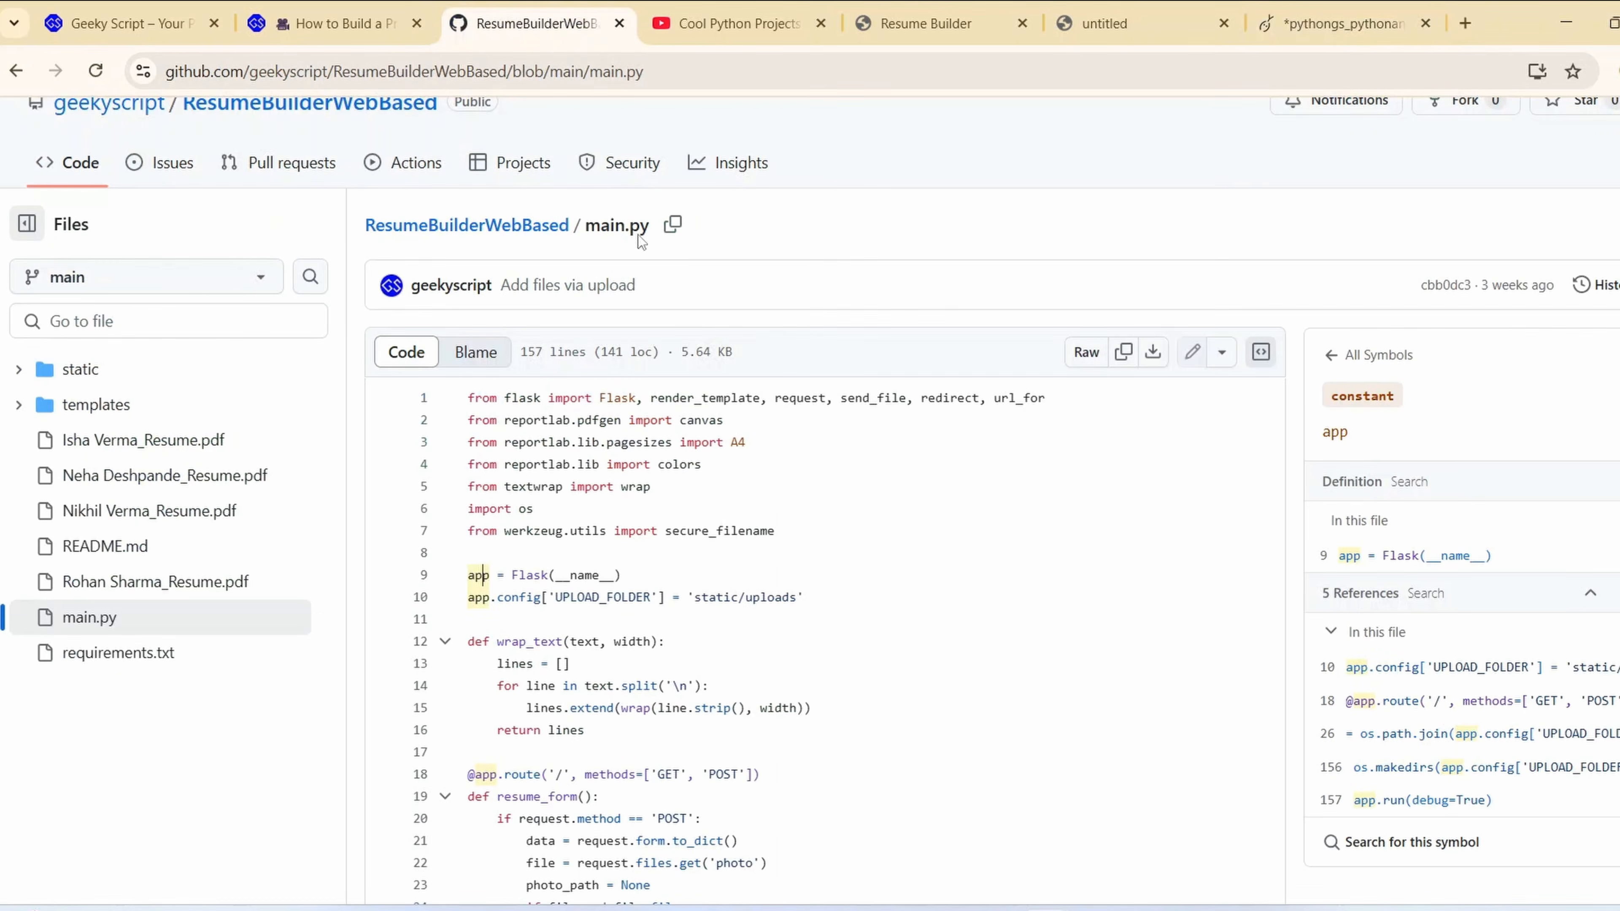
left_click(1319, 29)
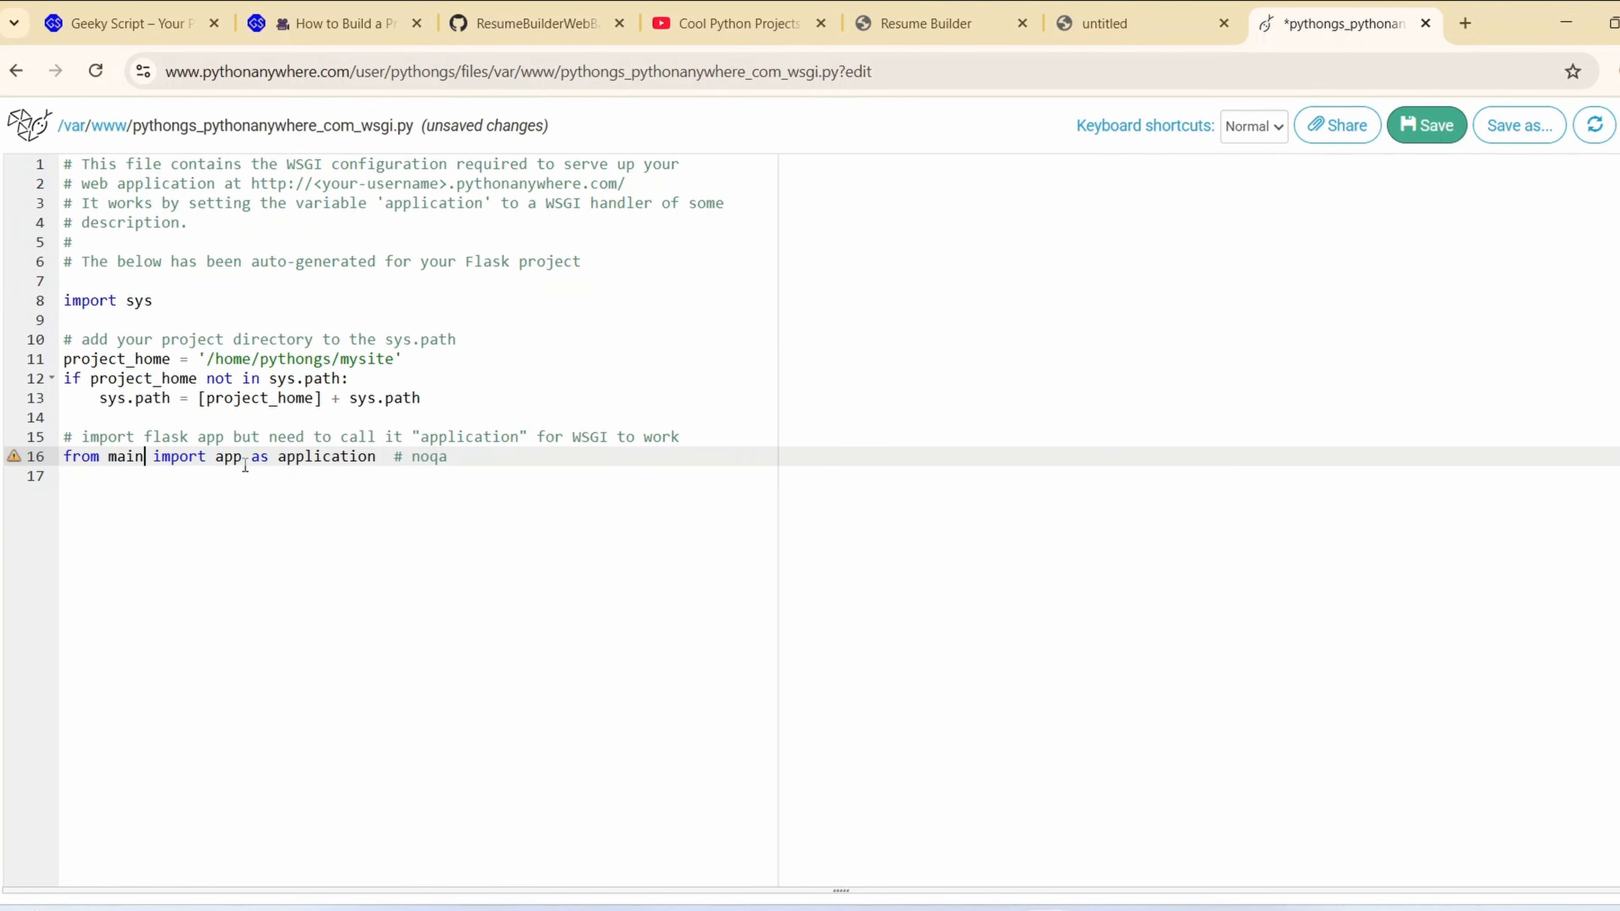
left_click(503, 29)
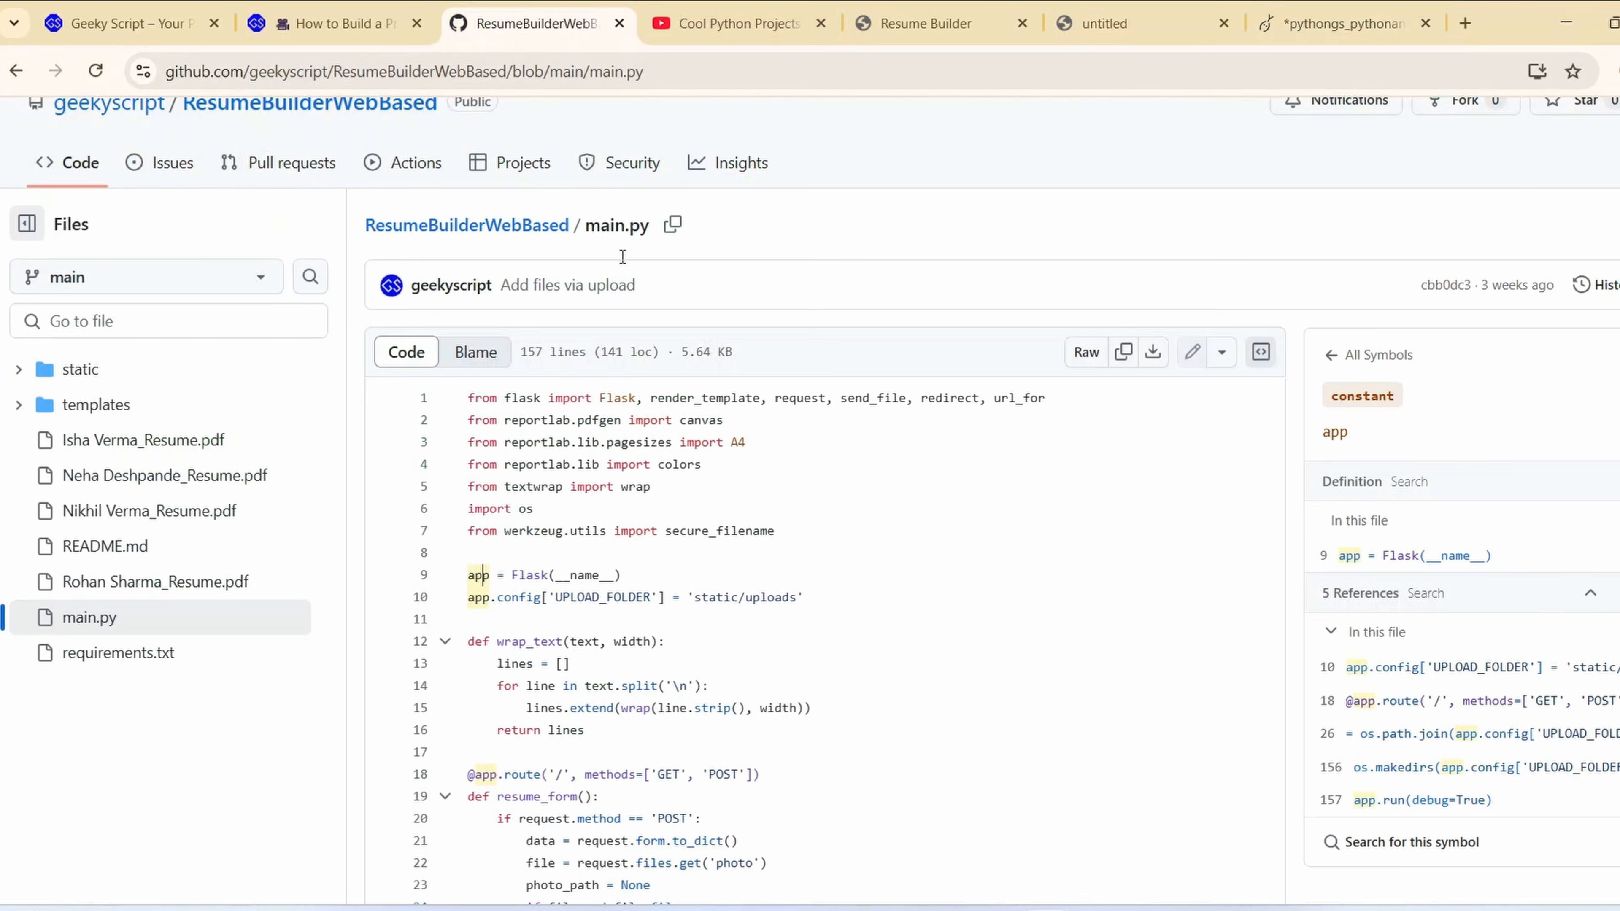
key("ctrl+a")
left_click(479, 580)
left_click(470, 577)
left_click(1315, 31)
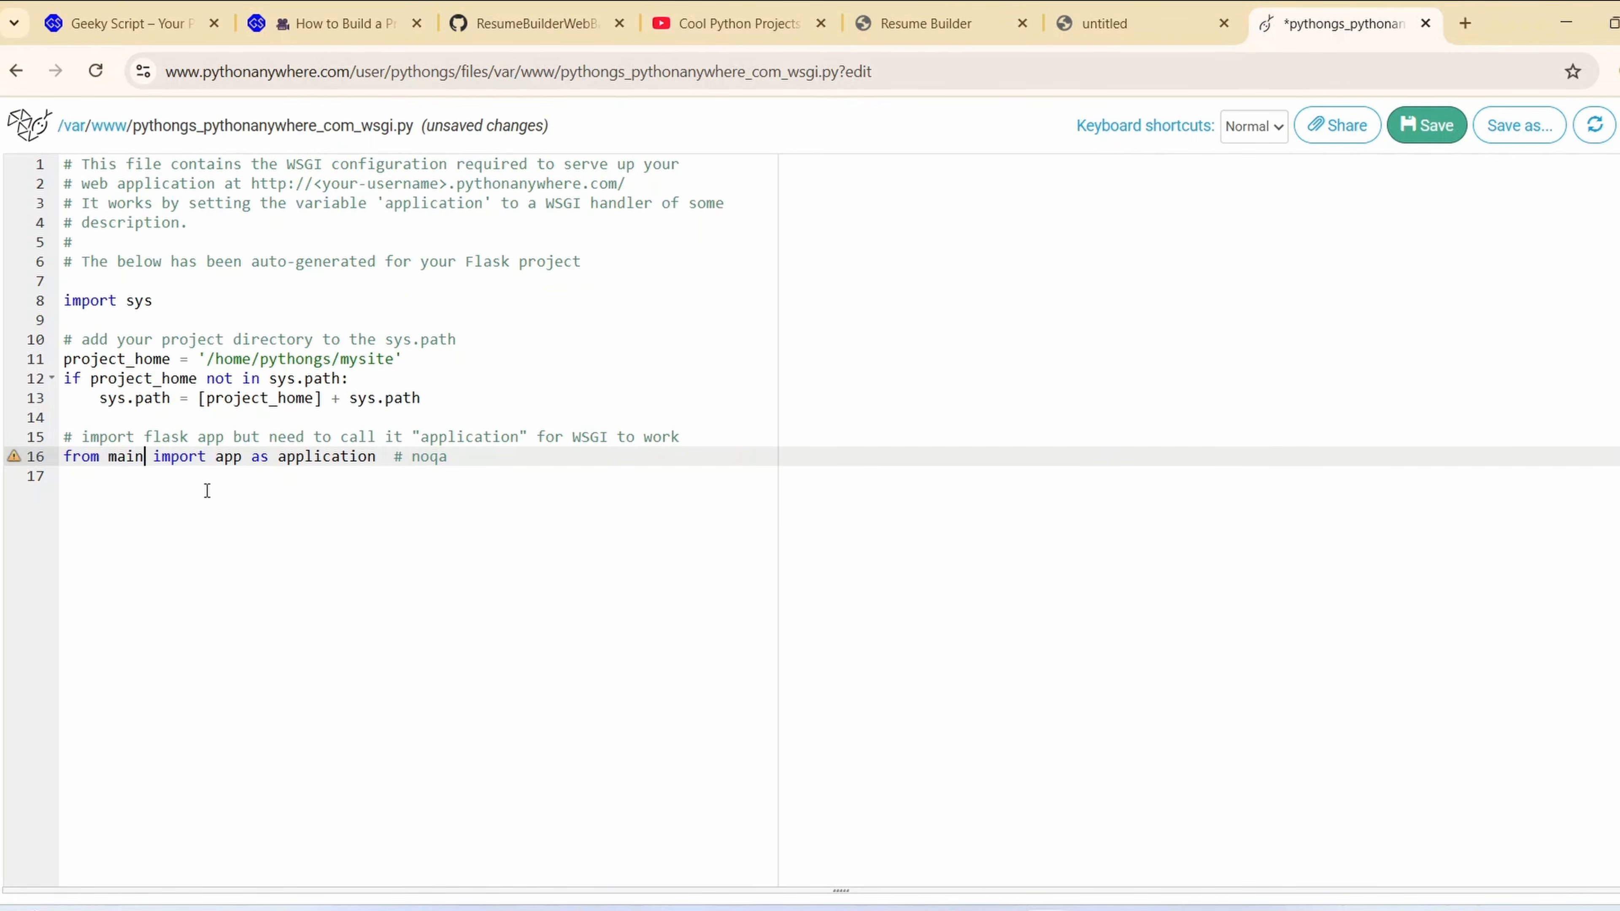
left_click(539, 457)
left_click(1421, 121)
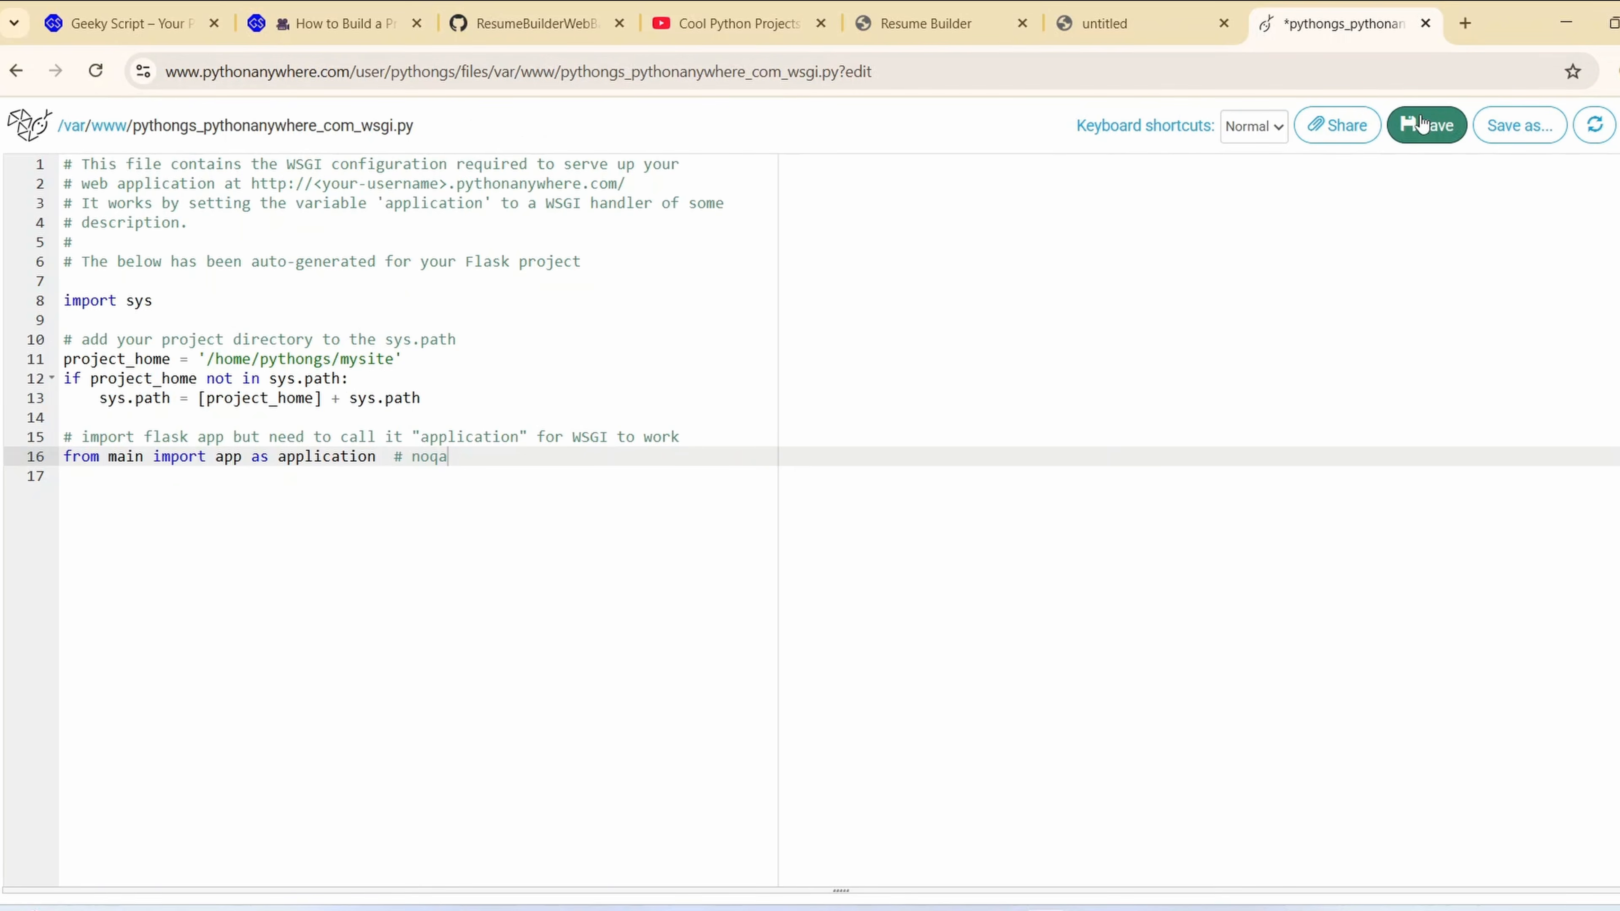
Return to the web app's configuration page and reload pythongs.pythonanywhere.com
left_click(51, 128)
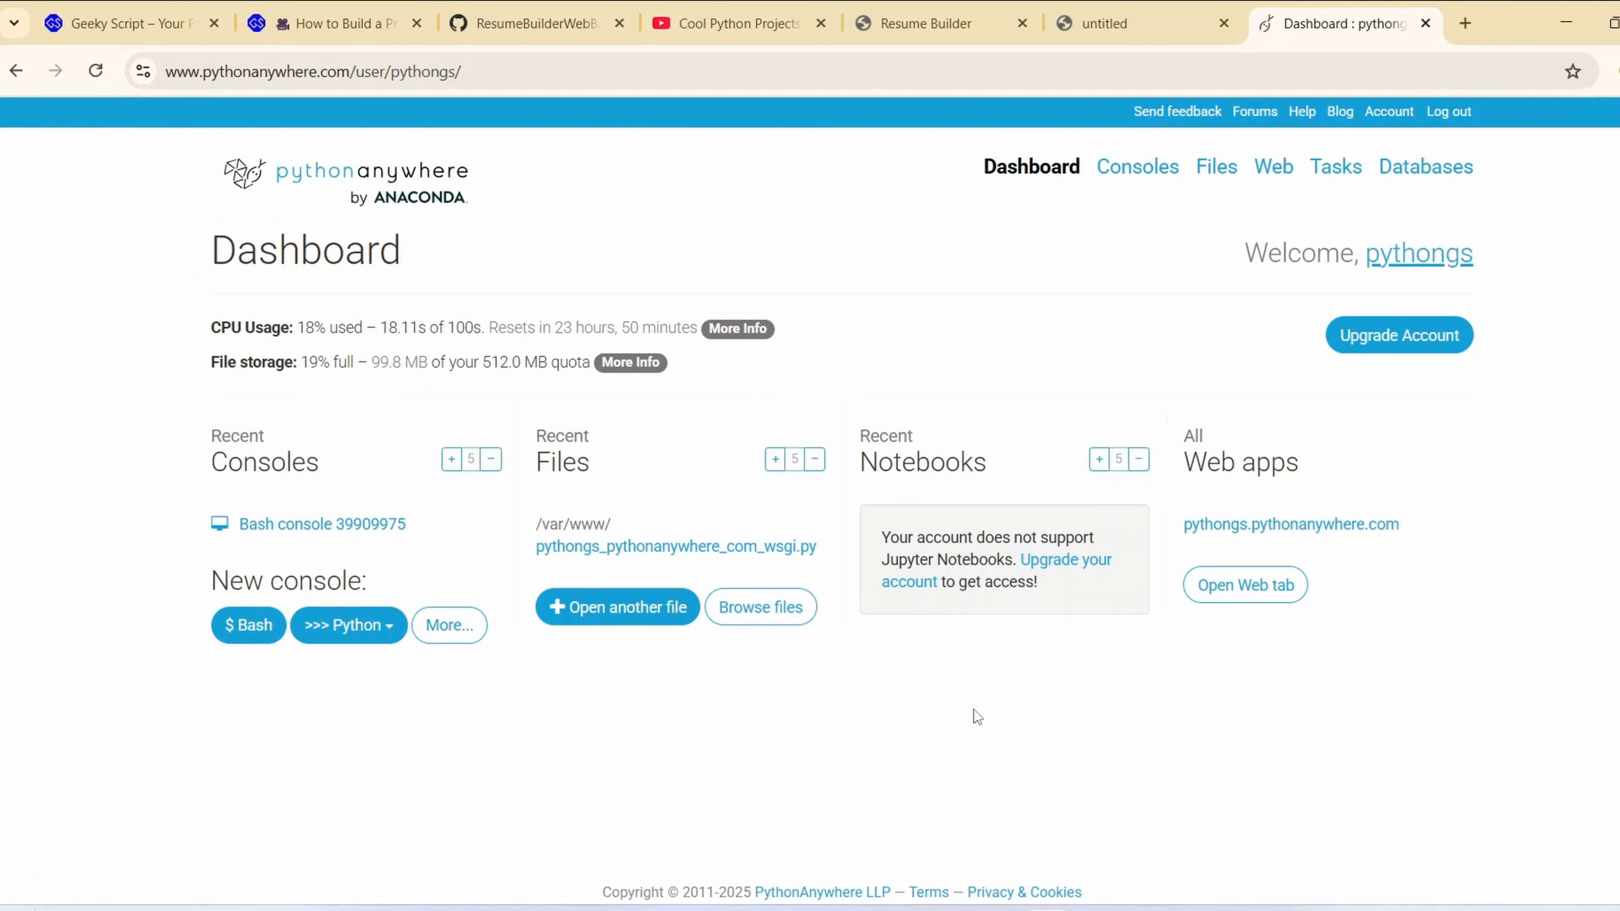
left_click(1276, 169)
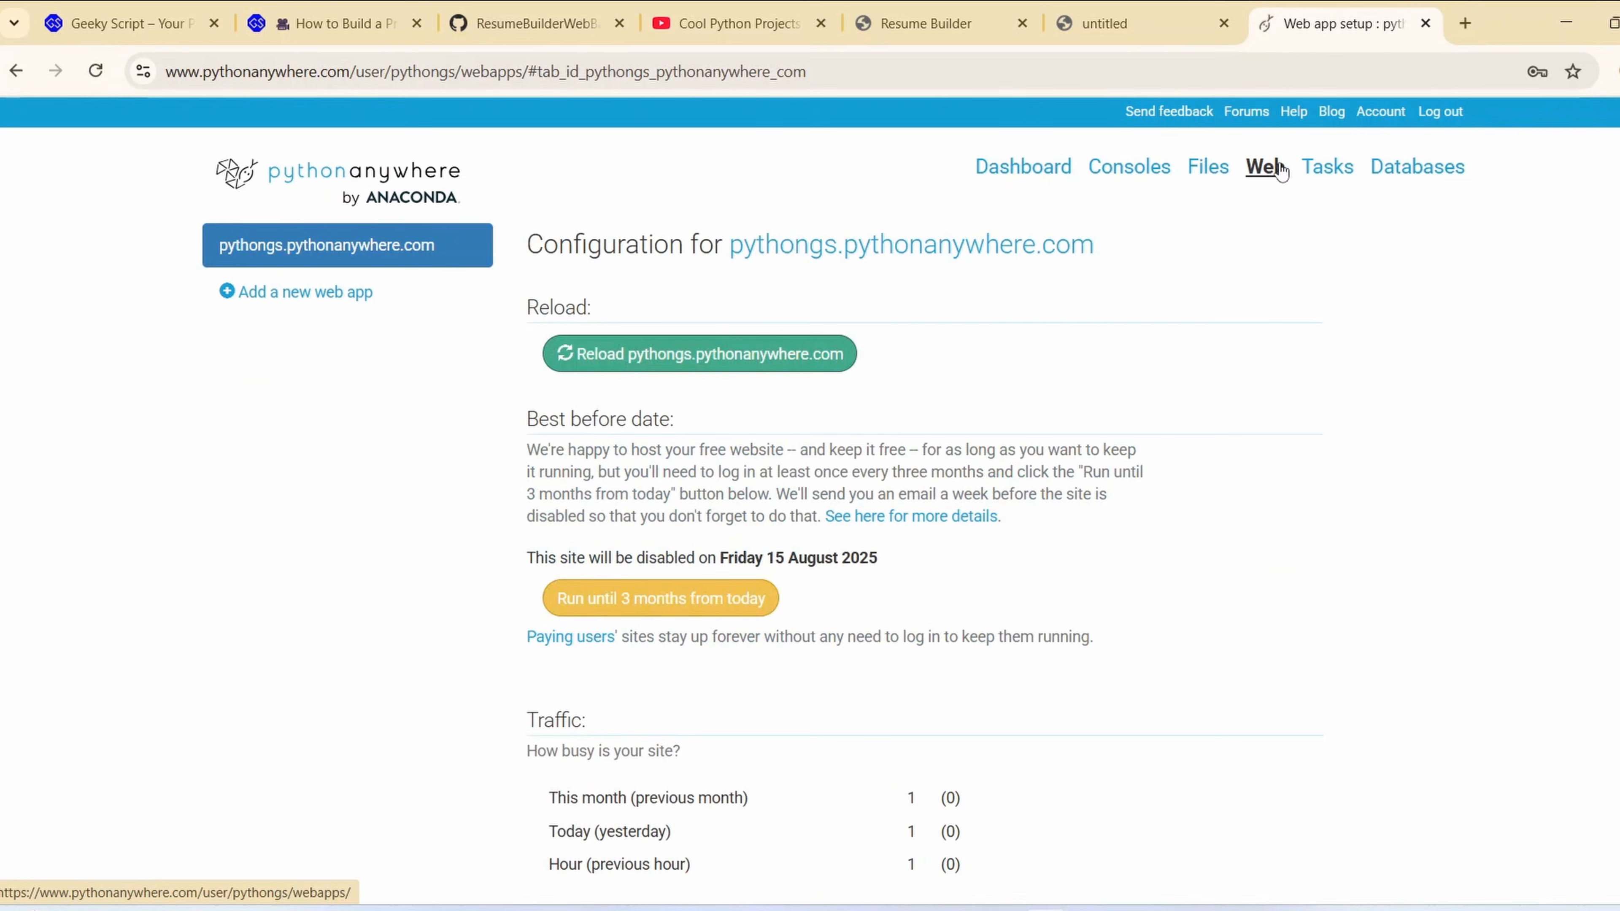
left_click(724, 353)
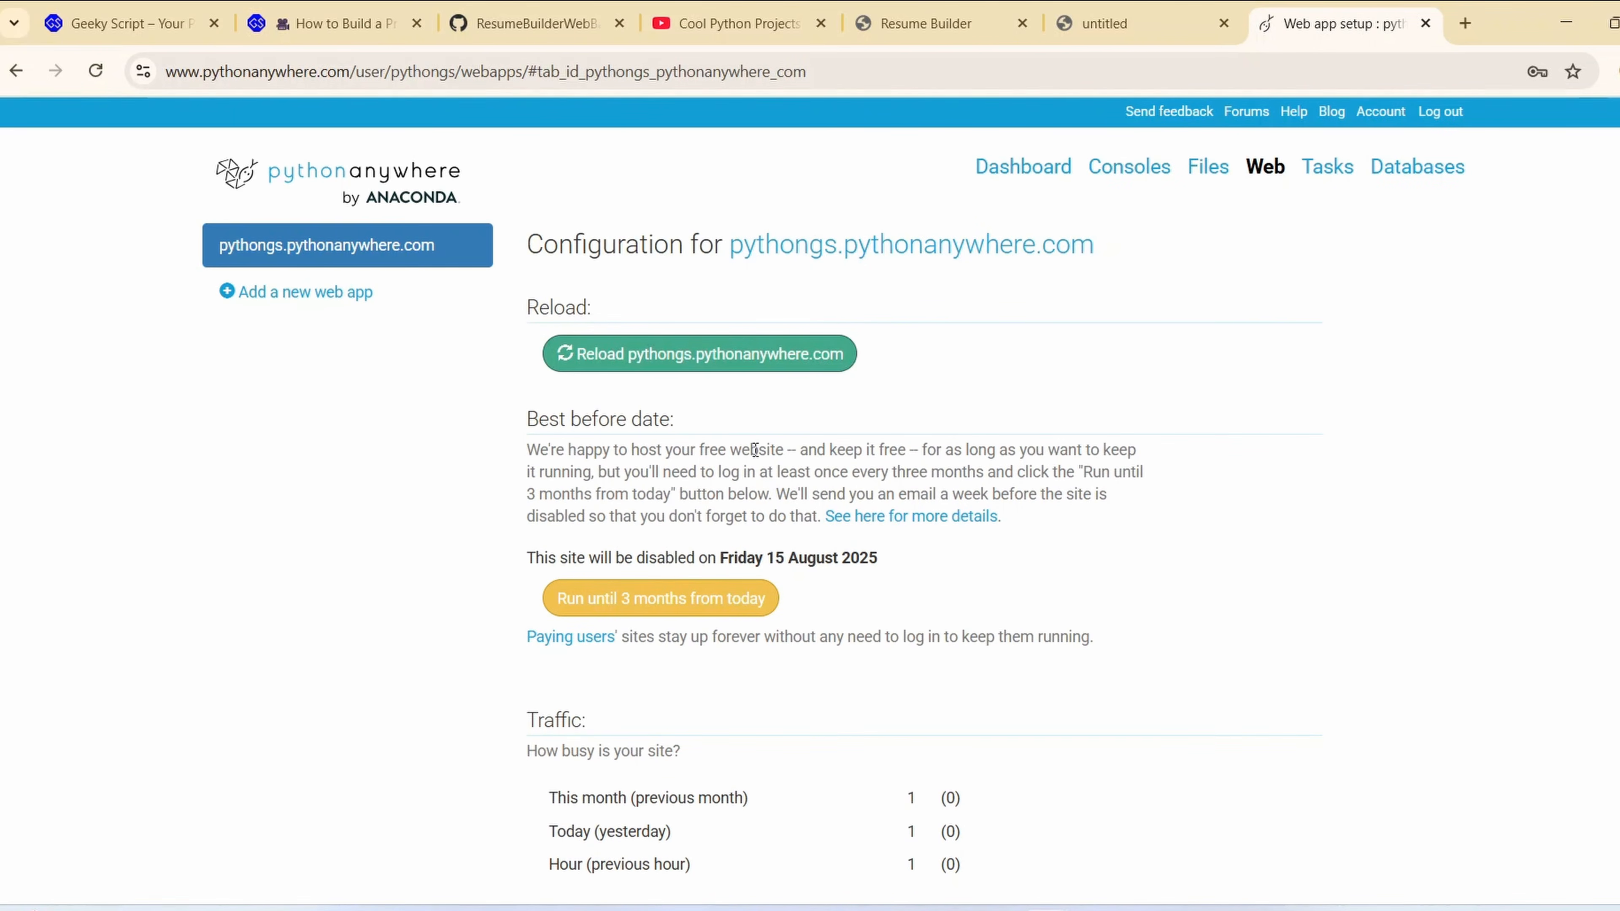
Open the deployed site pythongs.pythonanywhere.com in a new browser tab and look over its resume form
right_click(853, 250)
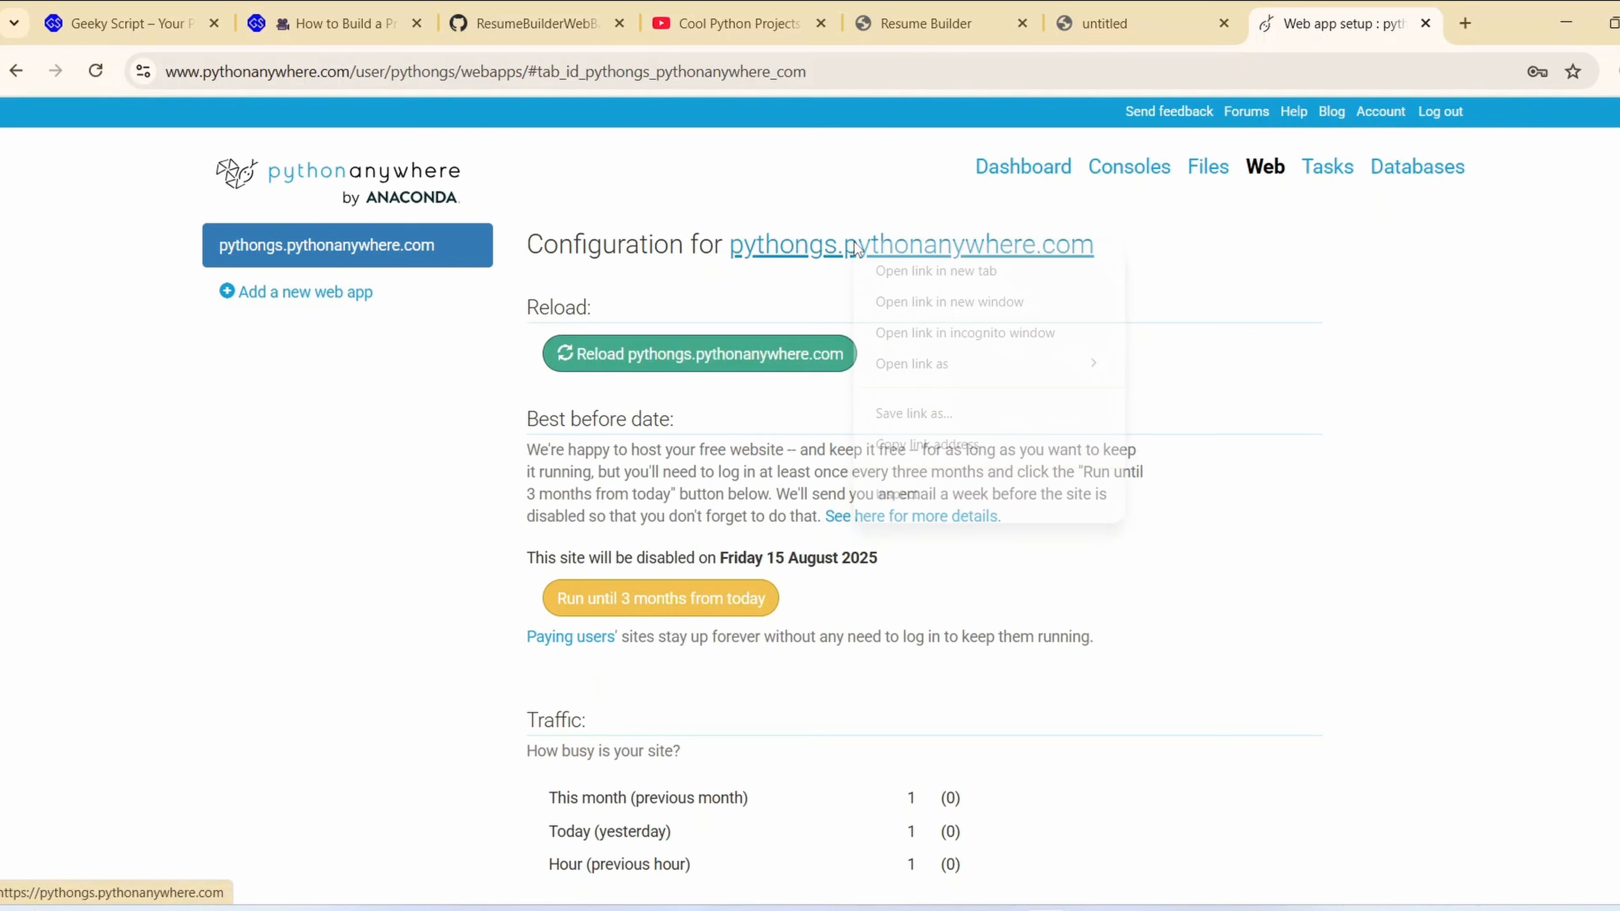
left_click(925, 273)
left_click(1365, 24)
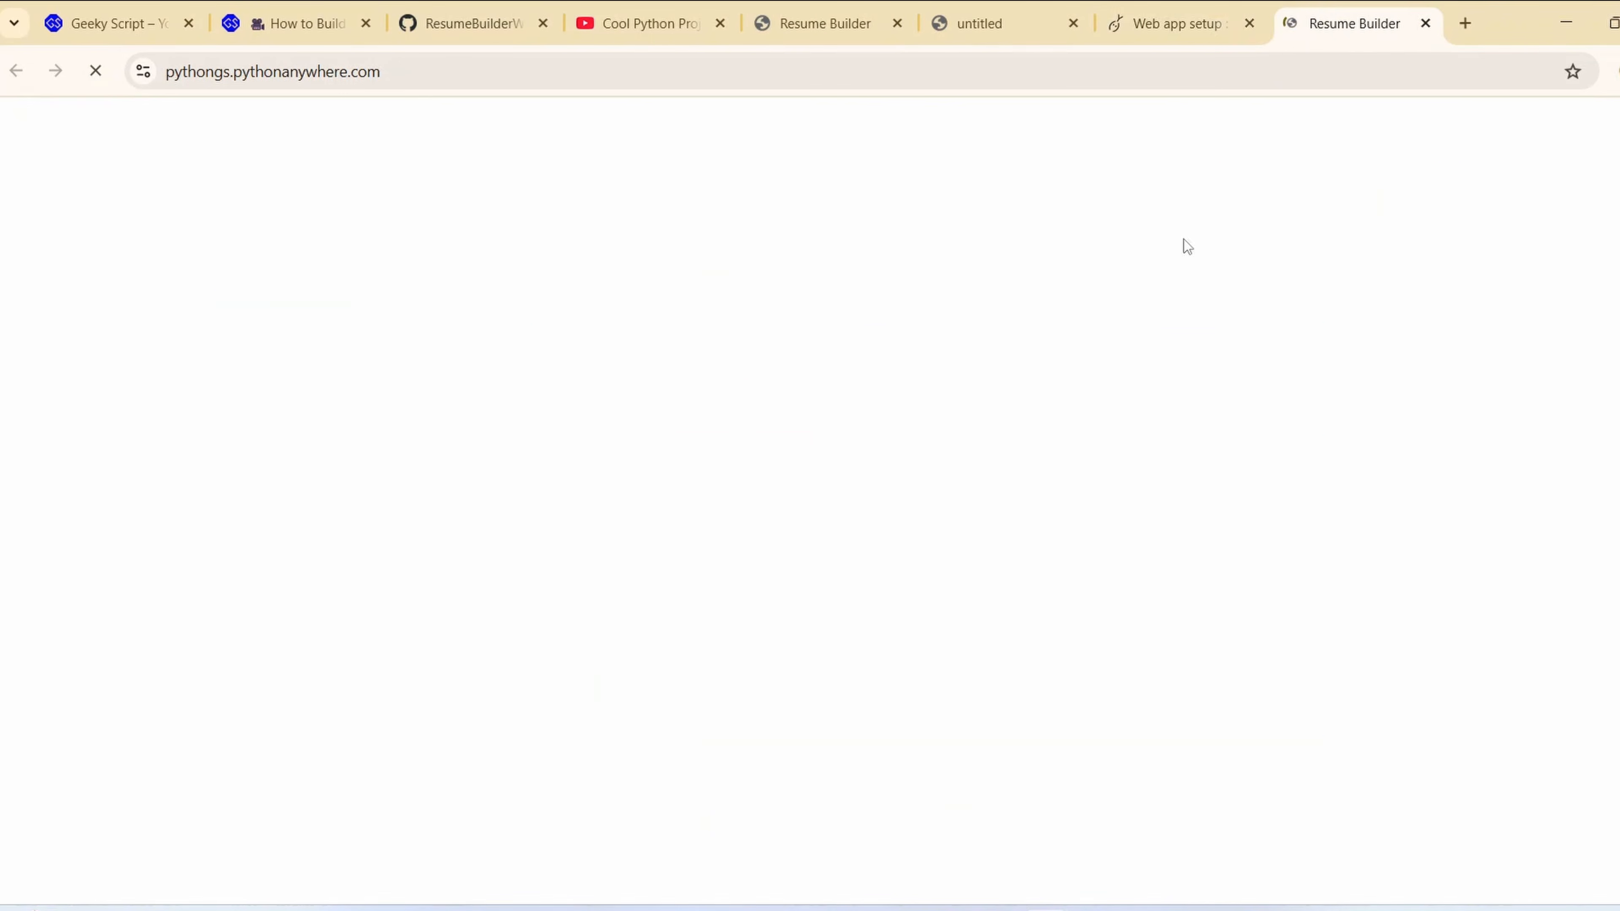
scroll(1020, 452, "down", 15)
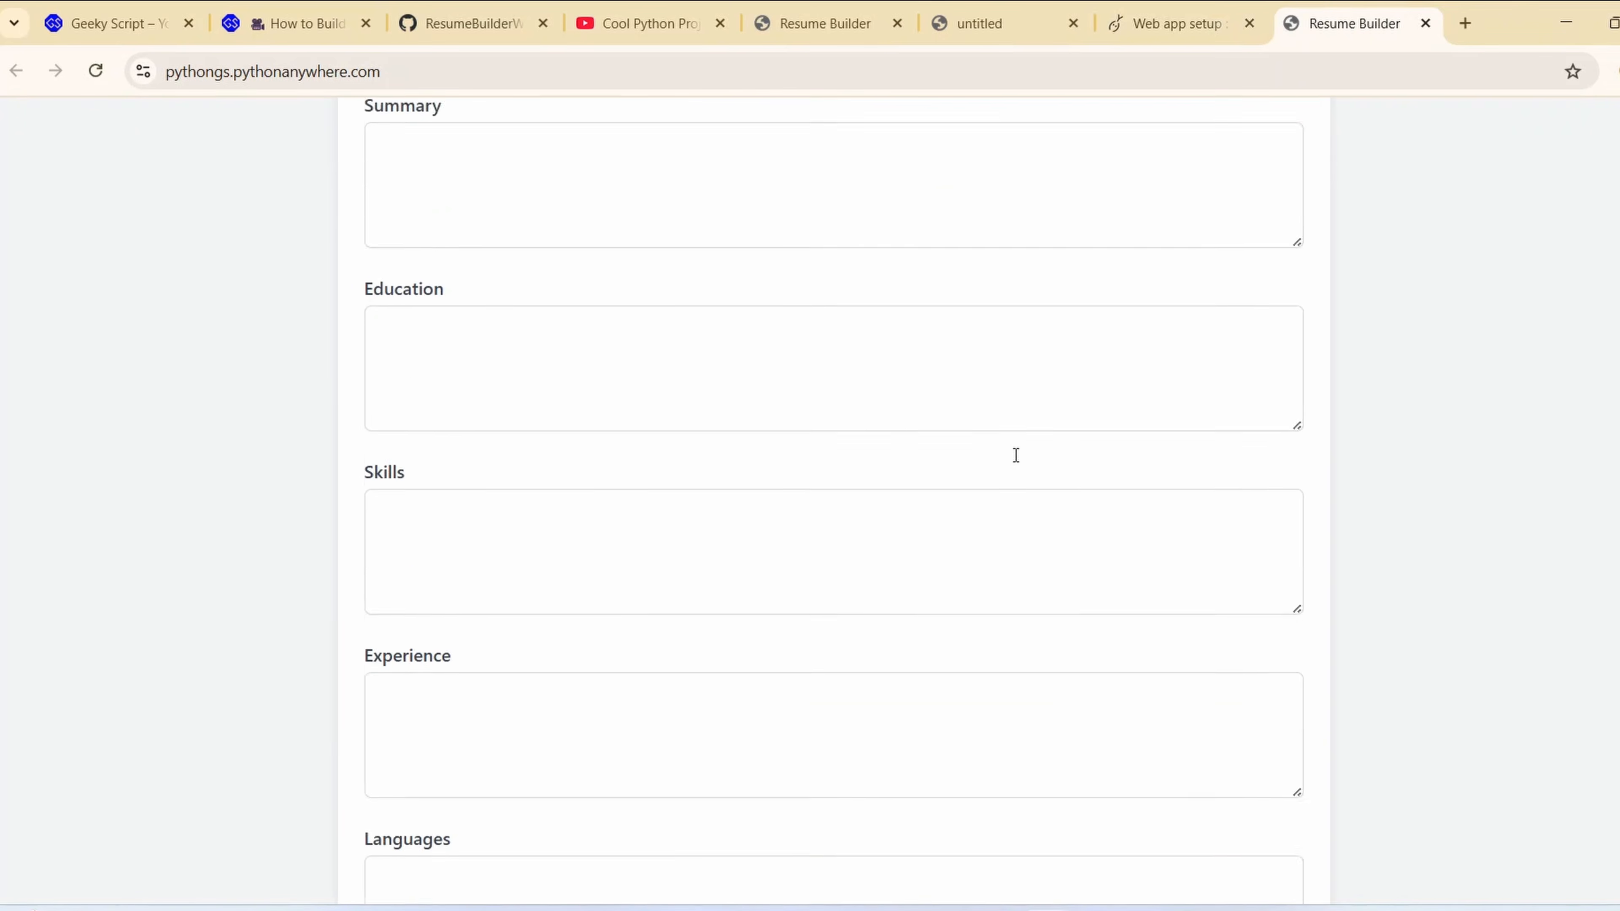
scroll(1014, 485, "up", 15)
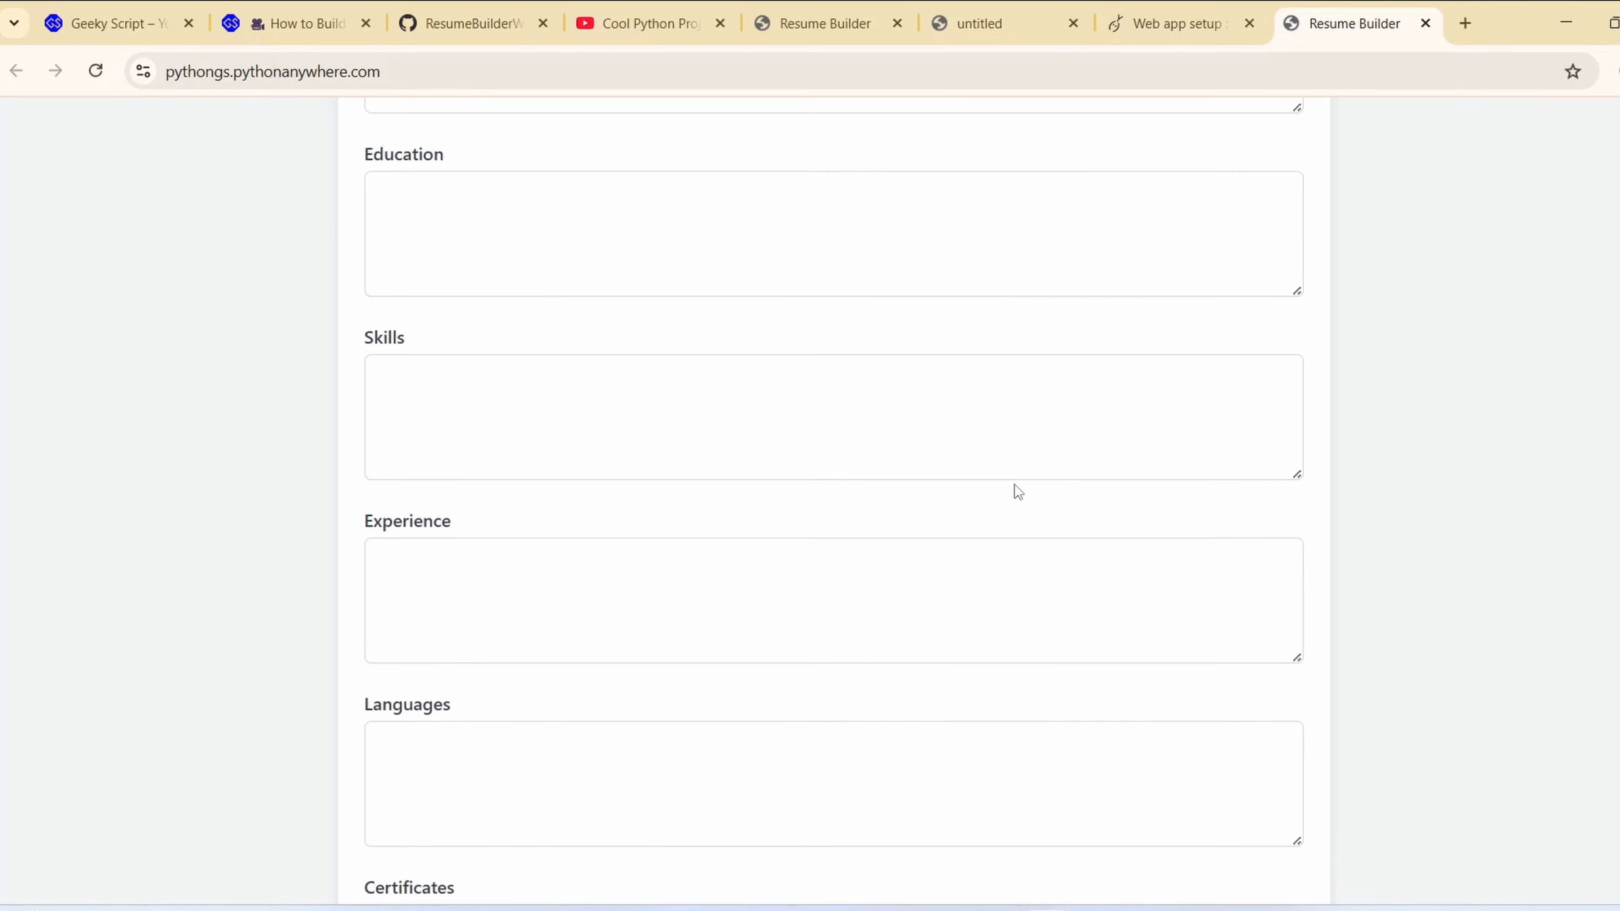
left_click(561, 69)
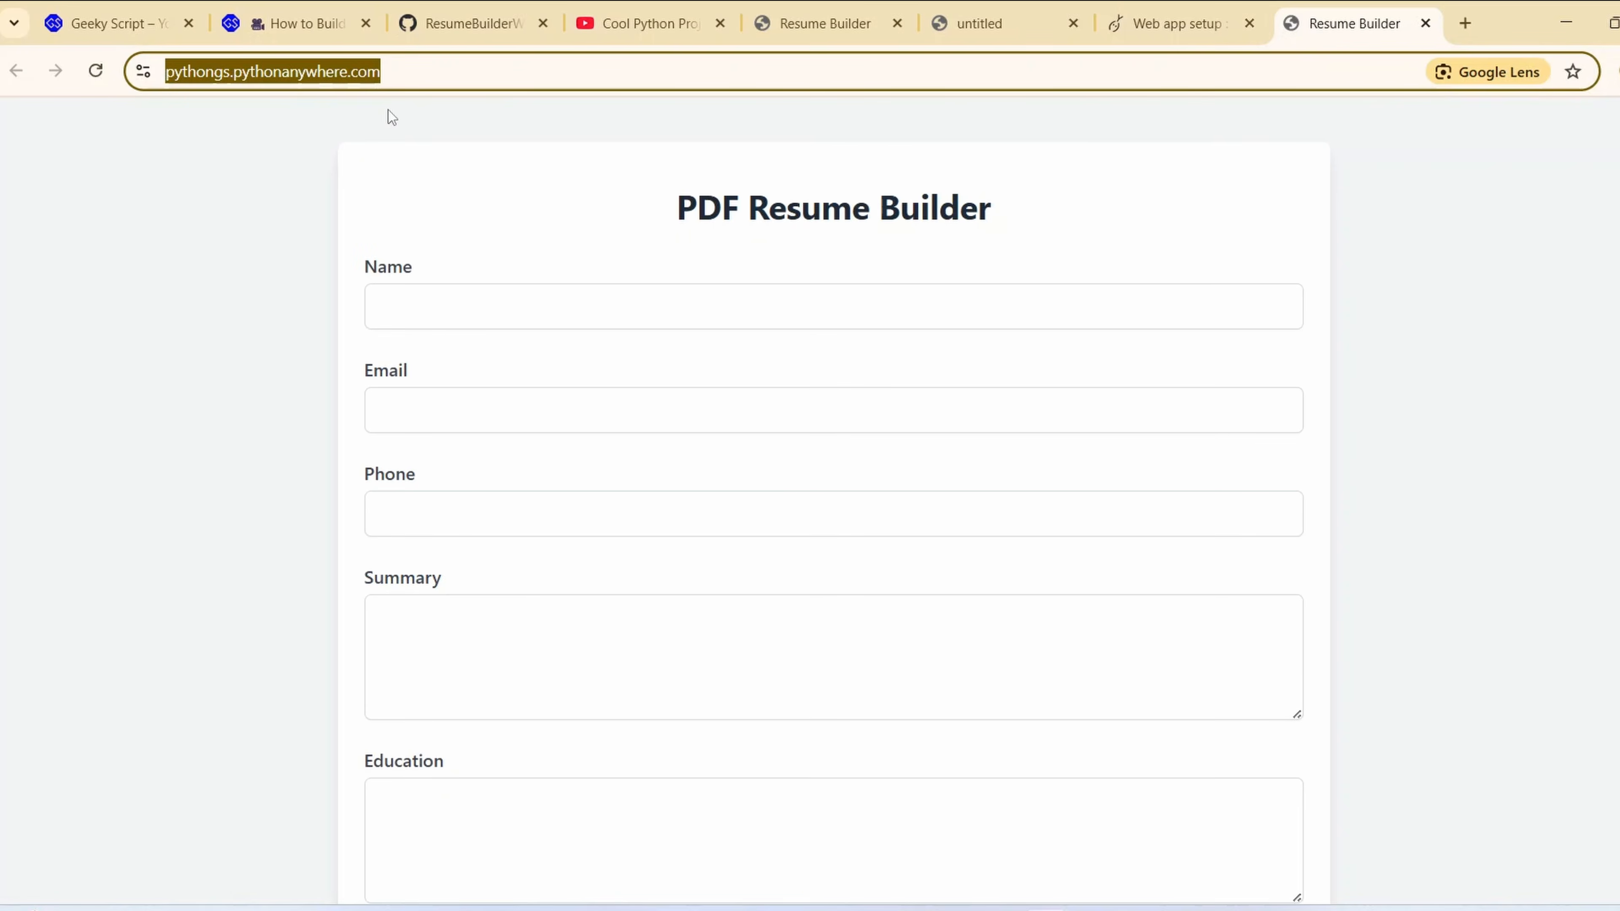
scroll(568, 485, "down", 15)
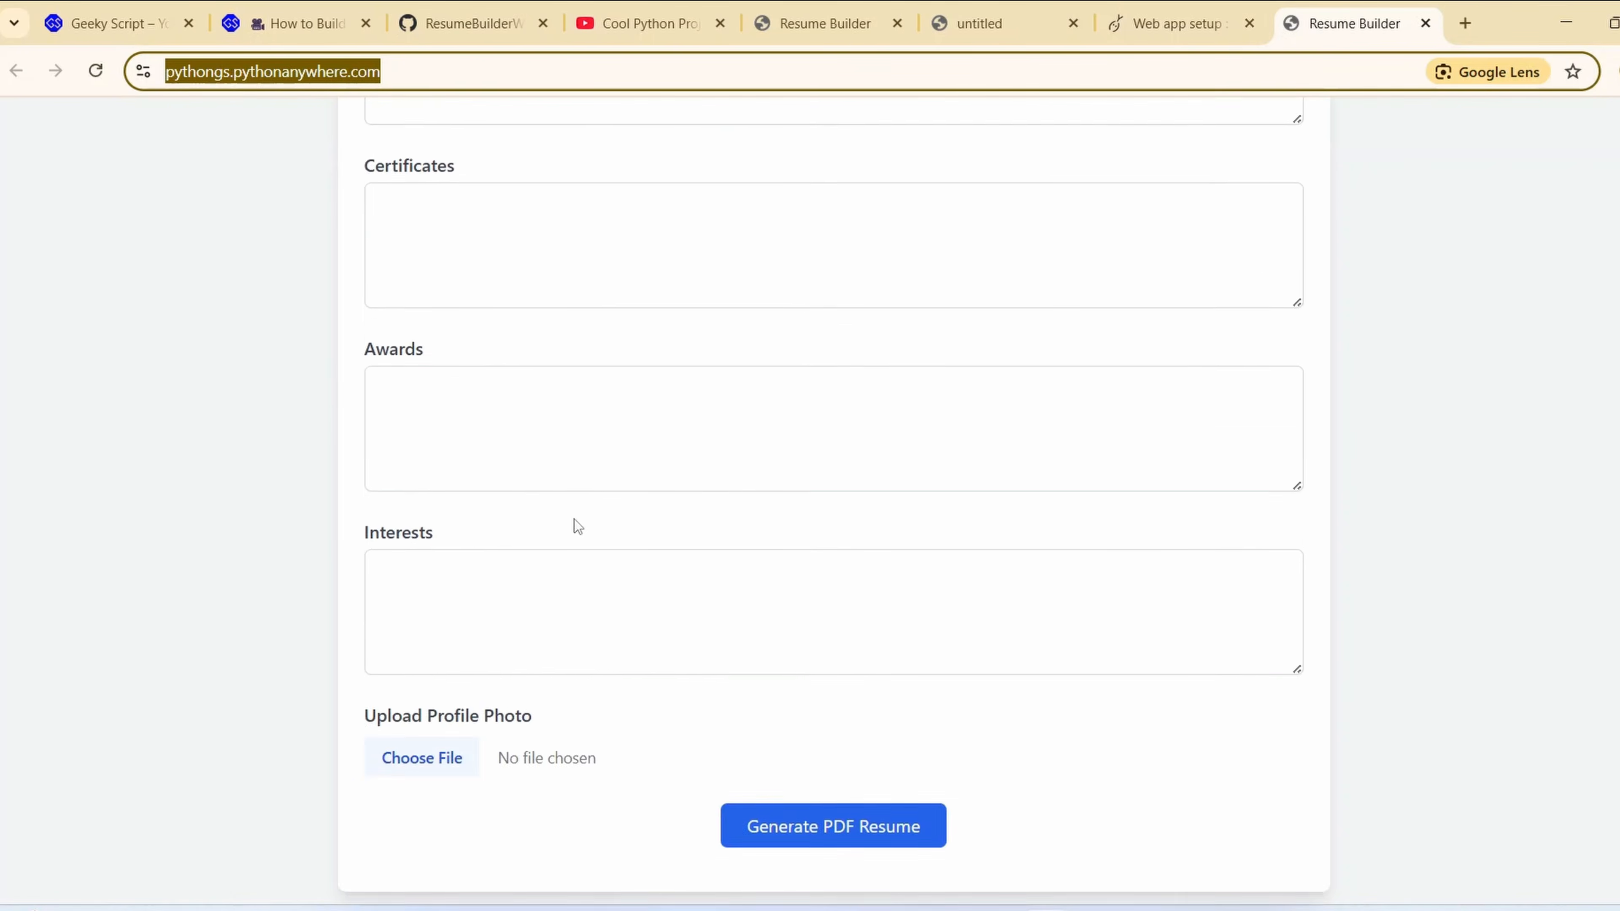
scroll(579, 522, "up", 15)
Compare the local app's address 127.0.0.1:5000 with the deployed Resume Builder page
left_click(823, 22)
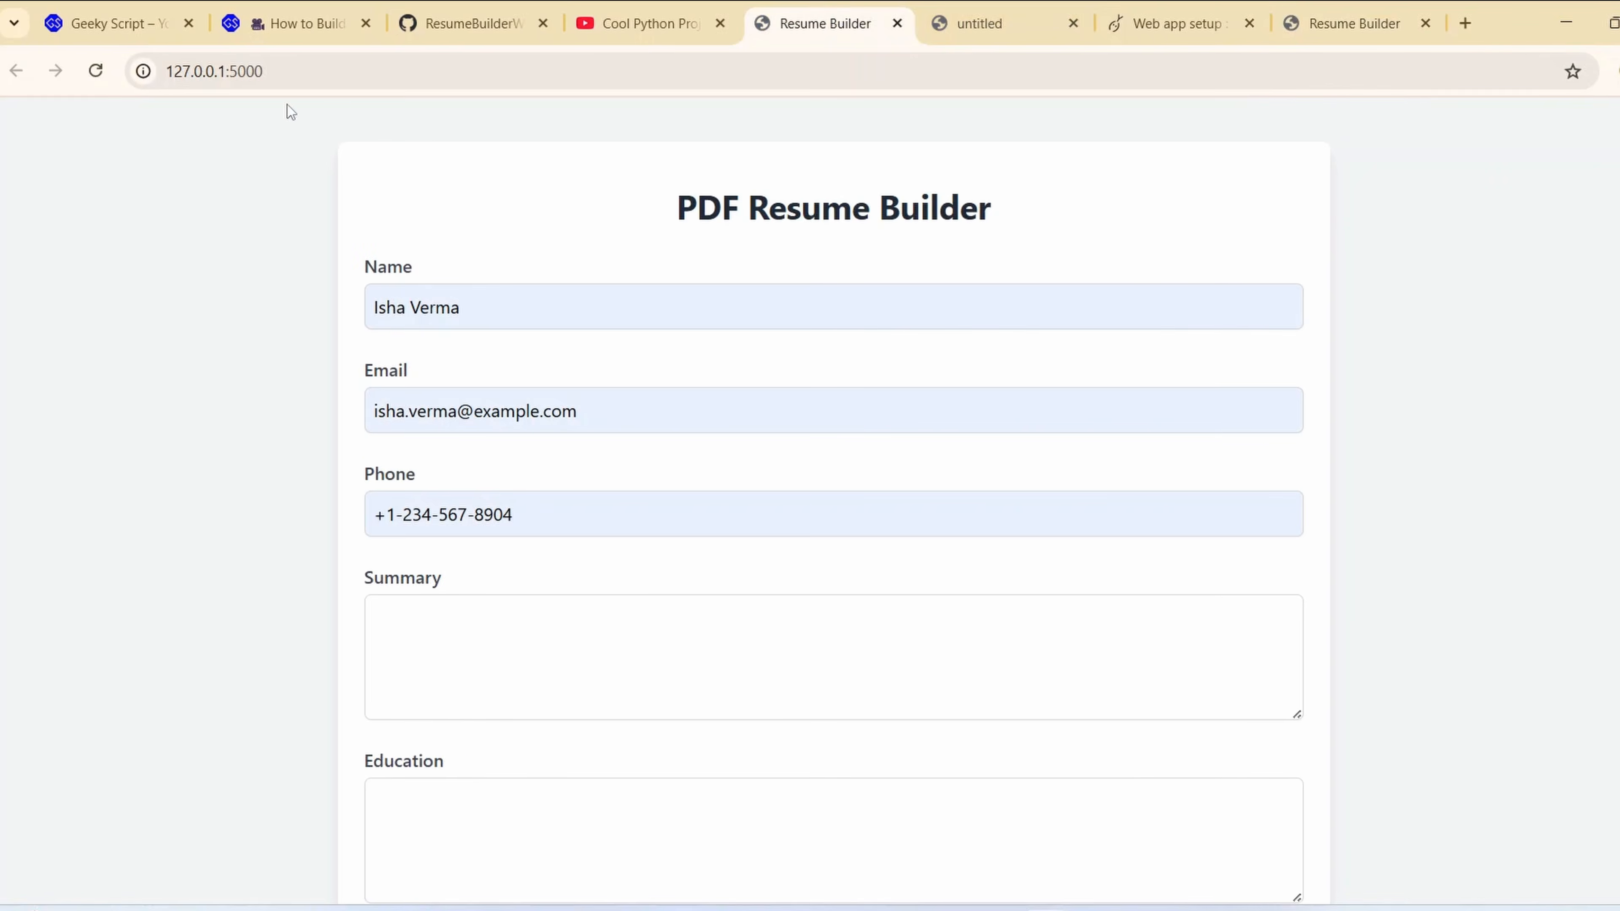
key("ctrl+l")
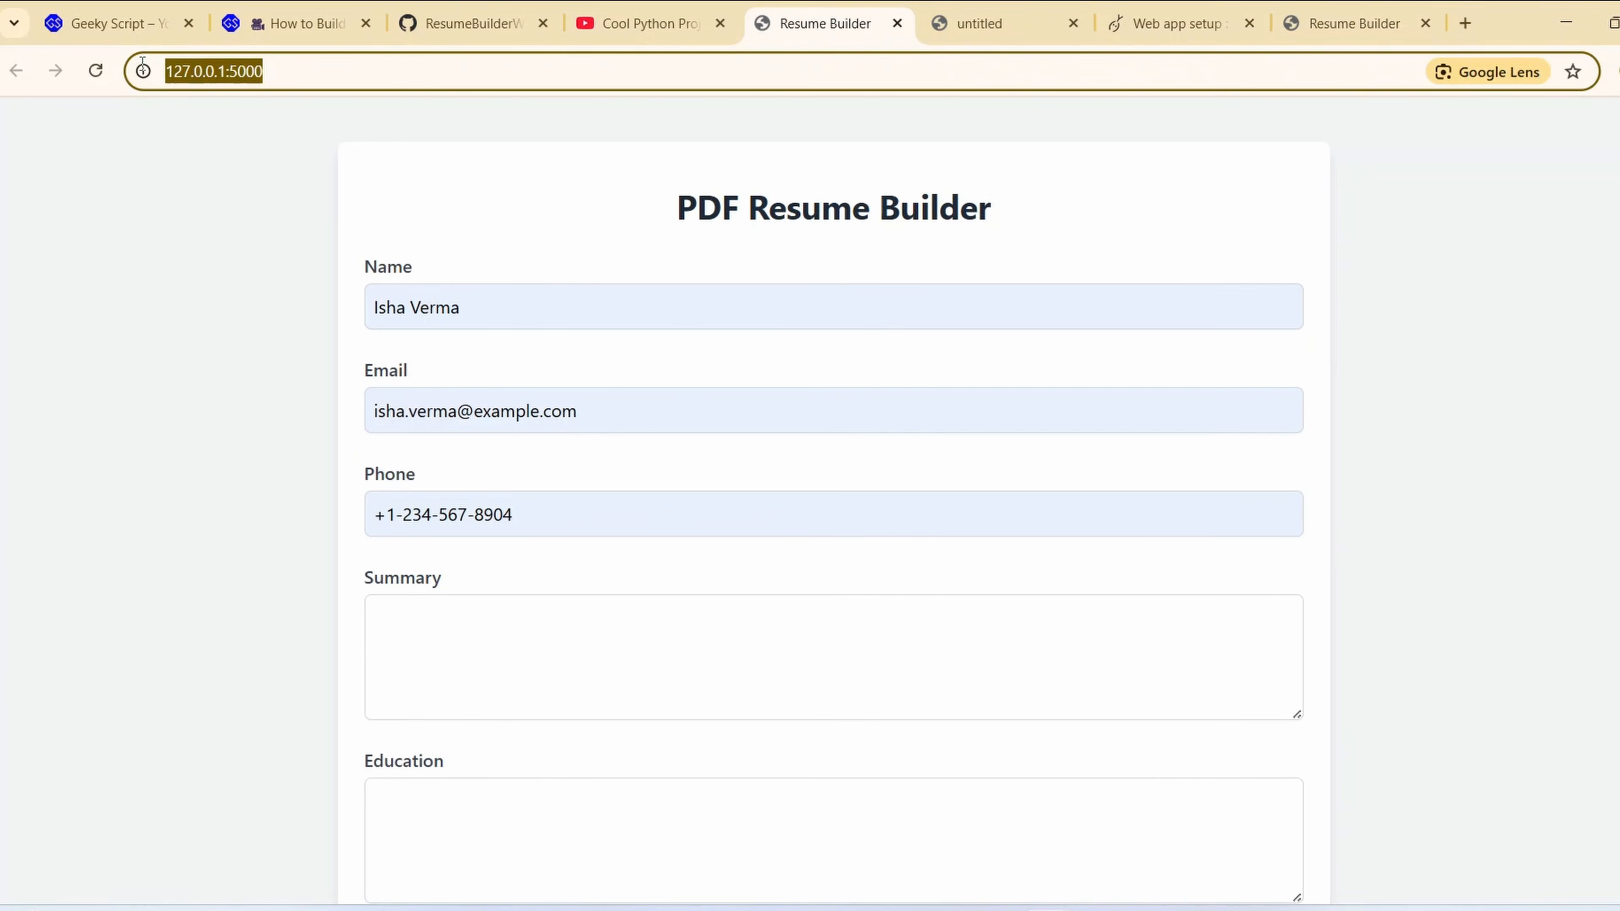
left_click(321, 148)
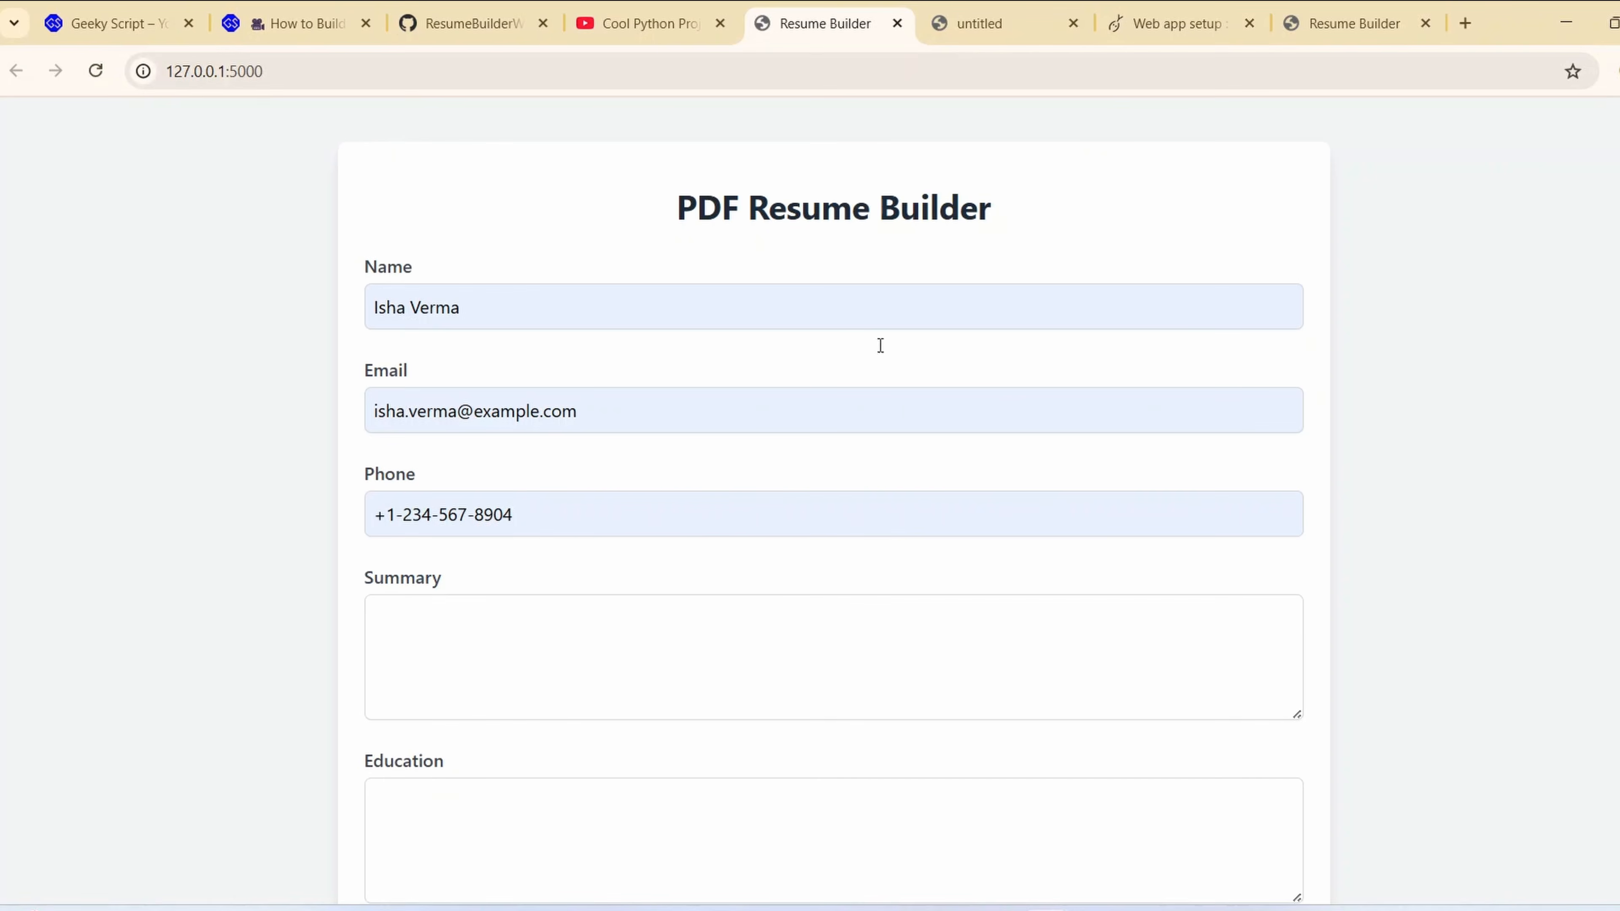
left_click(1343, 22)
left_click(268, 183)
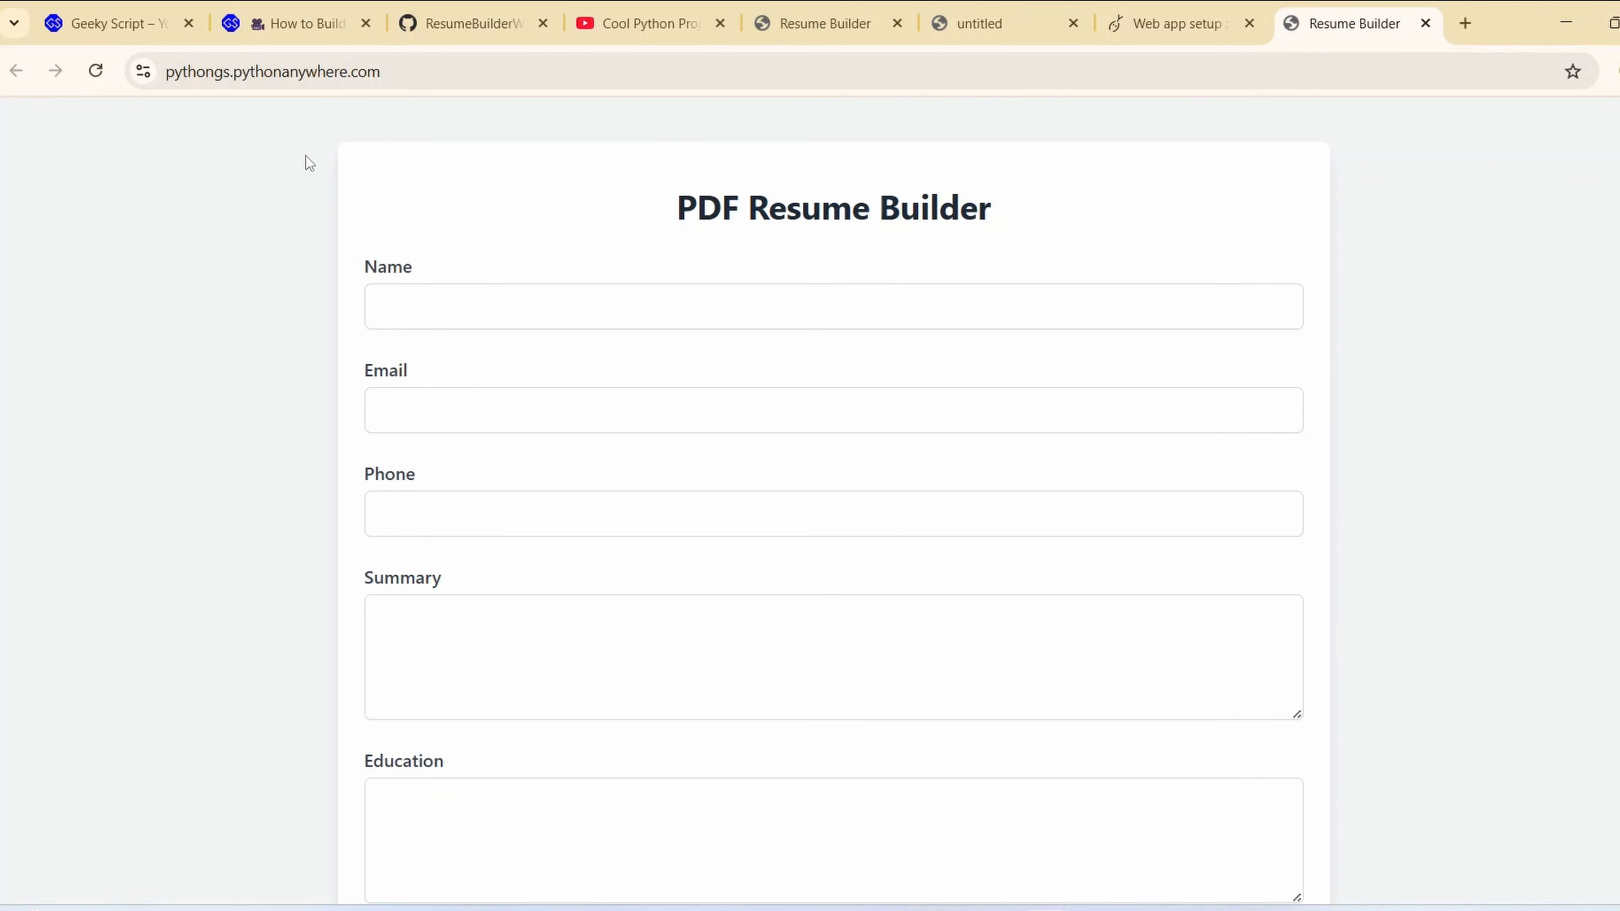
Examine the deployed site's web address, including its account subdomain and the pythonanywhere.com domain
left_click(401, 71)
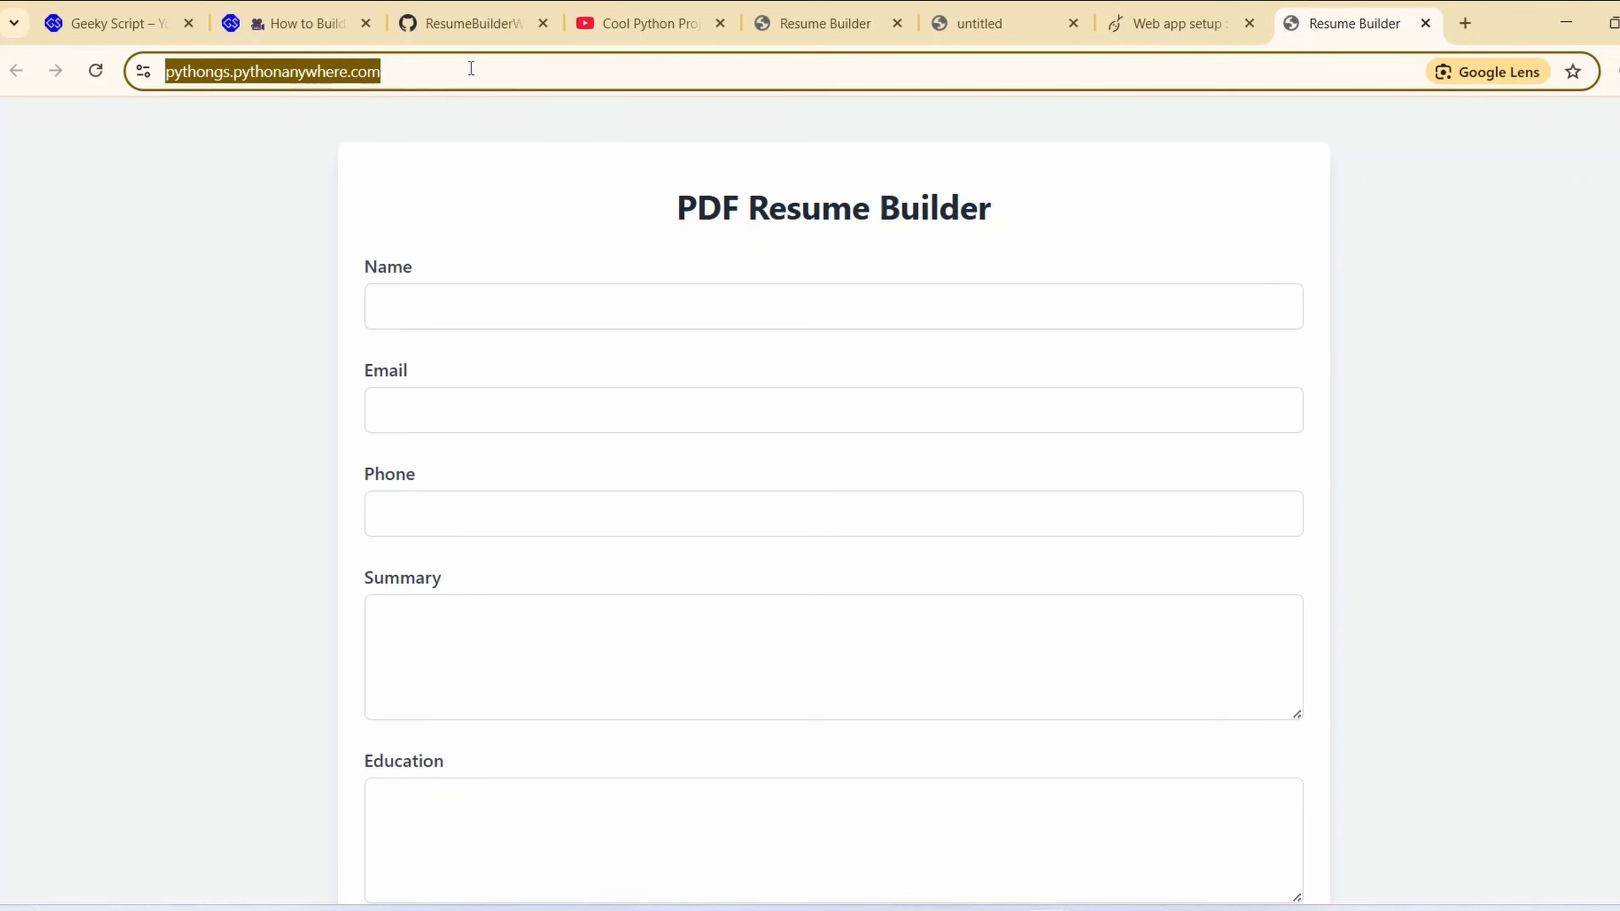
scroll(687, 332, "down", 1)
scroll(687, 332, "up", 1)
left_click(327, 71)
left_click_drag(445, 71, 285, 75)
left_click(232, 202)
left_click(181, 70)
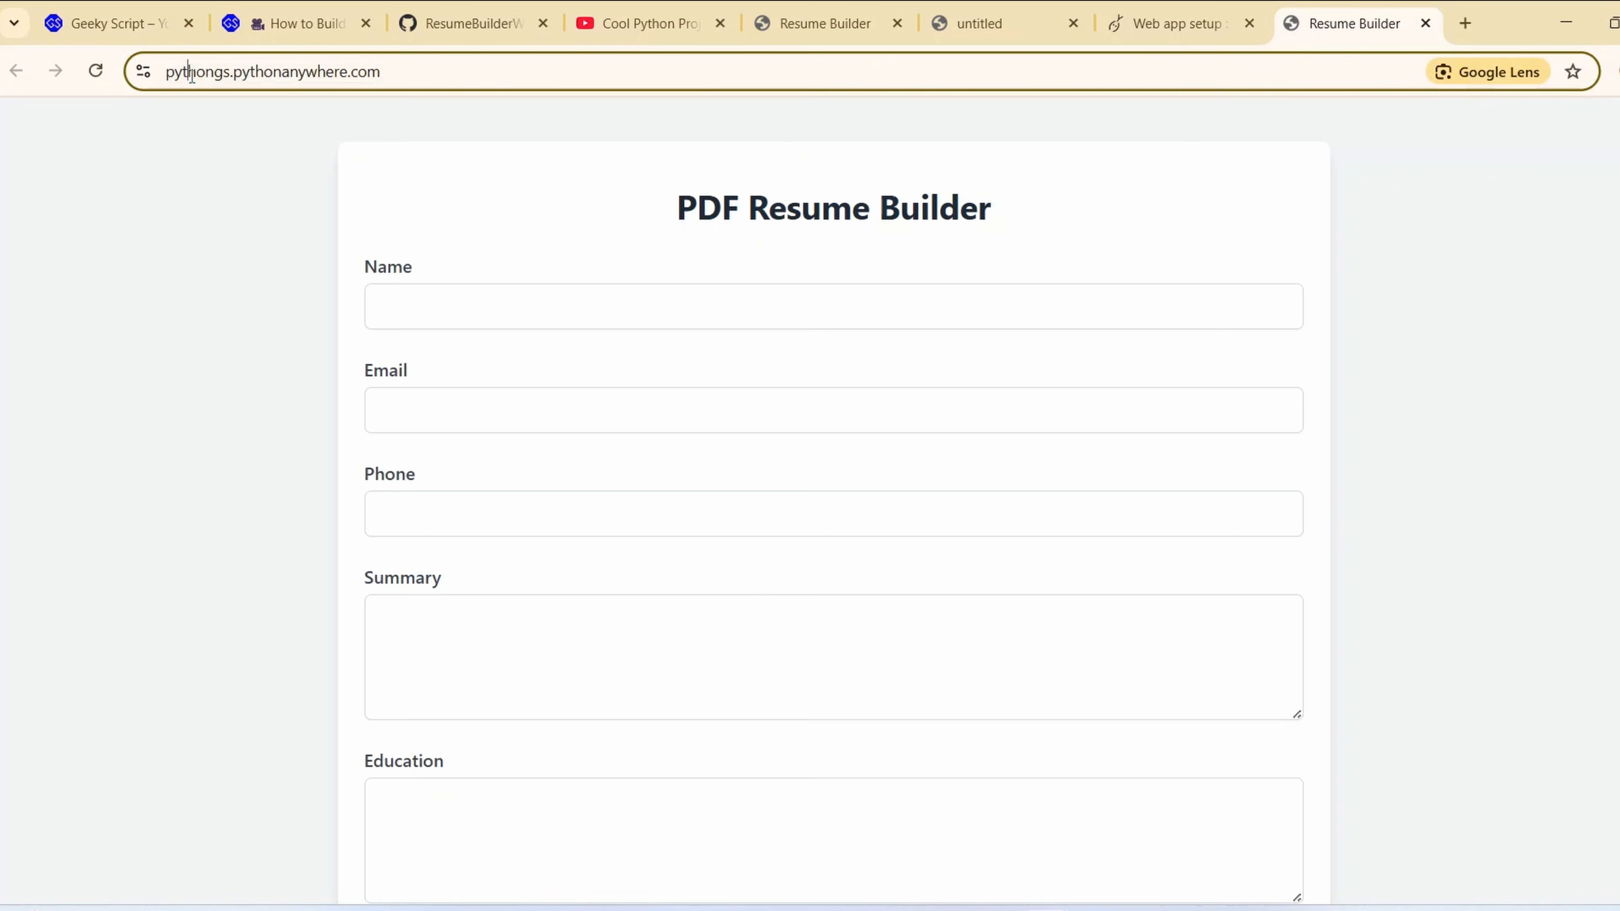
double_click(185, 72)
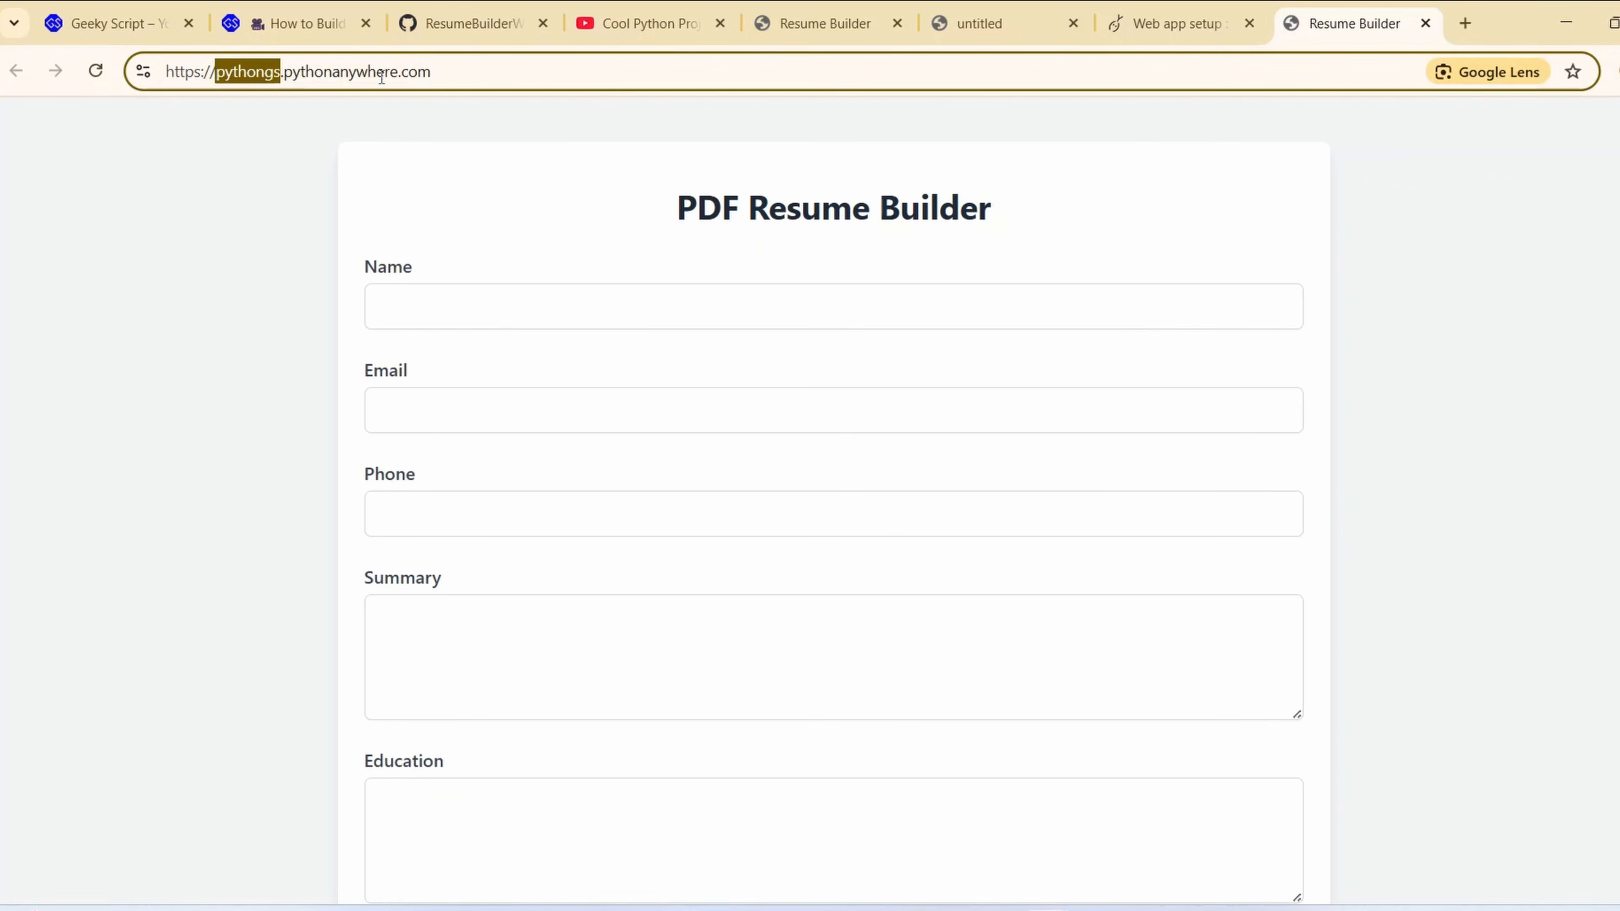
left_click(449, 74)
key("ctrl+a")
left_click(222, 205)
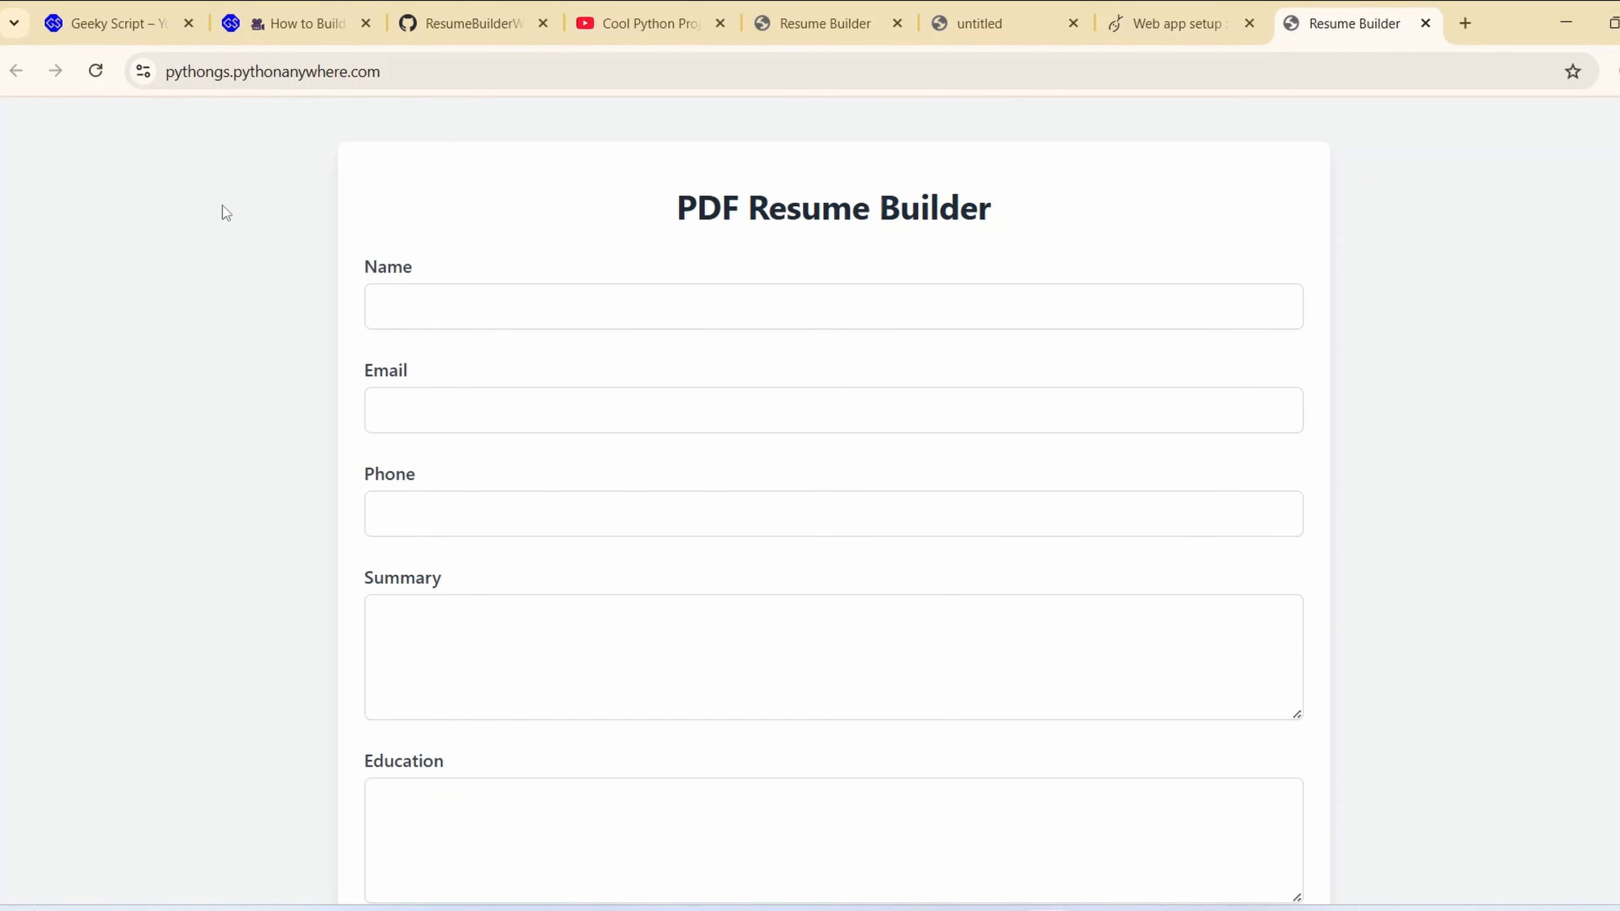
Place Resume.txt beside the deployed form and copy its name, e-mail and phone number into the matching fields
key("alt+Tab")
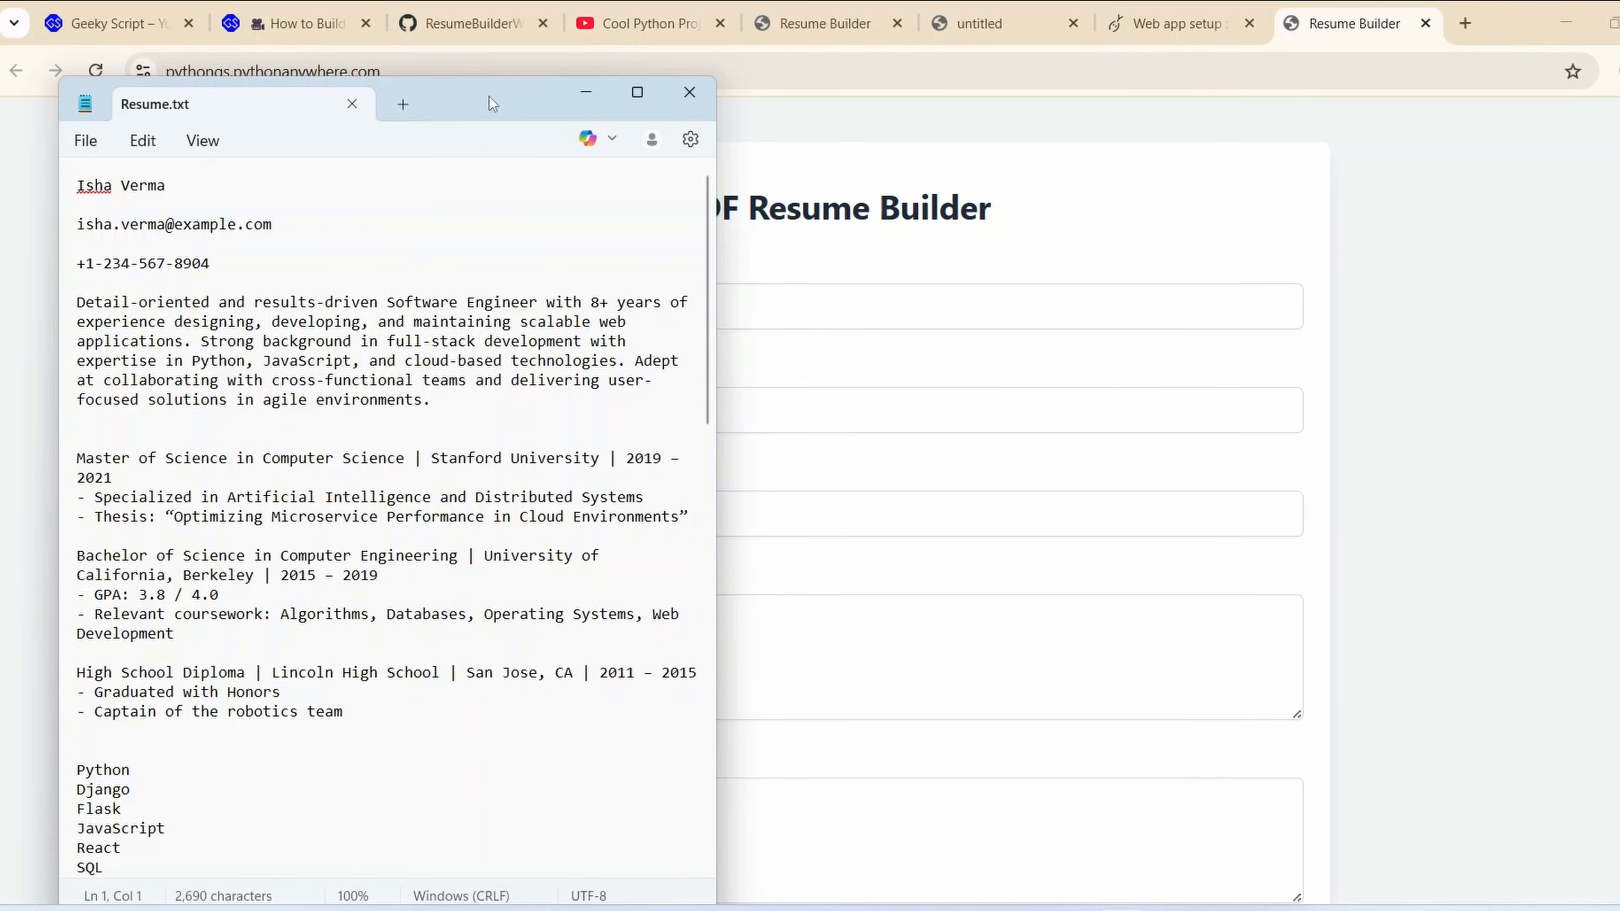
left_click_drag(489, 97, 1494, 146)
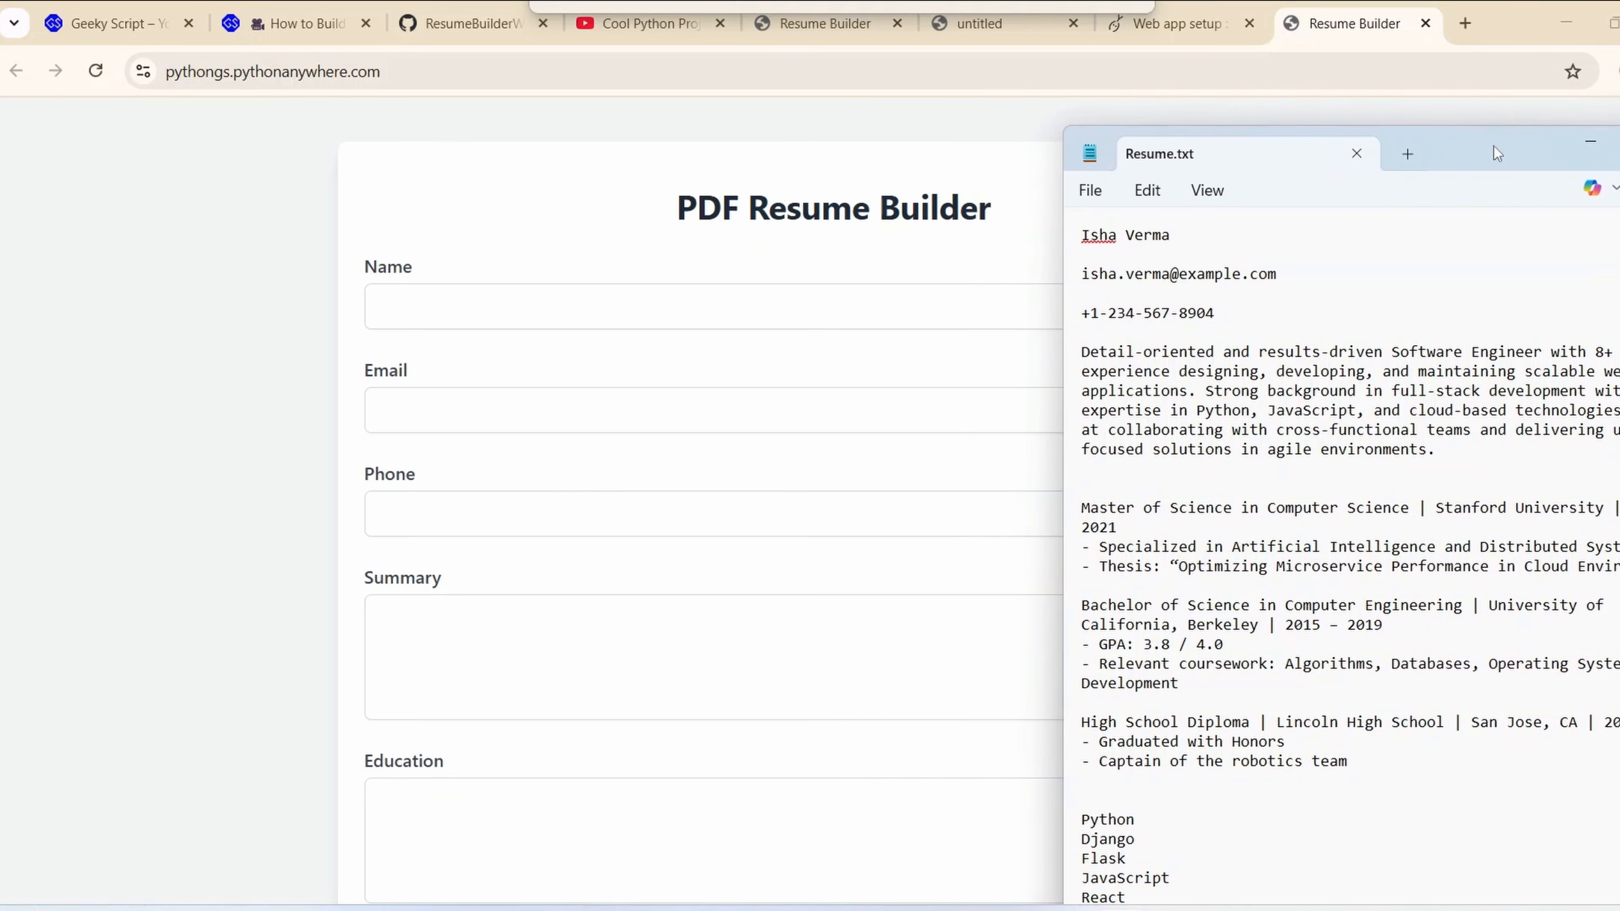
left_click_drag(1190, 237, 1025, 243)
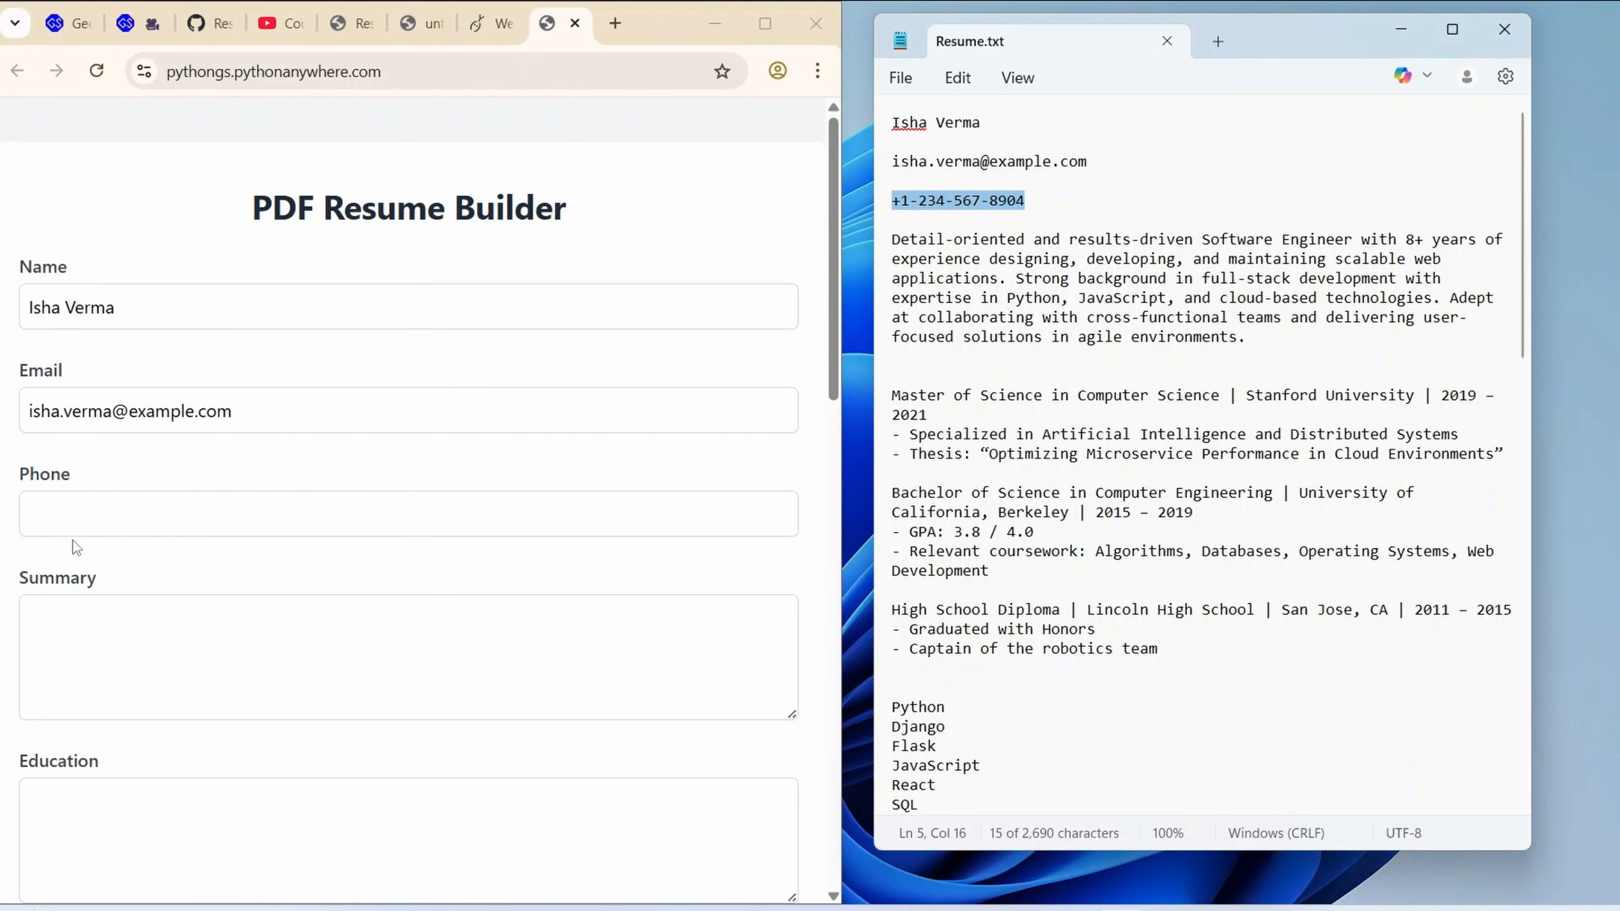
key("alt+Tab")
left_click(107, 511)
key("ctrl+v")
Copy the software engineer summary paragraph from Resume.txt into the form's Summary field
left_click_drag(1267, 338, 868, 245)
key("ctrl+c")
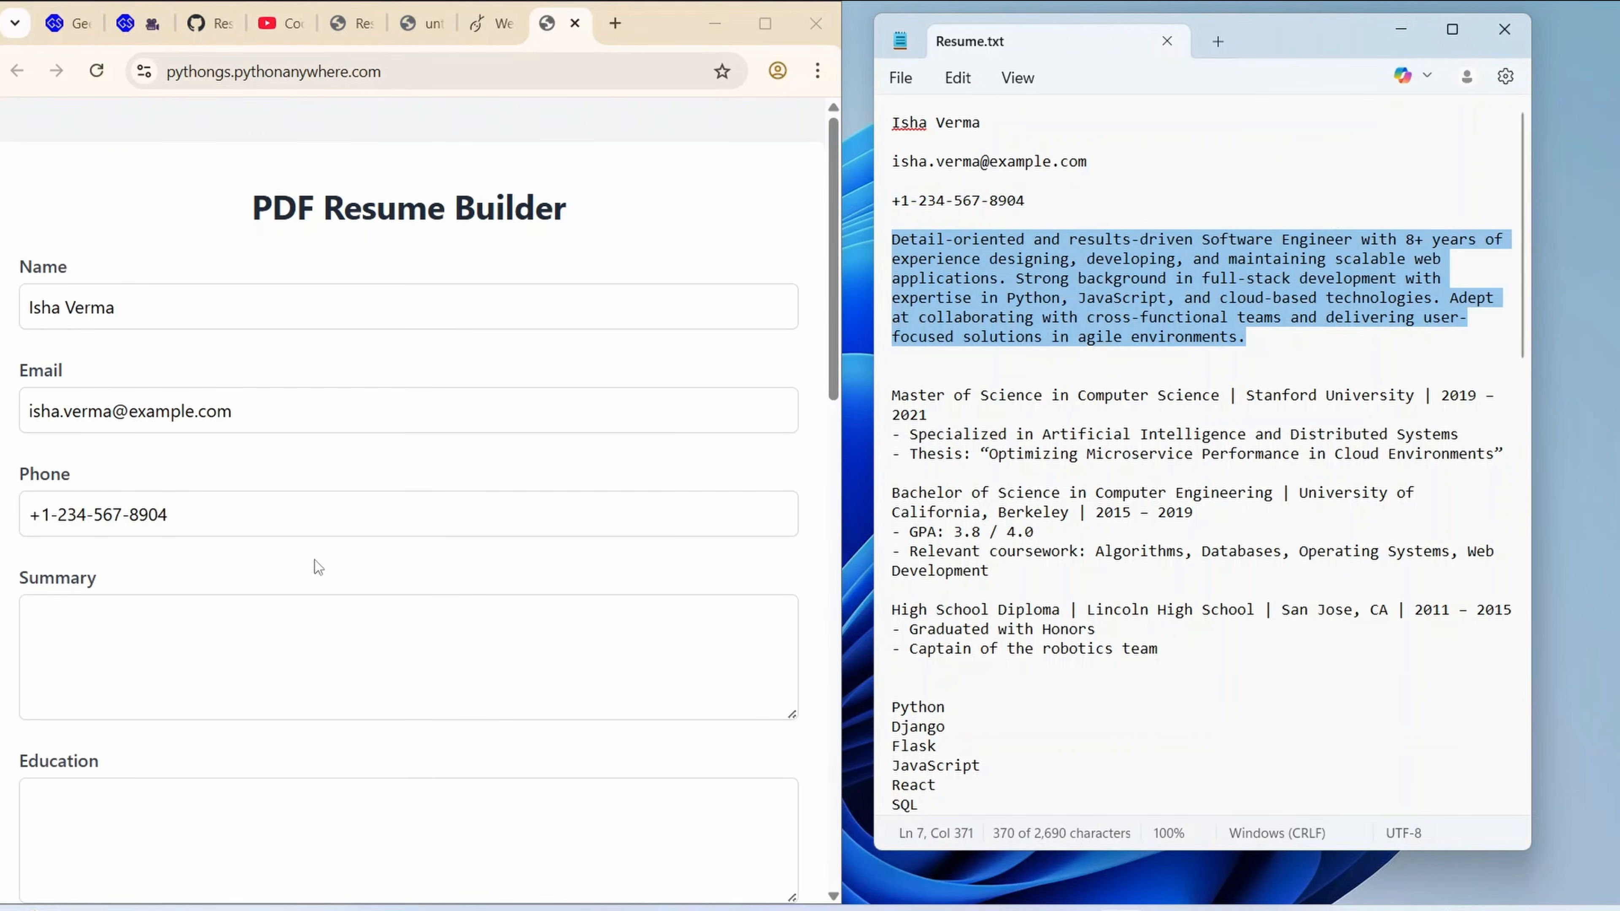
left_click(130, 637)
key("ctrl+v")
Copy the education, skills, experience, languages, certificates, awards and interests from Resume.txt into the matching form fields
scroll(249, 610, "down", 3)
left_click(217, 600)
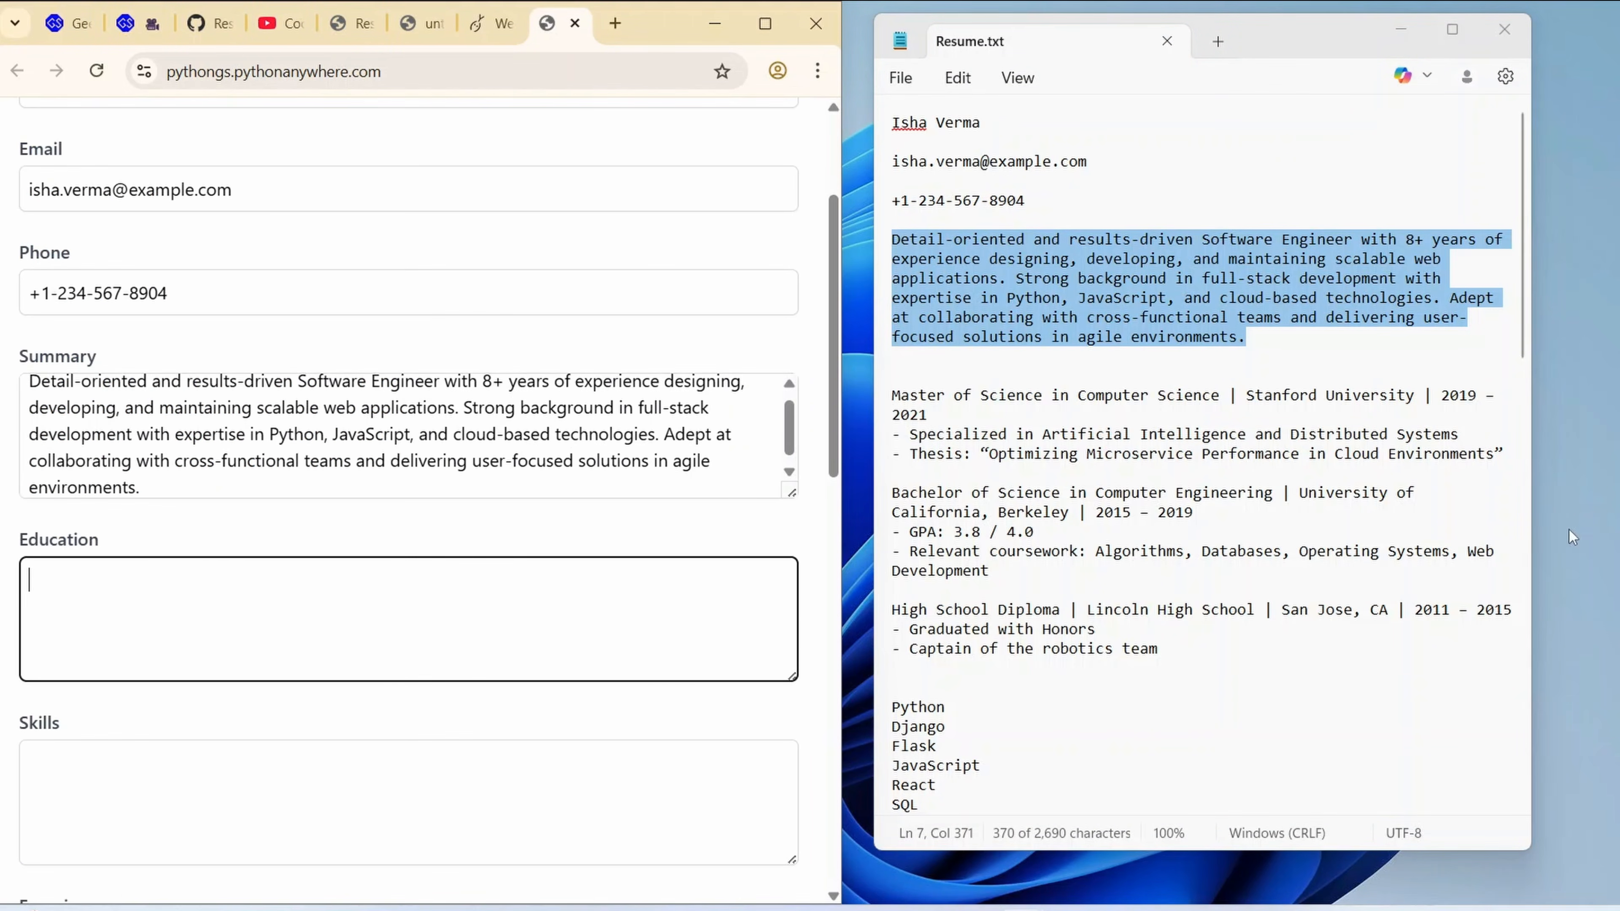
scroll(1180, 587, "down", 3)
left_click_drag(1196, 495, 982, 318)
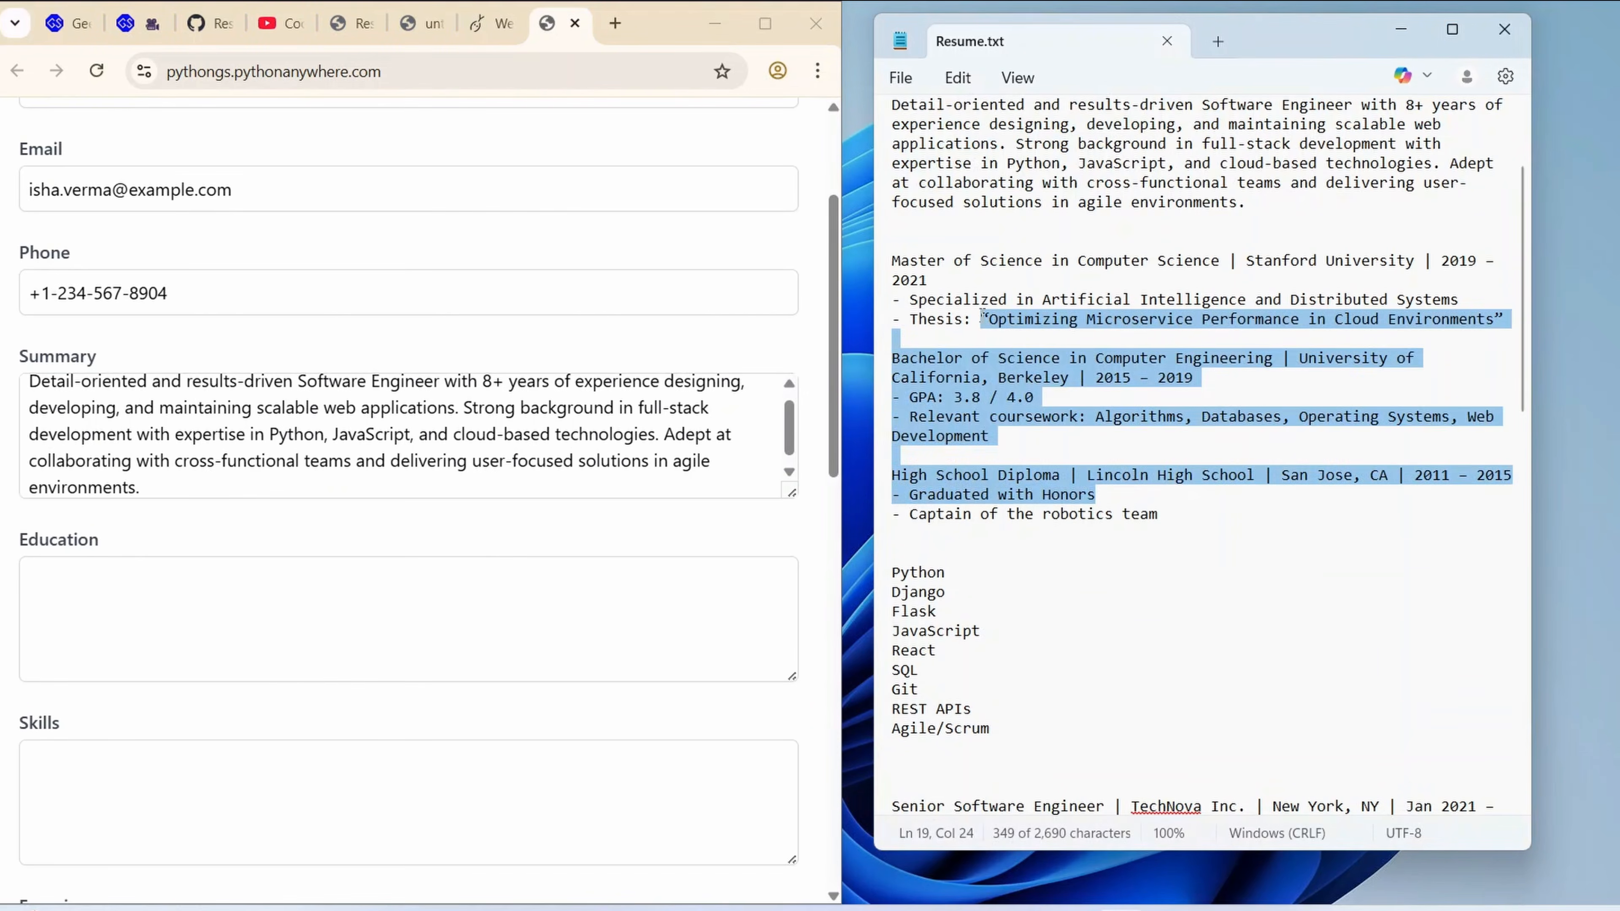
left_click_drag(1165, 514, 891, 262)
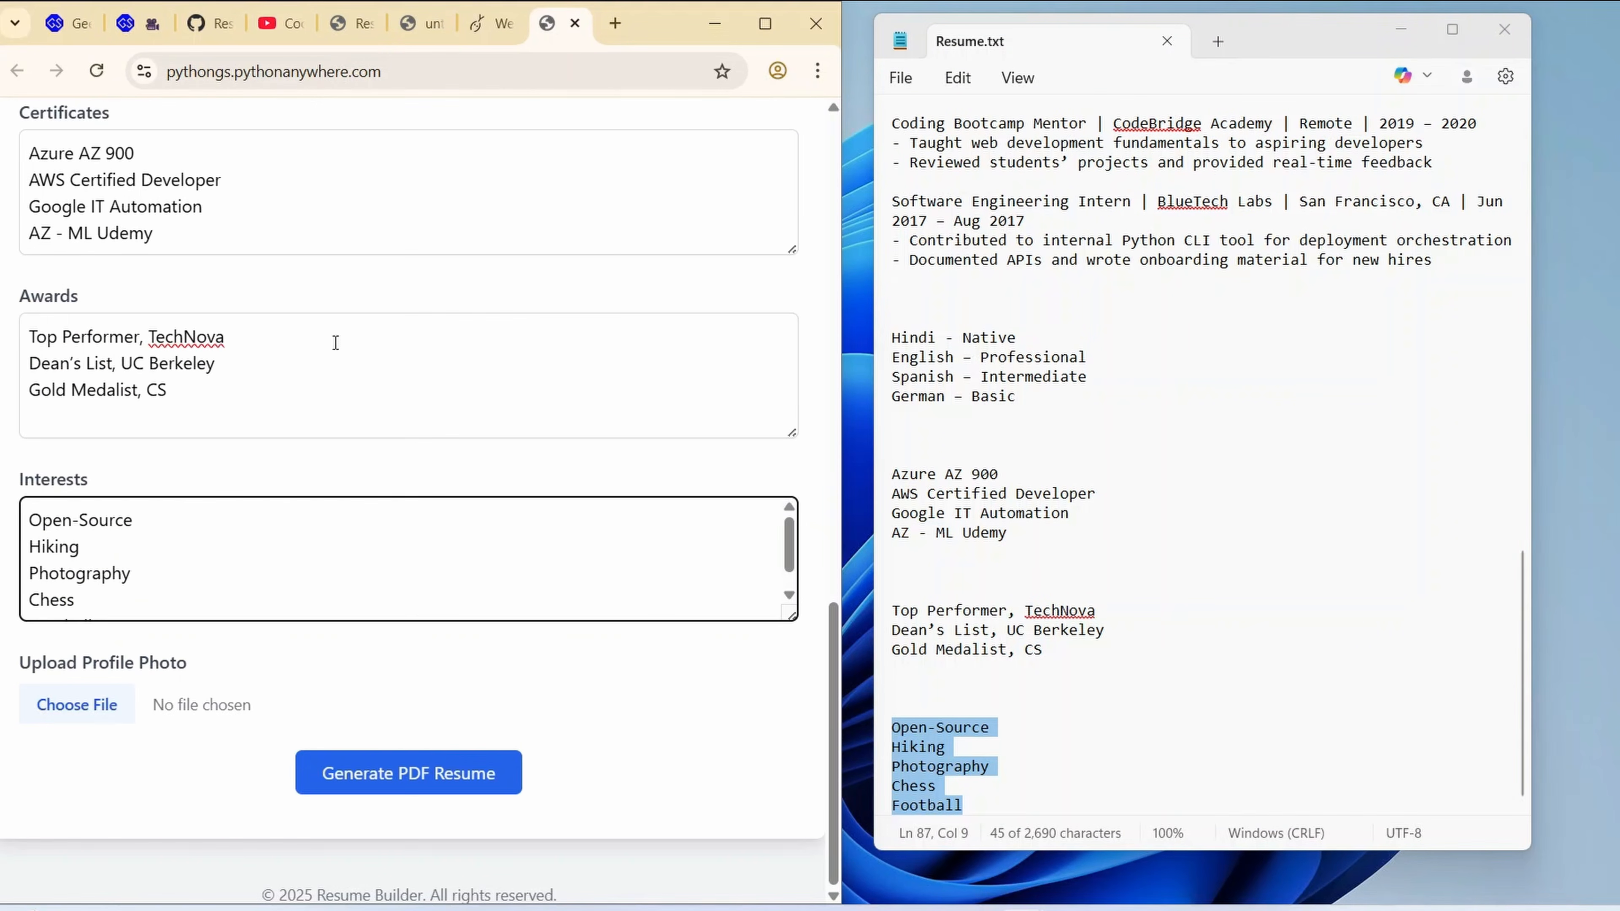
Maximize the browser window and attach the portrait of the woman wearing glasses from the Pictures folder as the profile photo
left_click(766, 24)
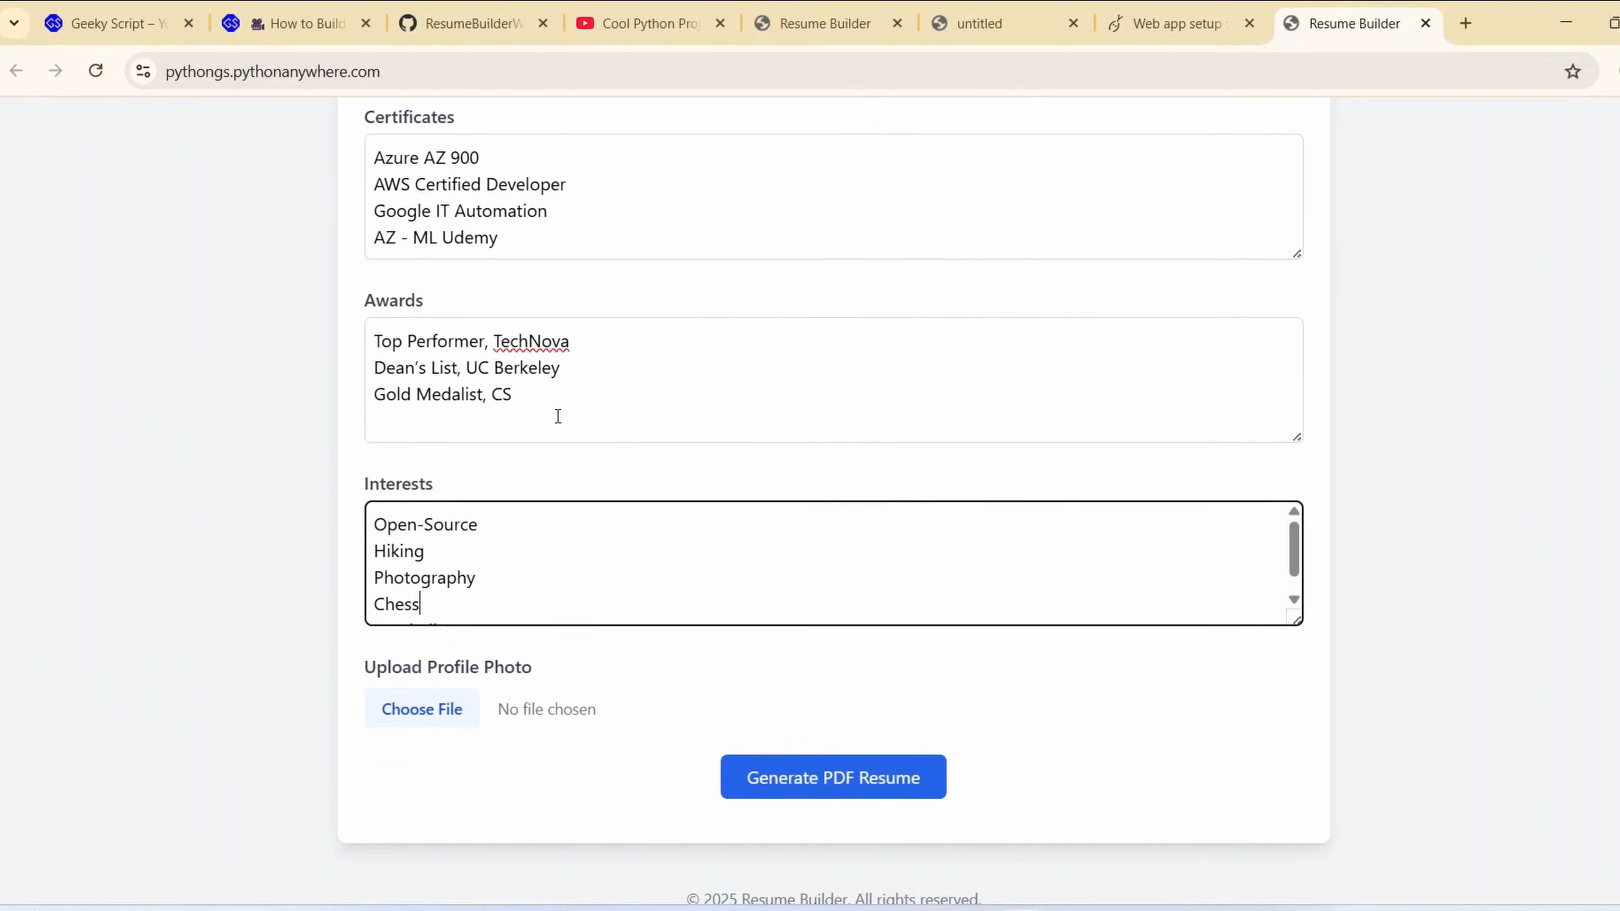
scroll(558, 416, "up", 15)
scroll(637, 398, "down", 15)
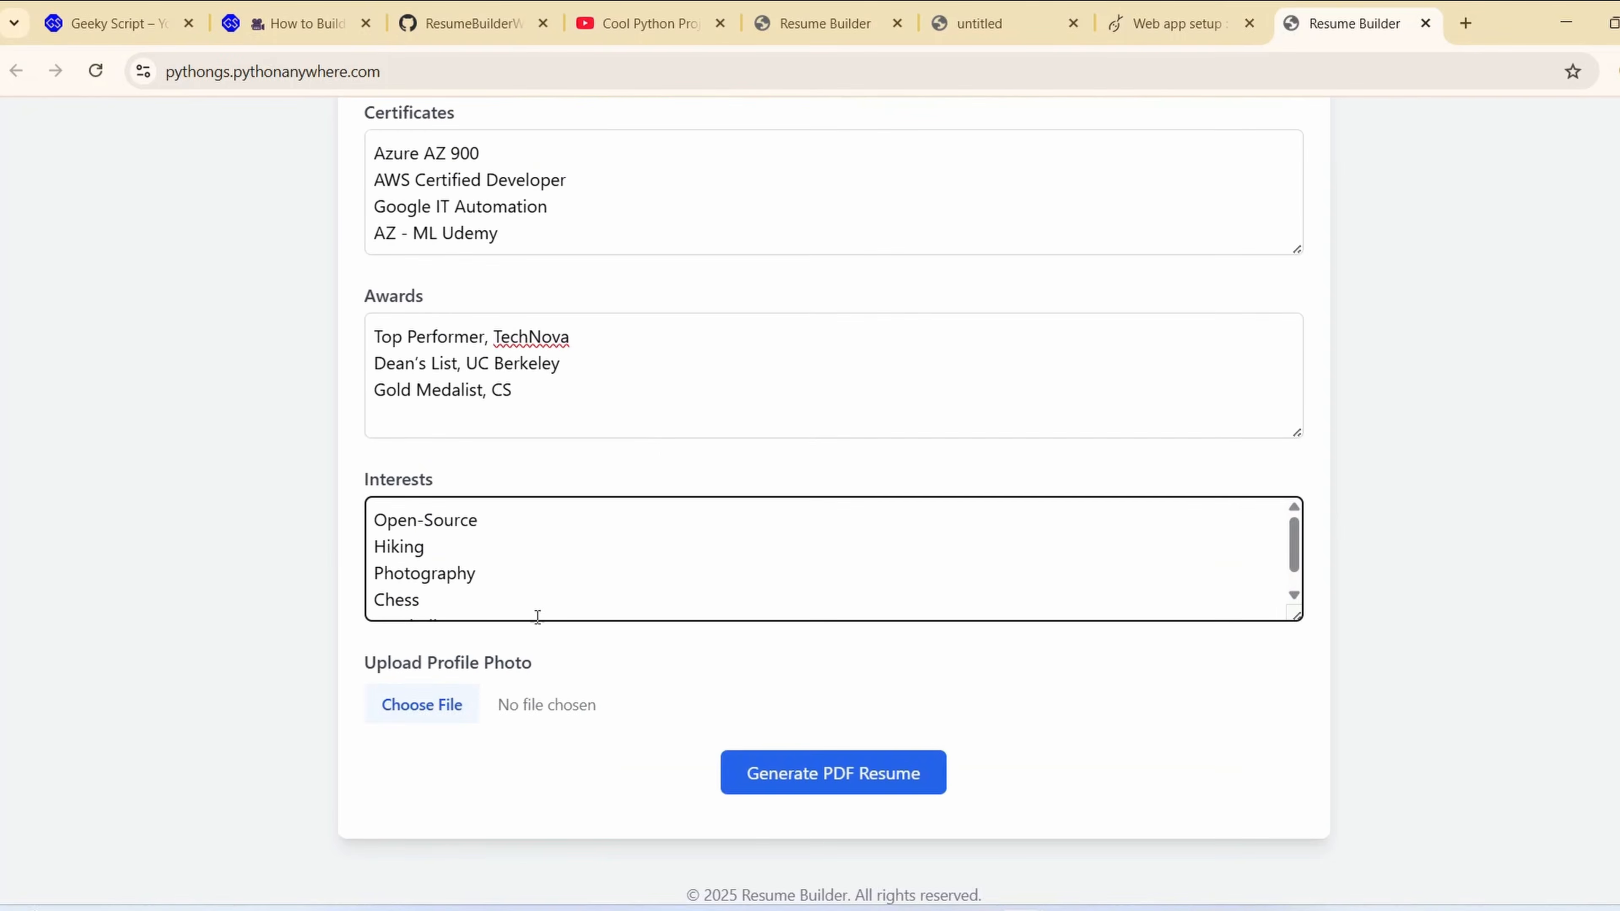
left_click(448, 707)
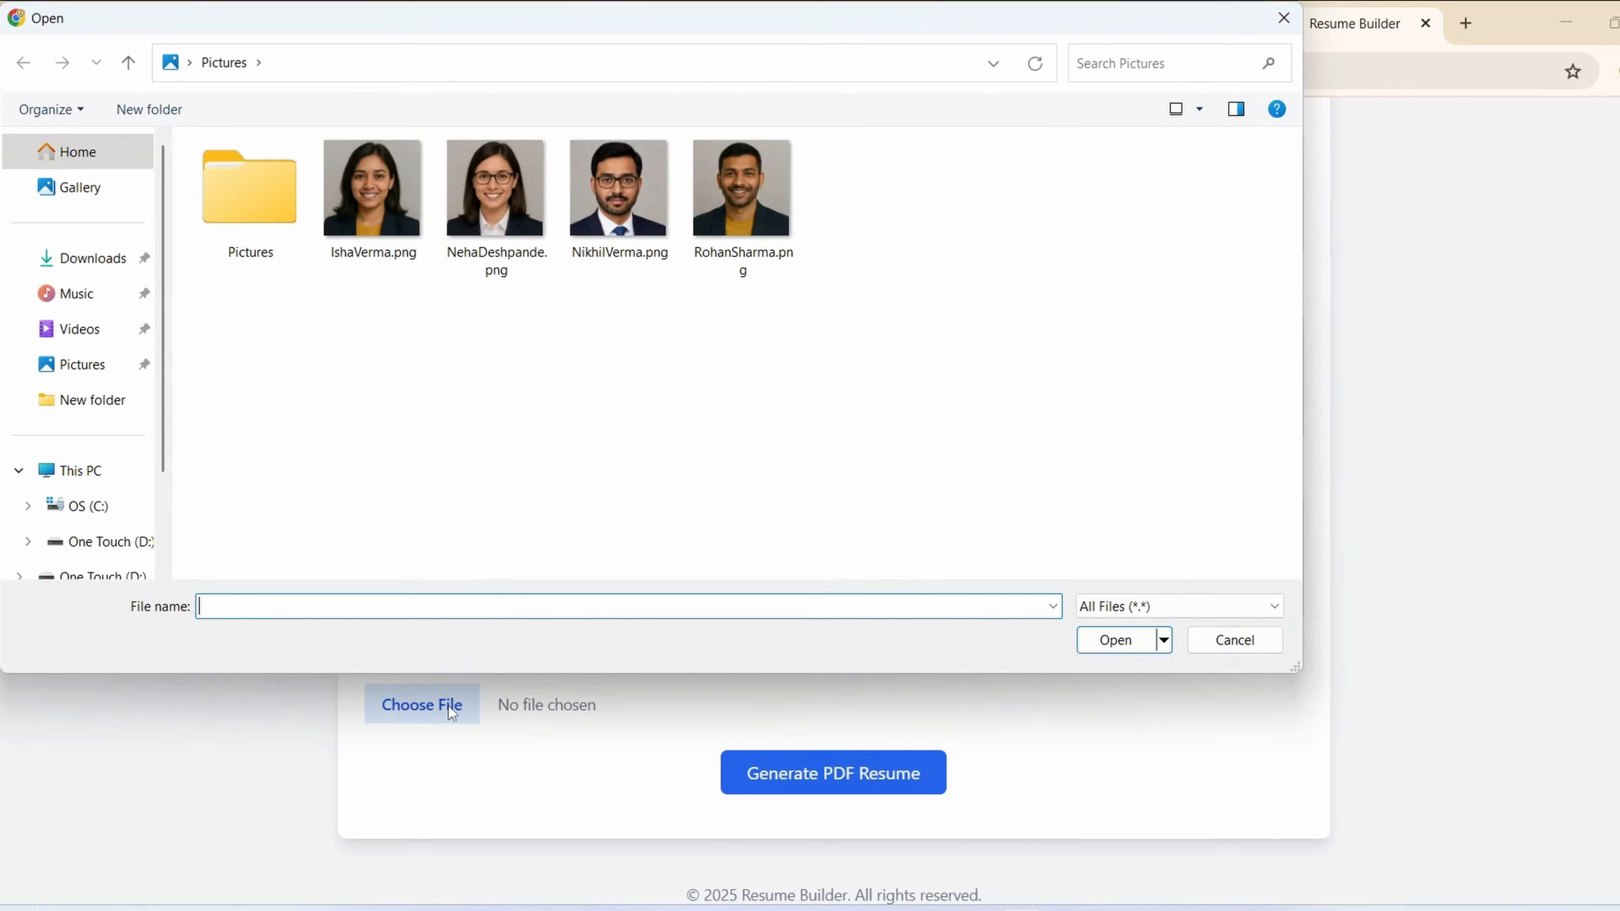
double_click(494, 209)
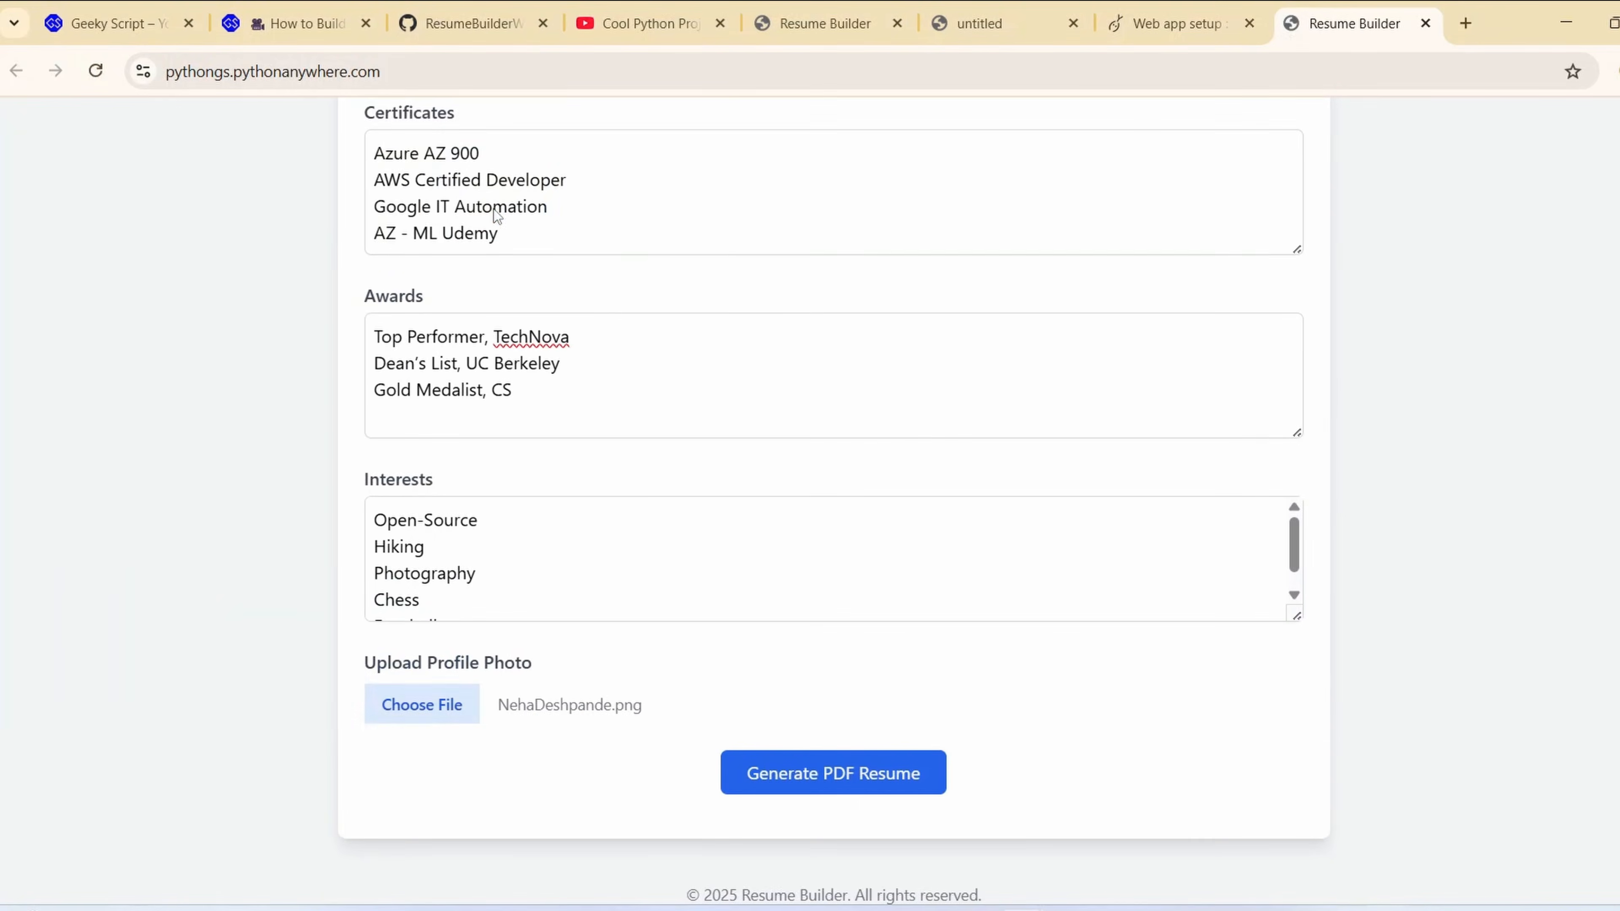
scroll(865, 734, "up", 5)
scroll(864, 785, "down", 5)
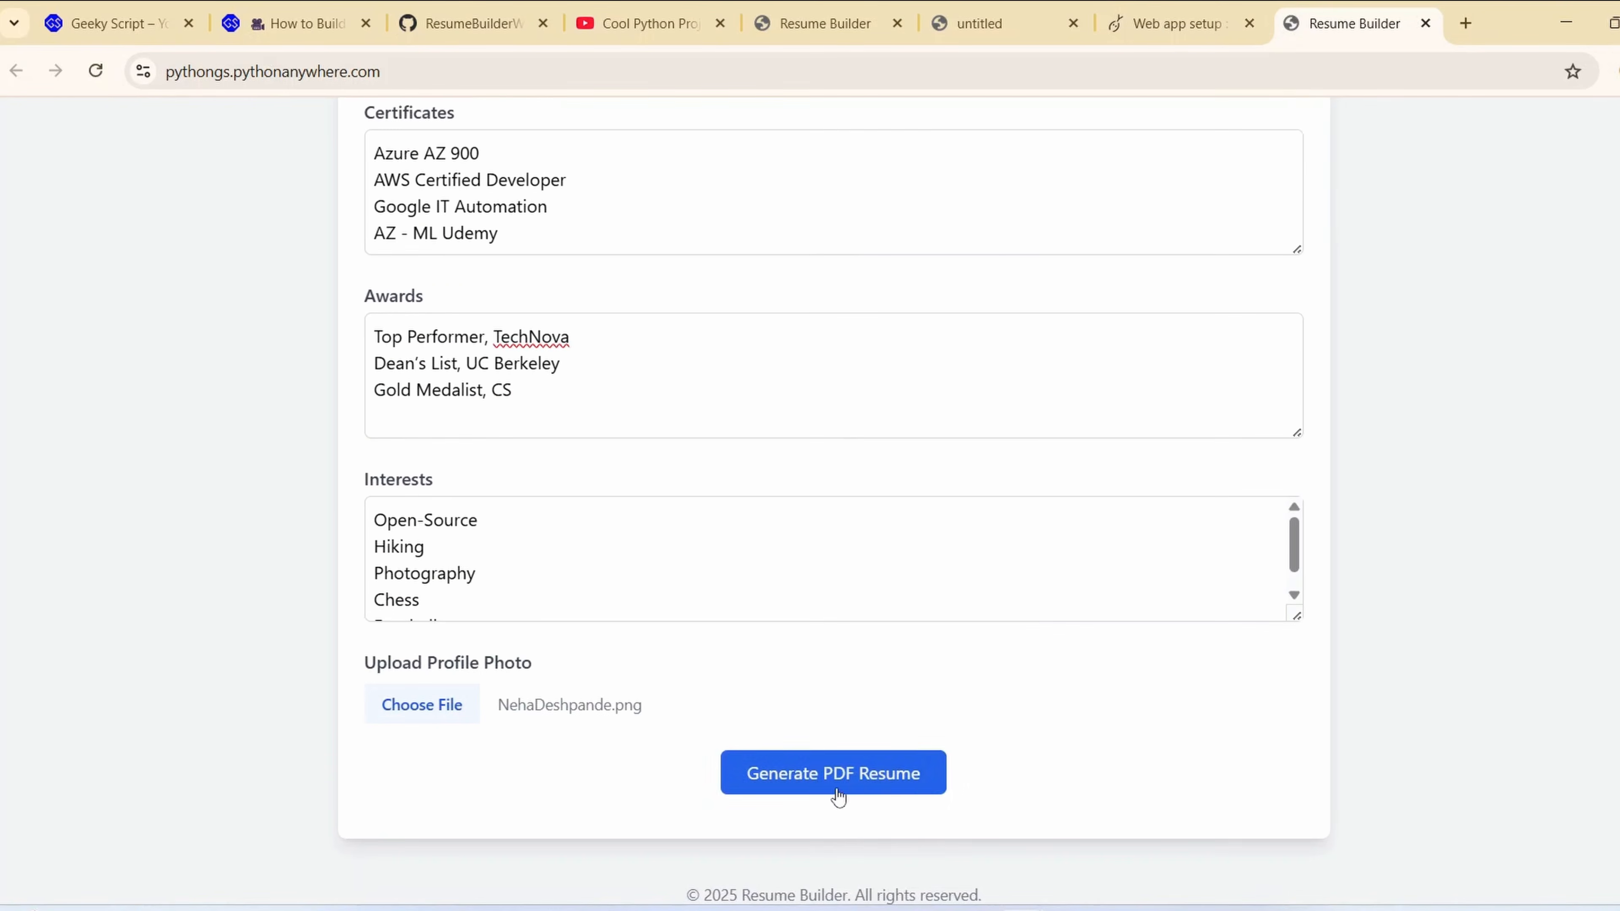
Generate the PDF resume from the completed form and open the downloaded file
left_click(820, 778)
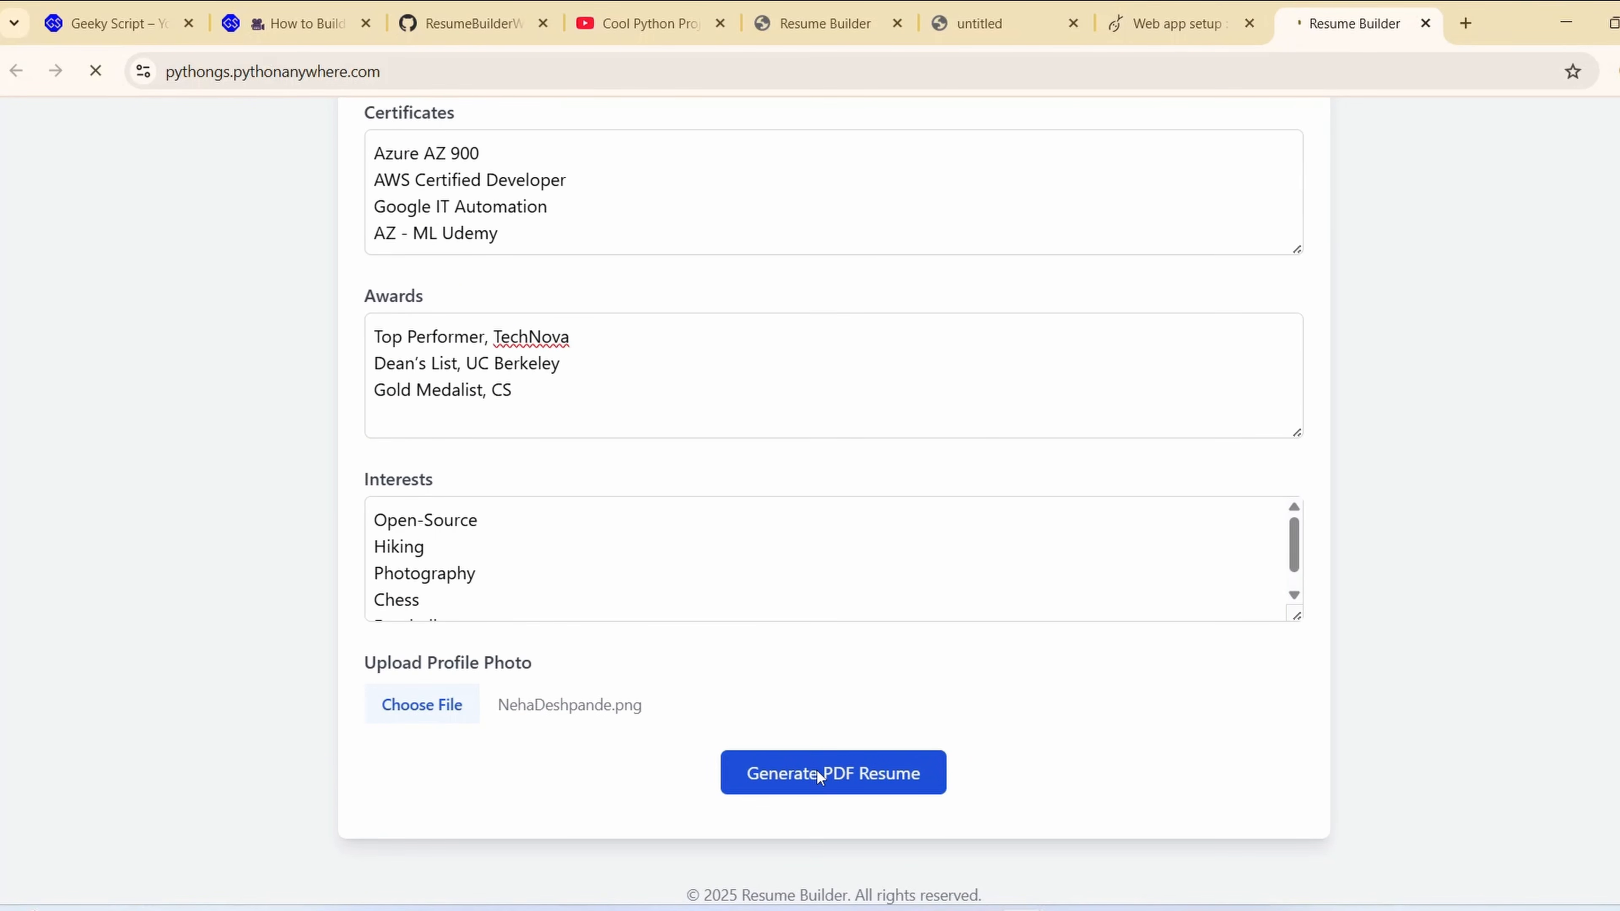
left_click(1588, 72)
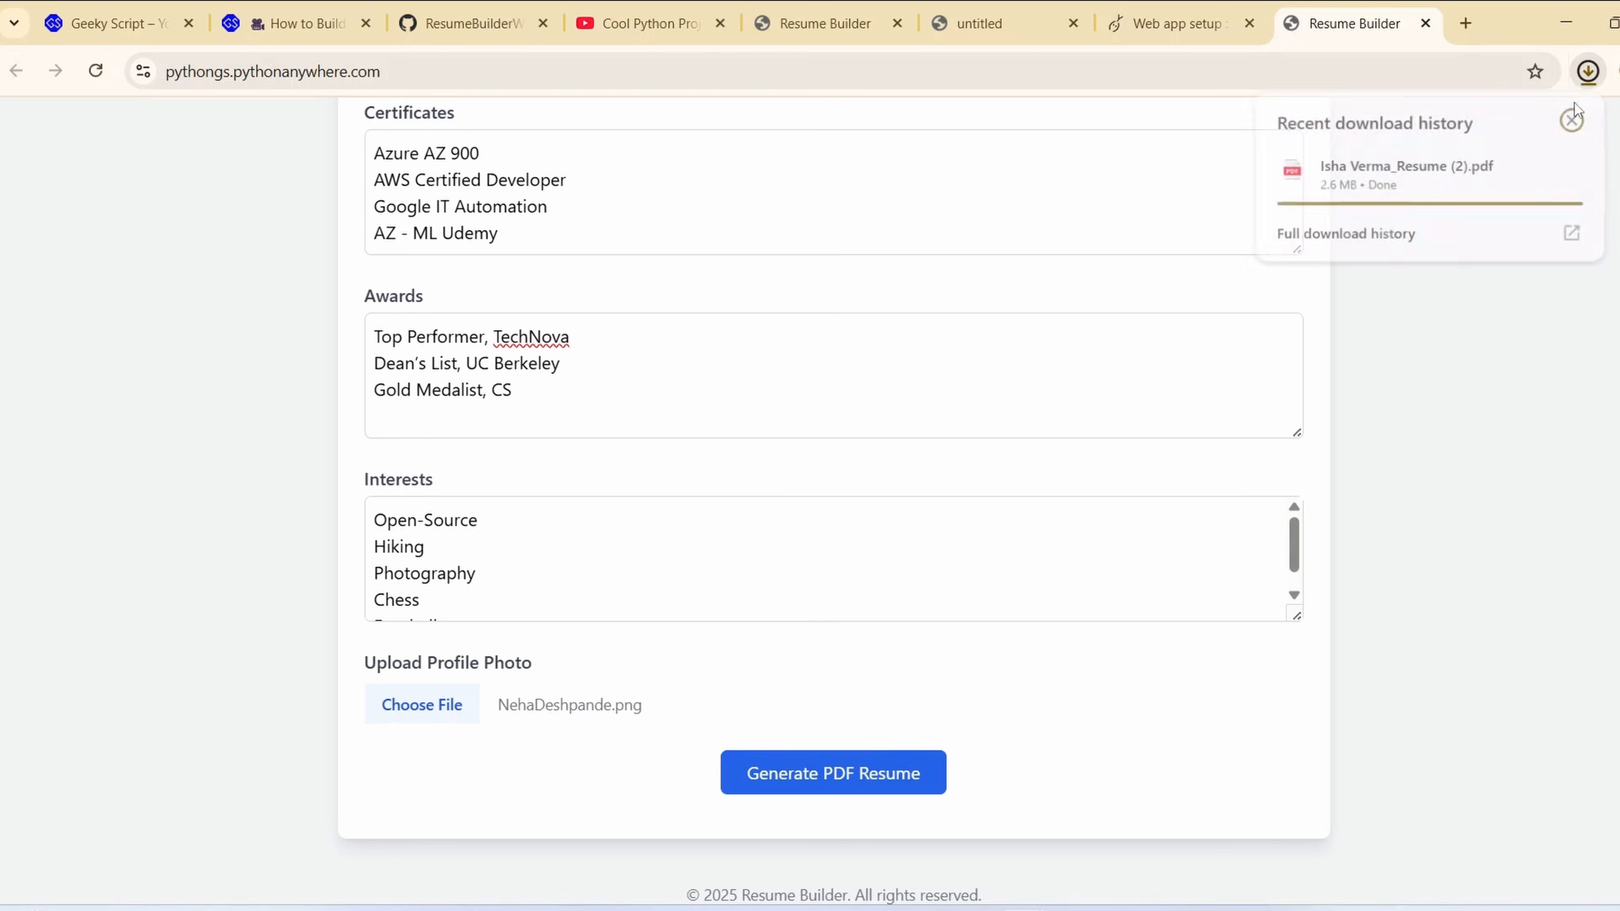
left_click(1407, 179)
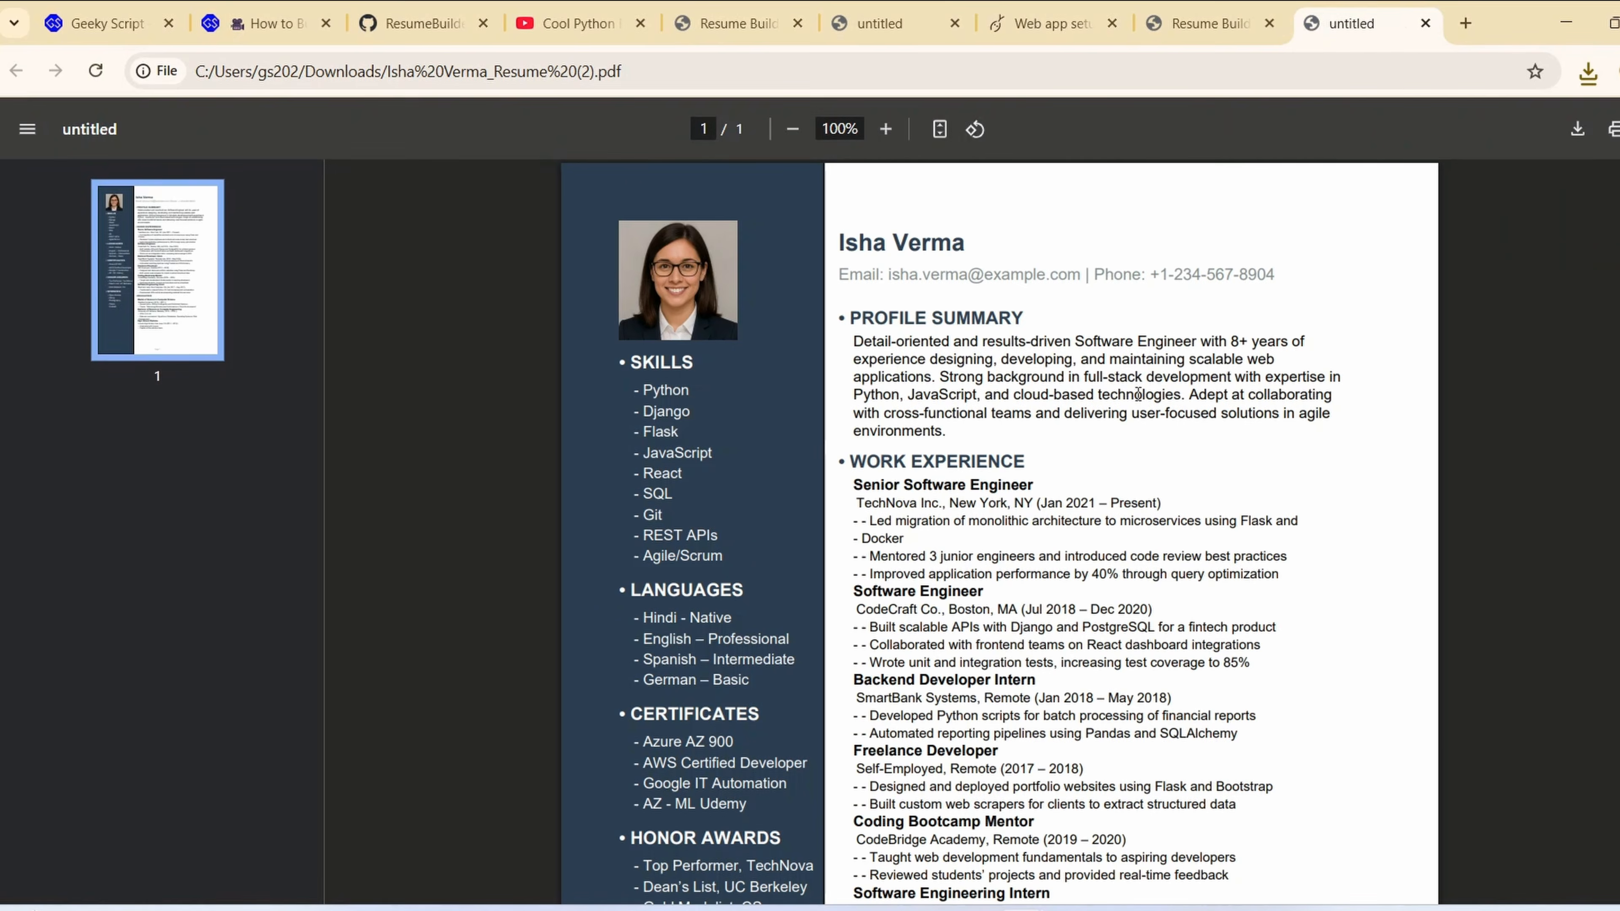
Examine the generated PDF resume from header to footer and compare its contact details and summary with the form
scroll(1053, 291, "down", 8)
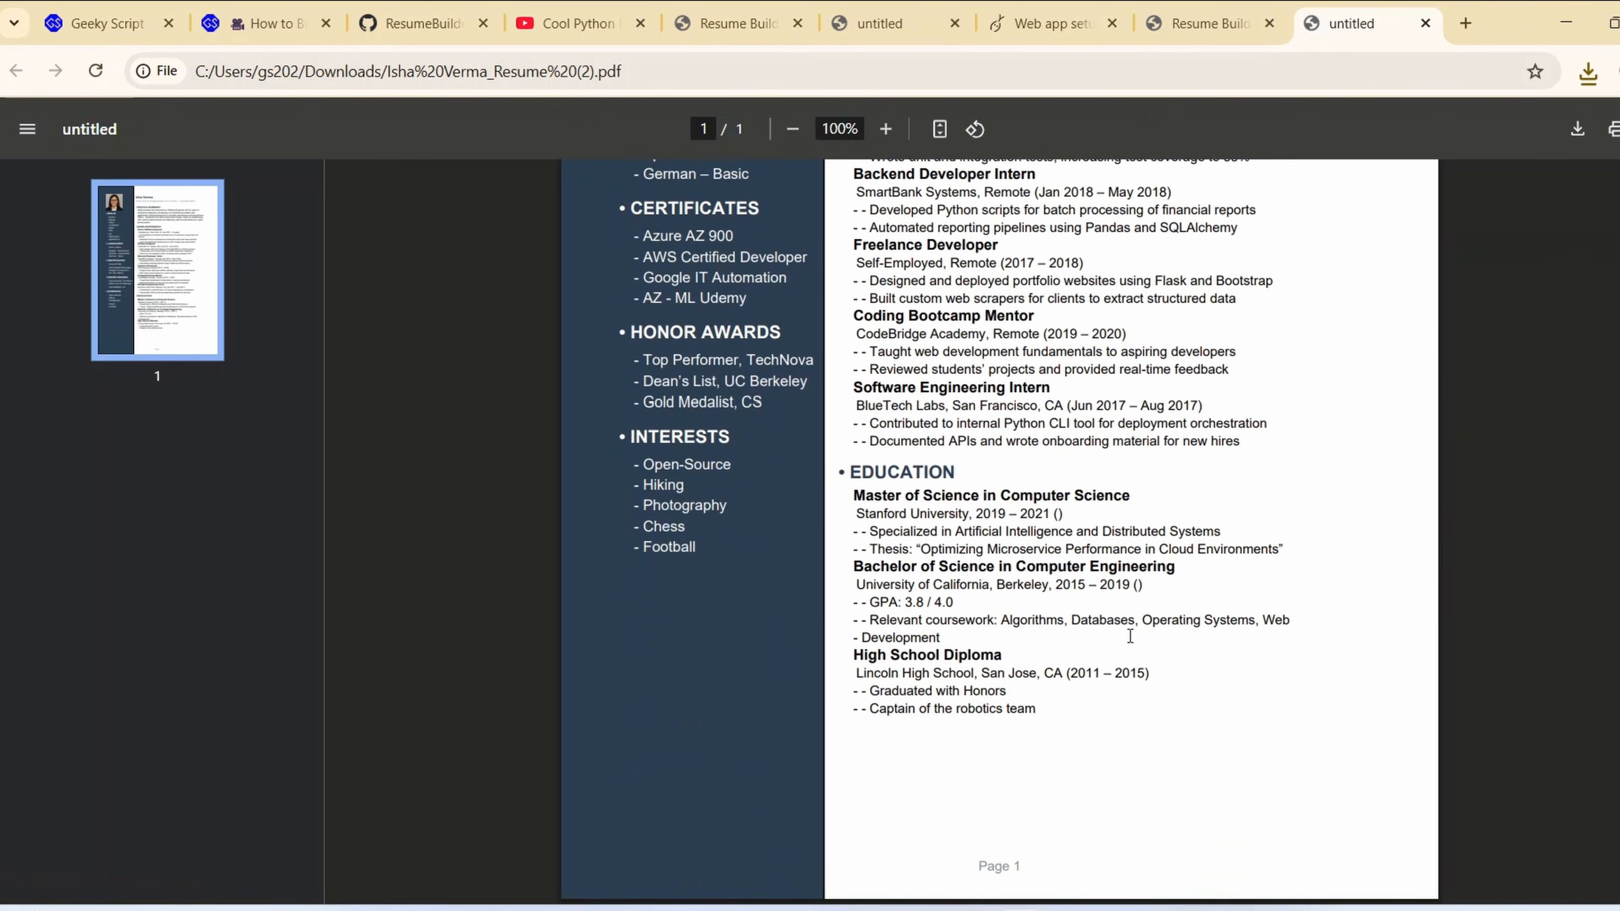
scroll(1130, 636, "up", 8)
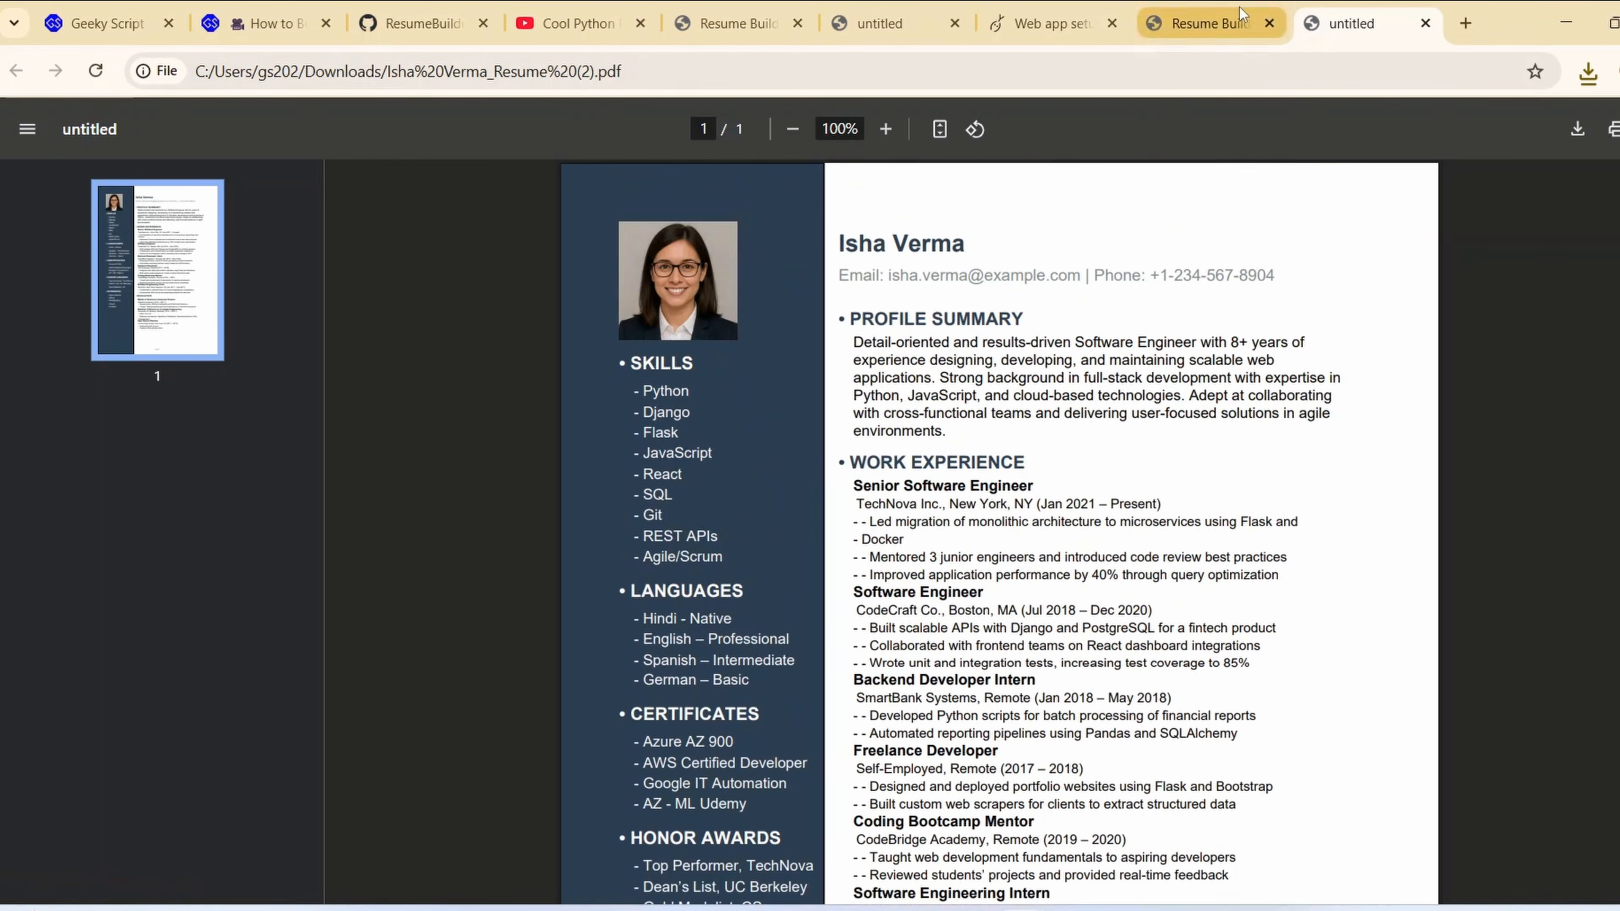
left_click(1199, 23)
scroll(781, 308, "up", 10)
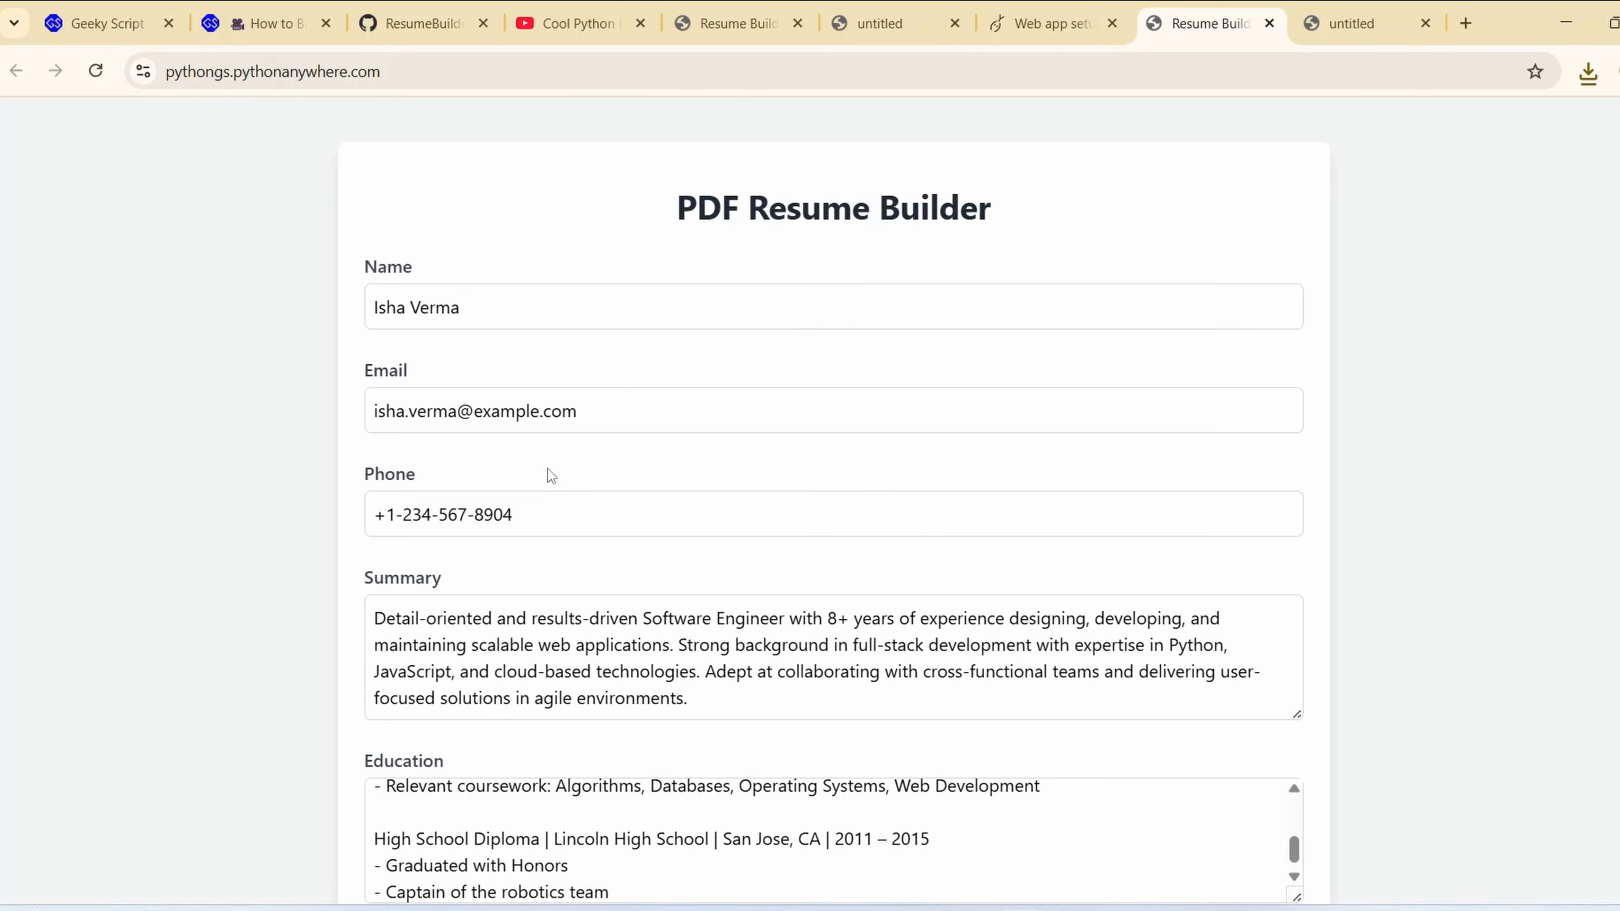
left_click(1372, 20)
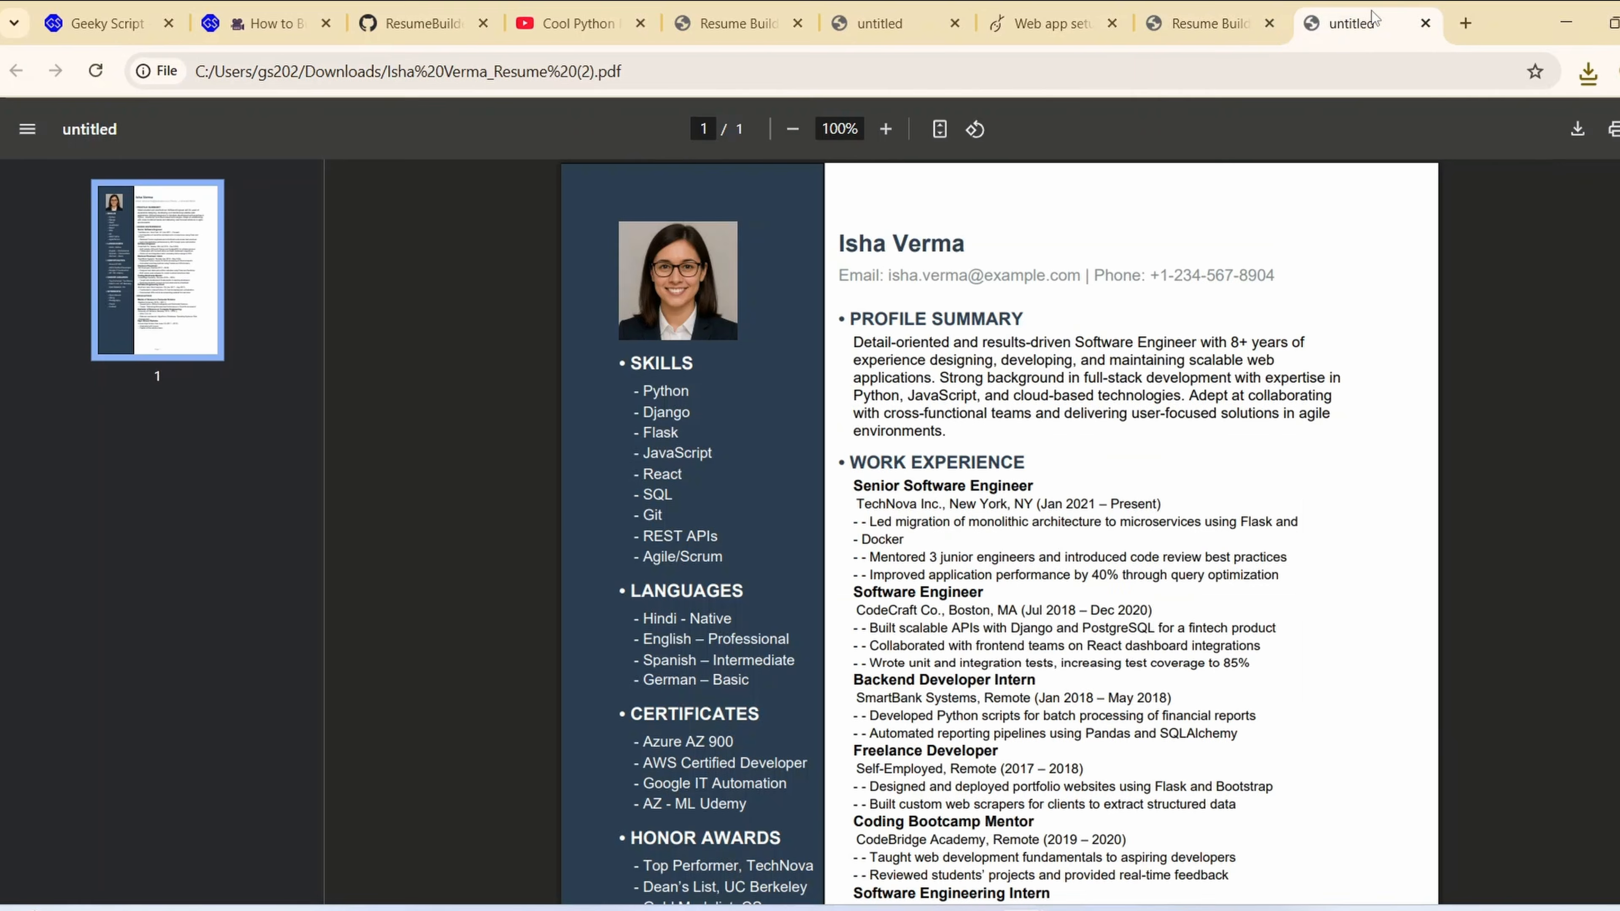
scroll(1184, 348, "down", 8)
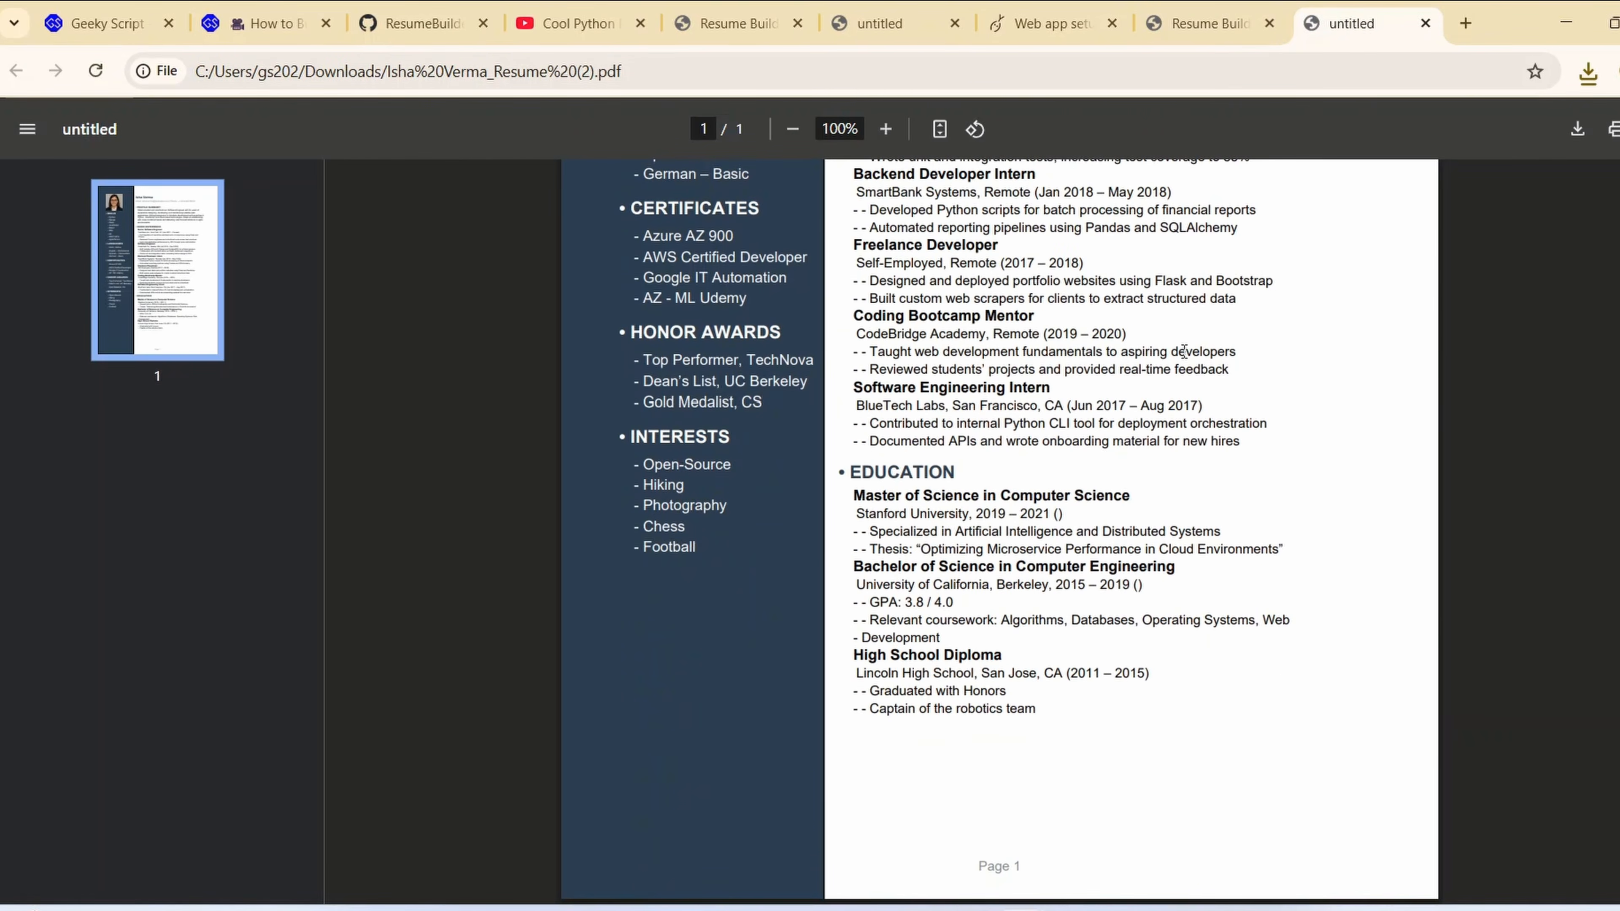
scroll(1097, 447, "up", 8)
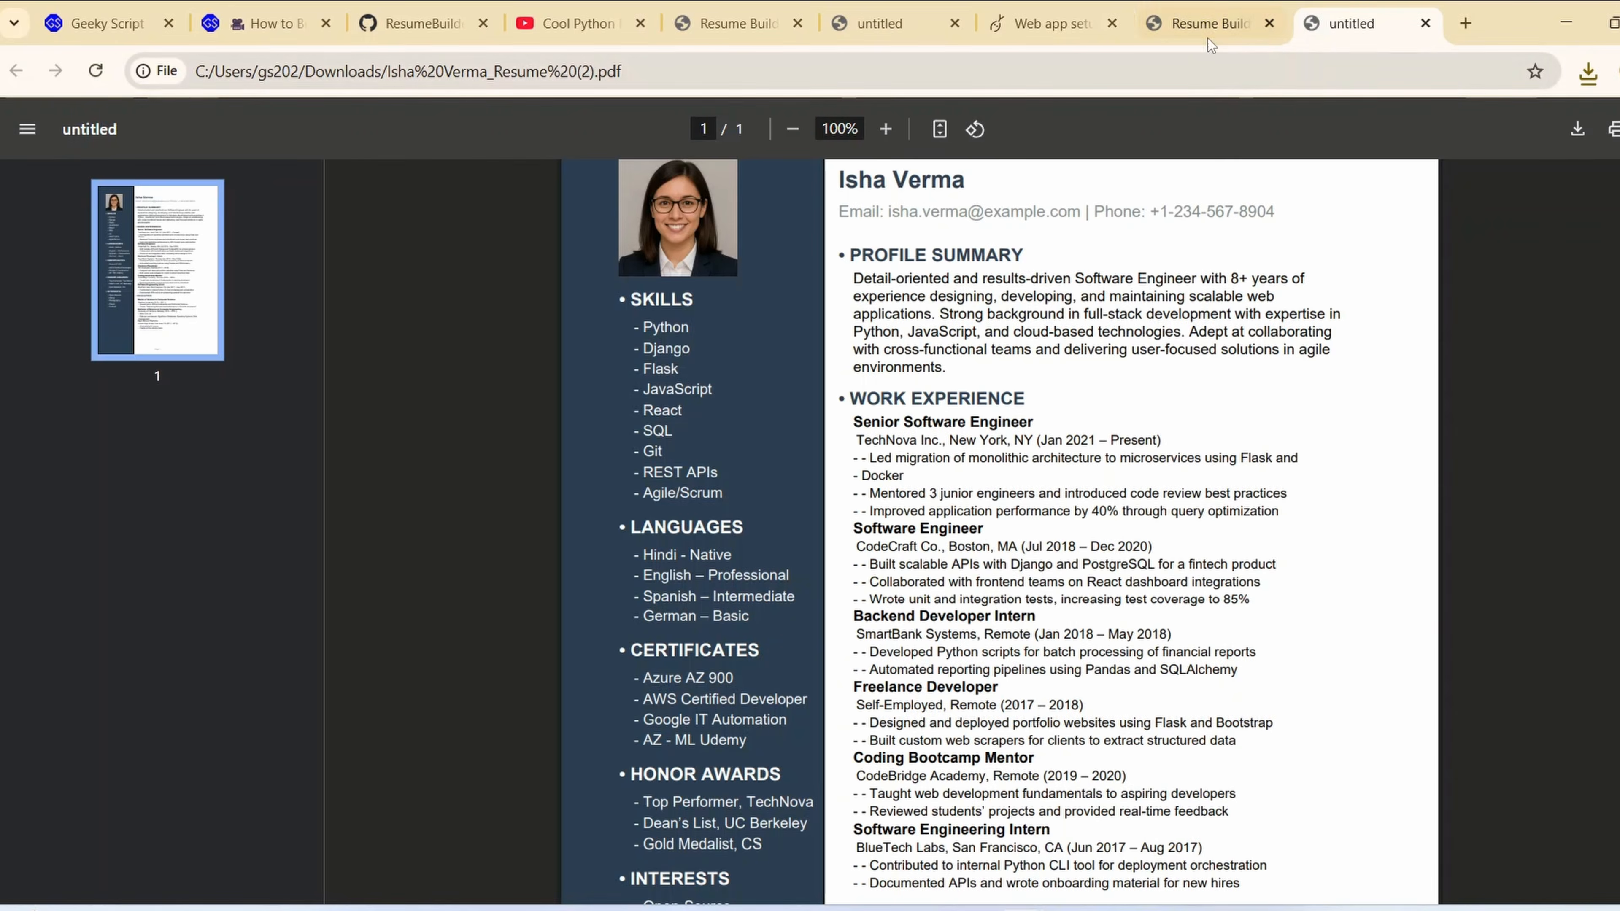
Review every field of the deployed form down to the profile photo, and check the entries against the generated PDF
left_click(1208, 25)
scroll(612, 428, "down", 3)
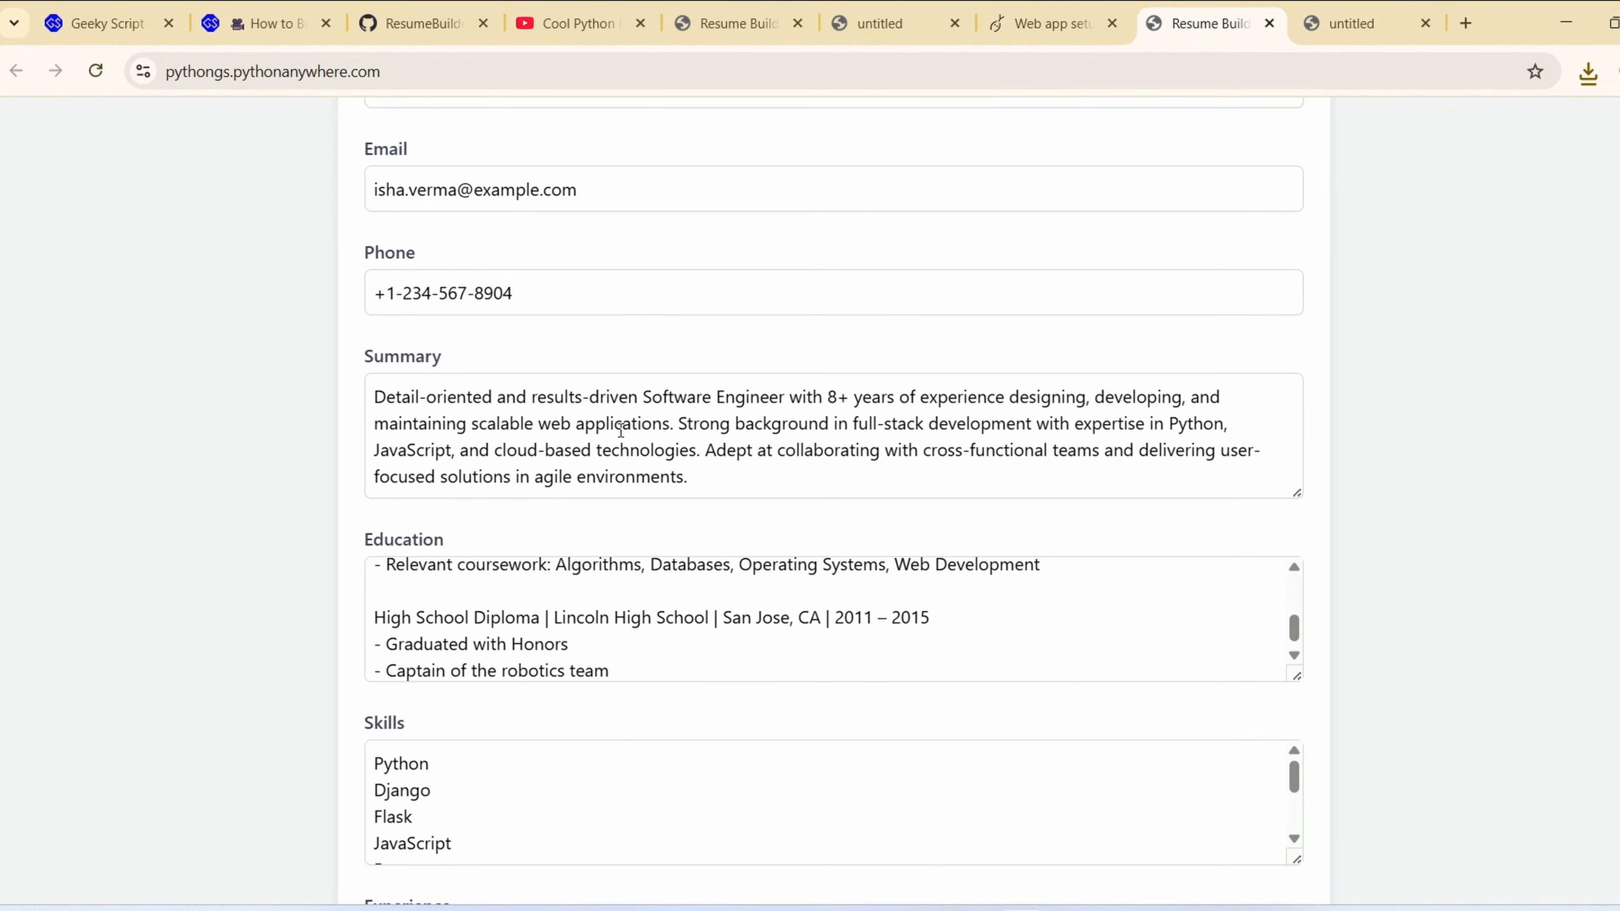
scroll(604, 362, "up", 3)
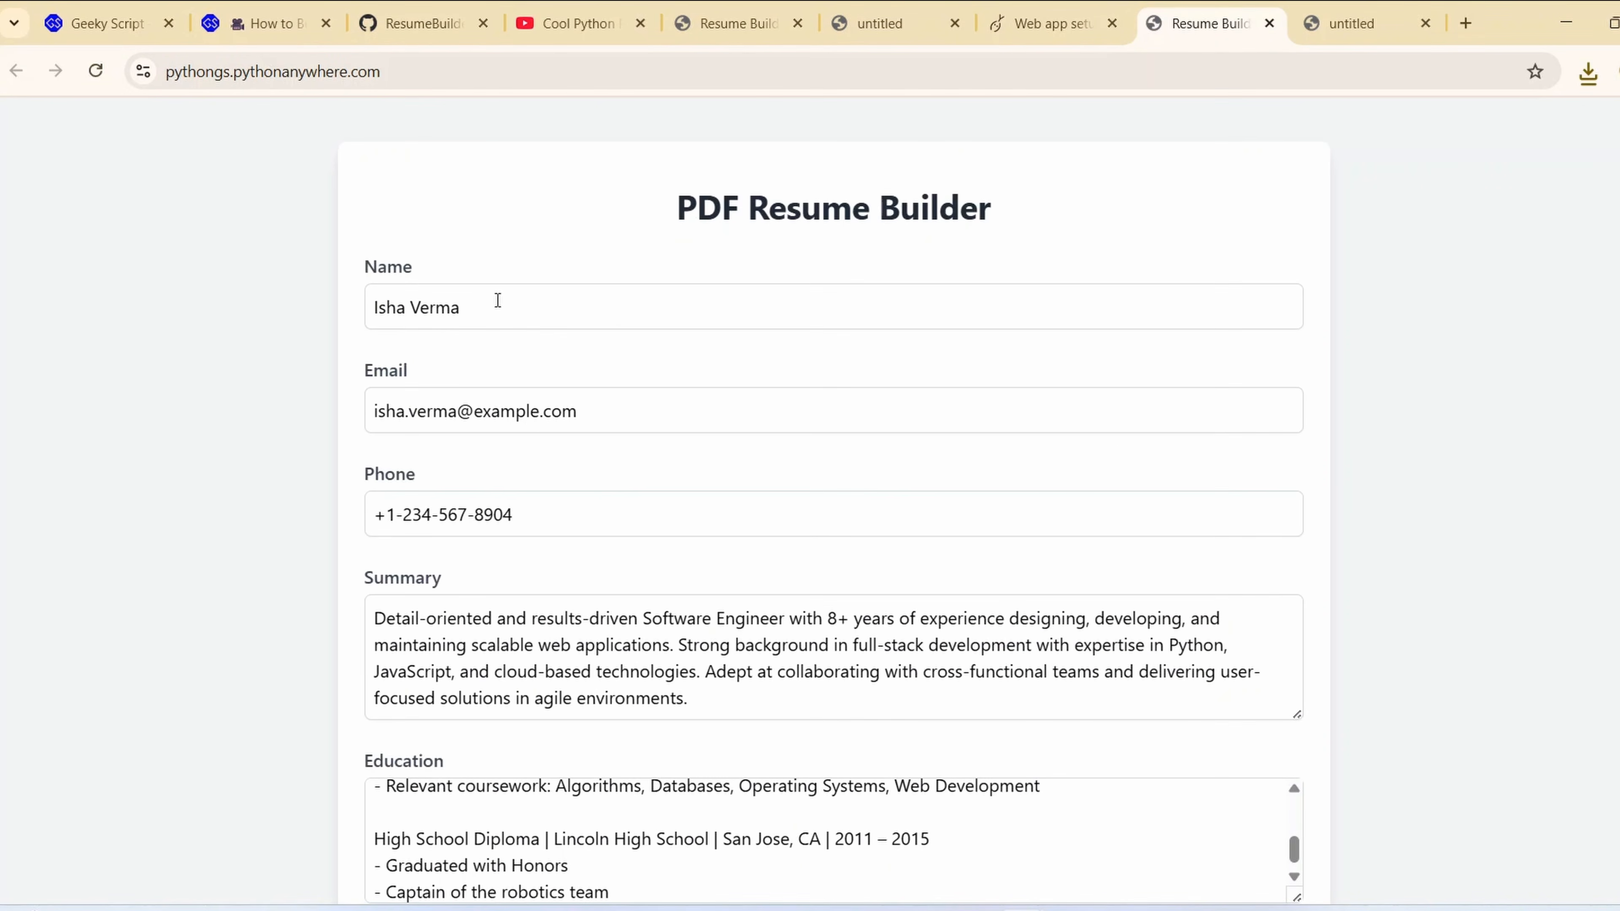
scroll(514, 490, "down", 10)
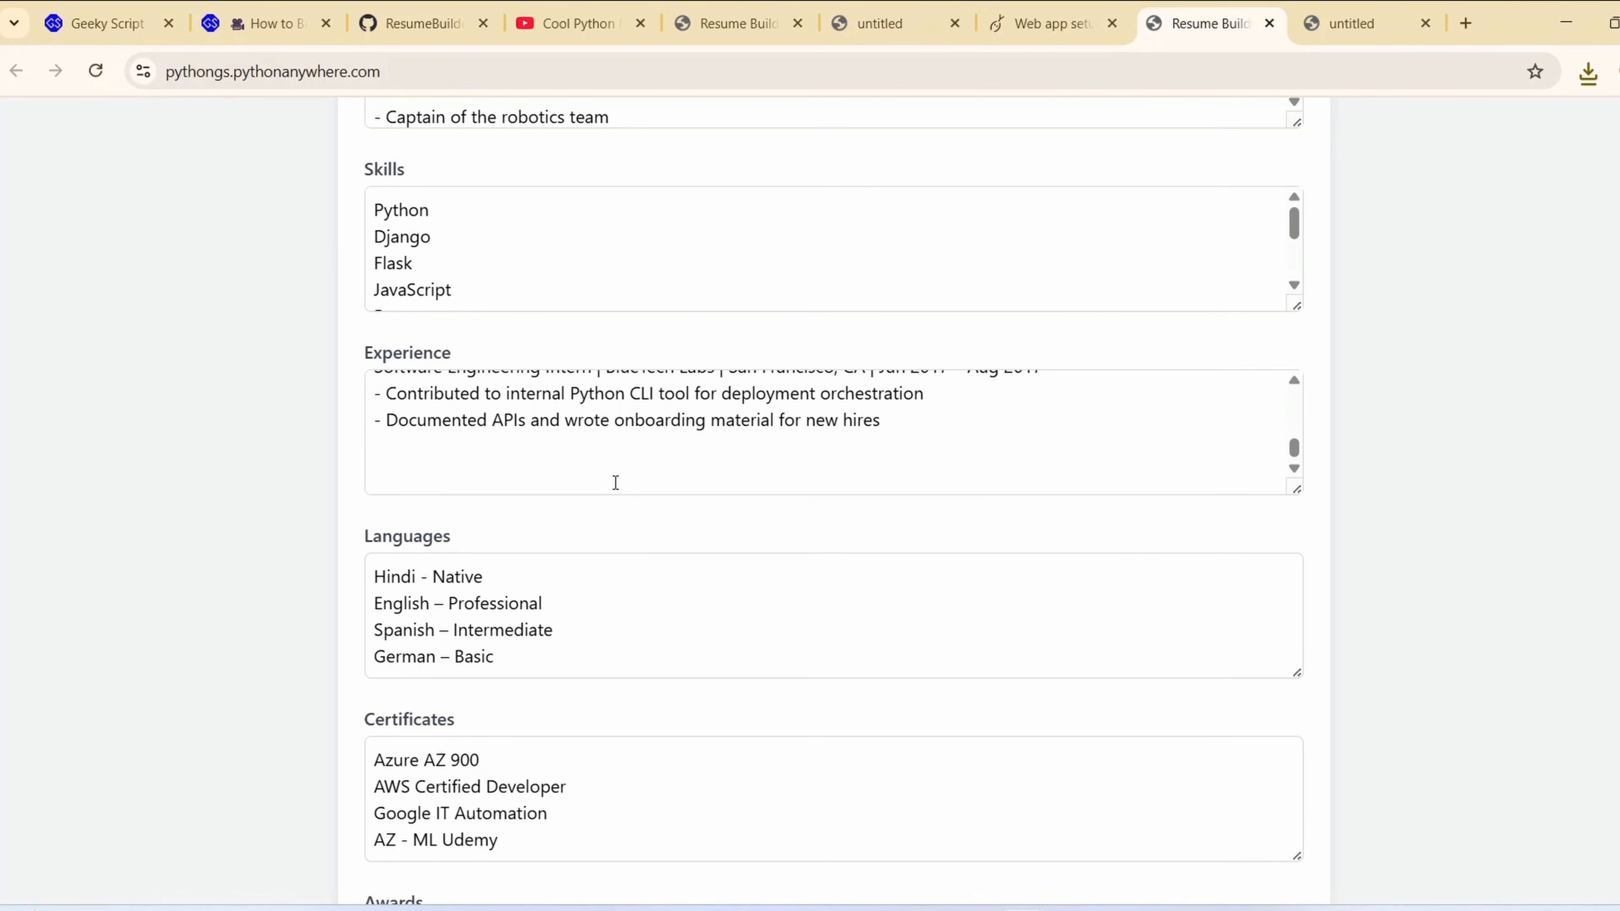
scroll(602, 448, "down", 4)
scroll(541, 386, "down", 4)
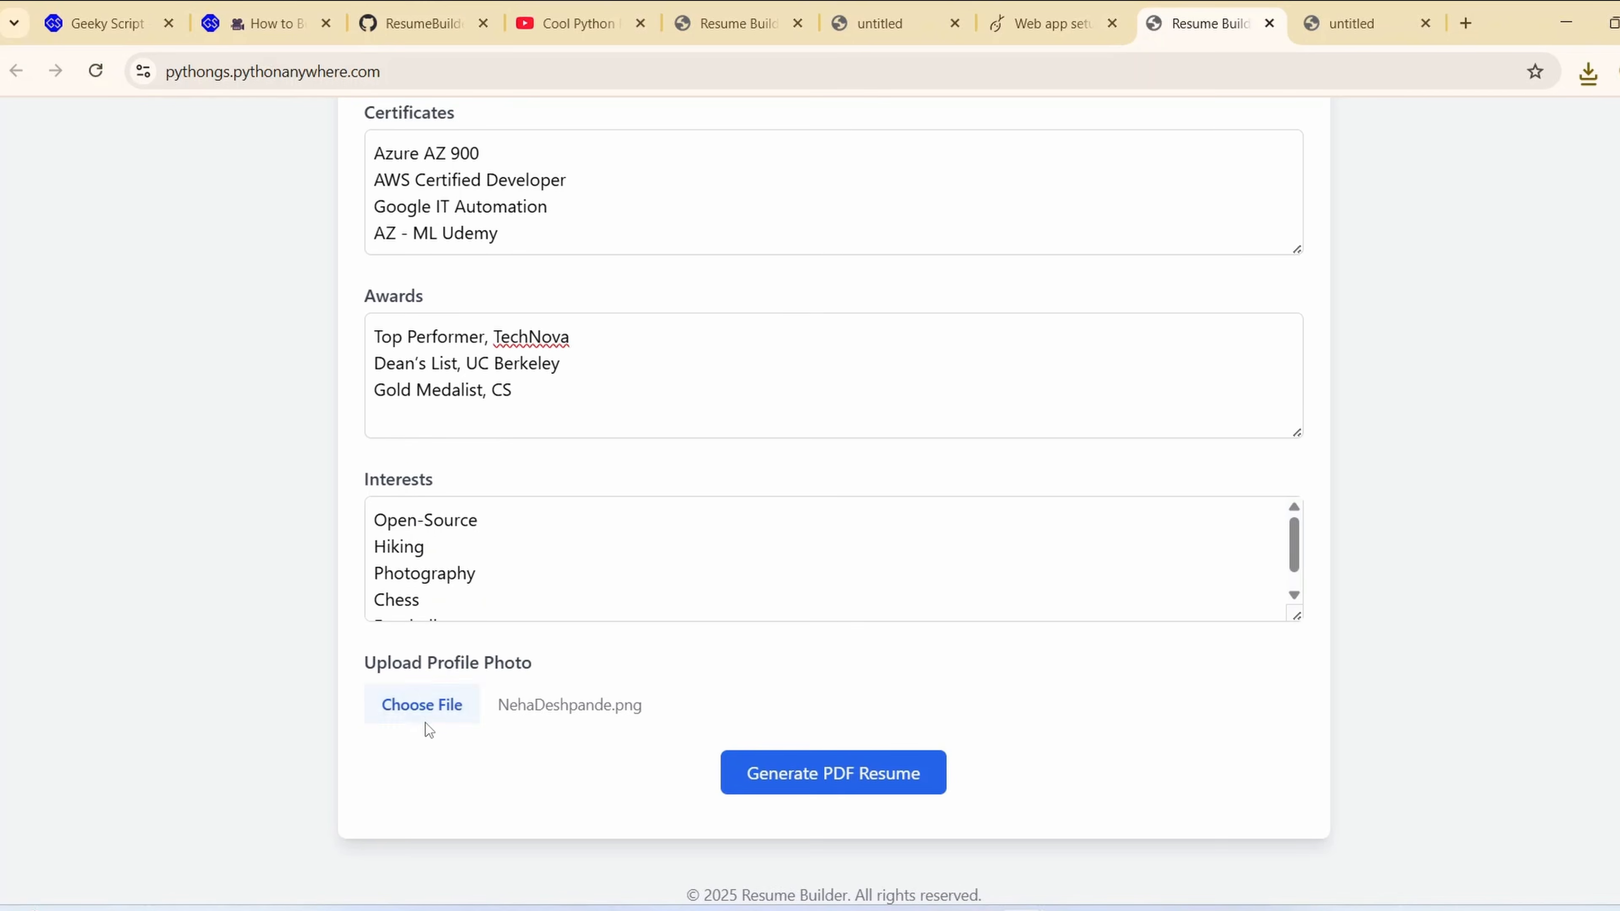
scroll(1239, 443, "up", 5)
left_click(1326, 29)
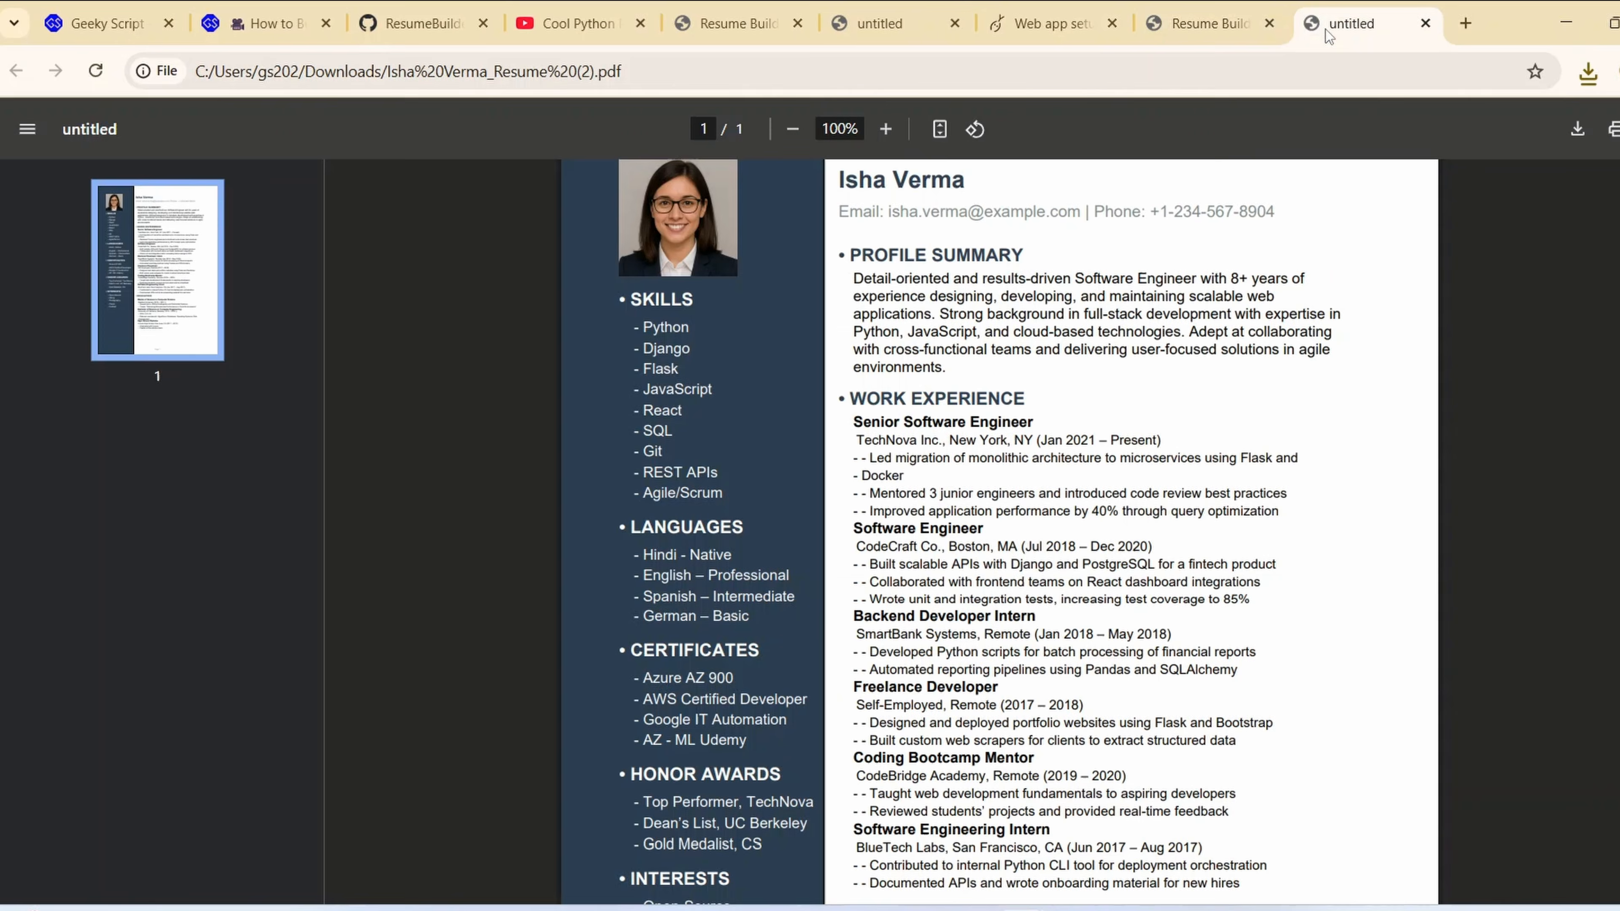
scroll(1011, 581, "down", 6)
scroll(1011, 580, "up", 6)
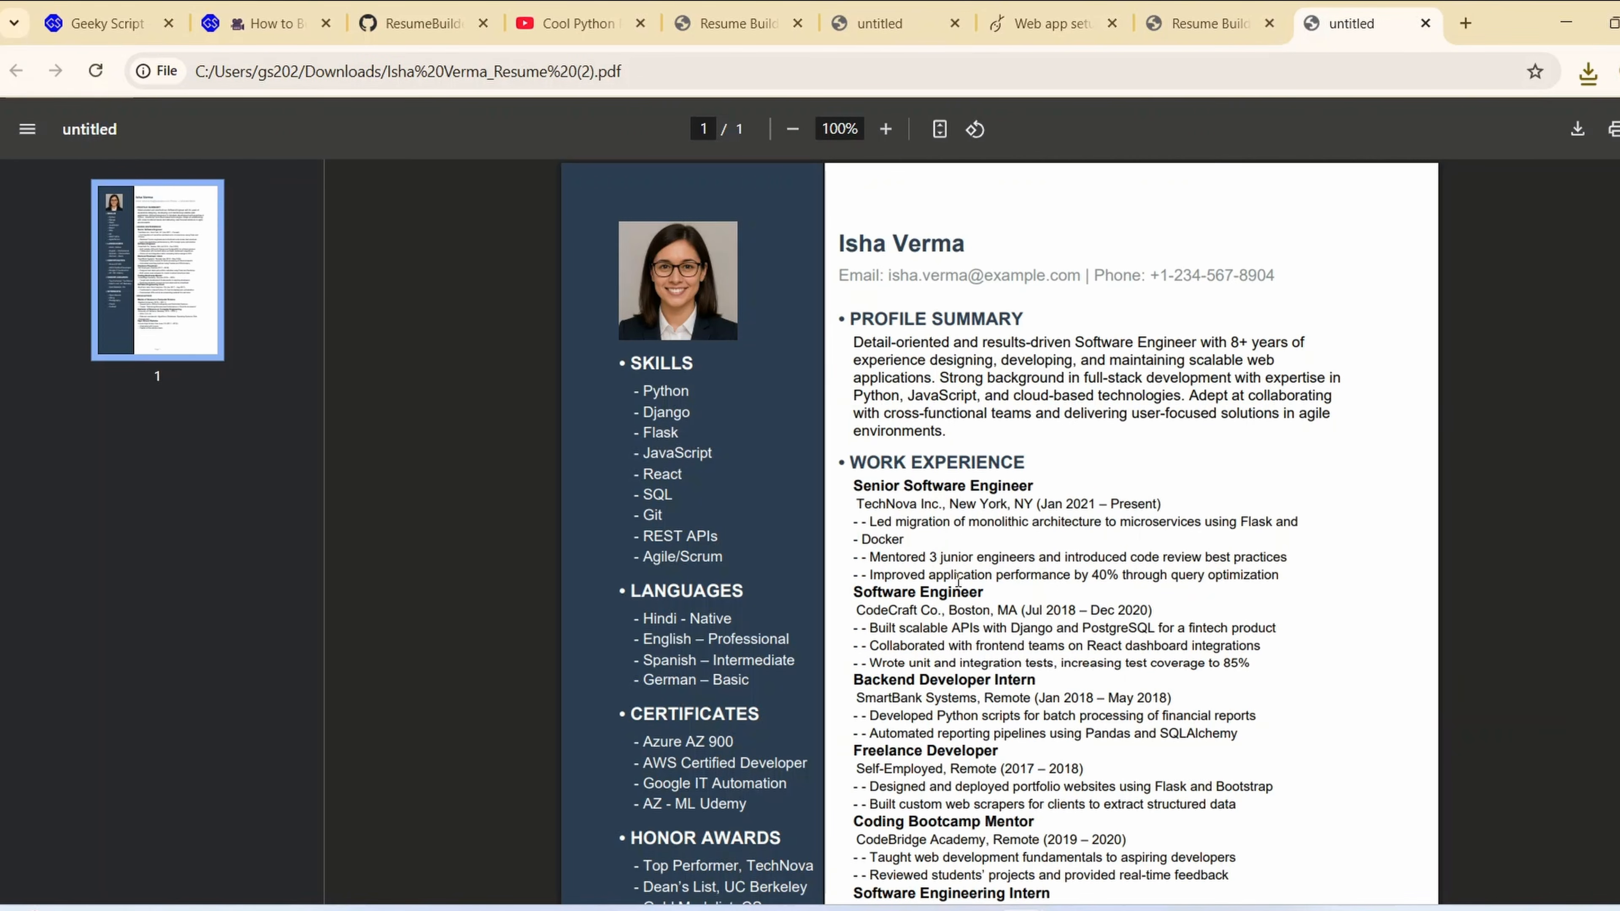
Switch to PyCharm to view the main.py source of ResumeBuilderWebApp, and return to the browser
left_click(1073, 909)
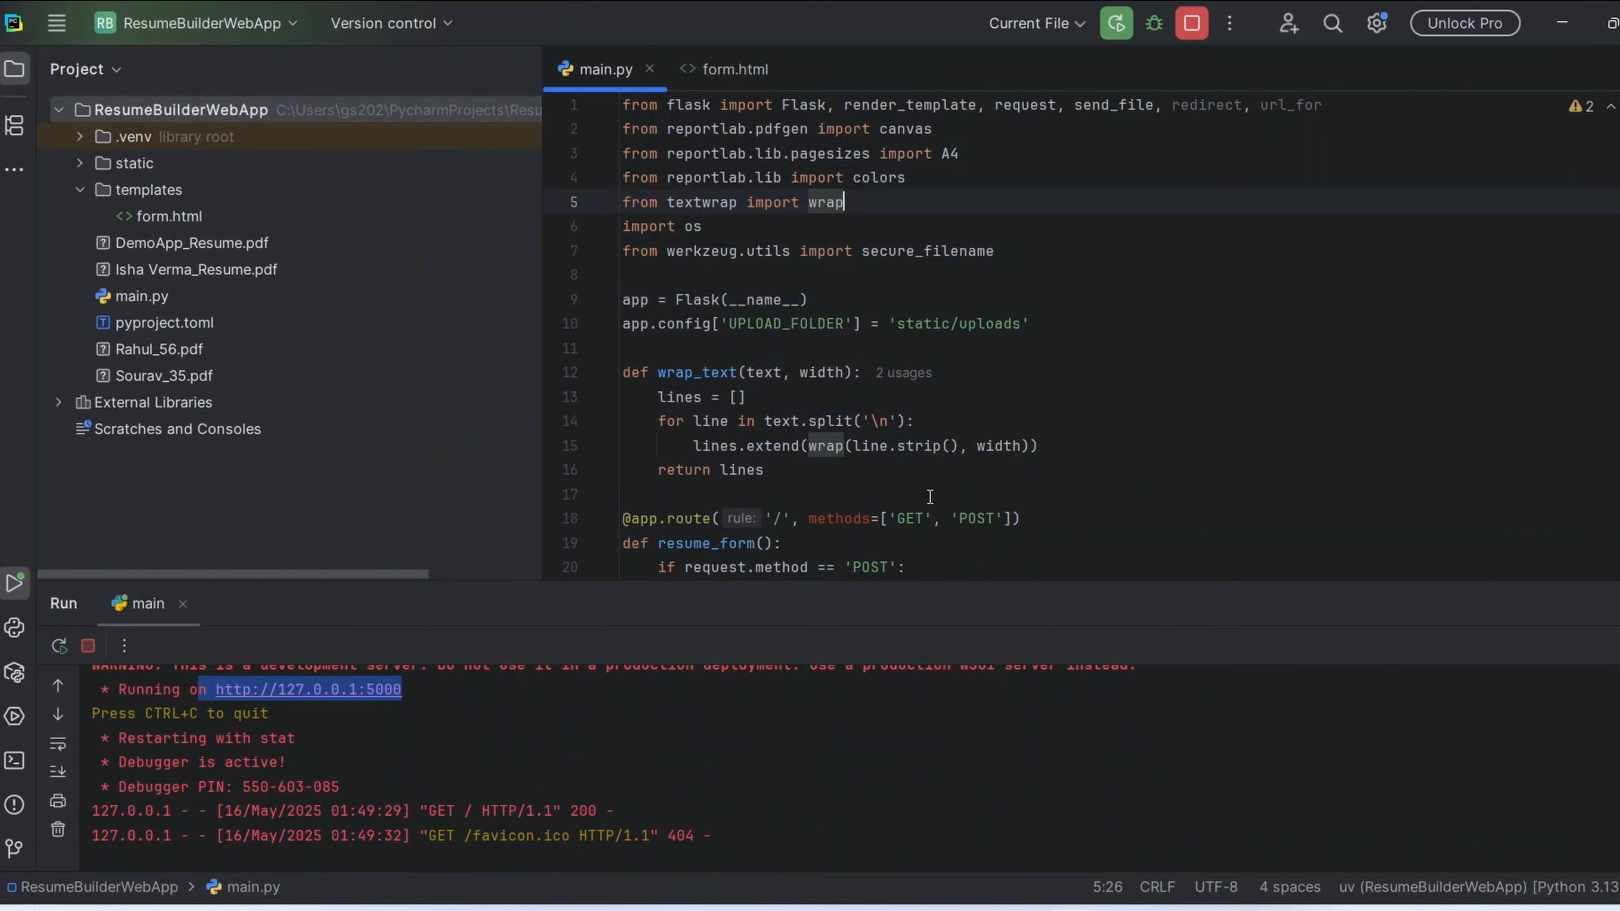
key("ctrl+a")
left_click(1573, 19)
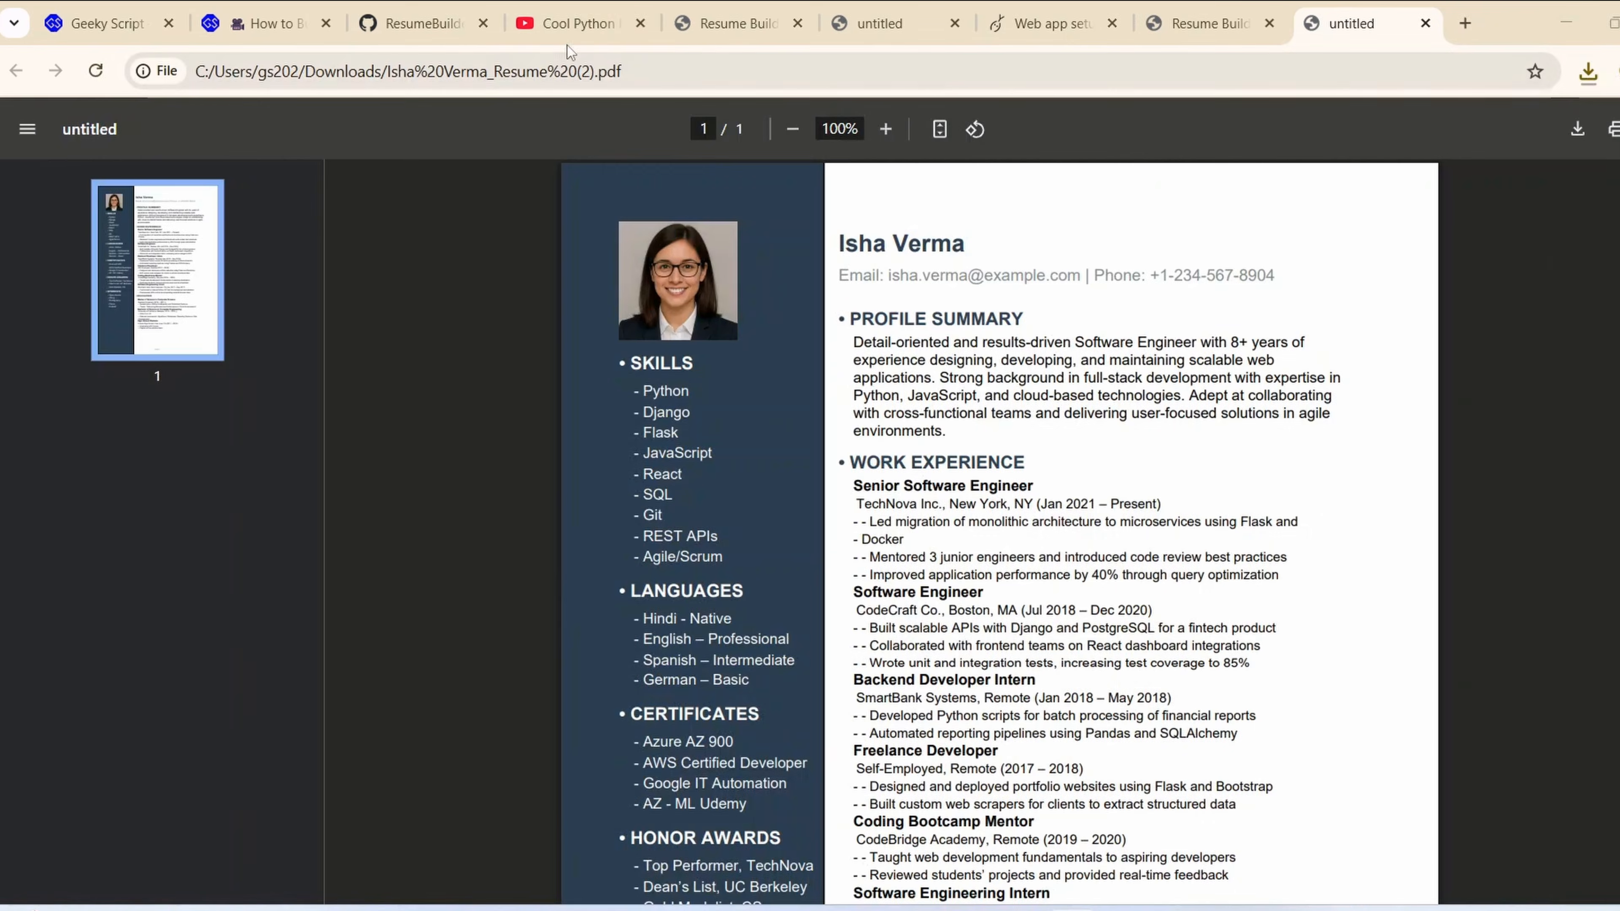
Look through the video list of the Cool Python Projects [ 2025 Update ] playlist on YouTube
left_click(575, 23)
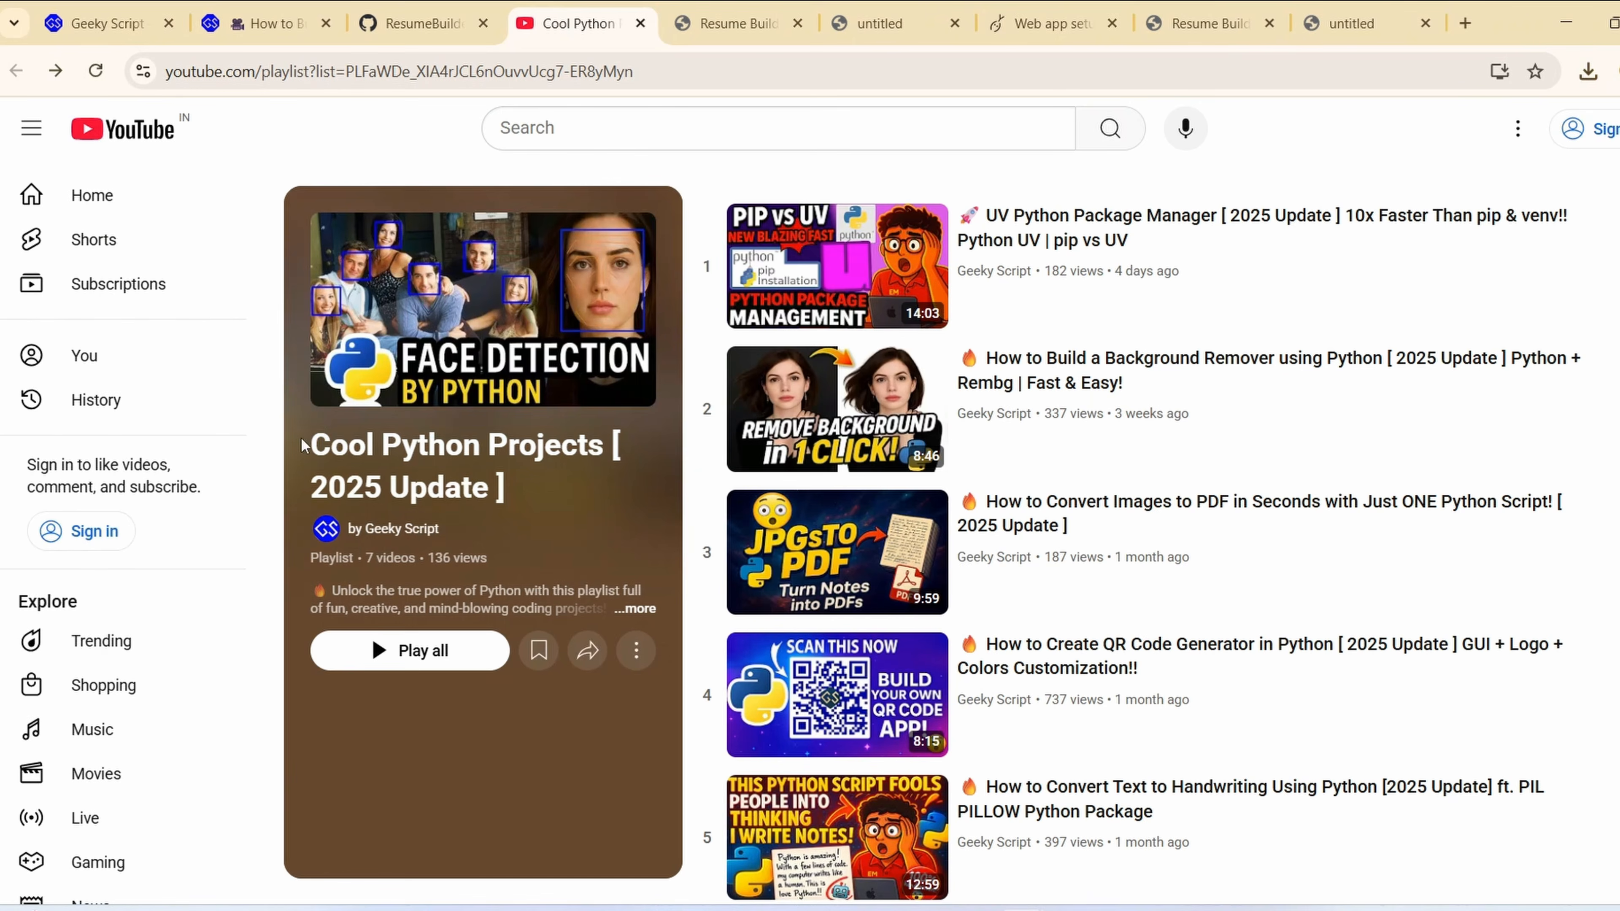
left_click_drag(303, 445, 570, 497)
left_click(510, 506)
scroll(1141, 447, "down", 2)
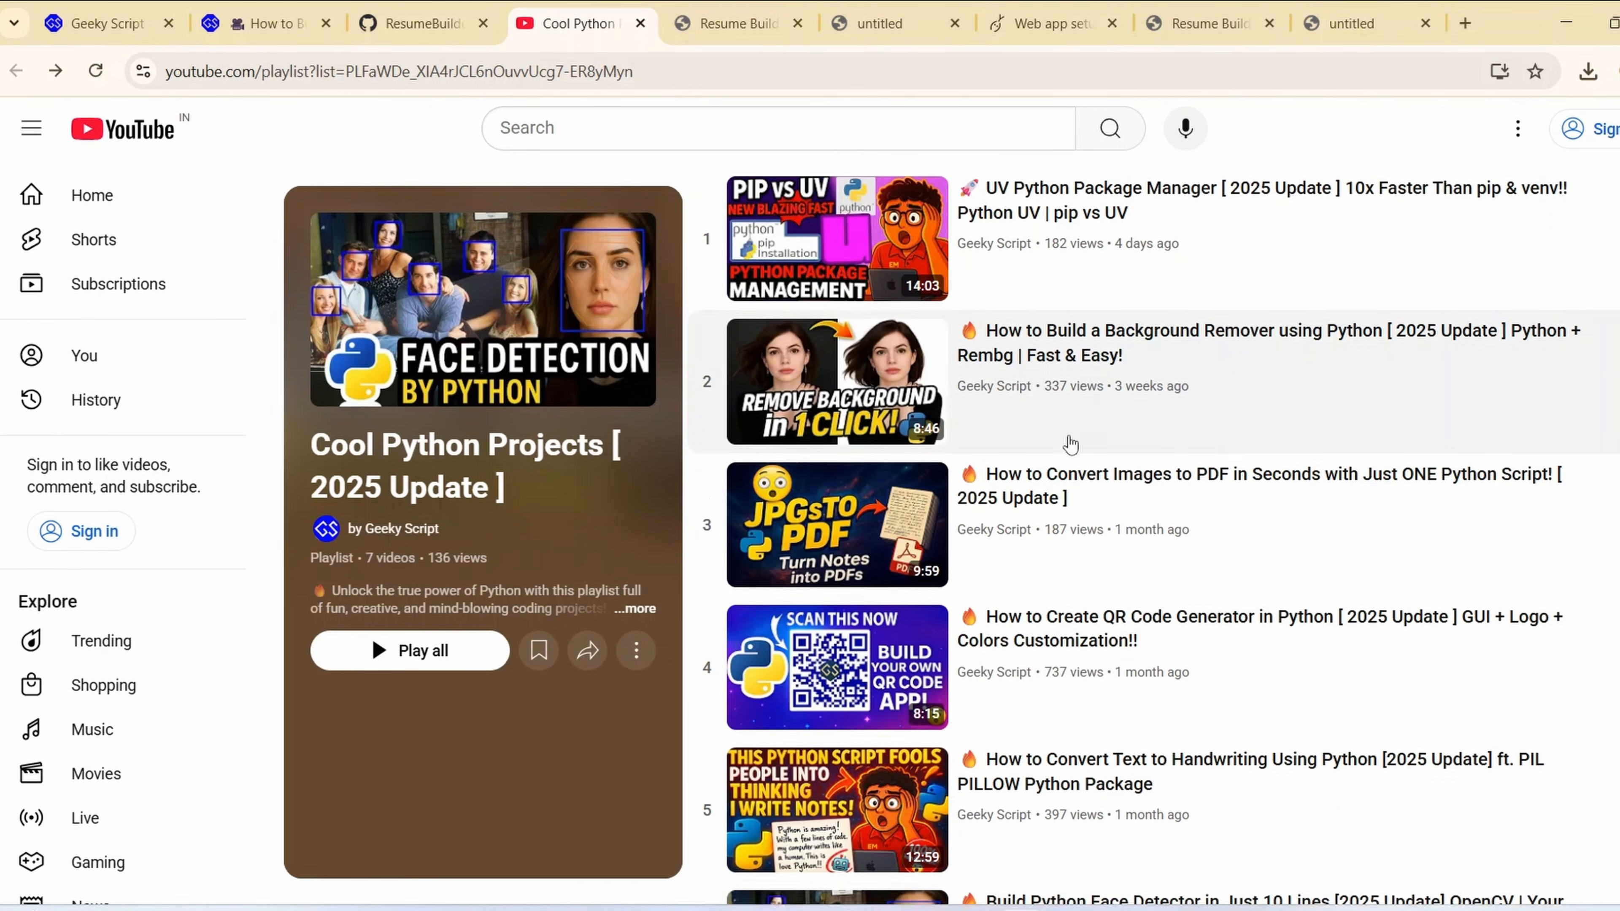
scroll(1141, 447, "down", 2)
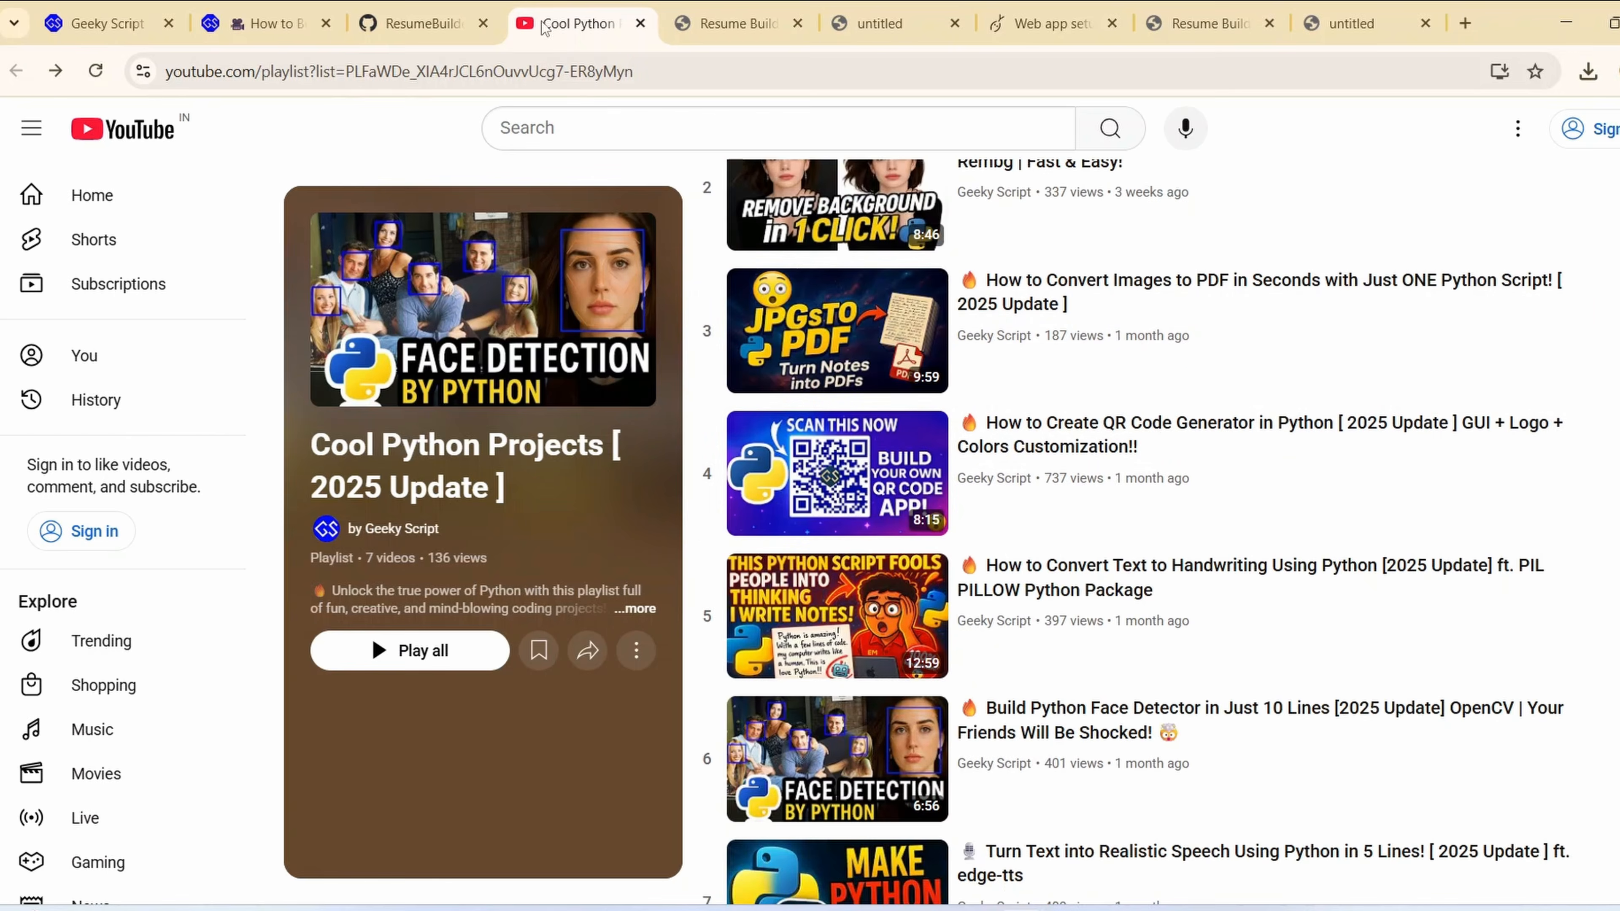
Read the Geeky Script article on the Flask resume builder, from its project overview through the Flask server and app setup code
left_click(311, 19)
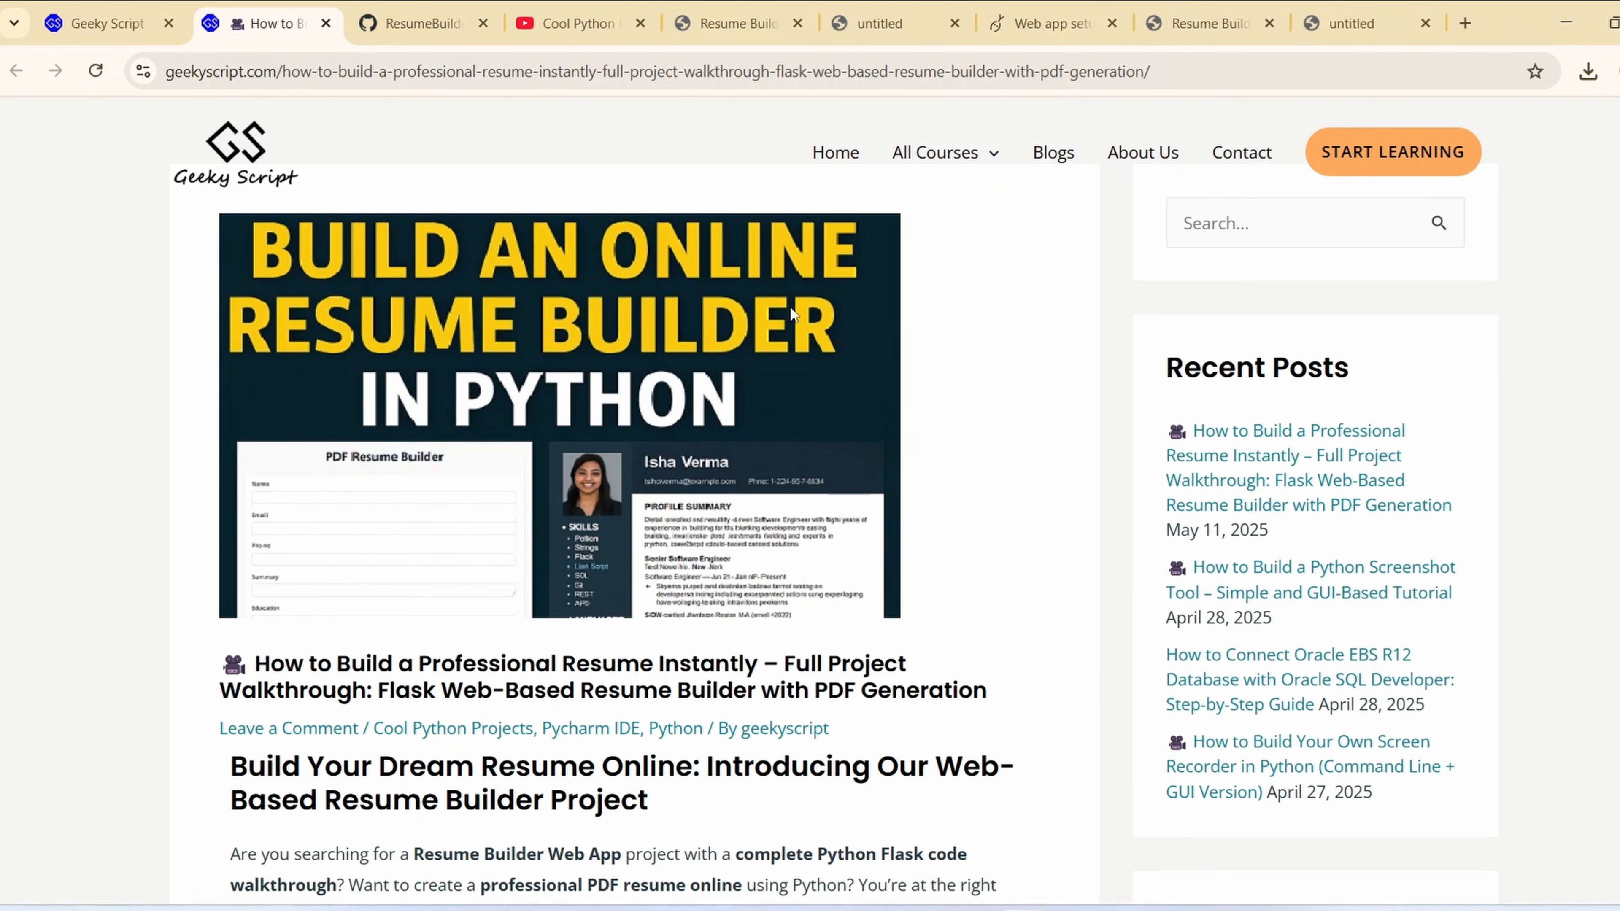
scroll(793, 314, "down", 10)
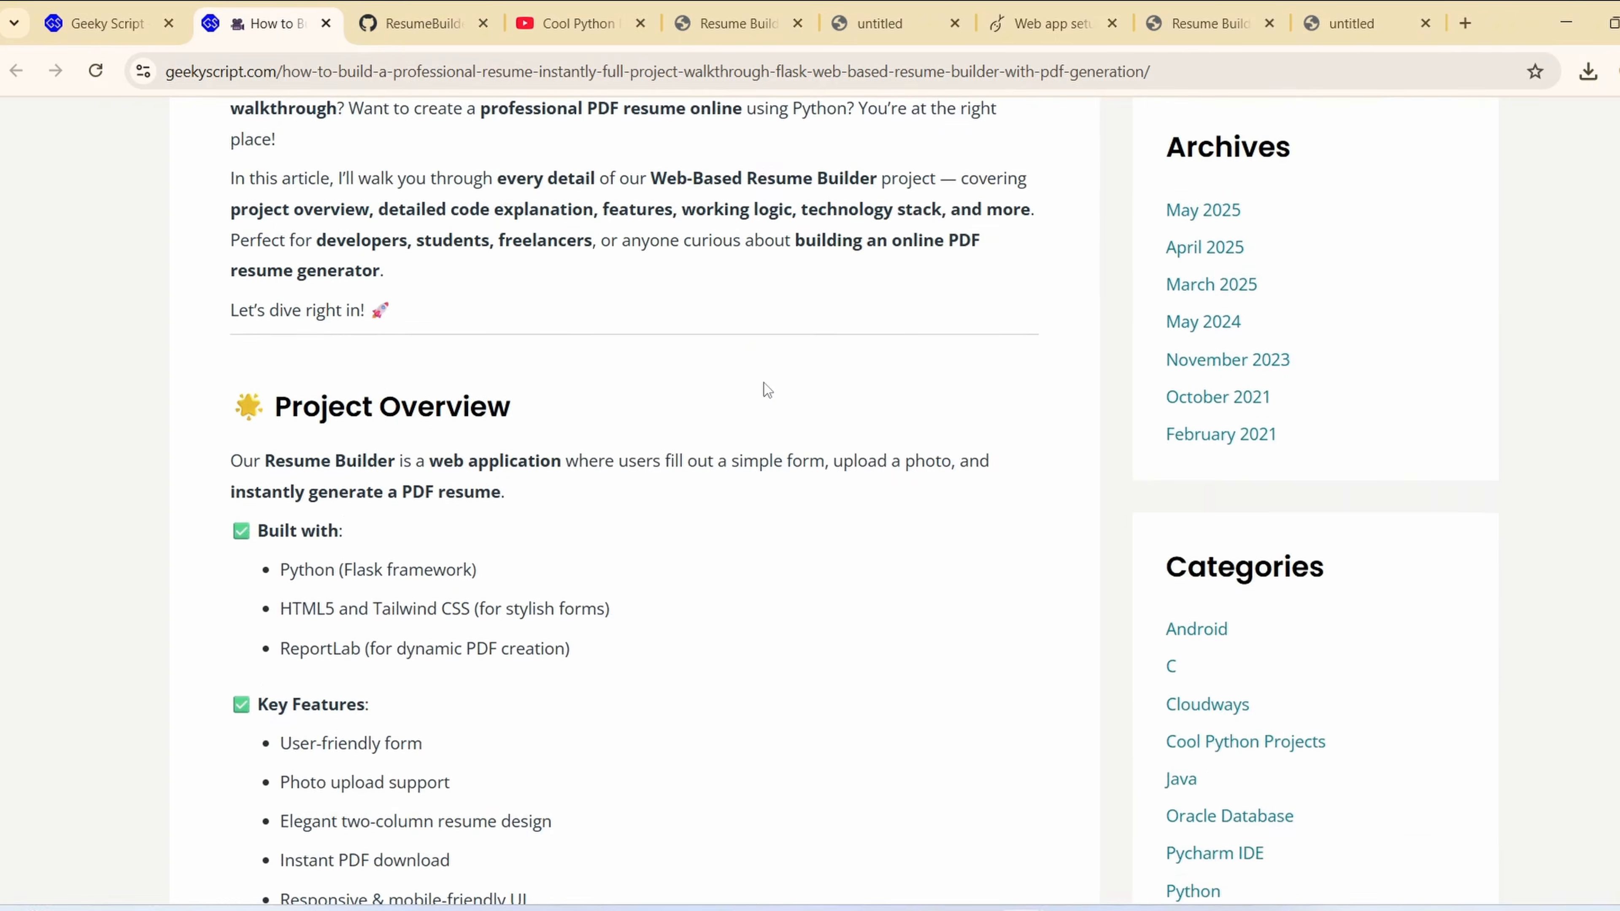
scroll(765, 390, "down", 15)
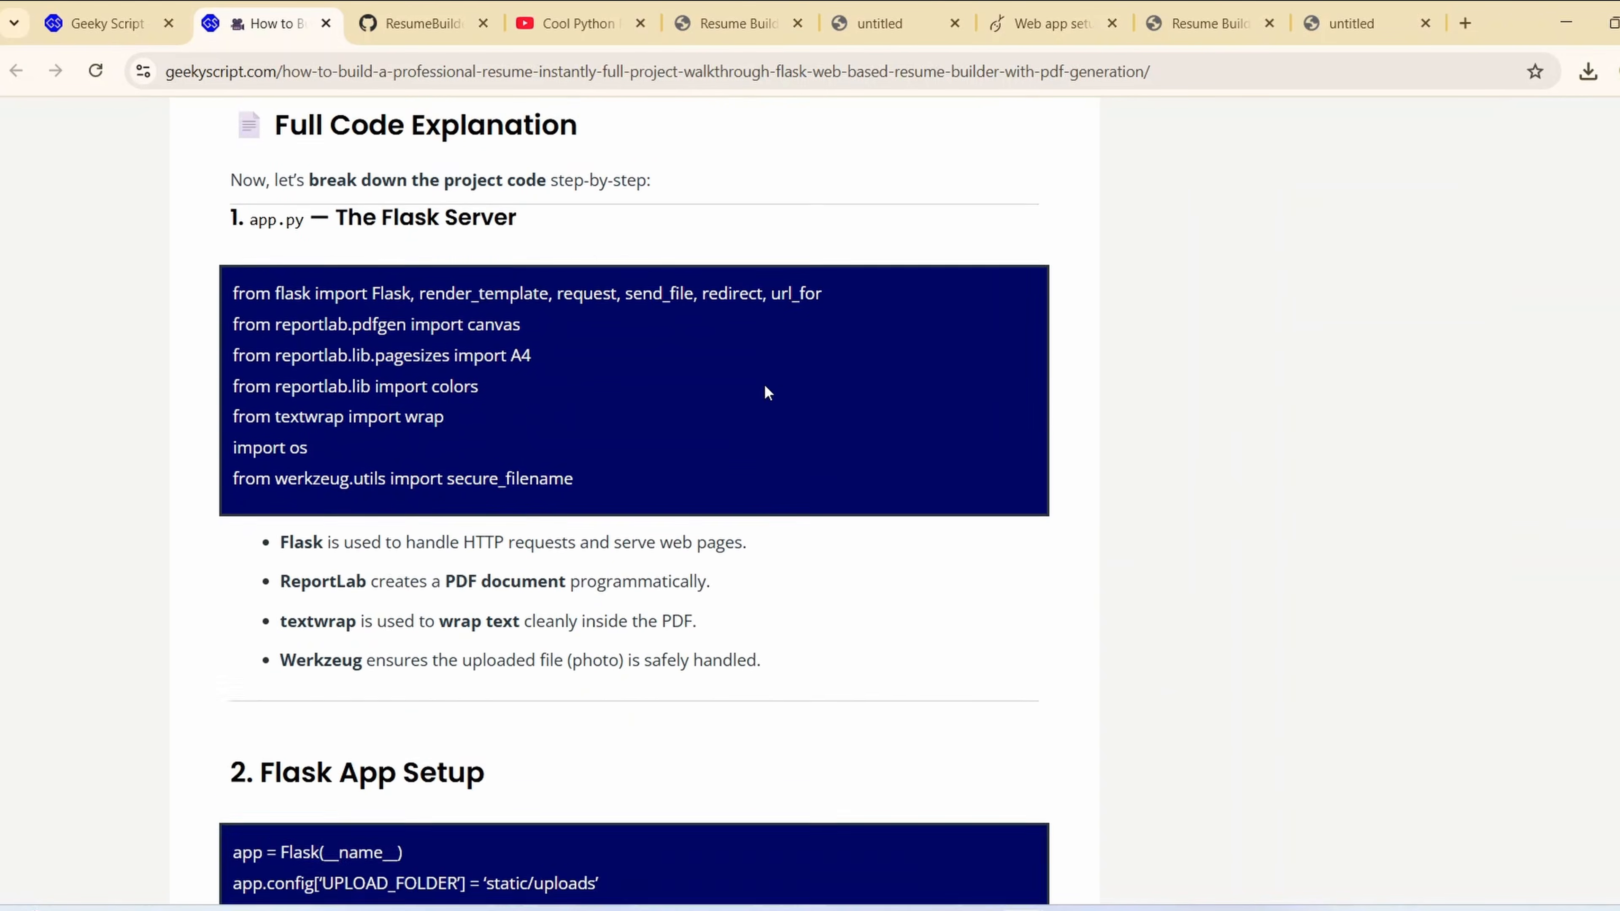
scroll(765, 384, "up", 1)
left_click_drag(233, 306, 622, 378)
scroll(590, 608, "down", 20)
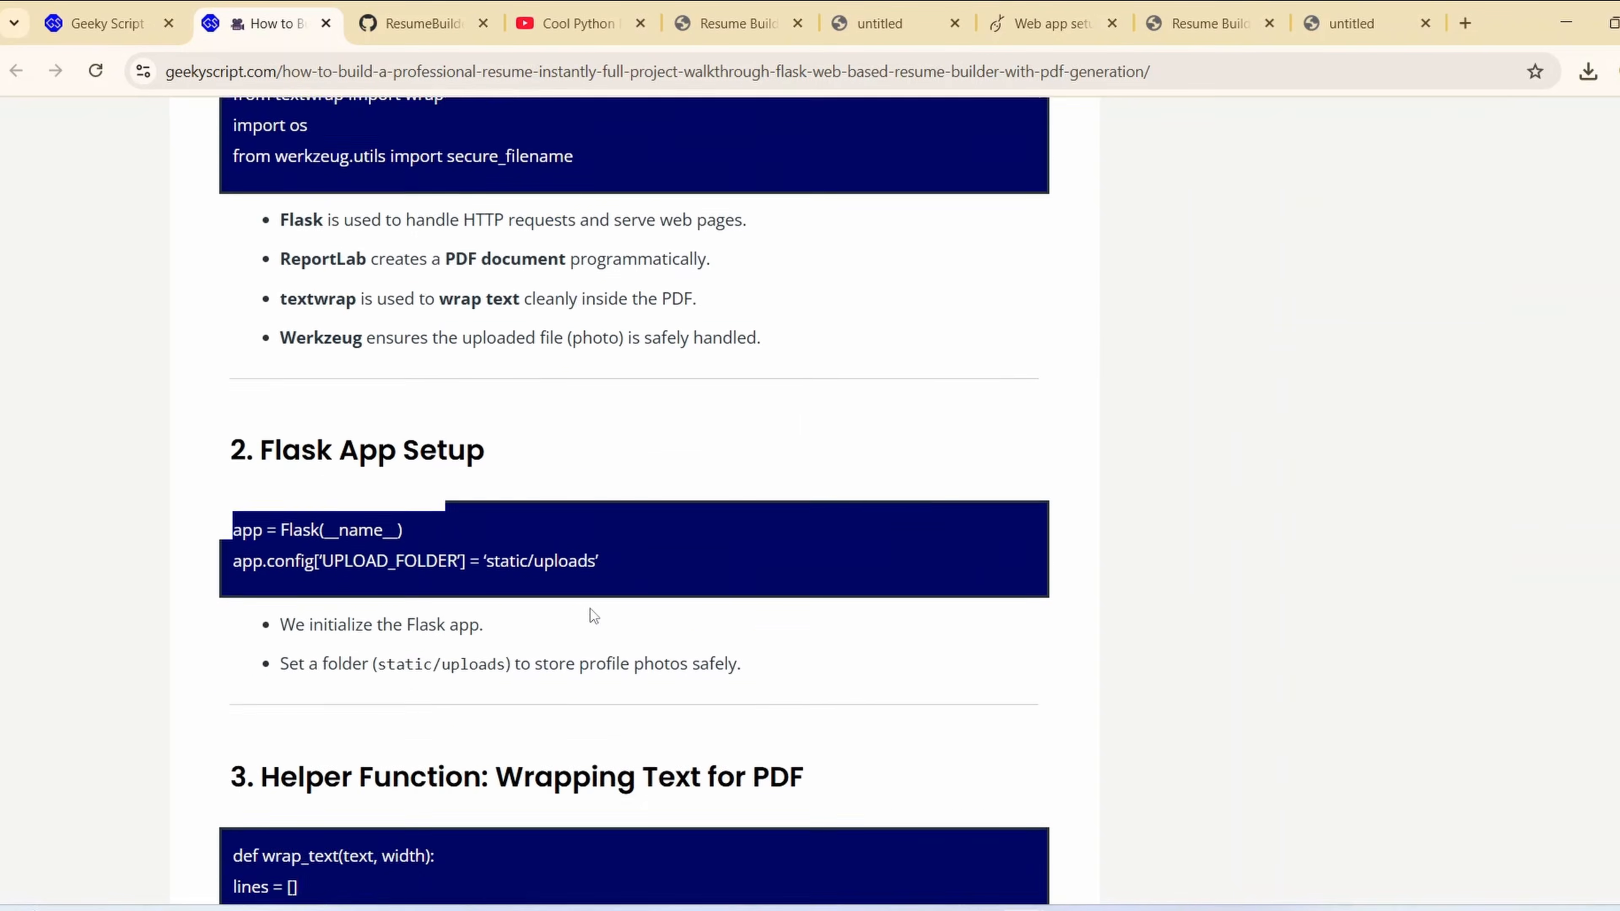
scroll(589, 615, "down", 7)
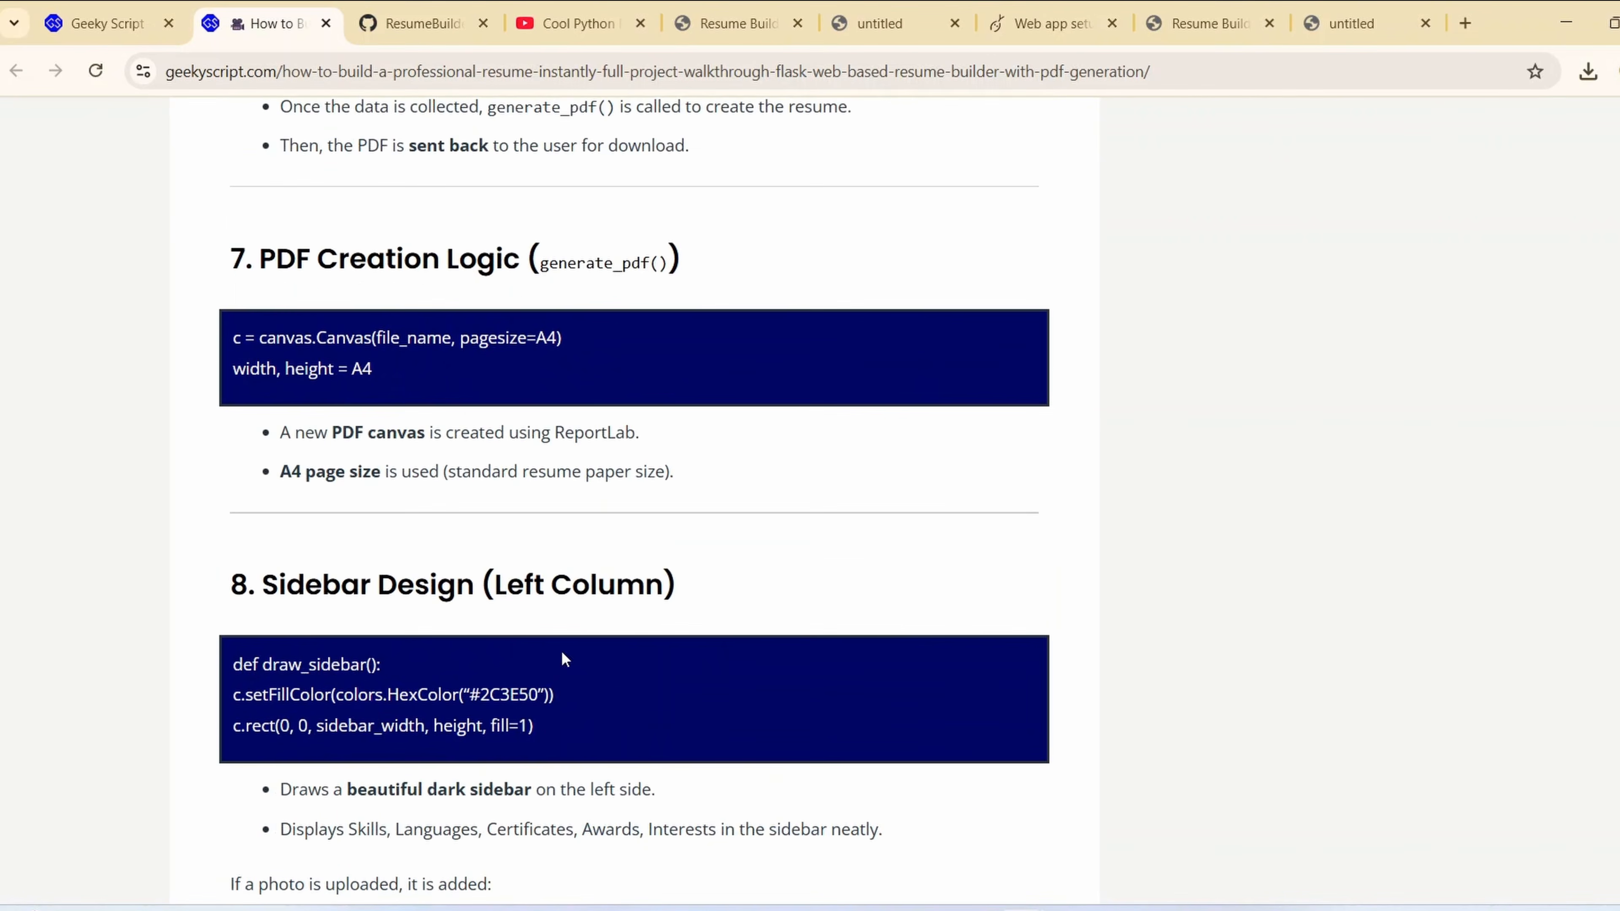
Read the article's sections from the sidebar design code through page breaks, footer and form.html to the key advantages
left_click_drag(545, 772, 372, 665)
scroll(704, 574, "down", 6)
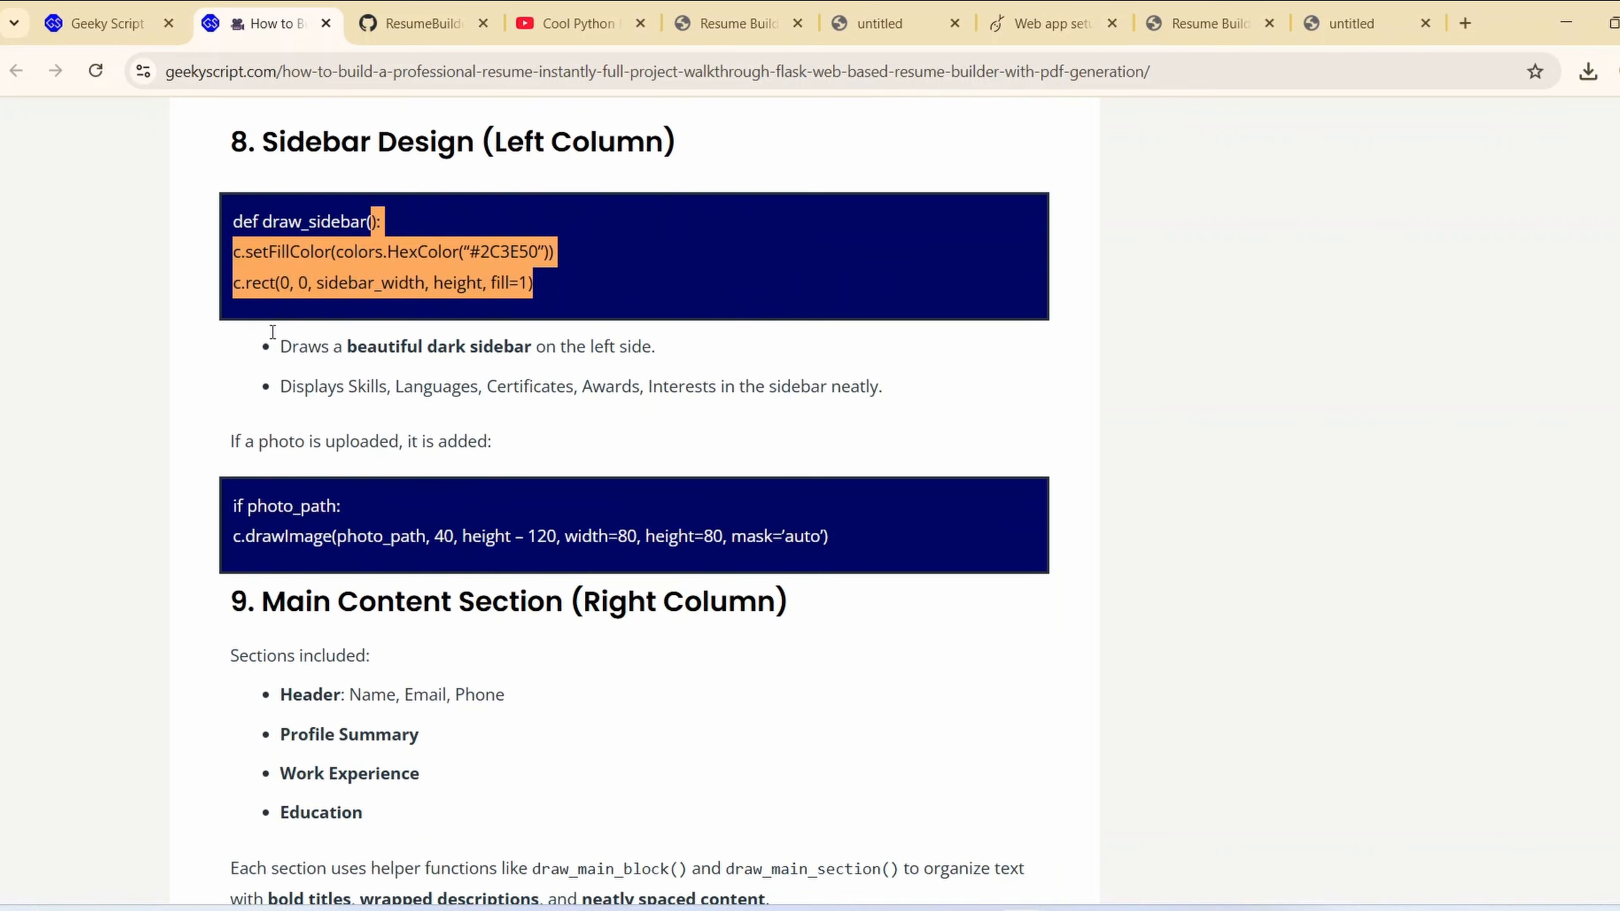
scroll(517, 371, "down", 16)
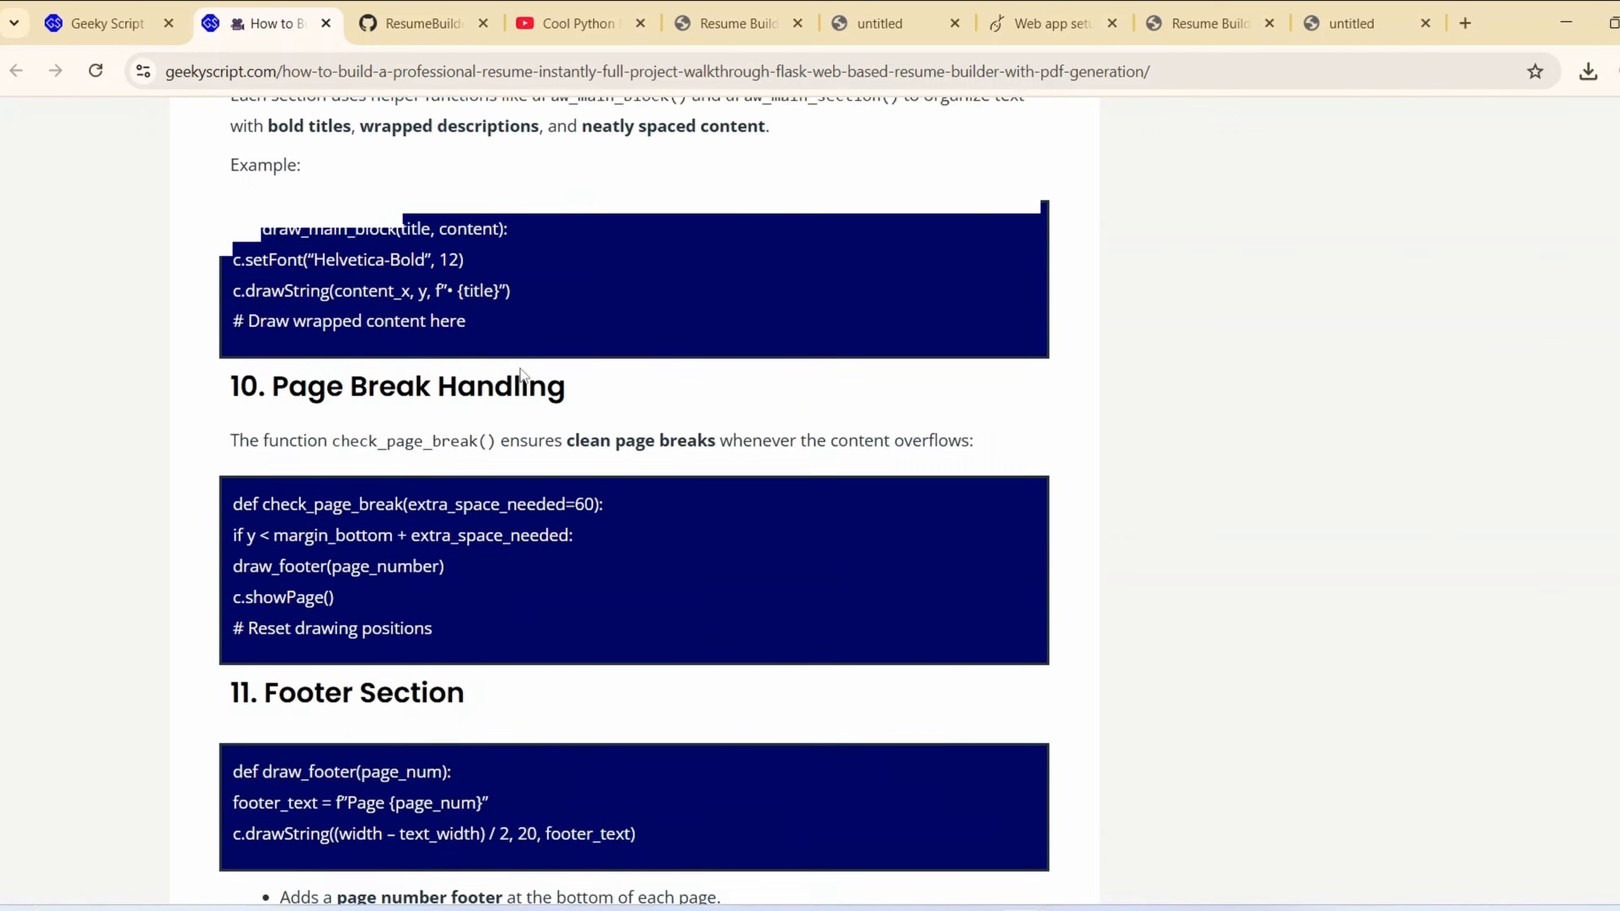
scroll(522, 373, "down", 3)
scroll(664, 566, "down", 3)
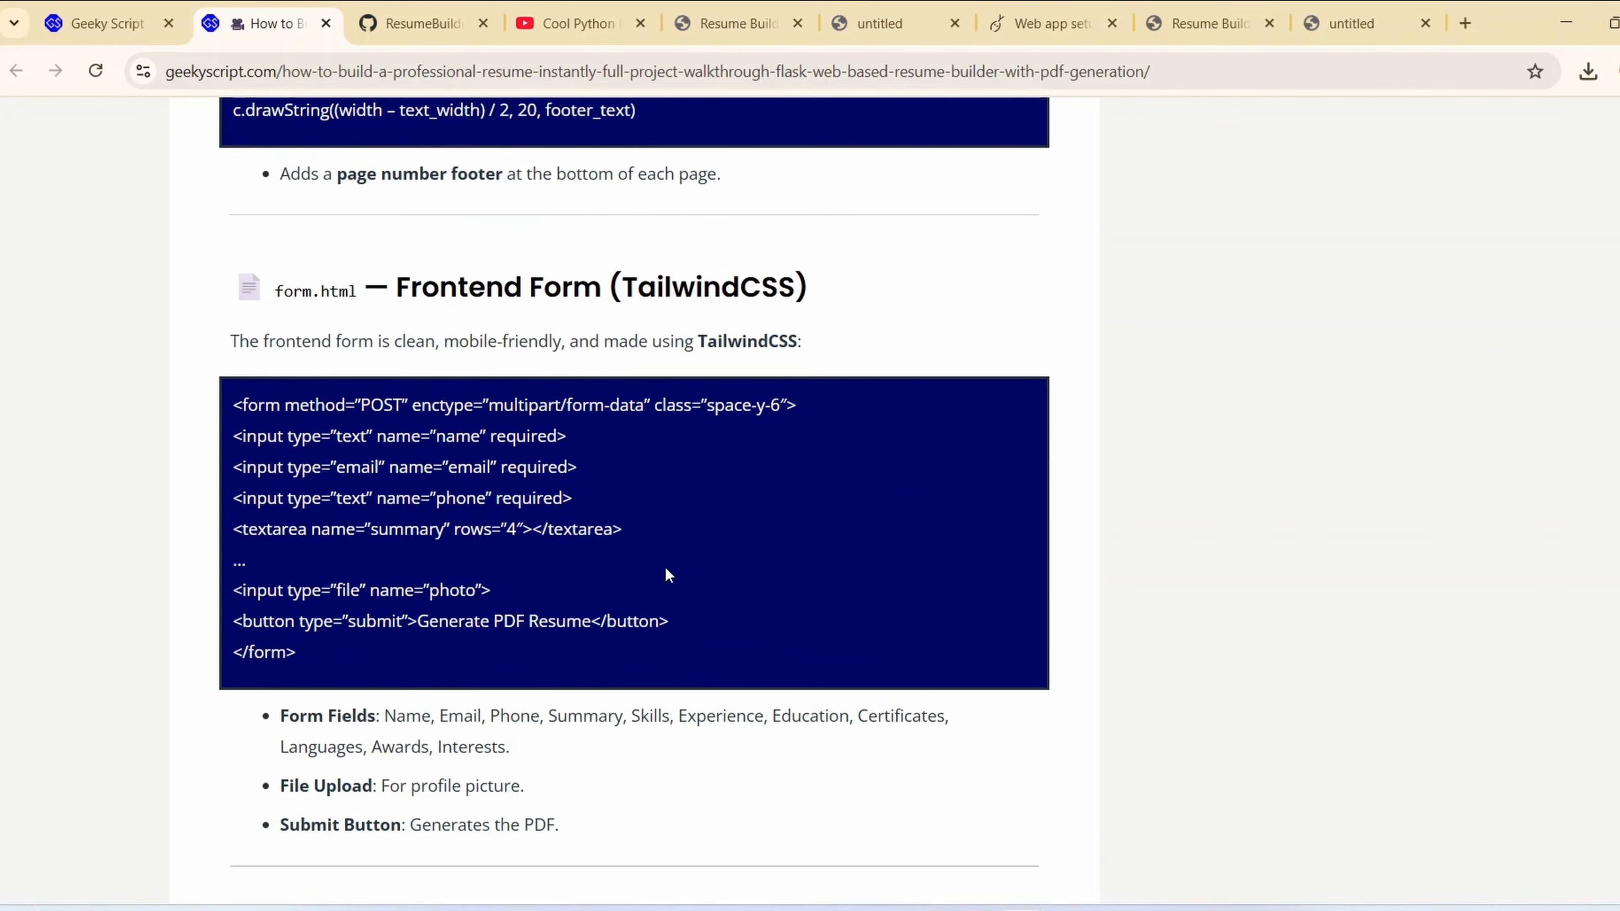
scroll(664, 569, "down", 4)
scroll(632, 526, "down", 10)
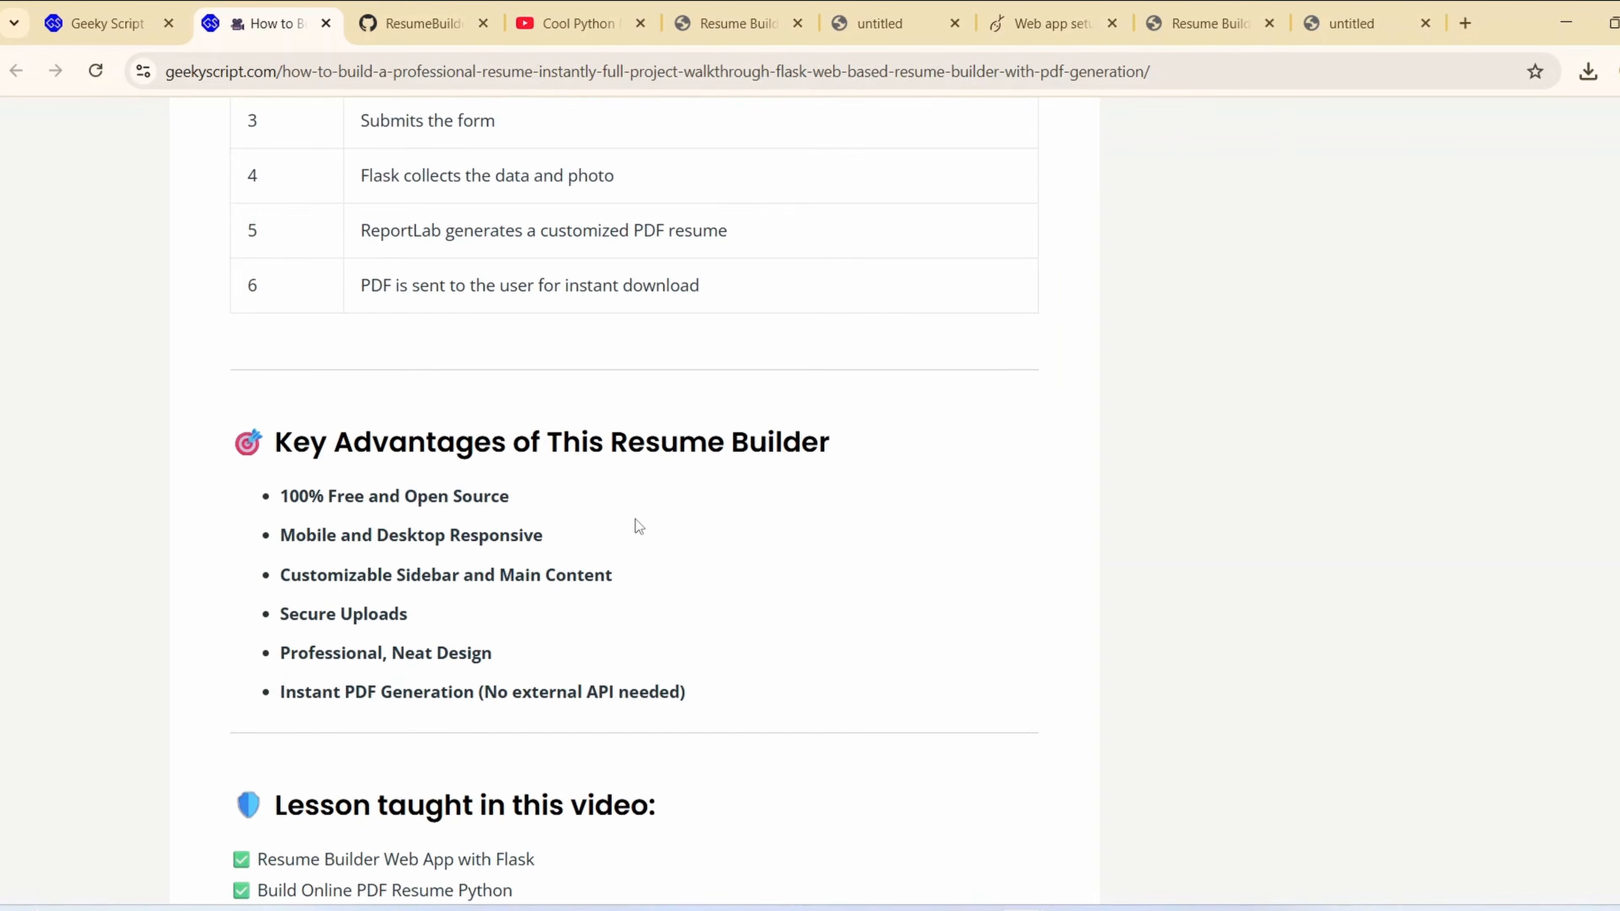
Inspect the main.py source code in the ResumeBuilderWebBased repository on GitHub
left_click(402, 9)
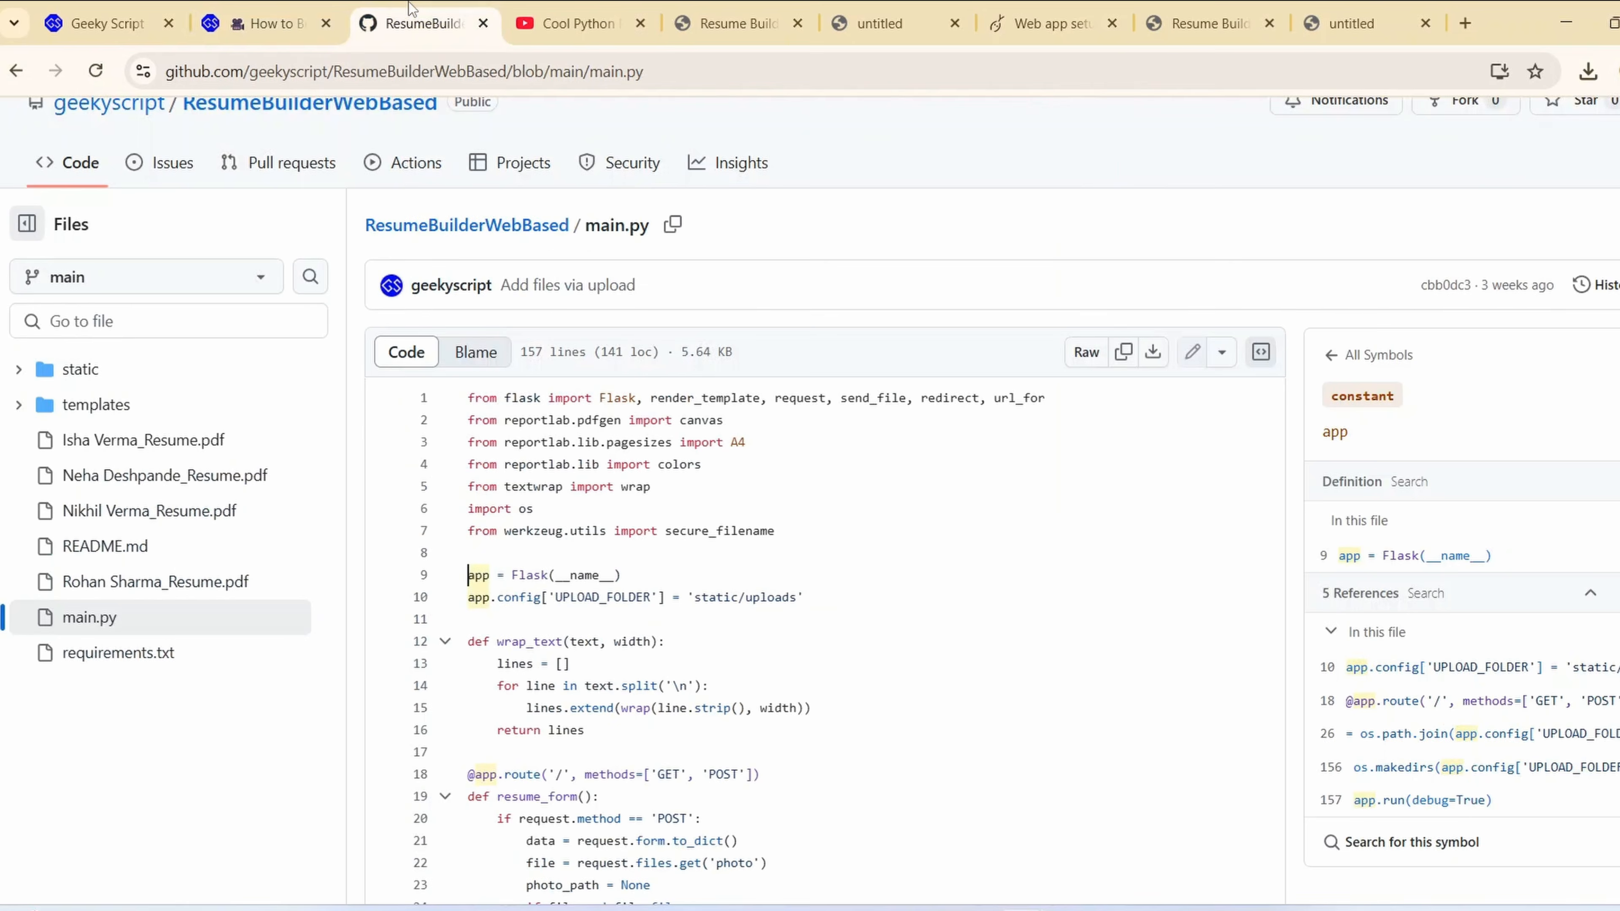
scroll(773, 527, "down", 6)
left_click_drag(946, 733, 759, 287)
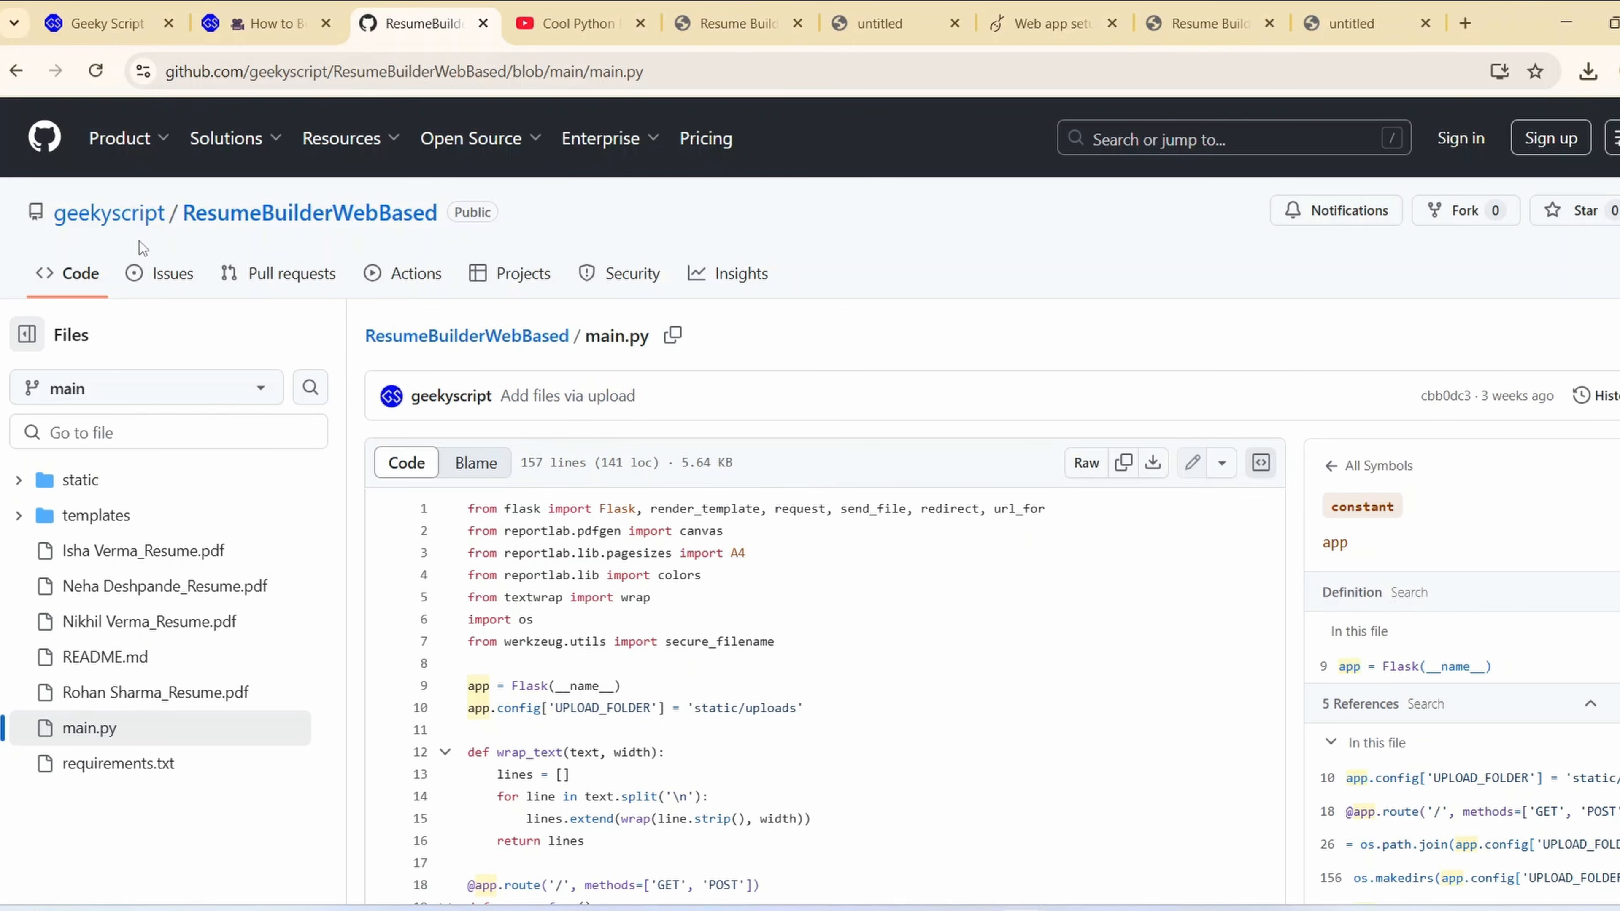
View the PythonAnywhere web app configuration page, and return to the filled-in form on the deployed site
left_click(1014, 10)
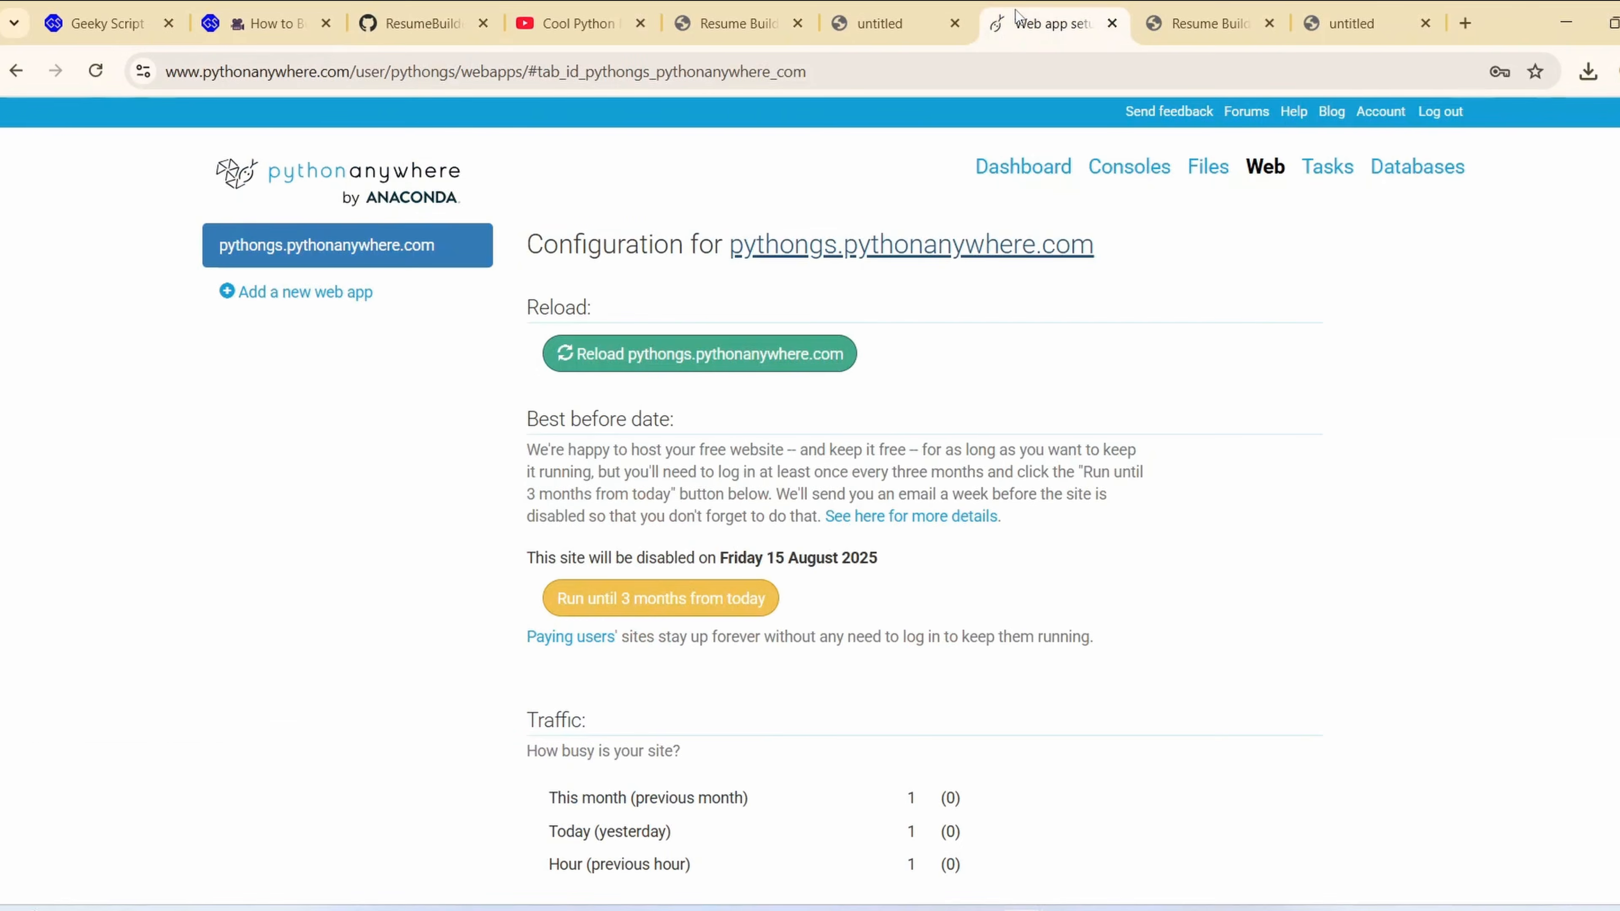
left_click(1175, 32)
scroll(1425, 330, "up", 10)
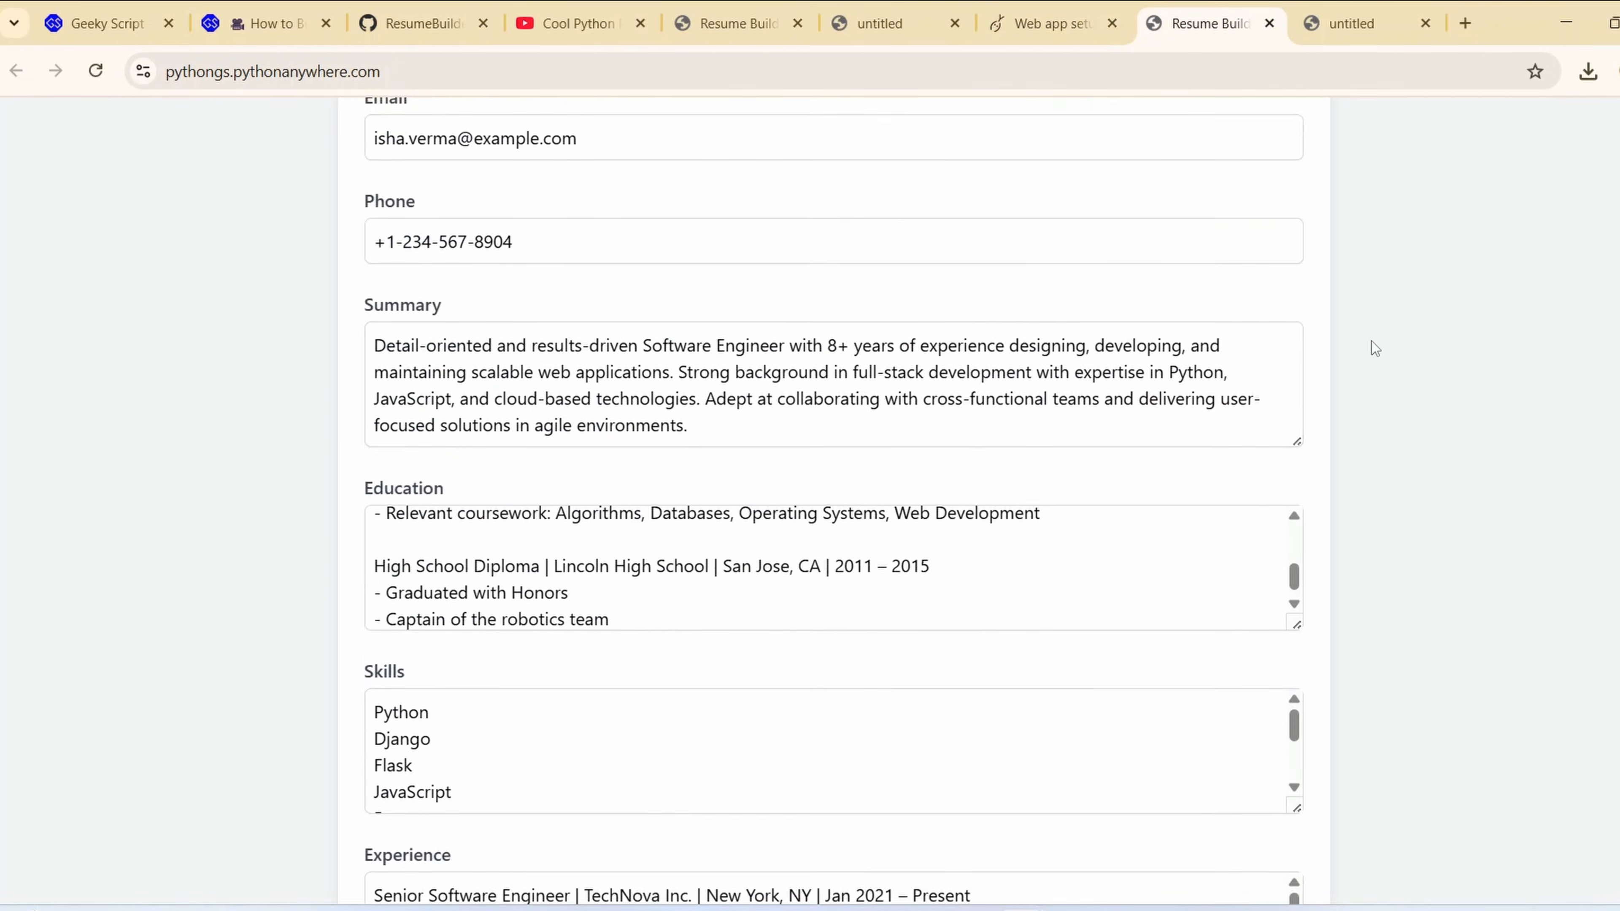